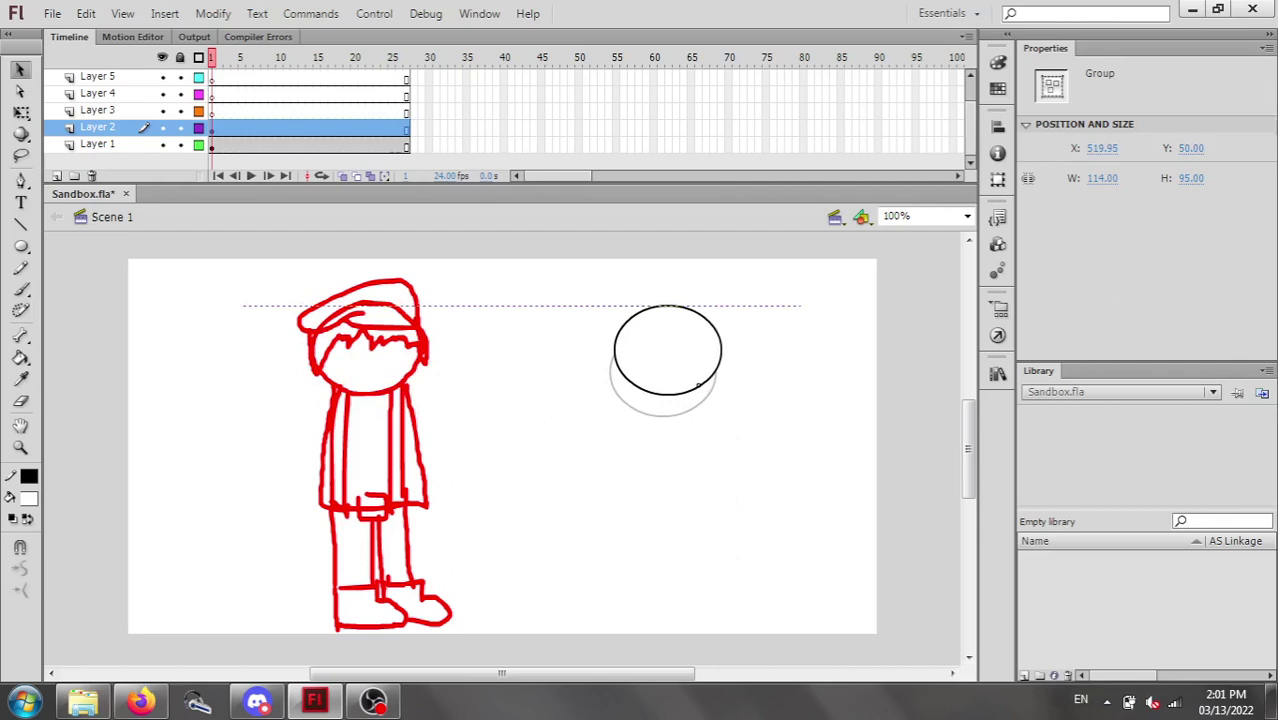
# Draw a white rectangle with a black outline, about 63 by 118 px, centred just below the head oval as the torso.
pyautogui.click(755, 425)
pyautogui.press('r')
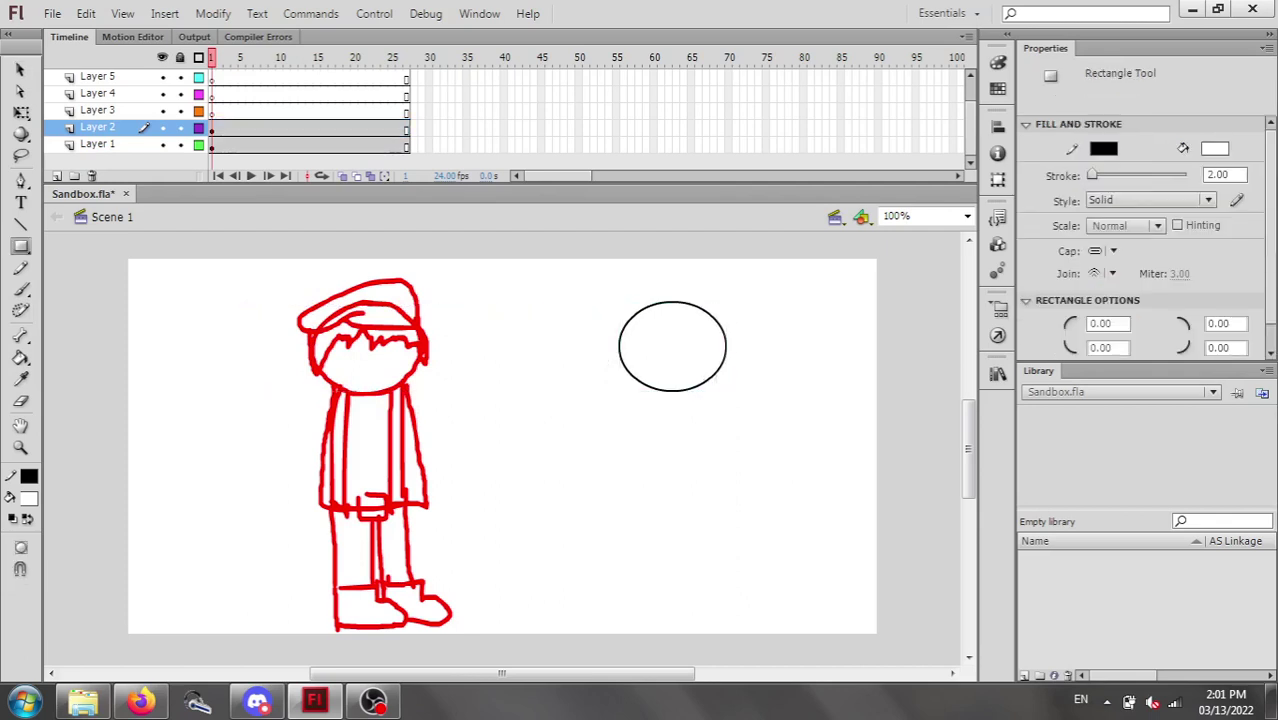
pyautogui.moveTo(638, 416); pyautogui.dragTo(698, 528)
pyautogui.press('v')
pyautogui.moveTo(588, 408); pyautogui.dragTo(722, 558)
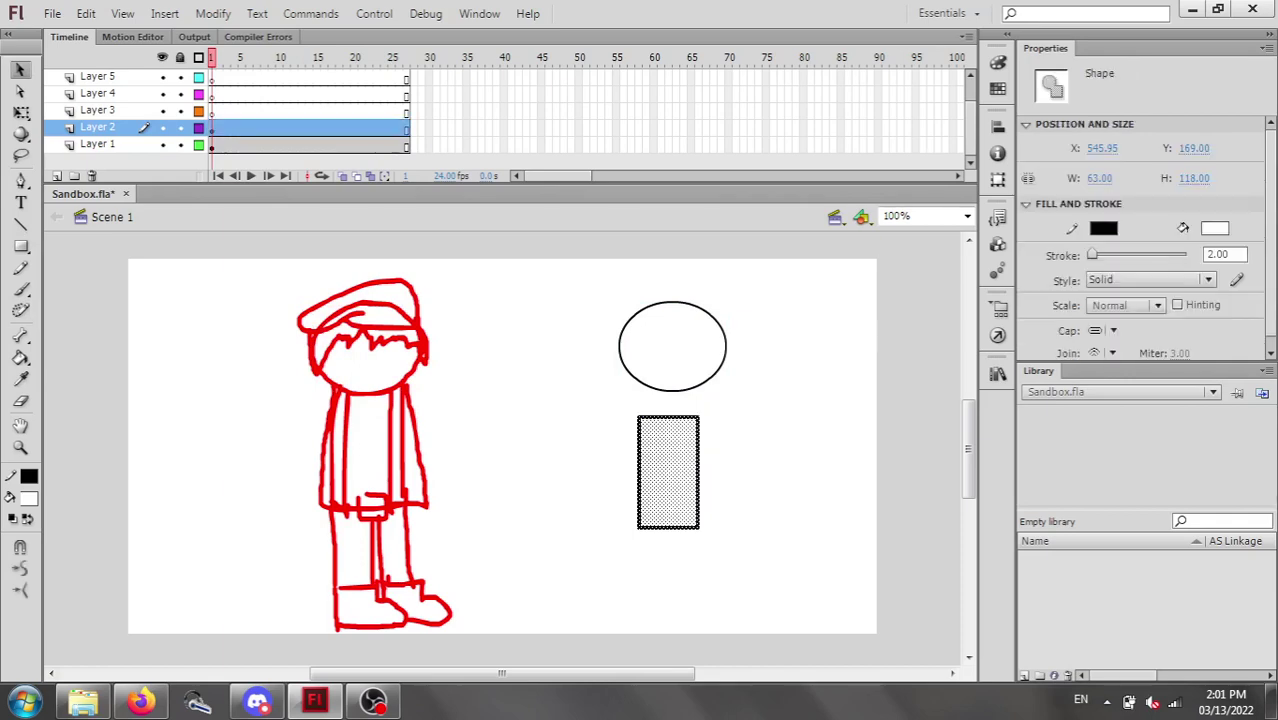
pyautogui.moveTo(668, 470)
pyautogui.mouseDown()
pyautogui.moveTo(371, 455)
pyautogui.moveTo(371, 440)
pyautogui.moveTo(672, 463)
pyautogui.mouseUp()
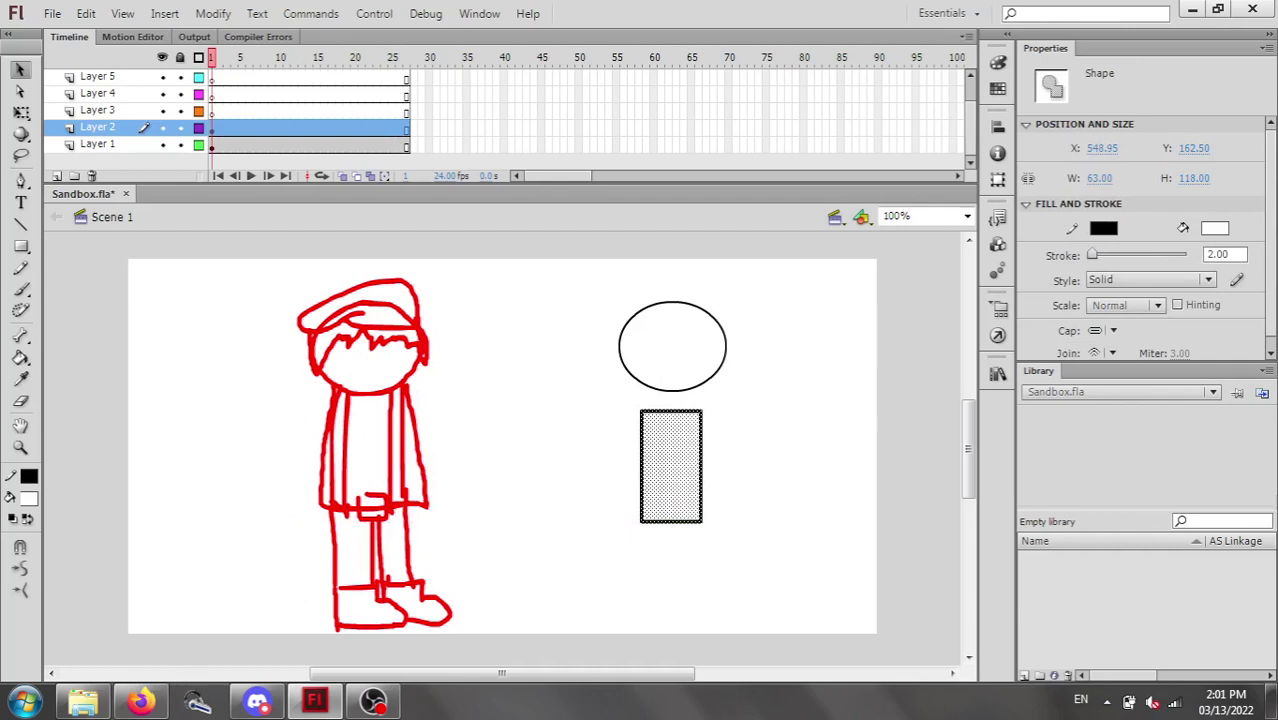
pyautogui.press('Escape')
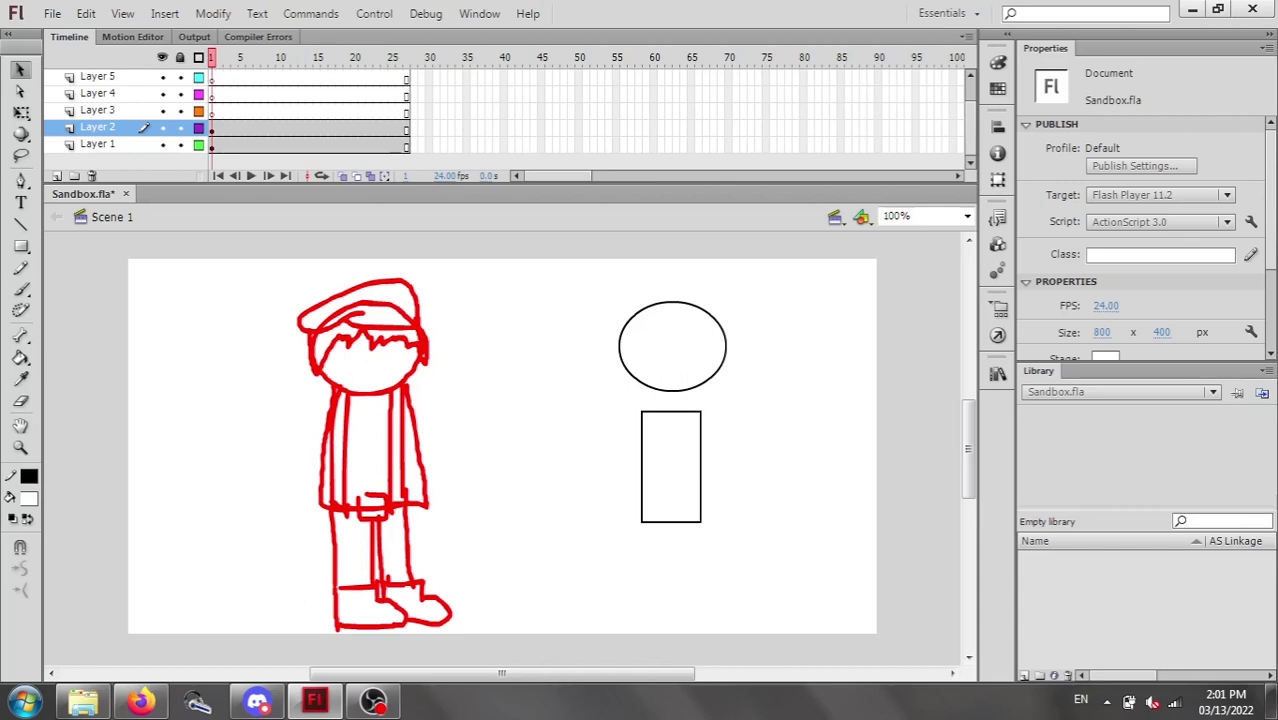
# Taper the torso rectangle by moving both upper corners inward, and bend its two long sides into gentle curves.
pyautogui.moveTo(701, 411); pyautogui.dragTo(692, 411)
pyautogui.moveTo(700, 506); pyautogui.dragTo(701, 520)
pyautogui.moveTo(642, 410); pyautogui.dragTo(648, 410)
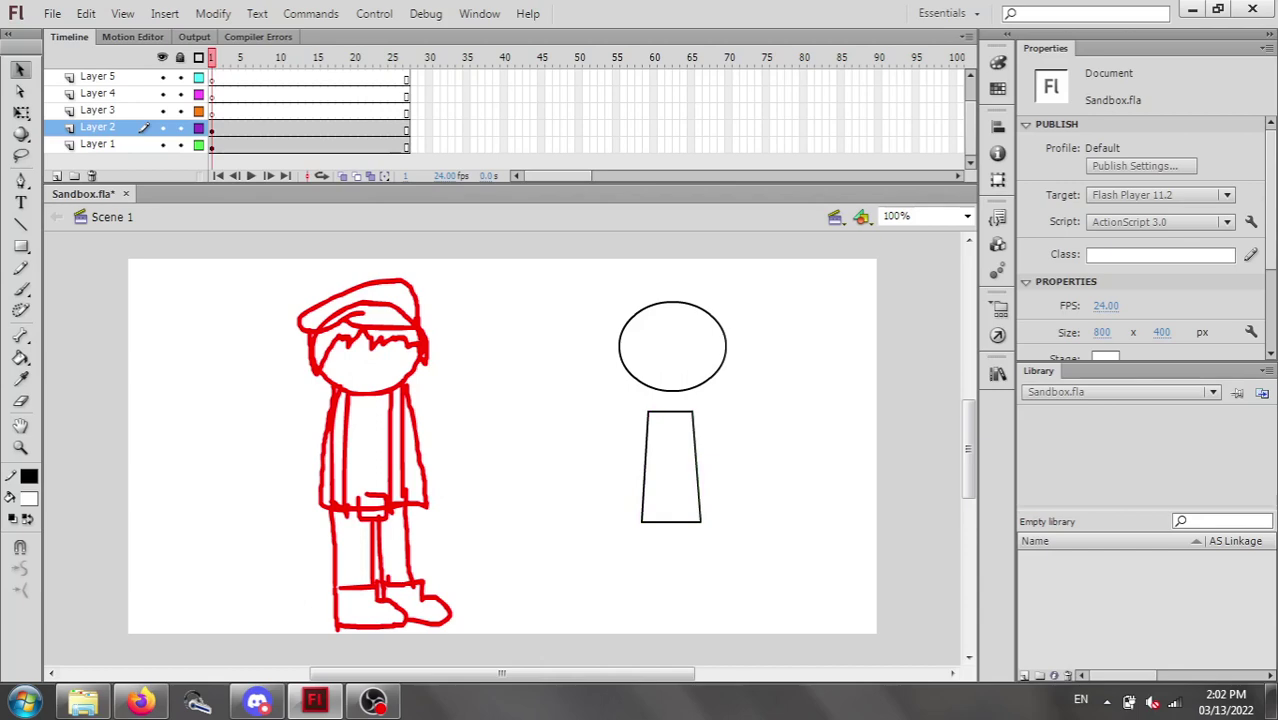
pyautogui.moveTo(697, 463); pyautogui.dragTo(638, 475)
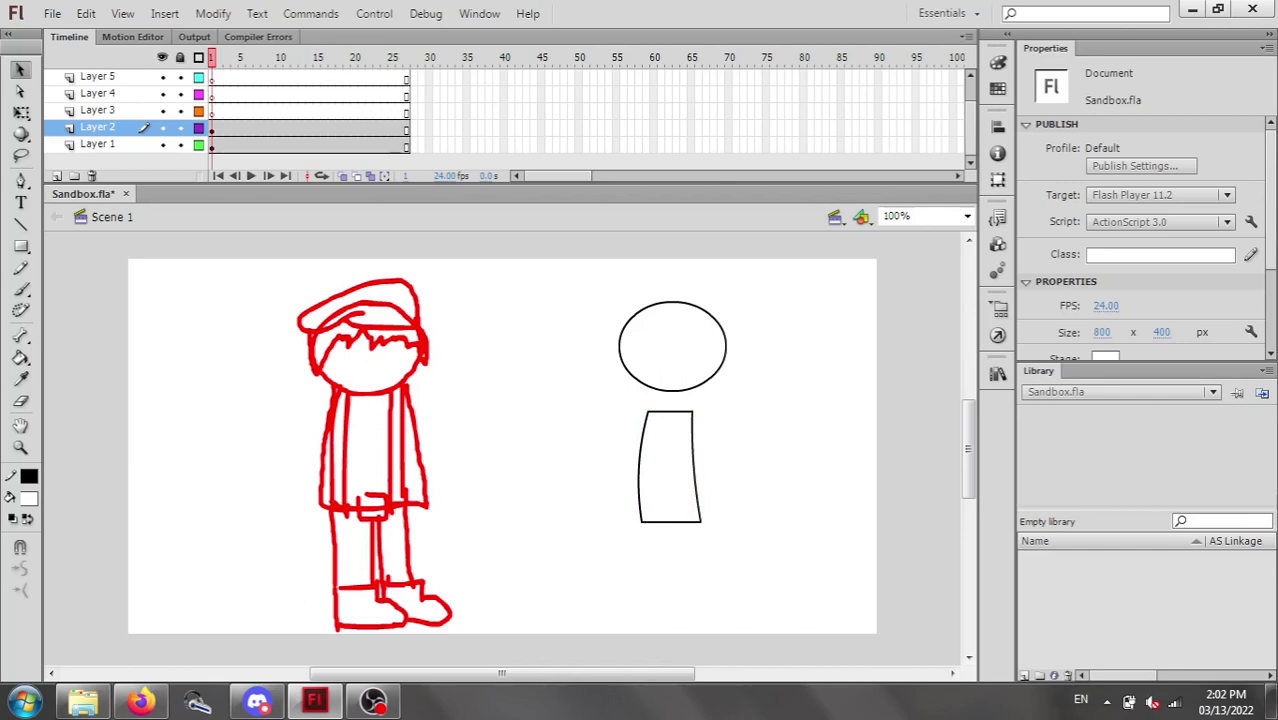
# Group the torso shape and tuck it behind the lower edge of the head.
pyautogui.moveTo(621, 552); pyautogui.dragTo(723, 405)
pyautogui.hotkey('ctrl', 'g')
pyautogui.moveTo(672, 465); pyautogui.dragTo(716, 430)
pyautogui.hotkey('ctrl', 'Down')
# Stretch the torso group to about 82 by 138 px and nudge it slightly left under the head.
pyautogui.press('q')
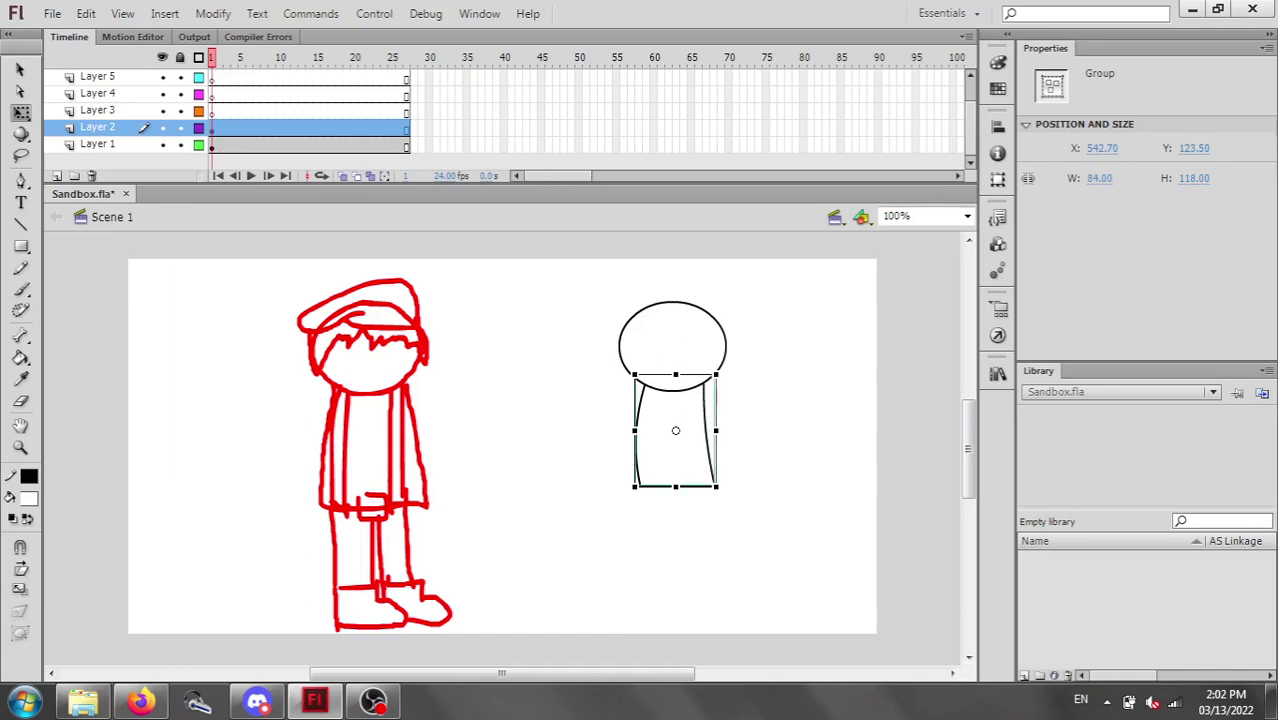
pyautogui.press('Left')
pyautogui.press('Left')
pyautogui.moveTo(674, 487); pyautogui.dragTo(650, 506)
pyautogui.press('Escape')
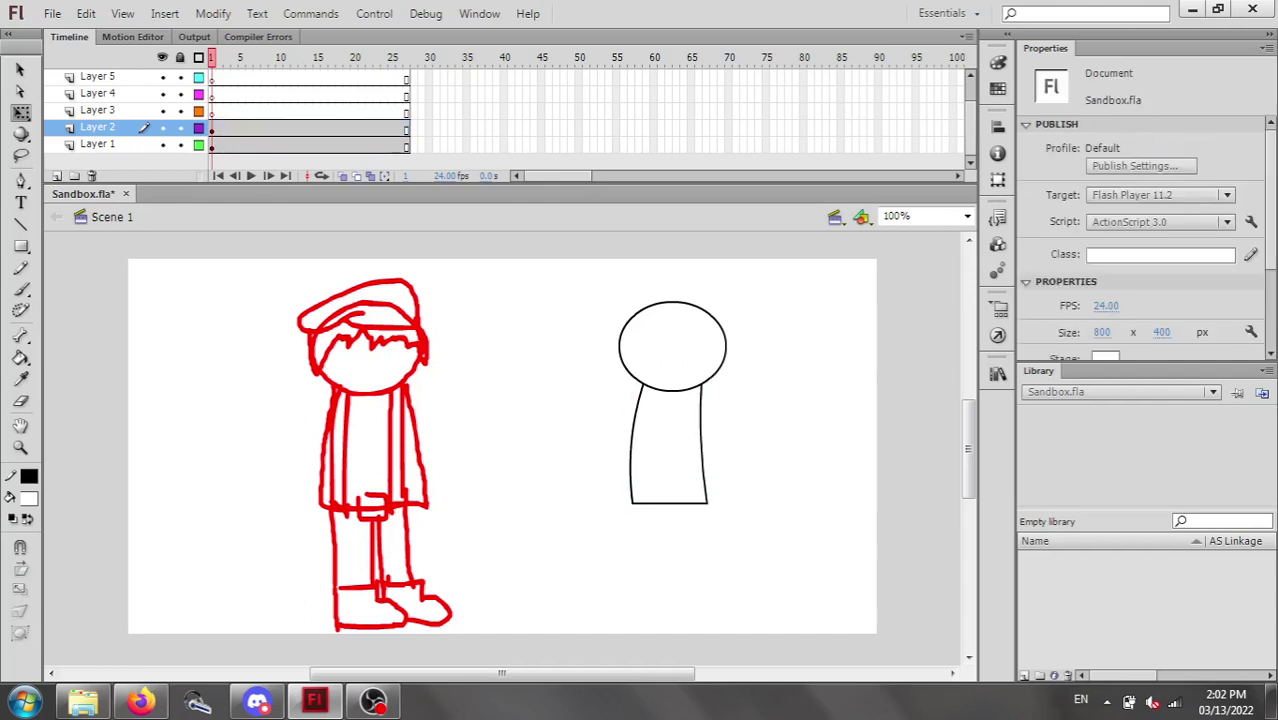
pyautogui.click(669, 446)
pyautogui.press('Left')
pyautogui.press('Left')
pyautogui.press('Right')
pyautogui.press('Escape')
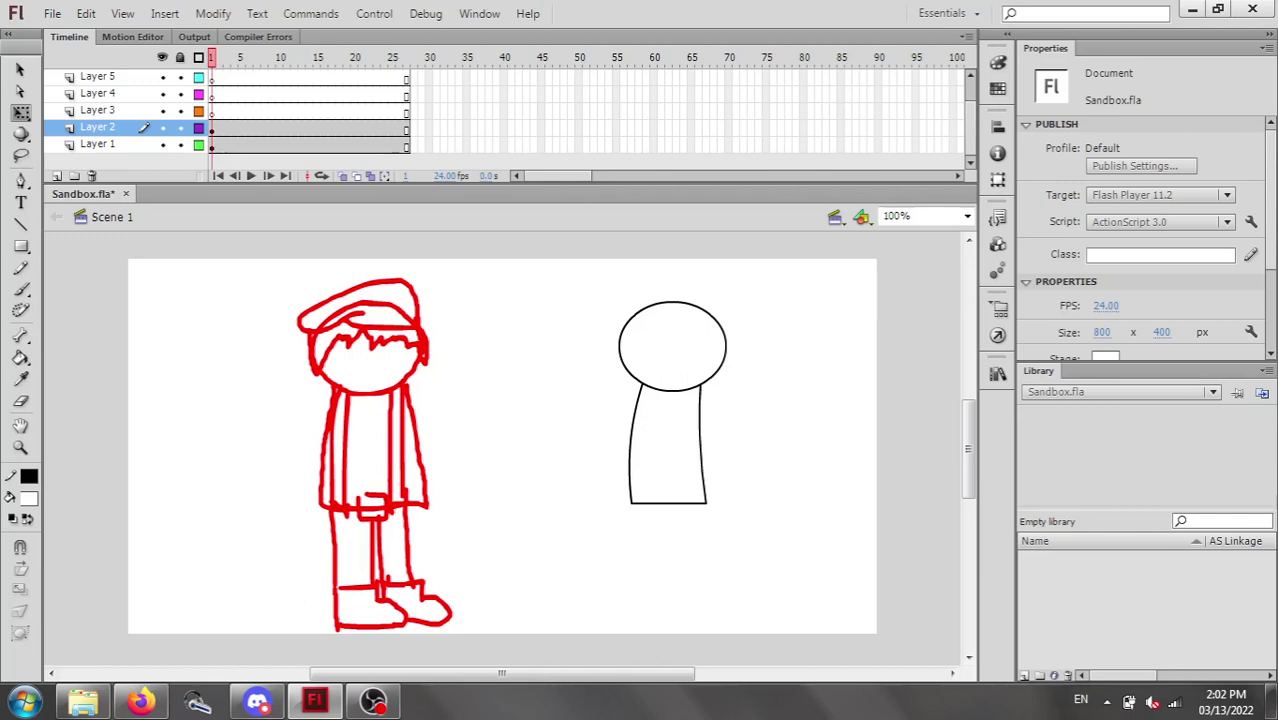
# Shorten the torso group to about 128 px high.
pyautogui.press('r')
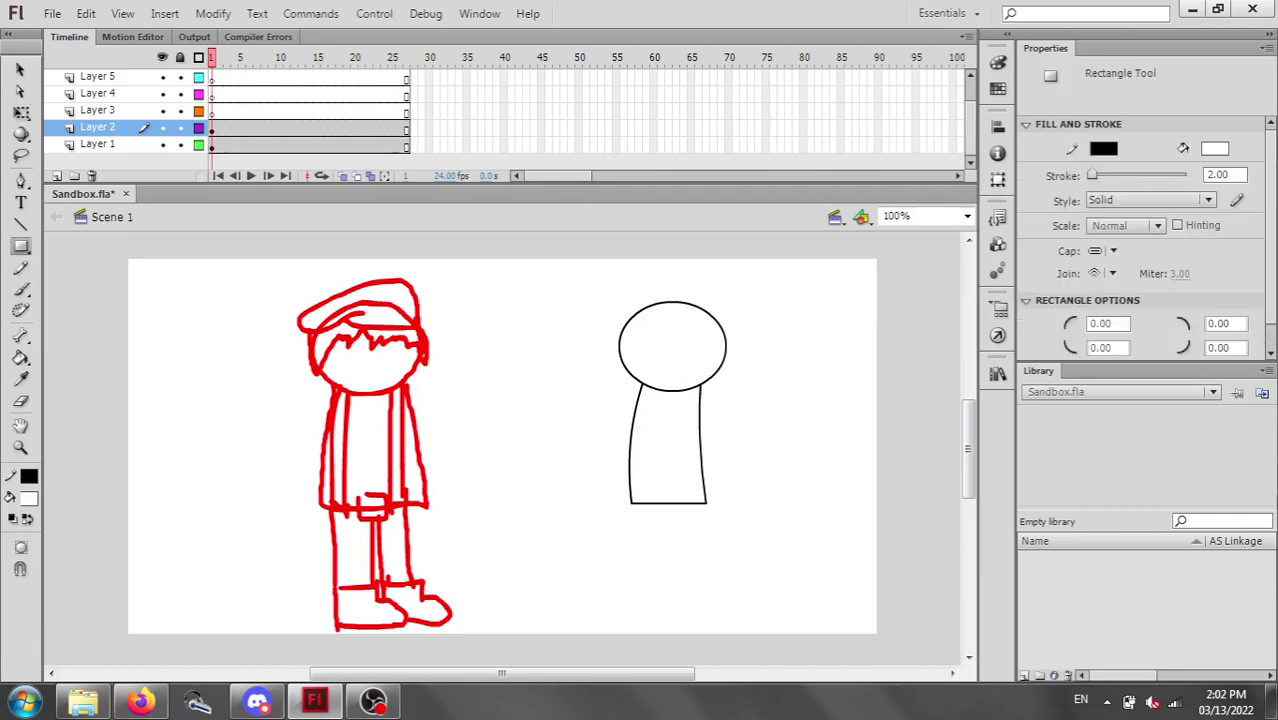
pyautogui.press('v')
pyautogui.click(668, 446)
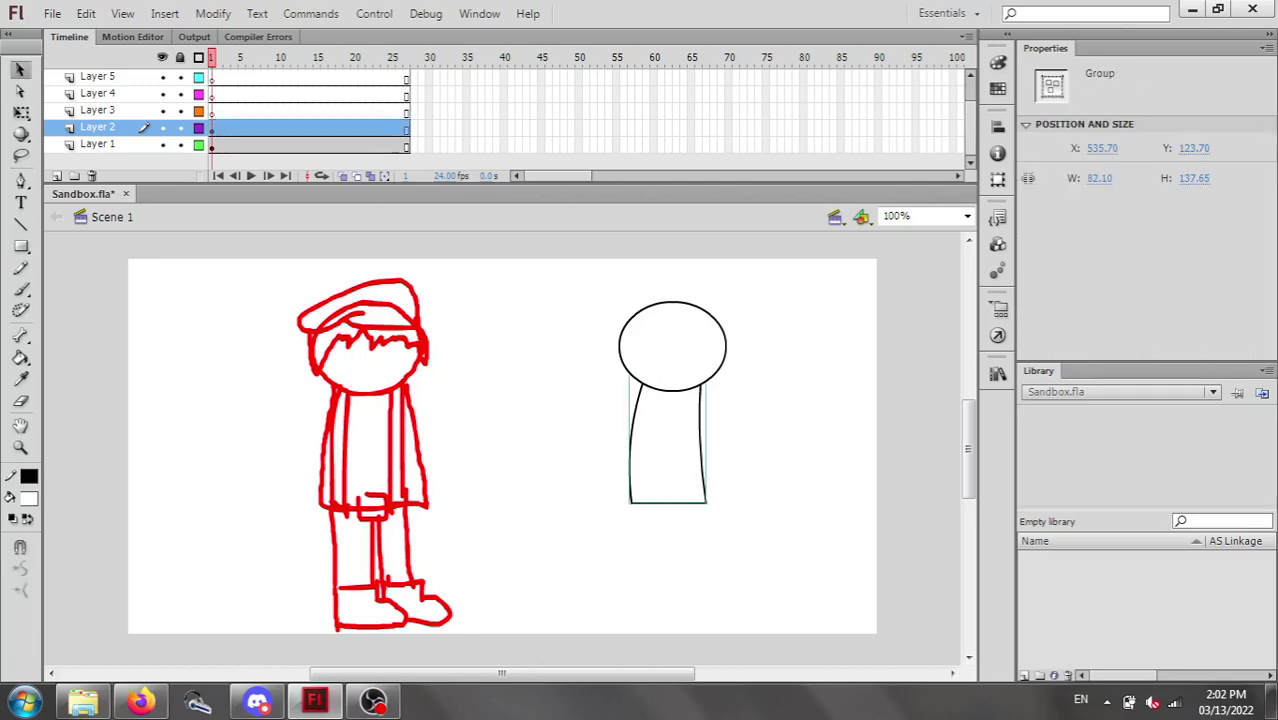
pyautogui.press('q')
pyautogui.moveTo(667, 505); pyautogui.dragTo(667, 495)
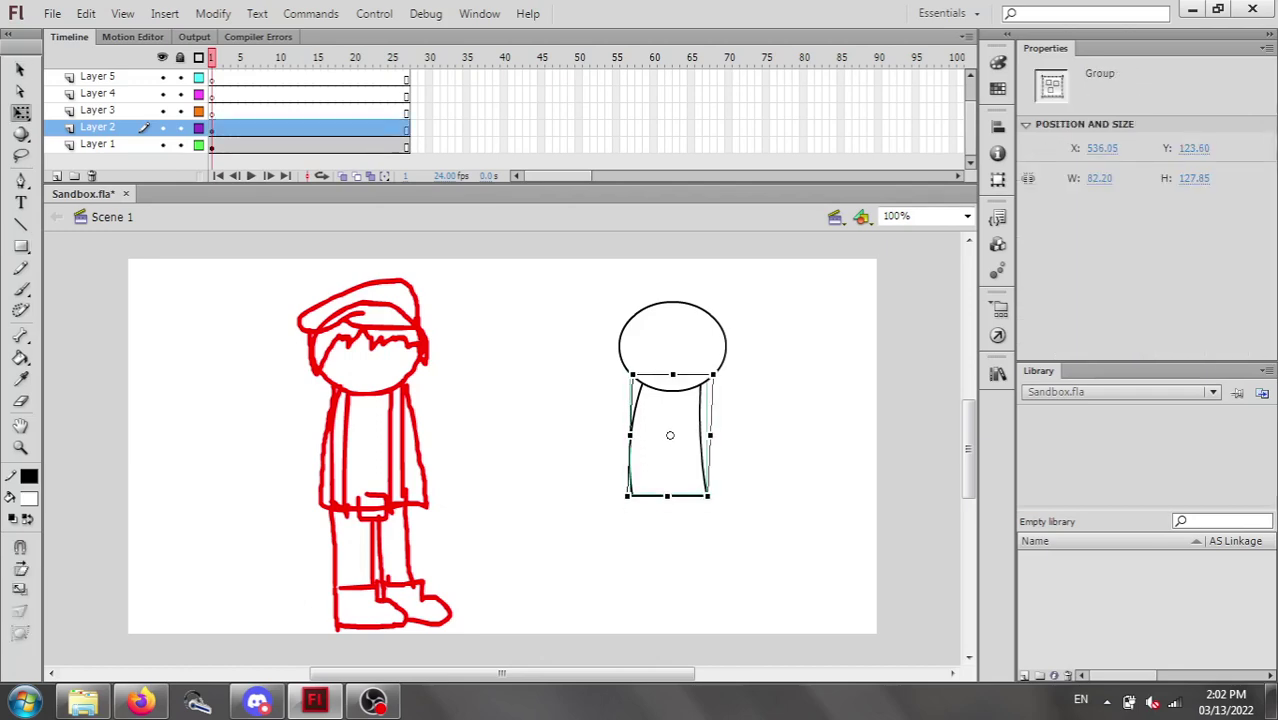
pyautogui.click(686, 556)
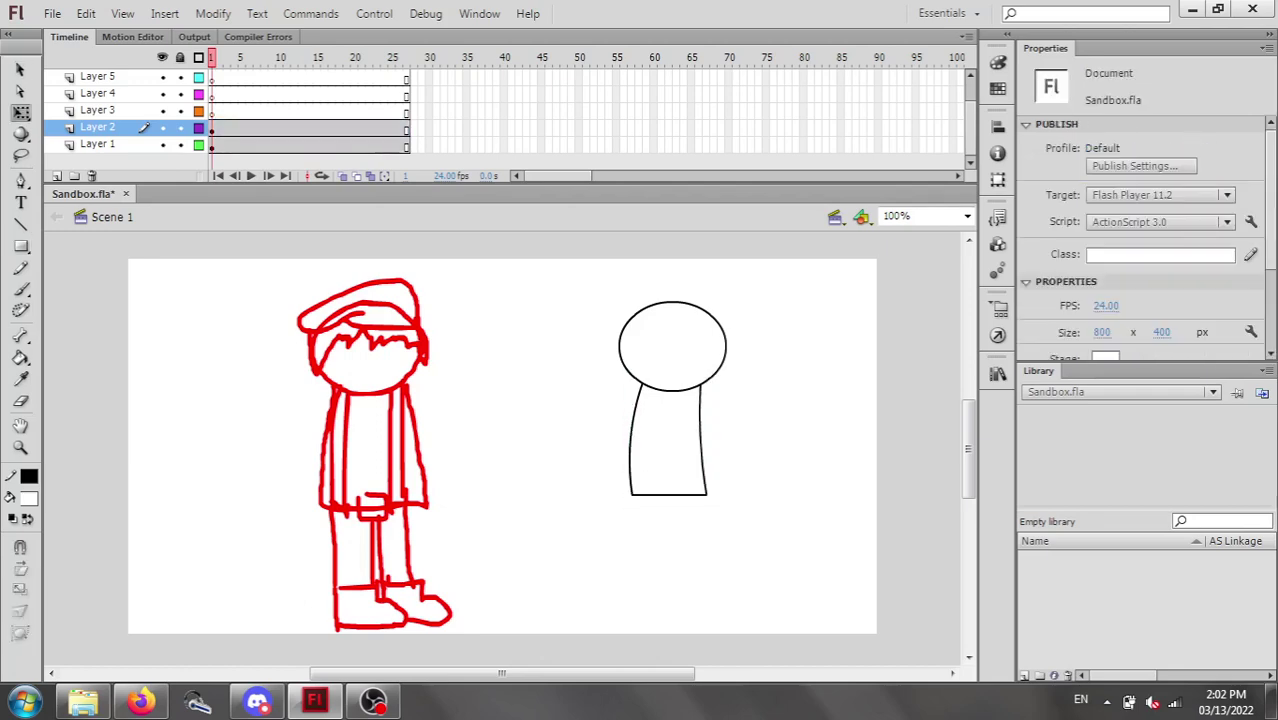
# Shift the torso group slightly left under the head and fine-tune its bottom edge.
pyautogui.moveTo(668, 442); pyautogui.dragTo(666, 442)
pyautogui.click(686, 556)
pyautogui.click(667, 446)
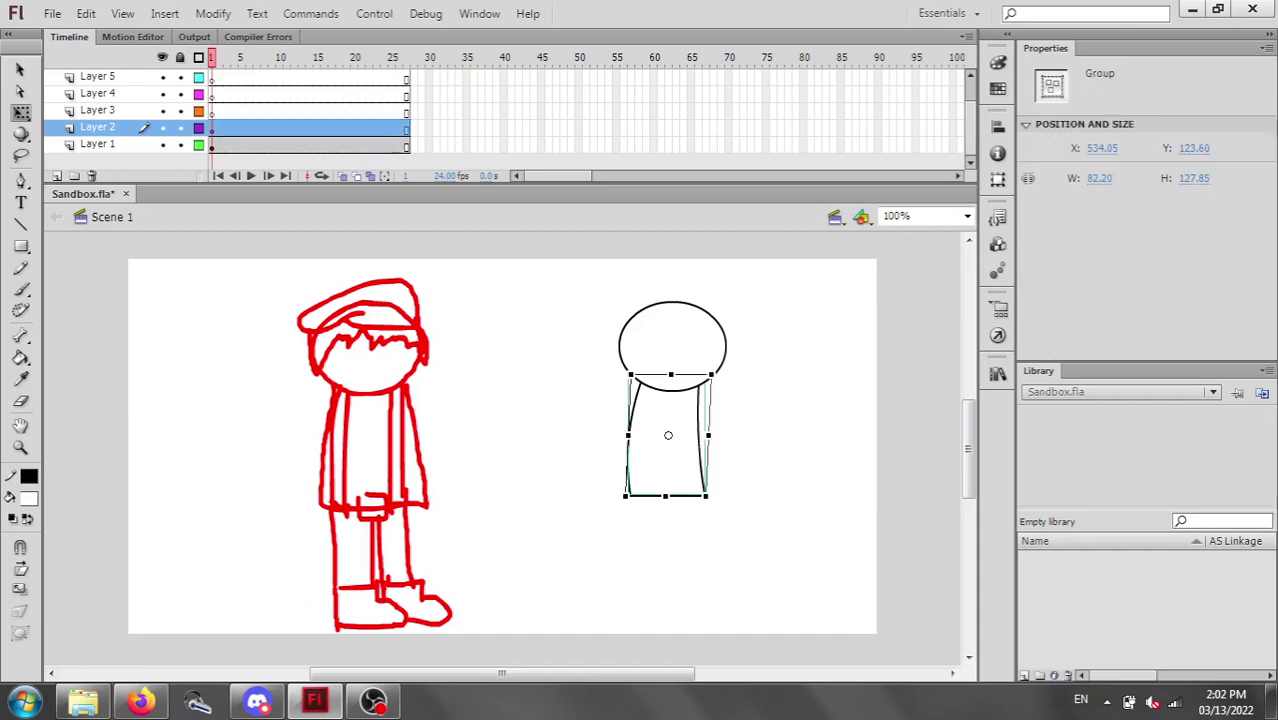
pyautogui.moveTo(666, 495)
pyautogui.mouseDown()
pyautogui.moveTo(708, 551)
pyautogui.moveTo(604, 496)
pyautogui.moveTo(669, 508)
pyautogui.moveTo(669, 486)
pyautogui.moveTo(709, 510)
pyautogui.mouseUp()
pyautogui.press('Left')
pyautogui.press('Escape')
# Draw a hip rectangle about 78 by 47 px across the bottom of the torso.
pyautogui.press('r')
pyautogui.press('v')
pyautogui.press('q')
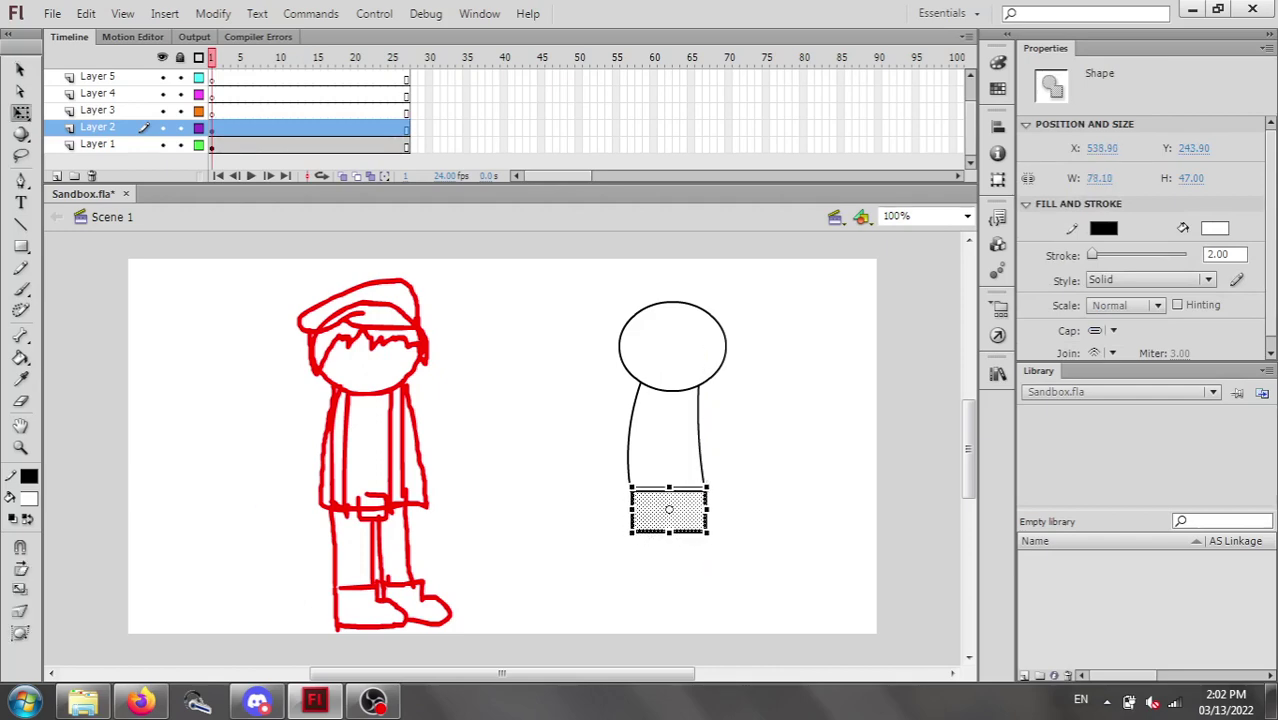
# Align the hip rectangle's fill and outline with the torso's bottom edge and group them.
pyautogui.press('Escape')
pyautogui.click(670, 511)
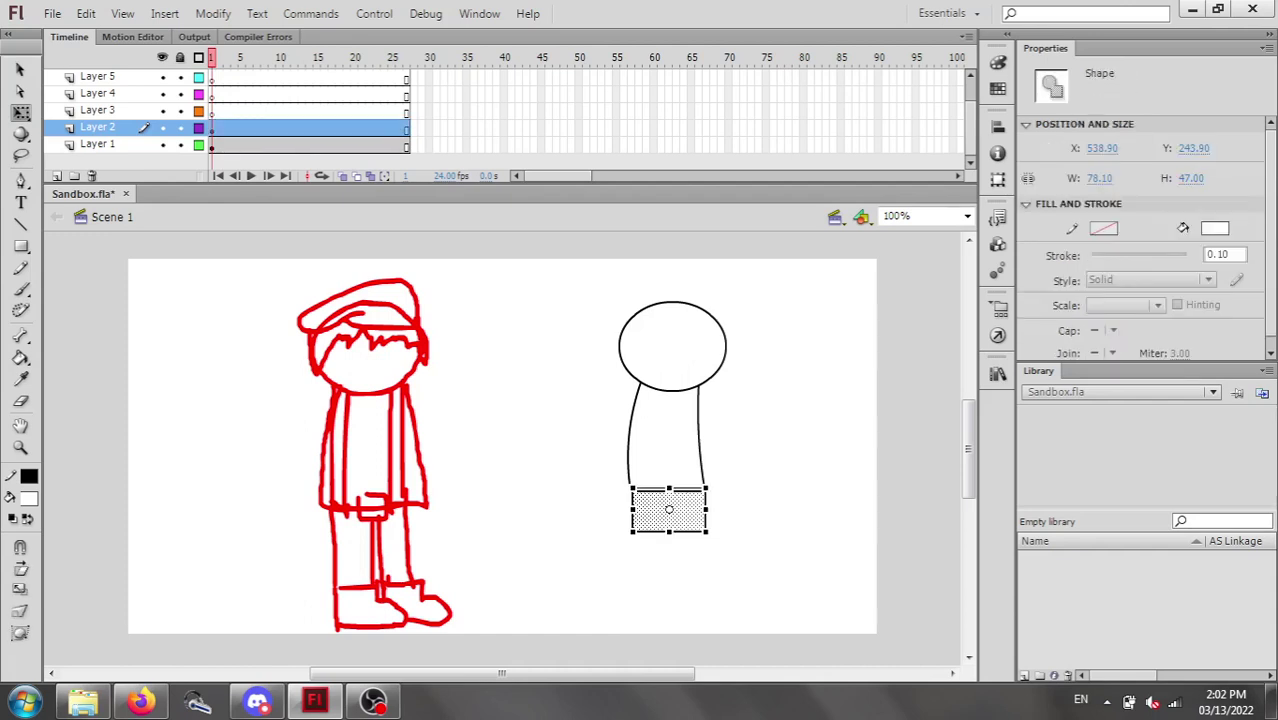
pyautogui.press('Escape')
pyautogui.doubleClick(632, 511)
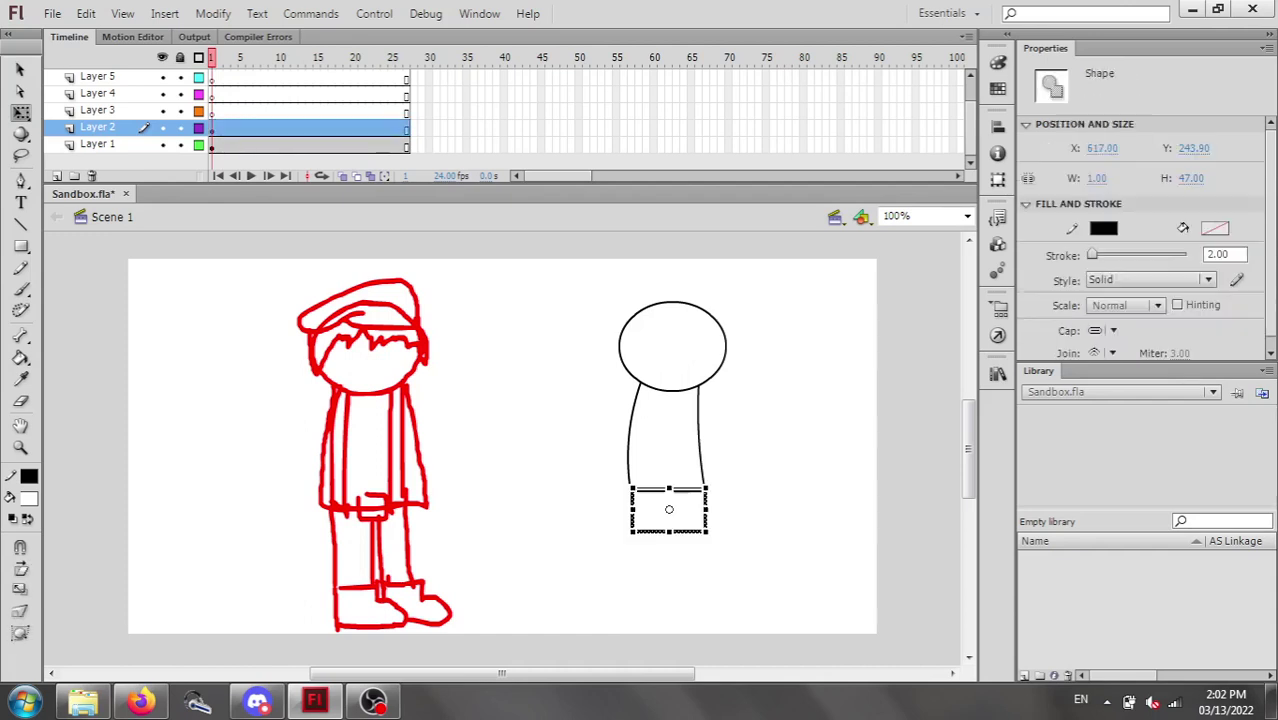
pyautogui.keyDown('shift'); pyautogui.click(670, 511); pyautogui.keyUp('shift')
pyautogui.press('v')
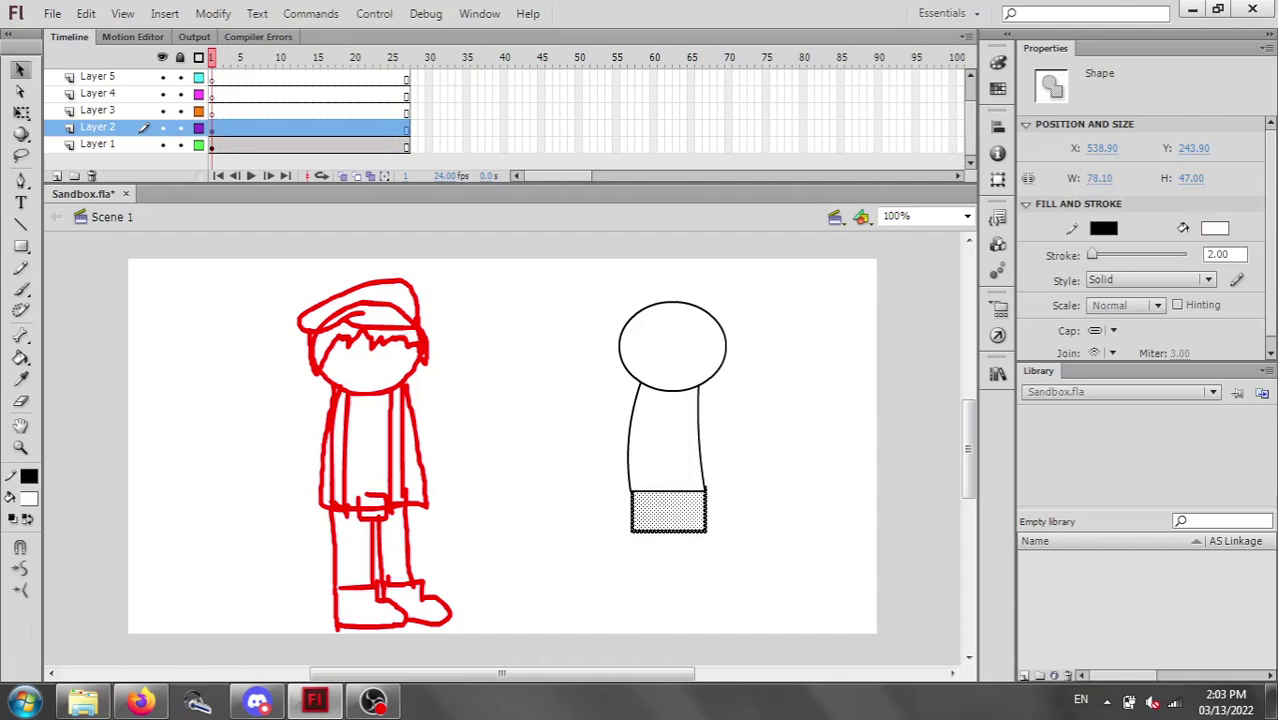
pyautogui.moveTo(670, 511)
pyautogui.mouseDown()
pyautogui.moveTo(675, 534)
pyautogui.moveTo(668, 512)
pyautogui.mouseUp()
pyautogui.hotkey('ctrl', 'g')
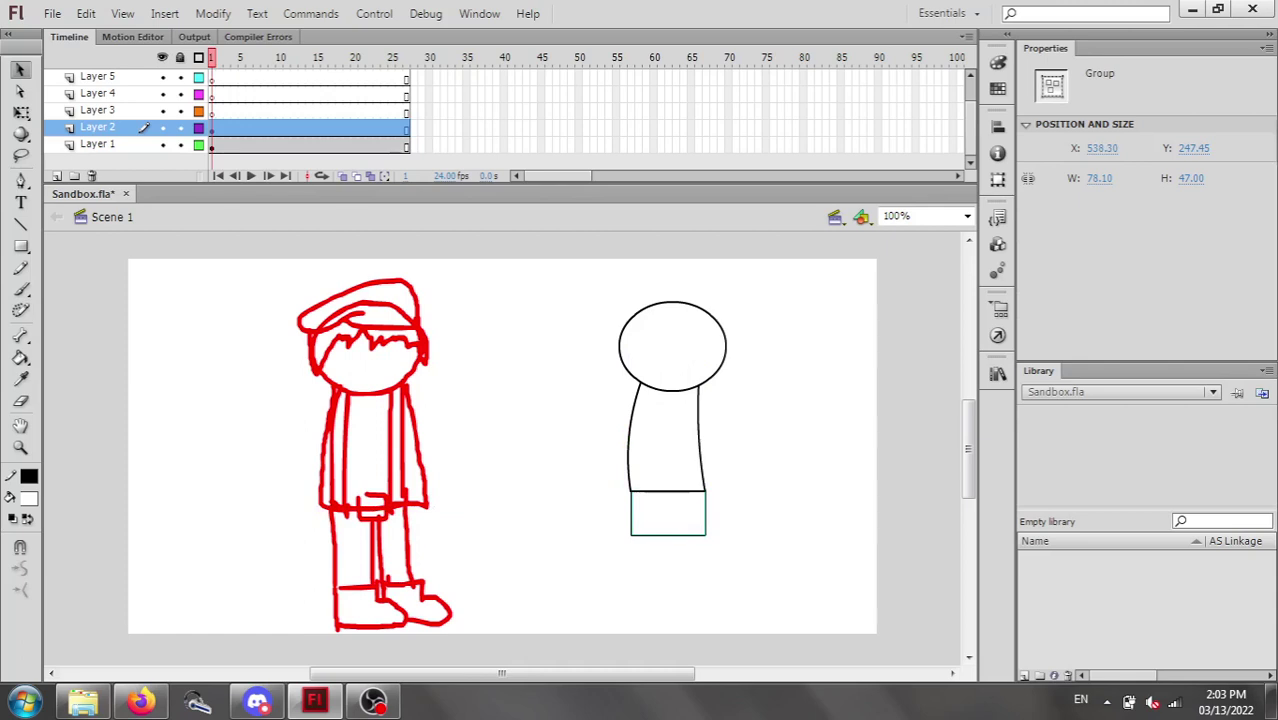
# Nudge the hip group up and left so its sides line up with the torso.
pyautogui.press('Up')
pyautogui.press('Up')
pyautogui.press('Left')
pyautogui.press('Left')
pyautogui.press('Right')
pyautogui.press('Escape')
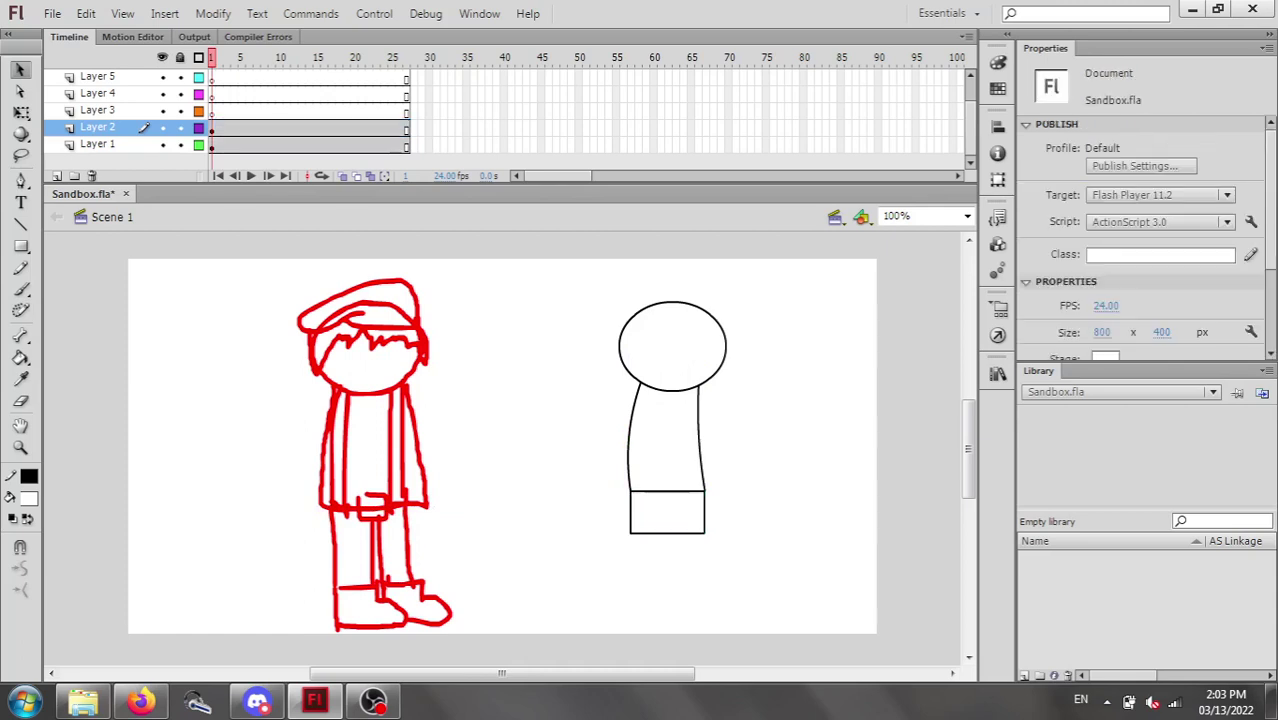
# Reduce the hip group's height to about 37 px while keeping it against the torso.
pyautogui.moveTo(668, 512)
pyautogui.mouseDown()
pyautogui.moveTo(672, 500)
pyautogui.moveTo(667, 524)
pyautogui.mouseUp()
pyautogui.hotkey('ctrl', 'z')
pyautogui.press('q')
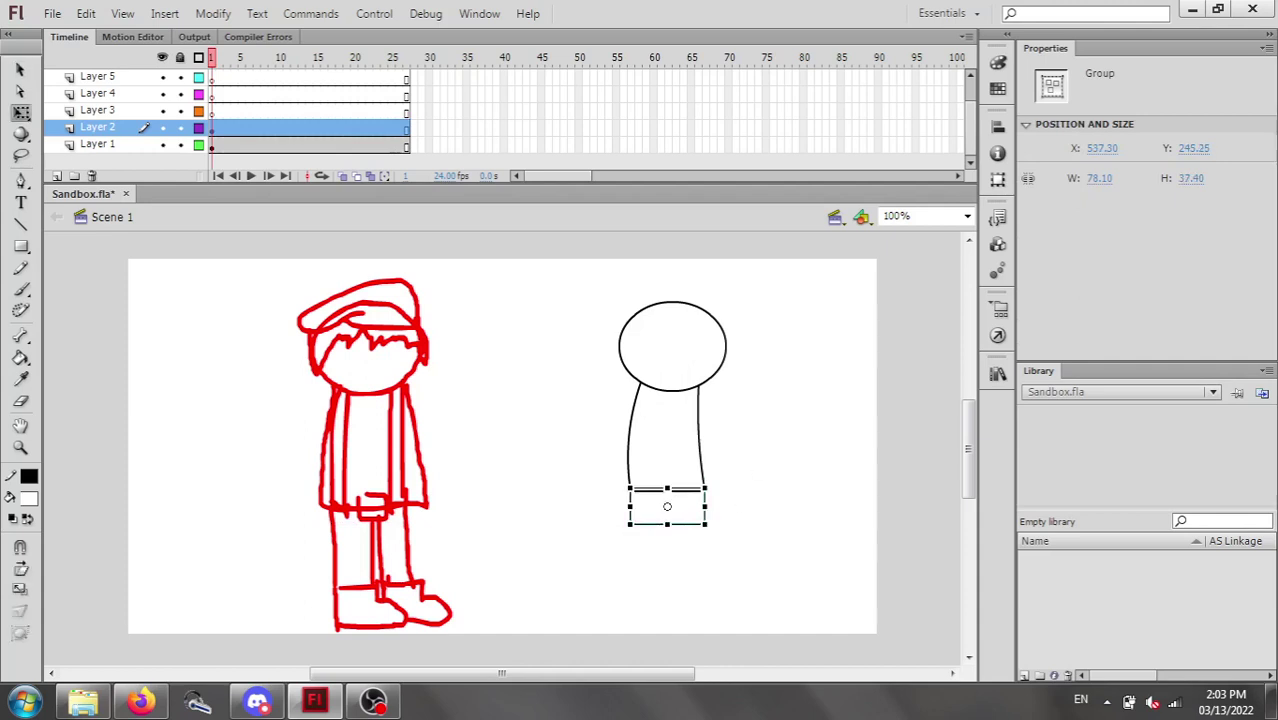
pyautogui.press('Escape')
# Edit the shape inside the hip group, shifting both lower corners right and curving its two sides, and return to the scene.
pyautogui.click(667, 507)
pyautogui.doubleClick(667, 507)
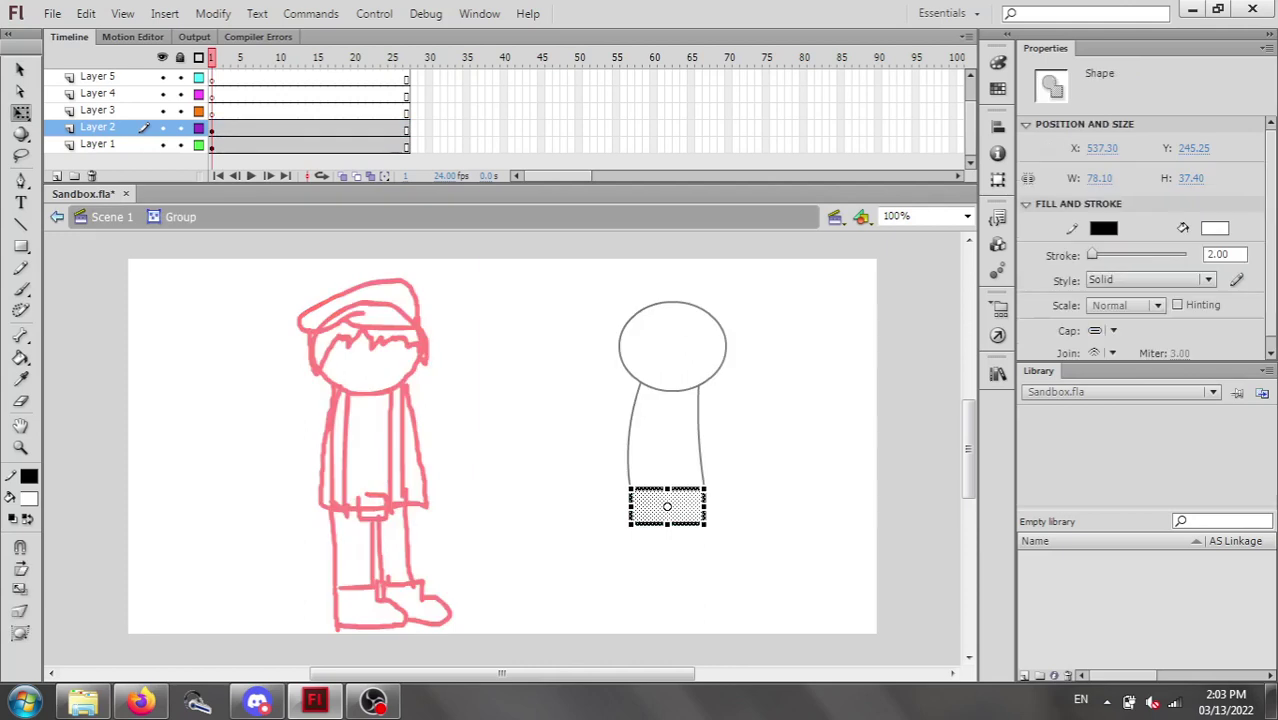
pyautogui.press('v')
pyautogui.hotkey('ctrl', '=')
pyautogui.press('Escape')
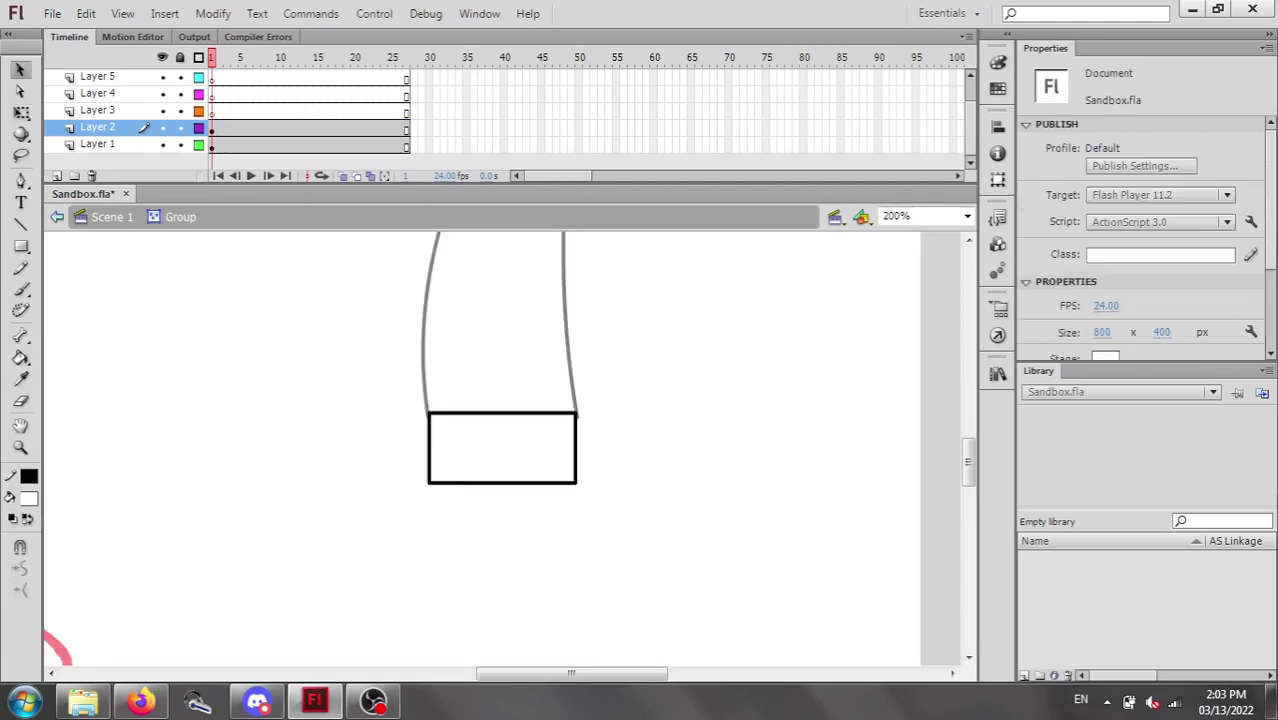
pyautogui.moveTo(576, 483)
pyautogui.mouseDown()
pyautogui.moveTo(582, 448)
pyautogui.moveTo(589, 483)
pyautogui.mouseUp()
pyautogui.moveTo(429, 483); pyautogui.dragTo(425, 447)
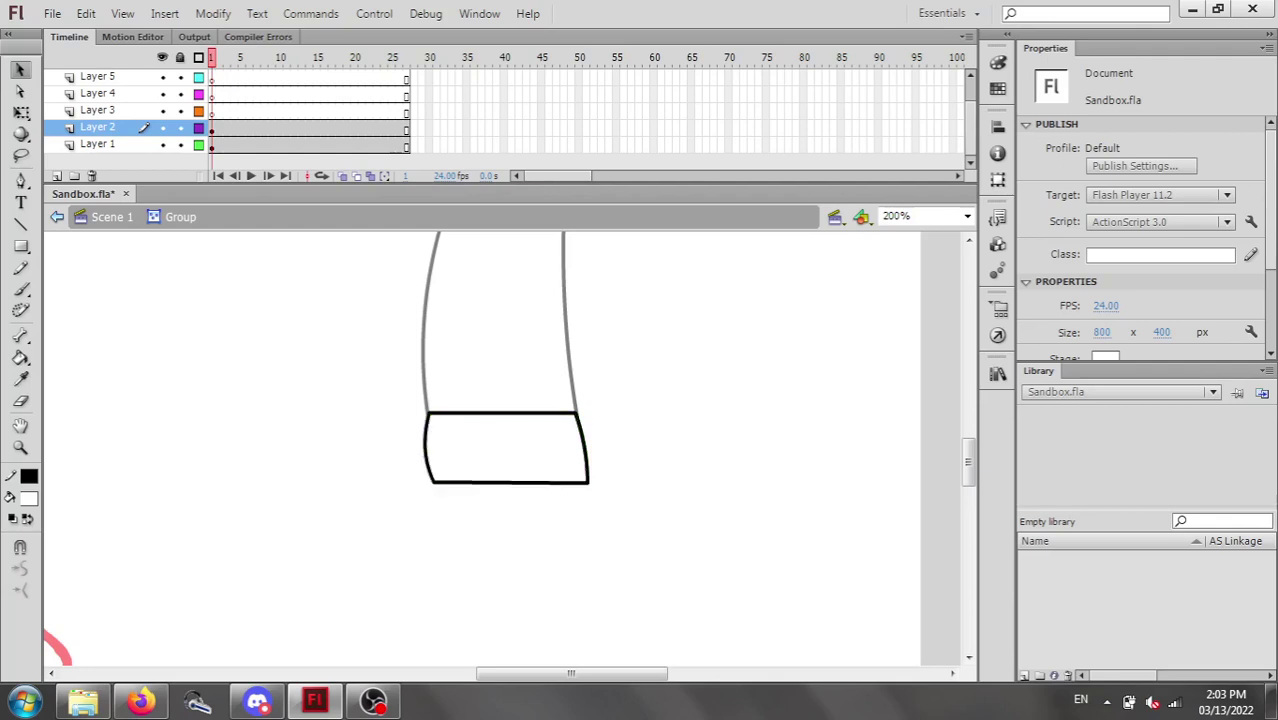
pyautogui.hotkey('ctrl', 'z')
pyautogui.moveTo(432, 449); pyautogui.dragTo(428, 447)
pyautogui.click(57, 217)
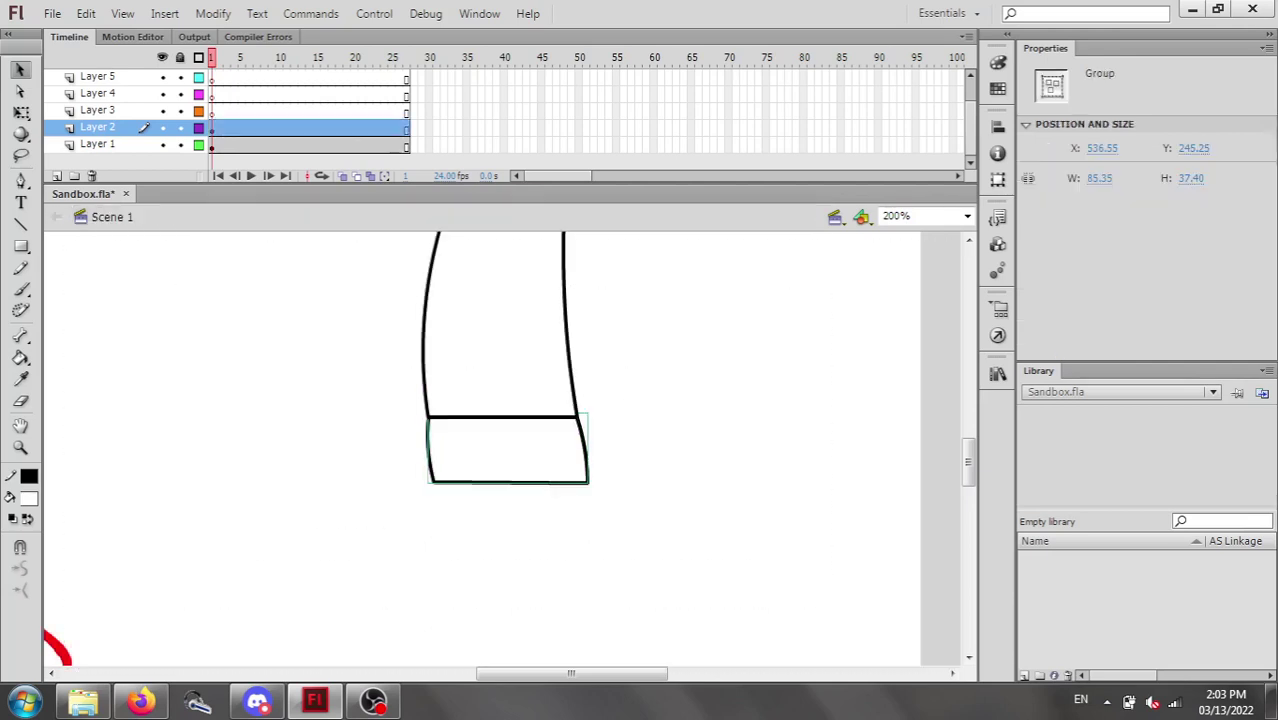
# Reopen the hip group and fine-tune its upper-right corner against the torso's edge with the snapping option toggled.
pyautogui.click(660, 500)
pyautogui.click(520, 460)
pyautogui.doubleClick(584, 447)
pyautogui.click(584, 447)
pyautogui.click(660, 480)
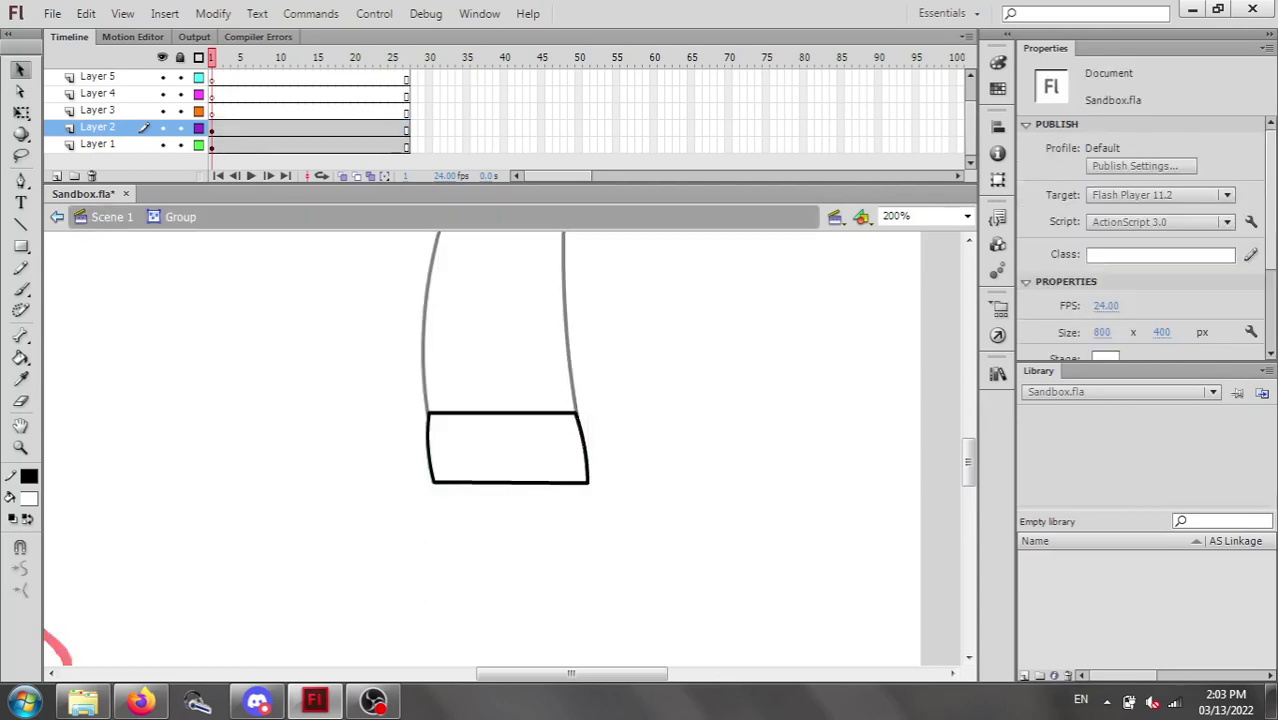
pyautogui.moveTo(576, 413); pyautogui.dragTo(579, 413)
pyautogui.click(20, 548)
pyautogui.moveTo(579, 413); pyautogui.dragTo(576, 413)
pyautogui.click(112, 217)
pyautogui.click(20, 548)
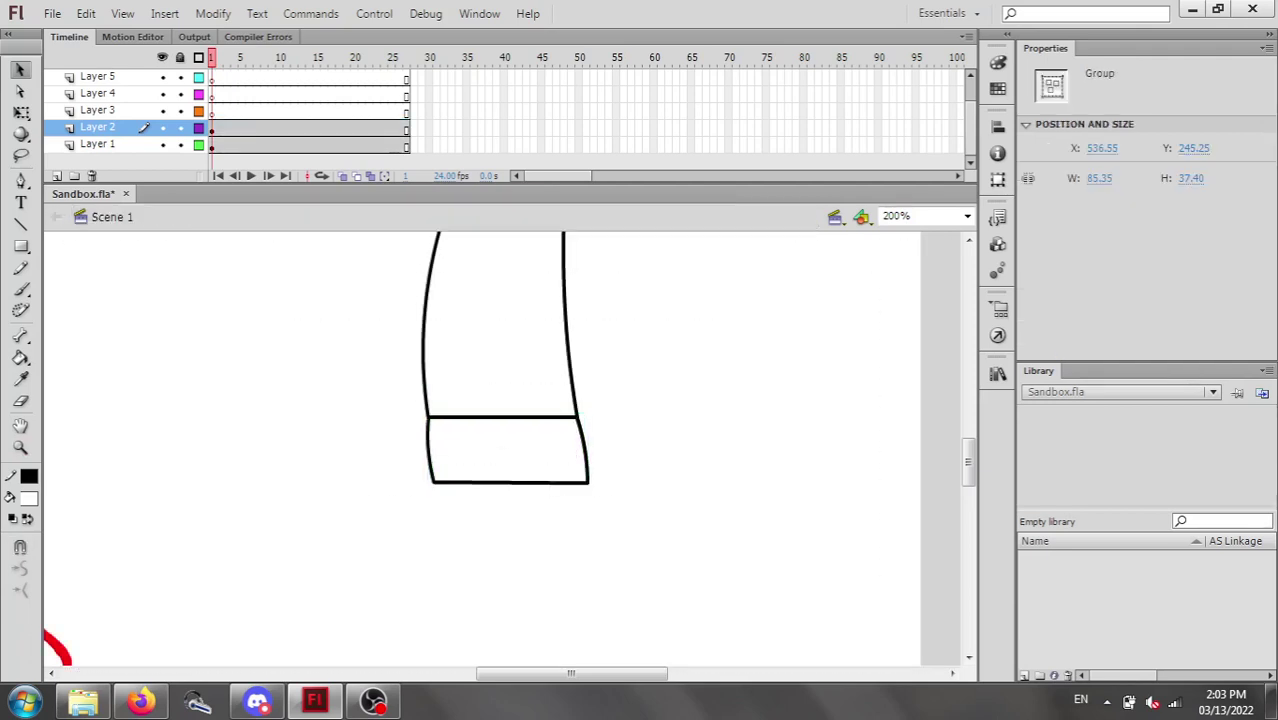
# Draw an arm rectangle about 39 by 108 px to the right of the torso and lower its top-right corner to slant the top.
pyautogui.click(605, 316)
pyautogui.hotkey('ctrl', '-')
pyautogui.press('r')
pyautogui.moveTo(591, 345); pyautogui.dragTo(628, 446)
pyautogui.press('v')
pyautogui.moveTo(628, 345); pyautogui.dragTo(628, 360)
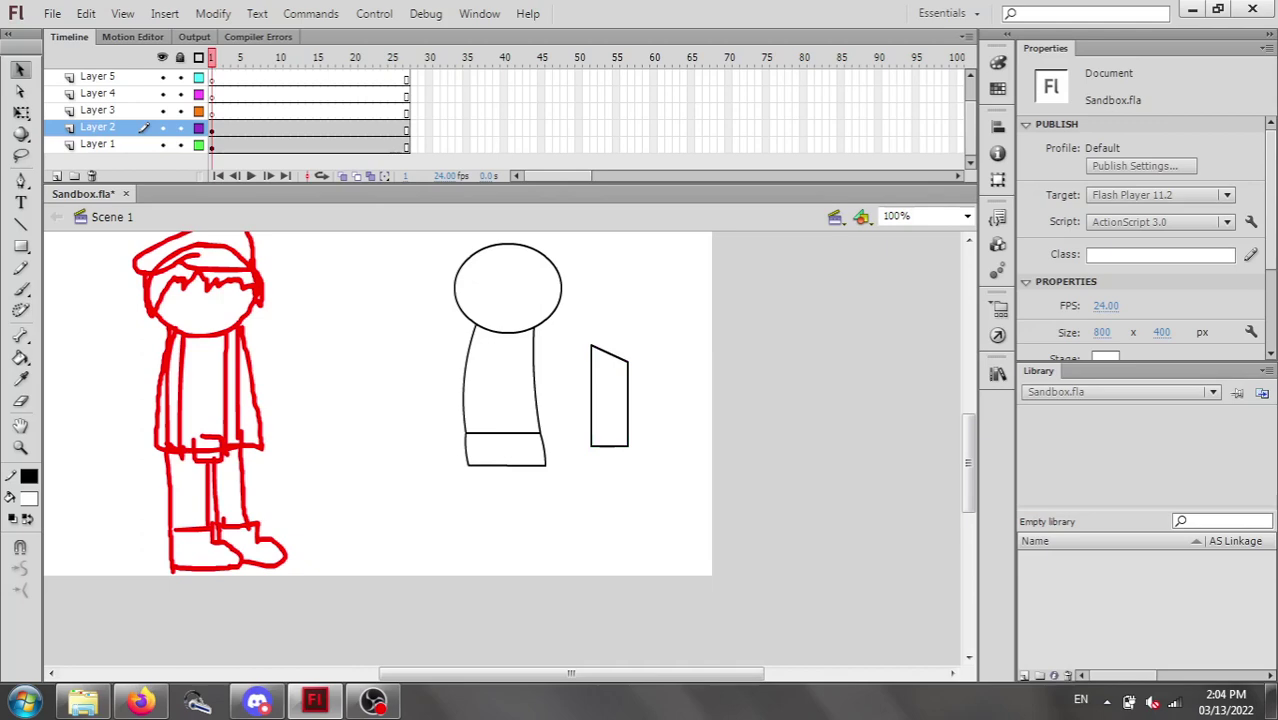
# Duplicate the slanted arm shape and place the copy level with the original, a short gap to its right.
pyautogui.moveTo(578, 328); pyautogui.dragTo(667, 478)
pyautogui.hotkey('ctrl', 'd')
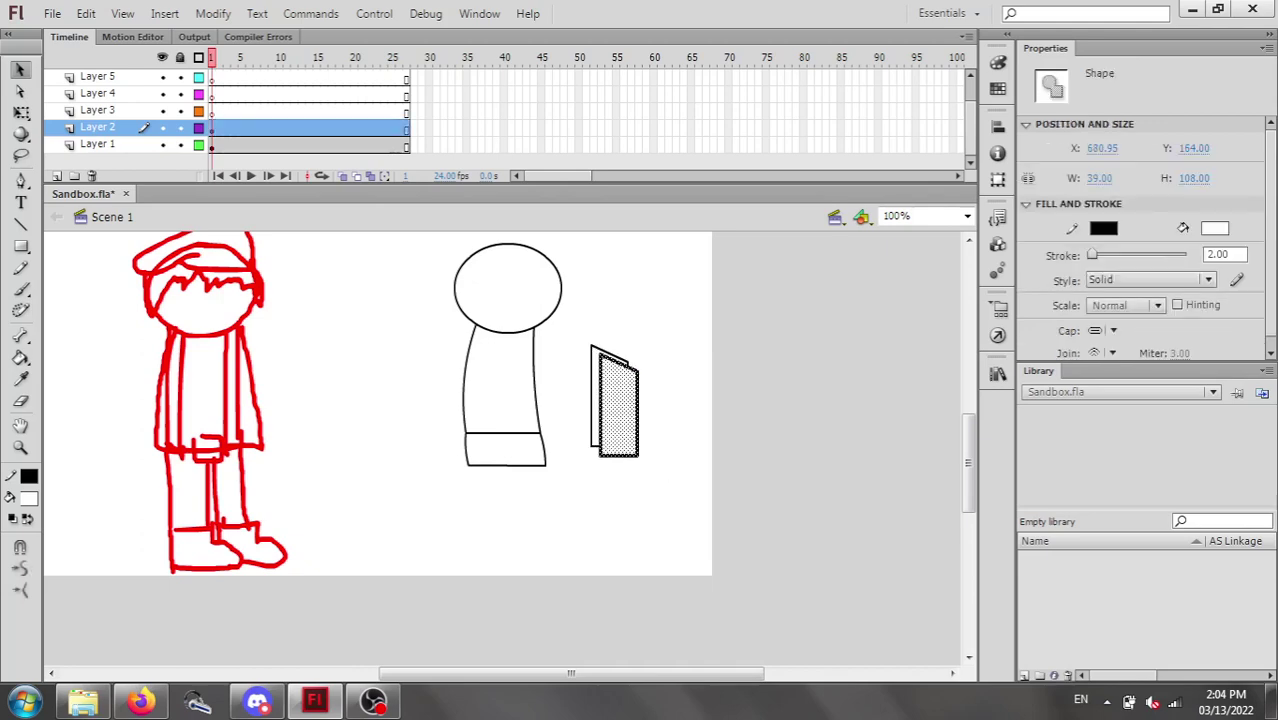
pyautogui.hotkey('shift', 'Up')
pyautogui.hotkey('shift', 'Right')
pyautogui.hotkey('shift', 'Right')
pyautogui.moveTo(637, 400); pyautogui.dragTo(675, 400)
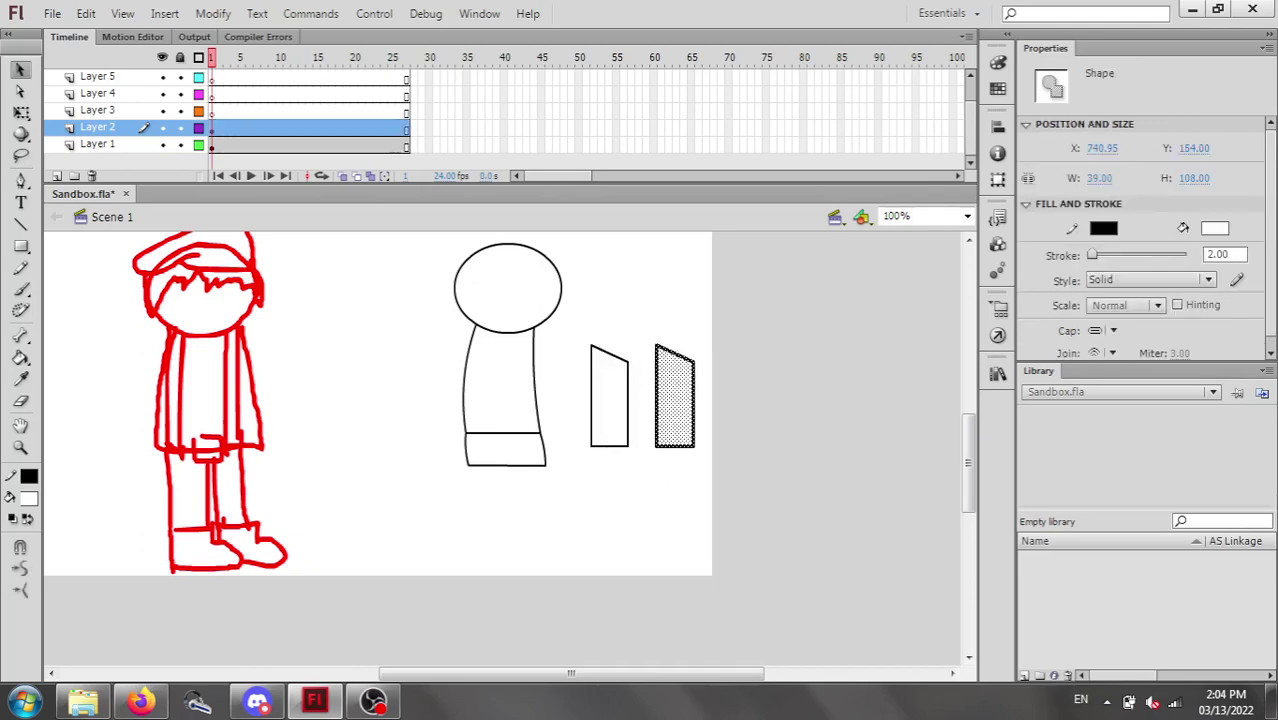
pyautogui.press('Escape')
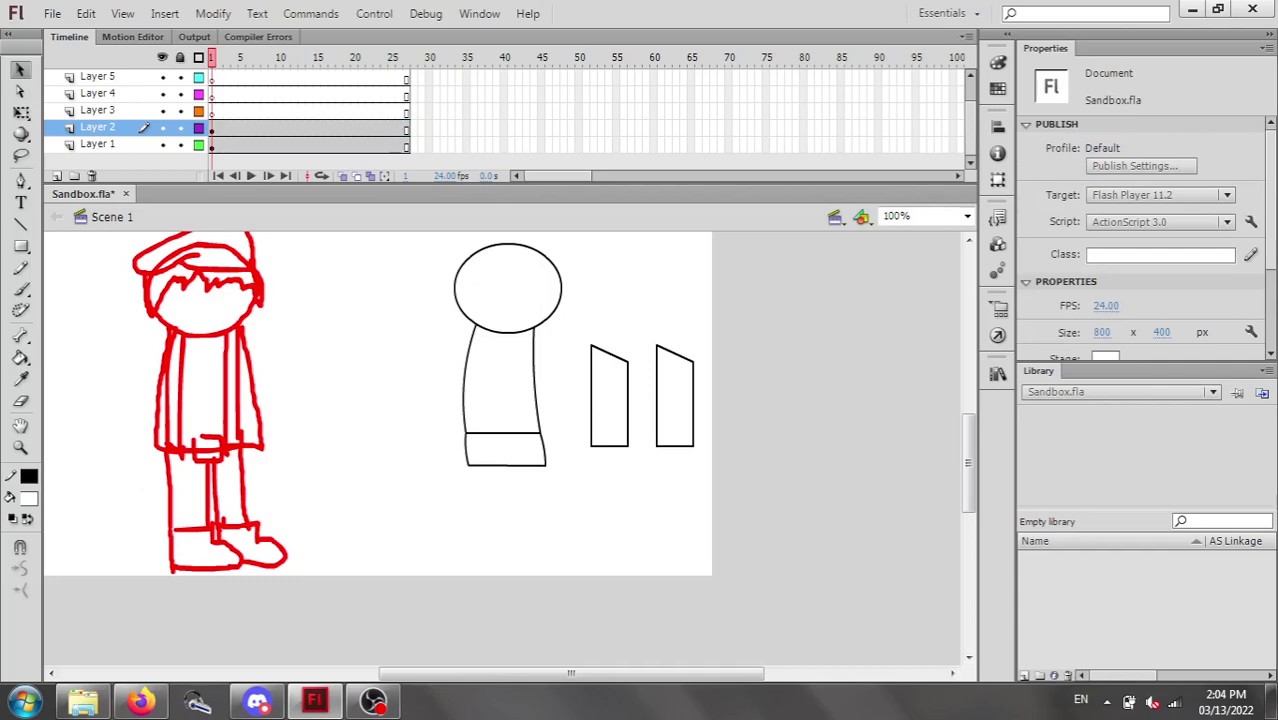
# Narrow the bottom of the original arm shape and bend both of its long sides slightly to the right.
pyautogui.moveTo(628, 400); pyautogui.dragTo(622, 401)
pyautogui.hotkey('ctrl', 'z')
pyautogui.click(620, 425)
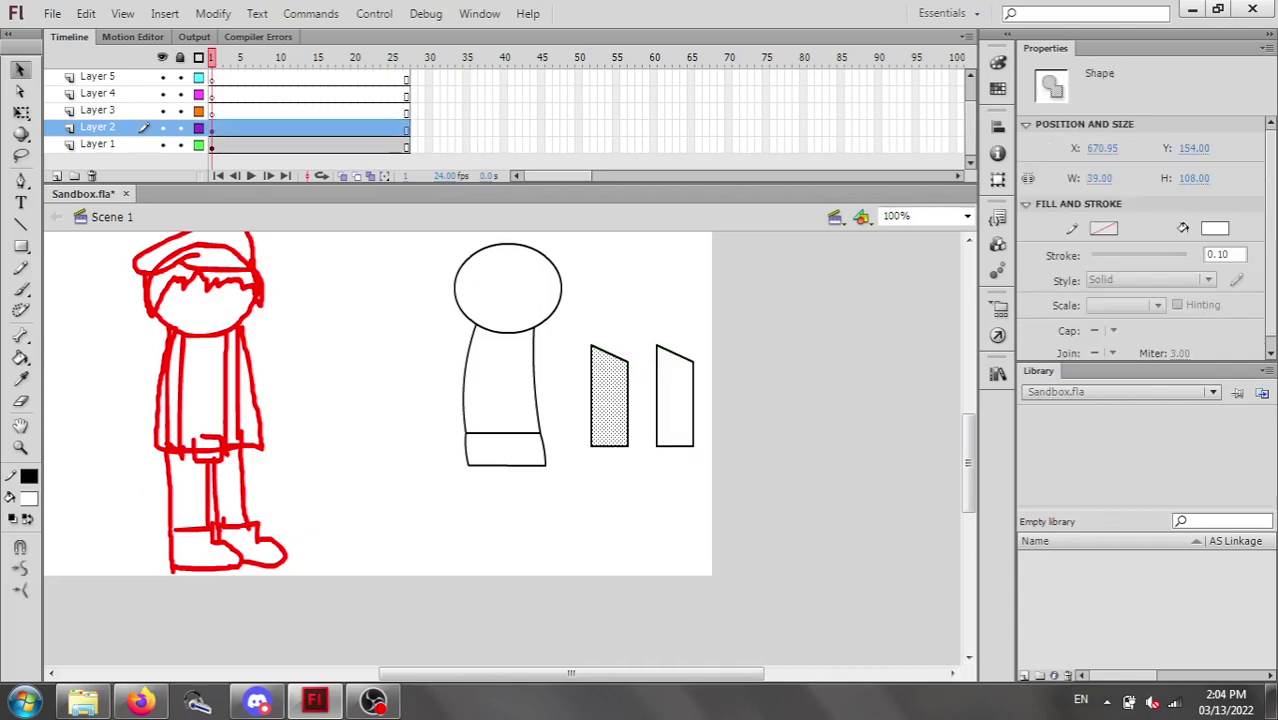
pyautogui.click(640, 446)
pyautogui.moveTo(628, 446); pyautogui.dragTo(589, 446)
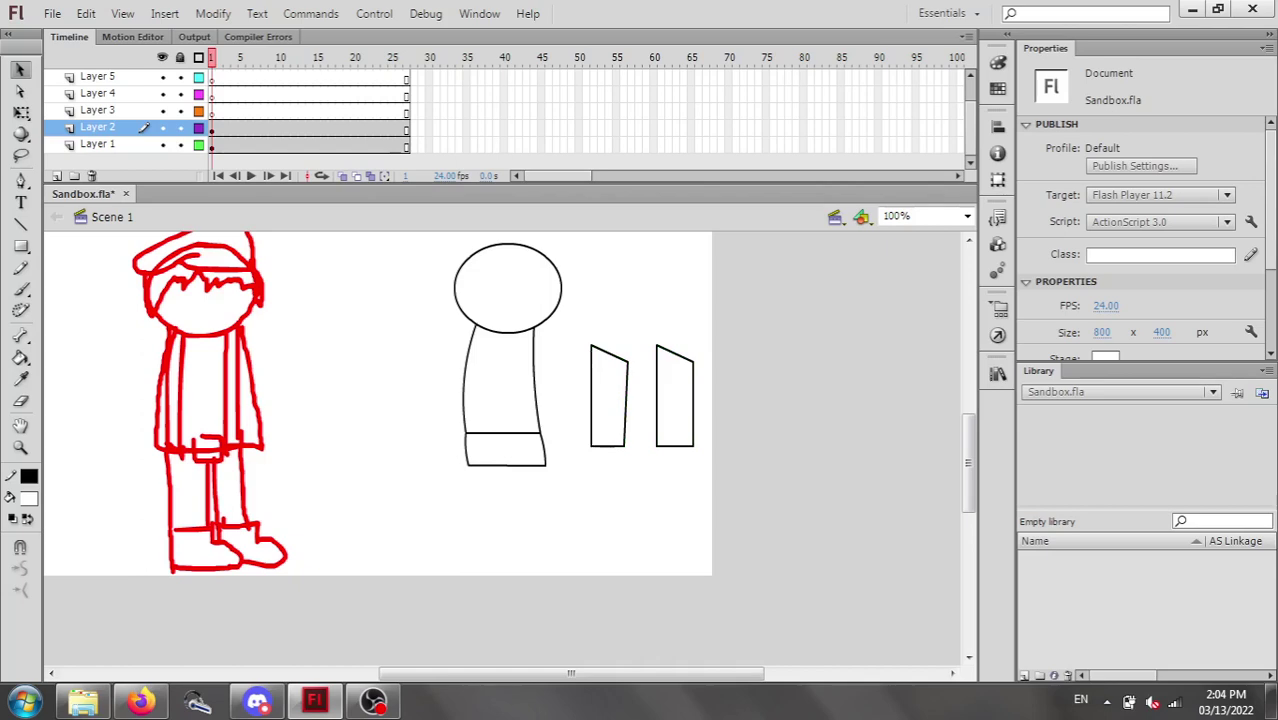
pyautogui.moveTo(626, 403); pyautogui.dragTo(594, 399)
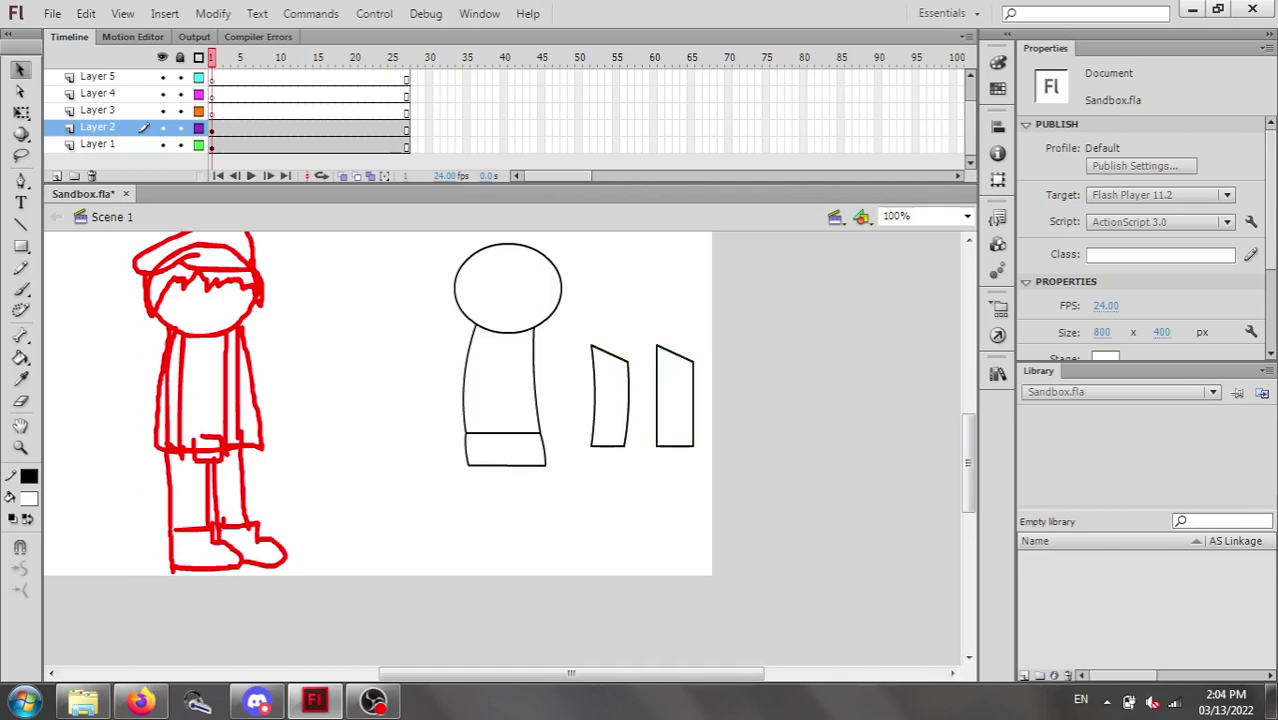
# Mirror the copied arm shape horizontally so its slanted top faces the original's.
pyautogui.moveTo(644, 318); pyautogui.dragTo(746, 514)
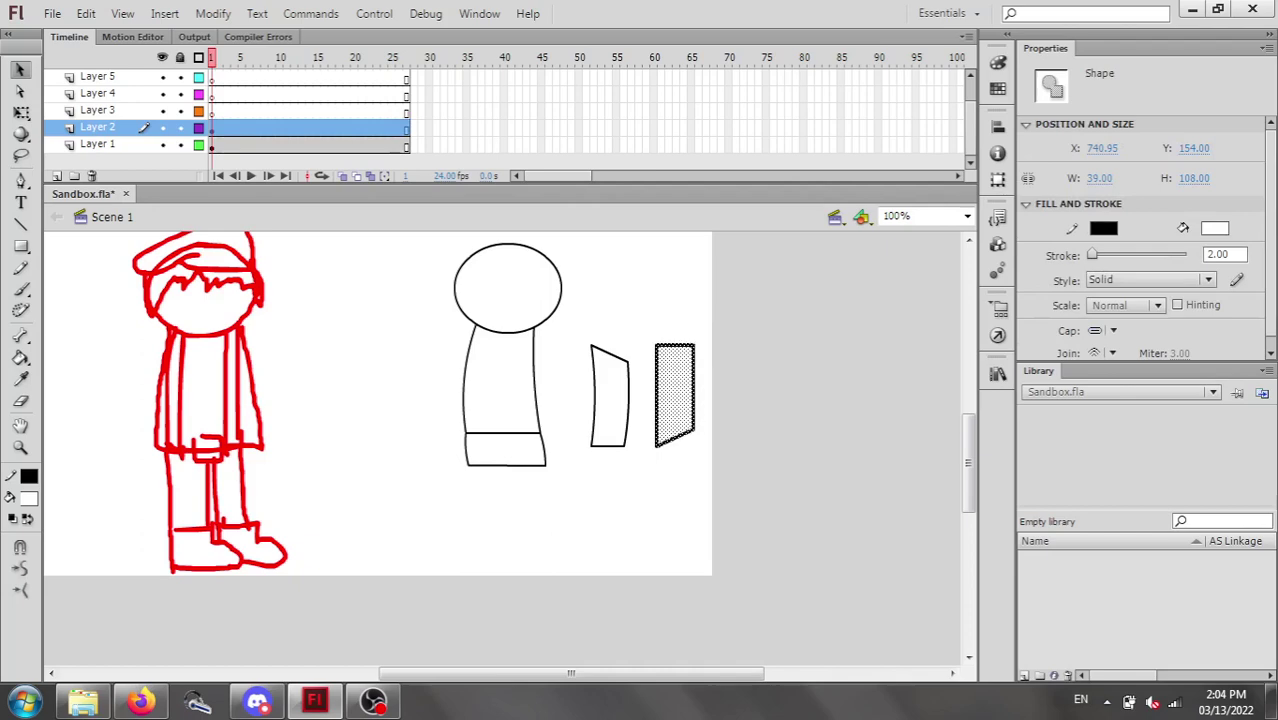
pyautogui.hotkey('ctrl', 'shift', 'h')
pyautogui.press('Escape')
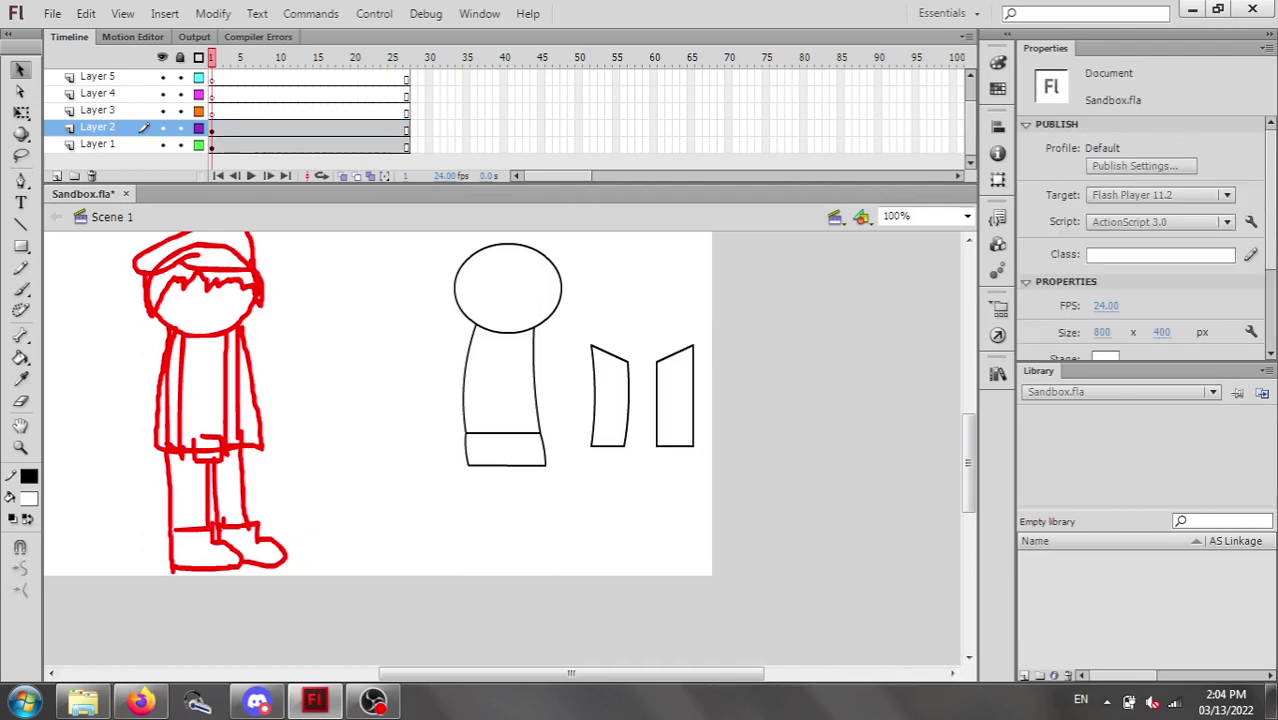
# Narrow the mirrored shape's bottom, bend both long sides outward to the right, and pull its top peak slightly inward.
pyautogui.moveTo(693, 397); pyautogui.dragTo(662, 404)
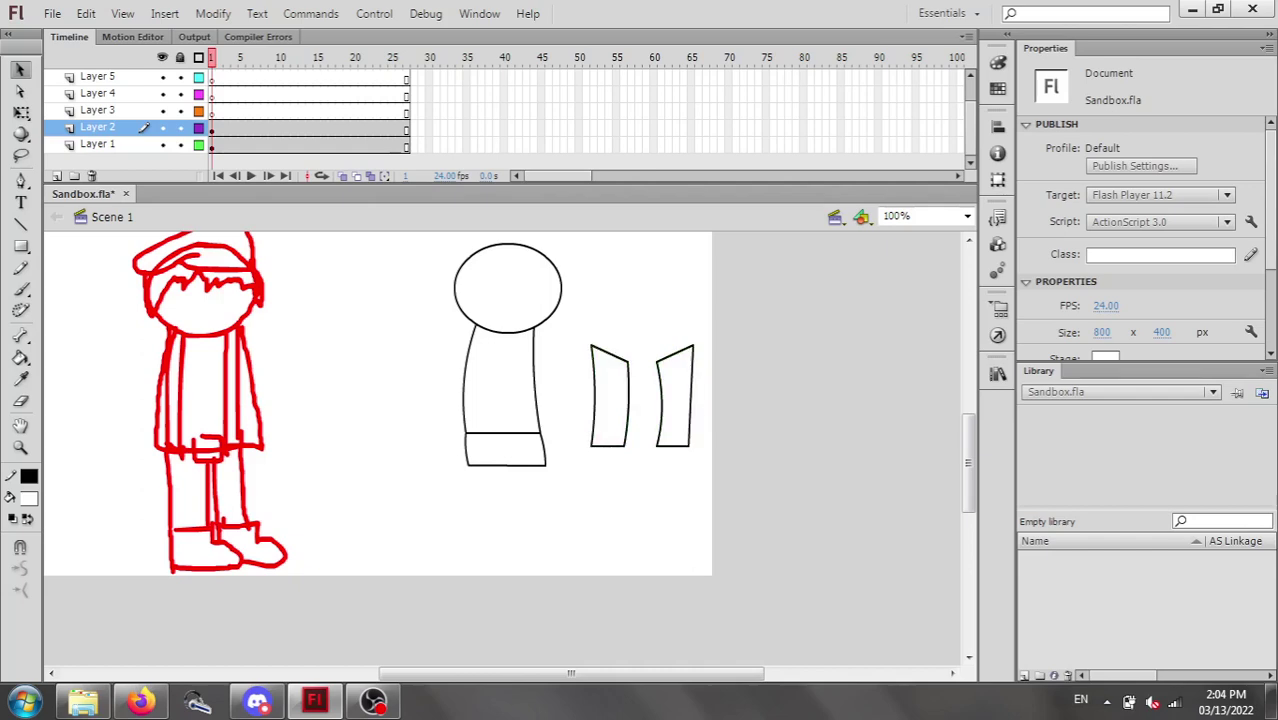
pyautogui.moveTo(691, 396); pyautogui.dragTo(697, 396)
pyautogui.moveTo(693, 346); pyautogui.dragTo(683, 343)
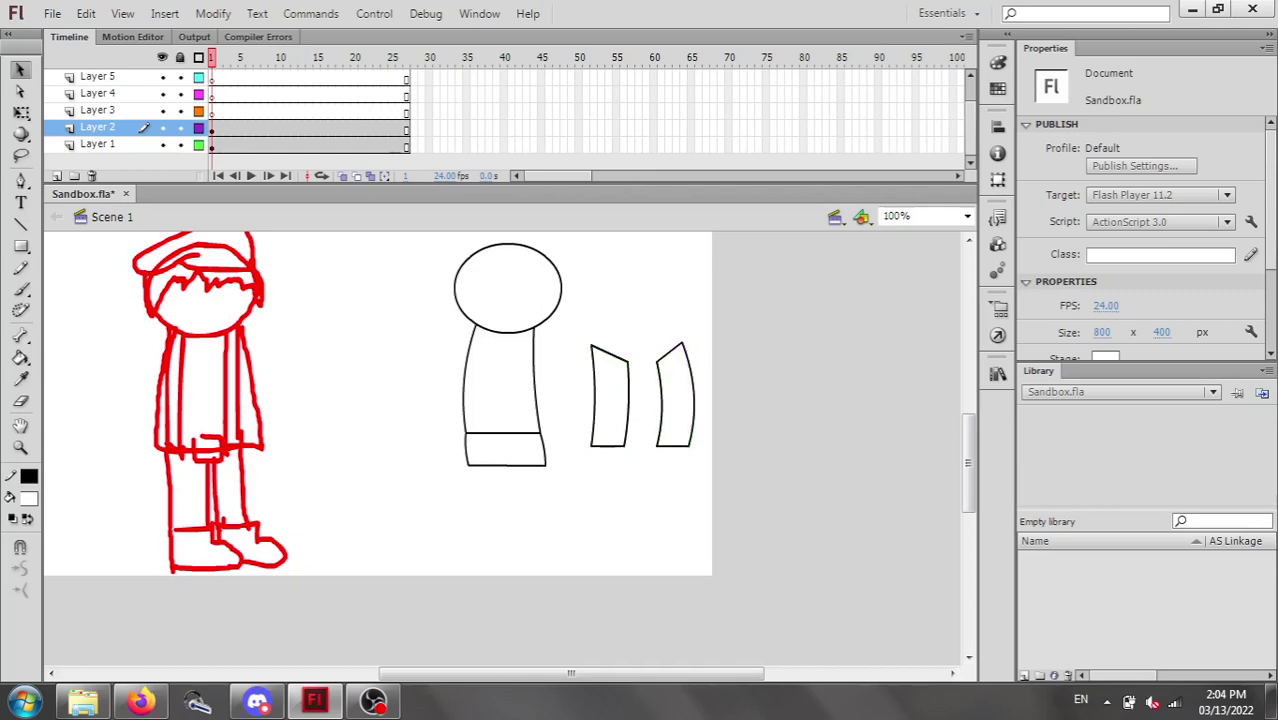
# Pull the original shape's top-left peak inward, then group the shape and move it below and to the right of the hips.
pyautogui.moveTo(591, 346); pyautogui.dragTo(627, 455)
pyautogui.click(572, 324)
pyautogui.moveTo(572, 324); pyautogui.dragTo(641, 485)
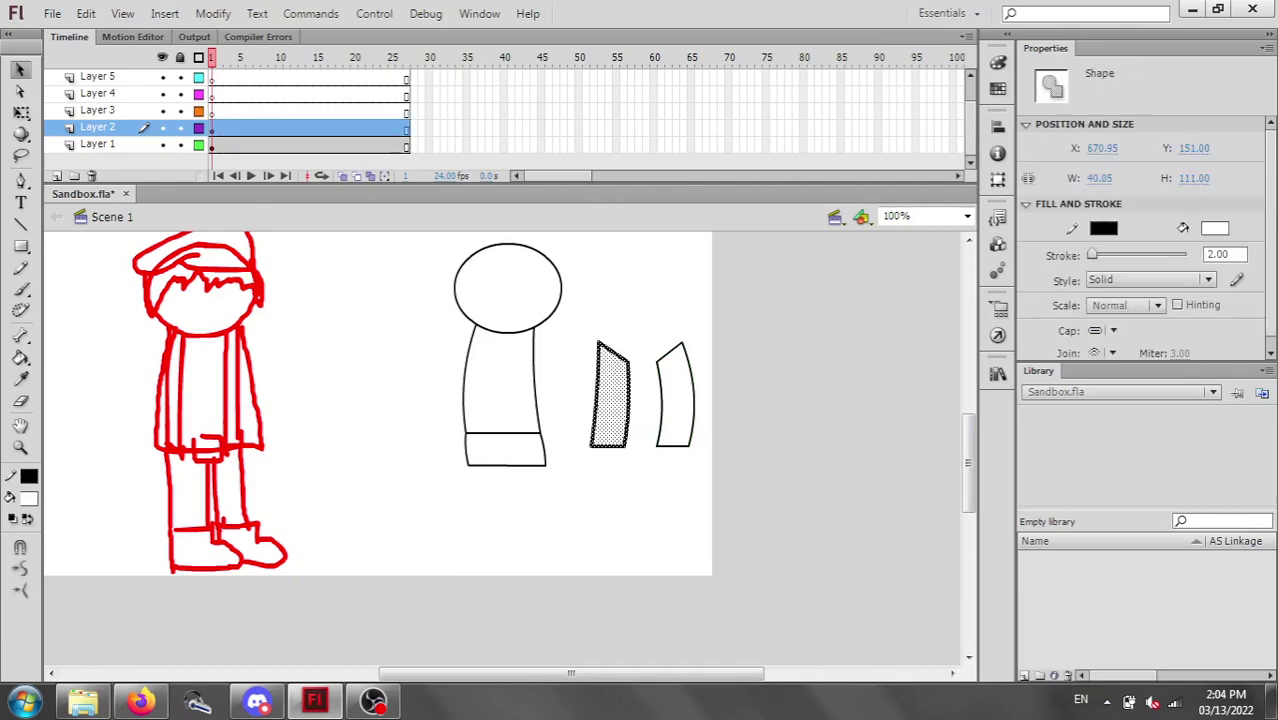
pyautogui.hotkey('ctrl', 'g')
pyautogui.moveTo(610, 400); pyautogui.dragTo(525, 525)
pyautogui.moveTo(501, 490); pyautogui.dragTo(613, 497)
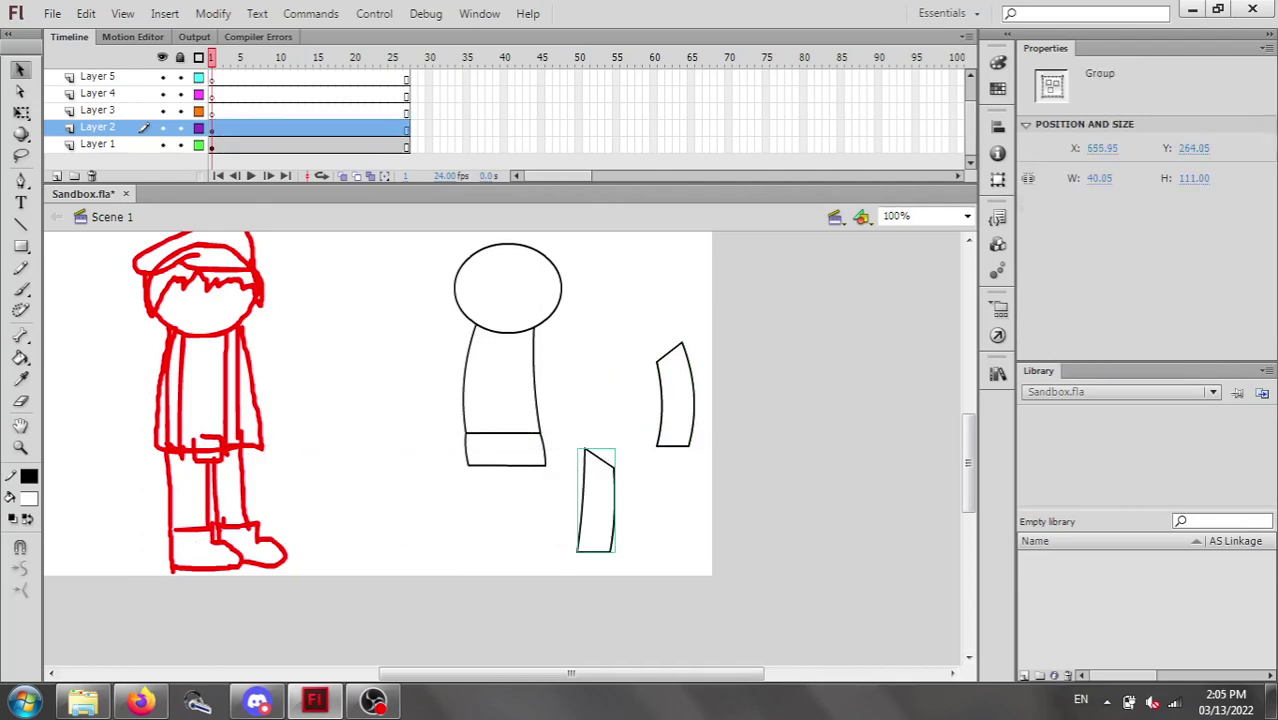
# Delete the slanted top edge inside the grouped limb shape and return to the main scene.
pyautogui.doubleClick(597, 500)
pyautogui.click(640, 450)
pyautogui.click(600, 458)
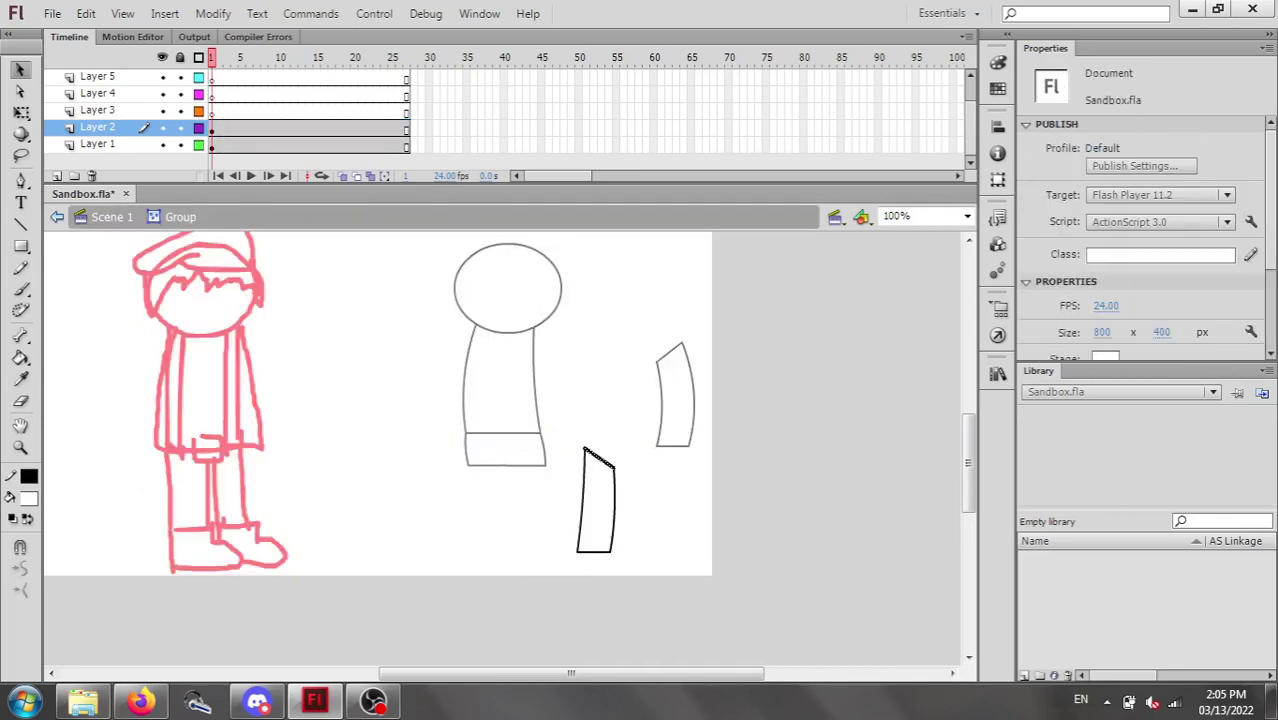
pyautogui.press('Delete')
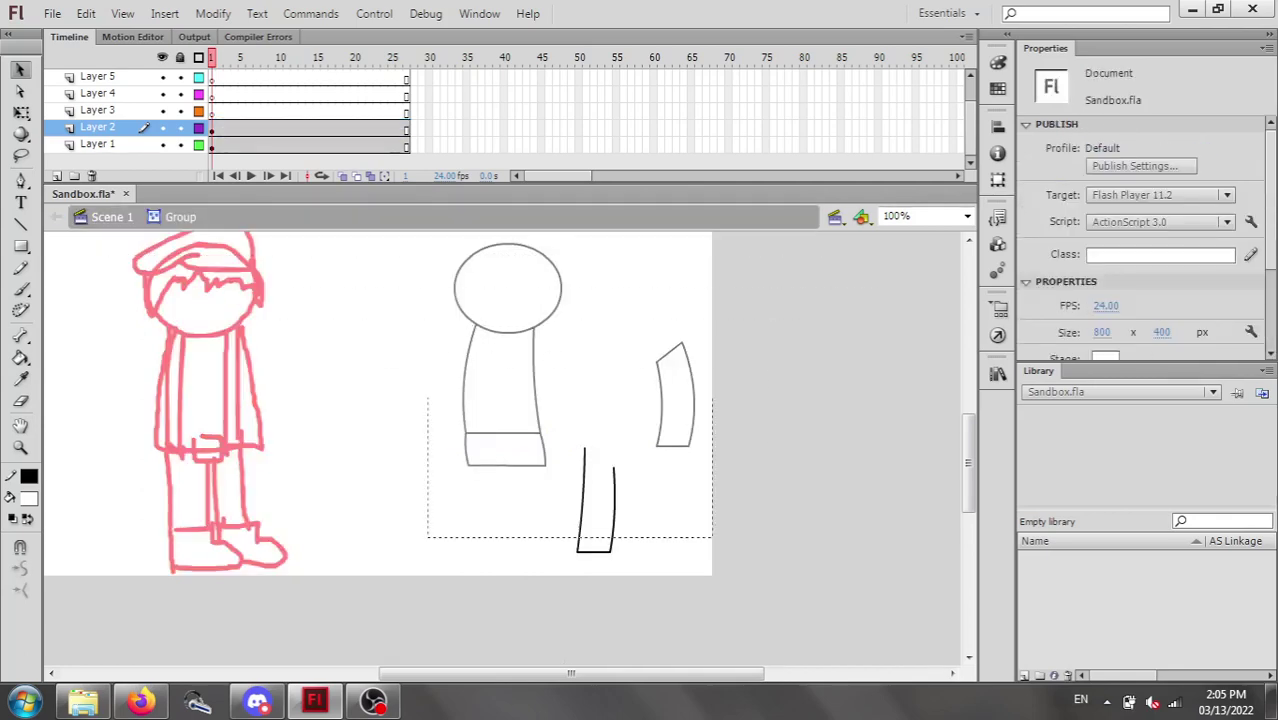
pyautogui.click(57, 217)
# Place the open-topped limb group under the left side of the hips as the left leg.
pyautogui.moveTo(597, 500); pyautogui.dragTo(494, 529)
pyautogui.click(556, 512)
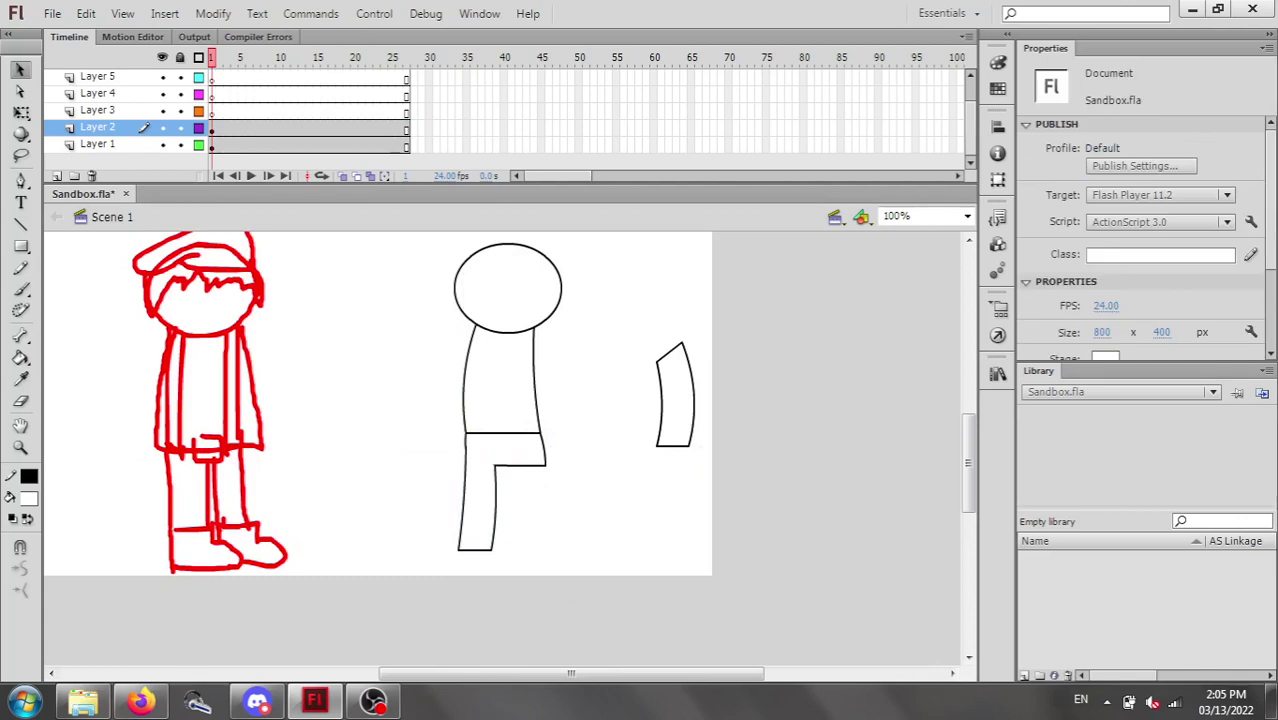
pyautogui.click(486, 508)
pyautogui.press('q')
pyautogui.moveTo(497, 499); pyautogui.dragTo(482, 520)
pyautogui.click(556, 512)
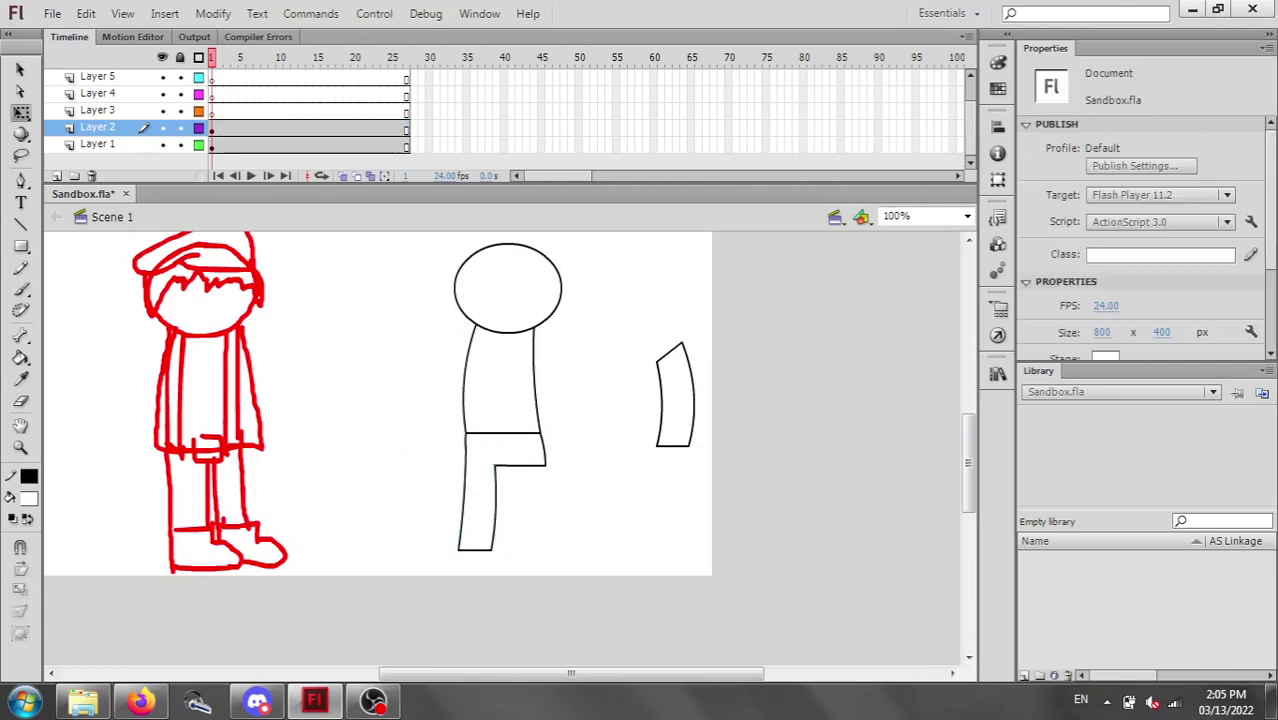
# Widen the left leg inside its group by moving its inner top end and bottom inner corner to the right.
pyautogui.doubleClick(480, 510)
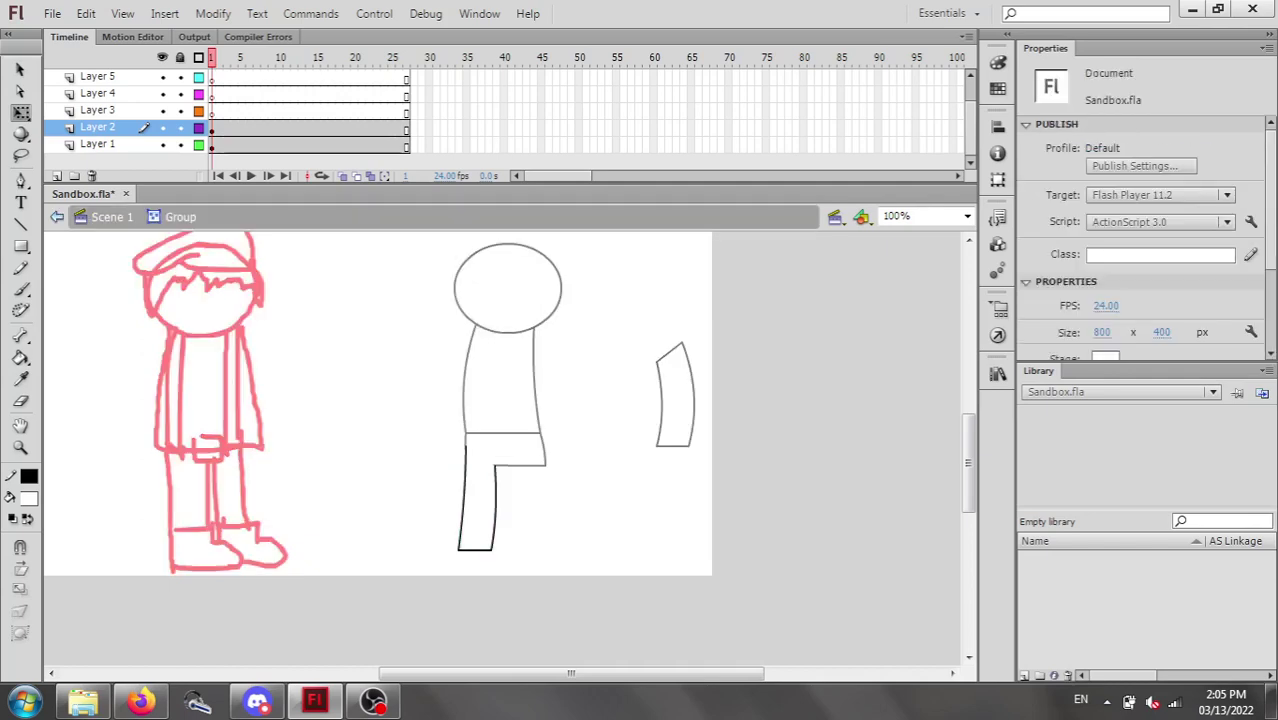
pyautogui.moveTo(495, 462); pyautogui.dragTo(503, 460)
pyautogui.moveTo(492, 550); pyautogui.dragTo(503, 549)
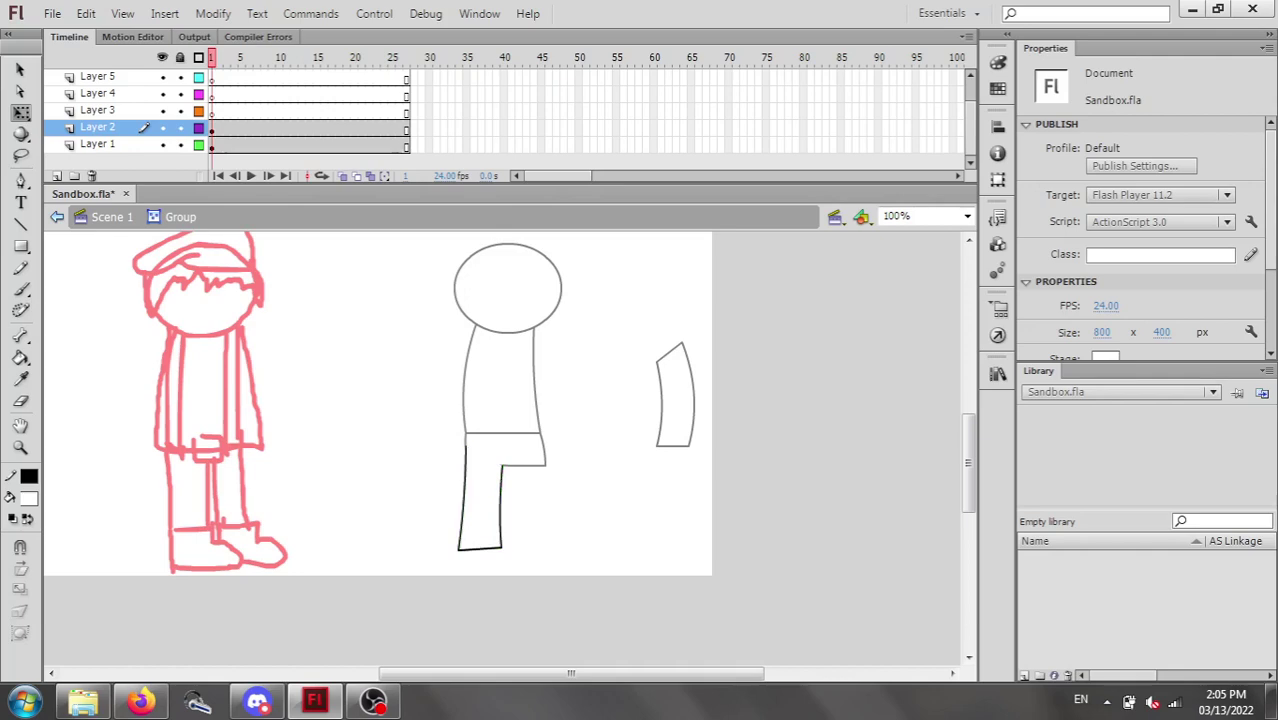
pyautogui.click(106, 217)
pyautogui.click(370, 430)
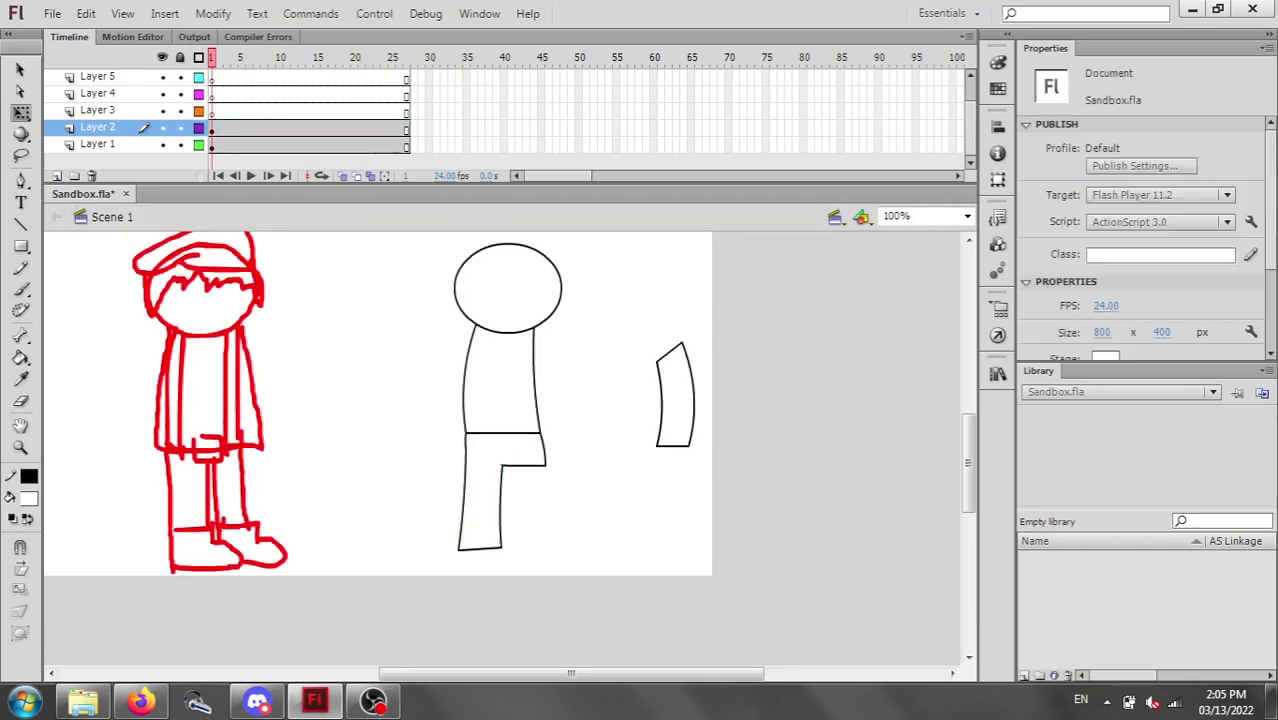
# Delete the slanted top edge of the remaining limb shape and group the shape.
pyautogui.doubleClick(669, 352)
pyautogui.click(628, 362)
pyautogui.click(669, 352)
pyautogui.hotkey('ctrl', 'shift', 'a')
pyautogui.doubleClick(675, 395)
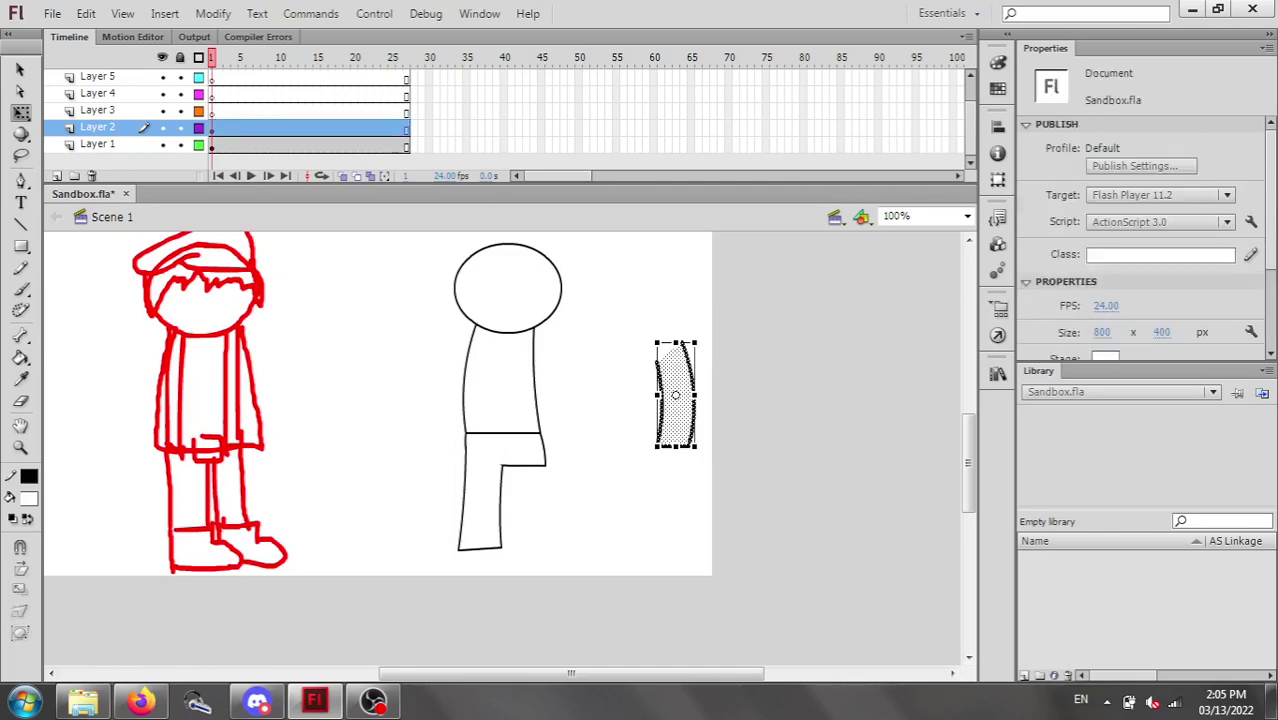
pyautogui.hotkey('ctrl', 'g')
# Place the second limb group under the right side of the hips as the right leg and adjust its height to Y 261.
pyautogui.moveTo(675, 398); pyautogui.dragTo(538, 497)
pyautogui.press('Down')
pyautogui.press('Down')
pyautogui.press('Down')
pyautogui.press('Down')
pyautogui.press('Down')
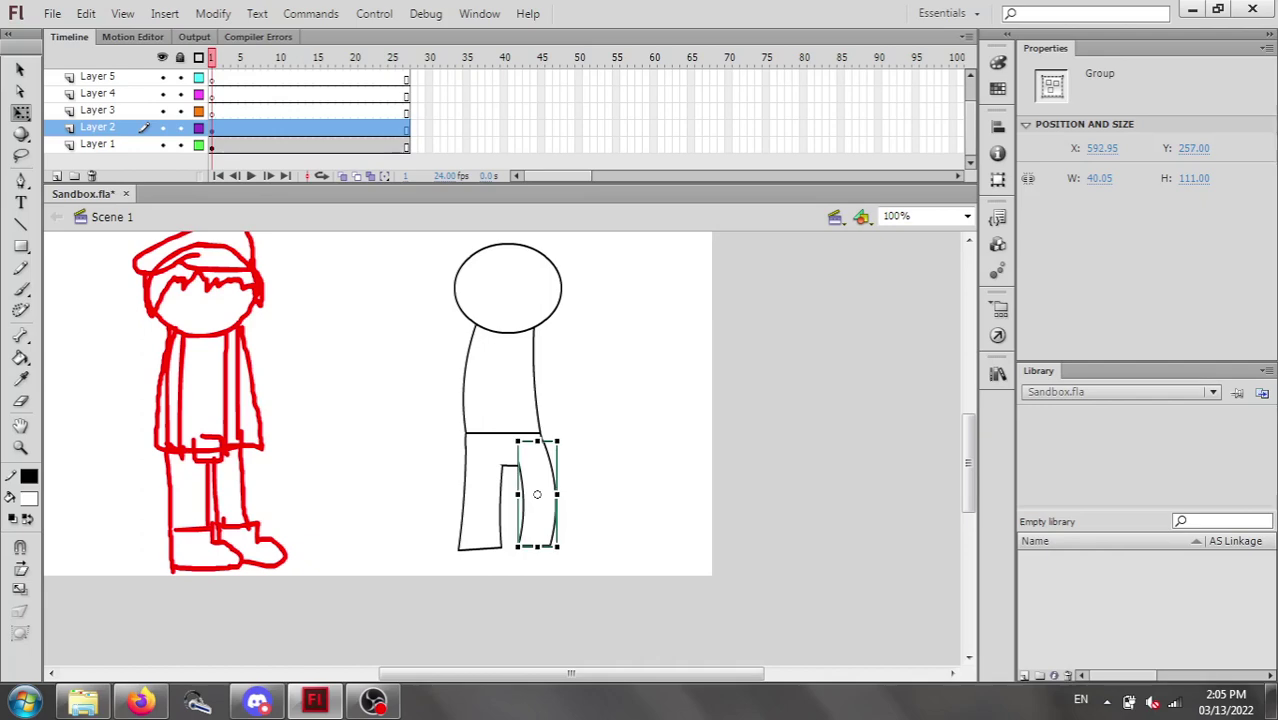
pyautogui.press('Up')
pyautogui.press('Up')
pyautogui.press('Up')
pyautogui.press('Up')
pyautogui.hotkey('ctrl', 'shift', 'a')
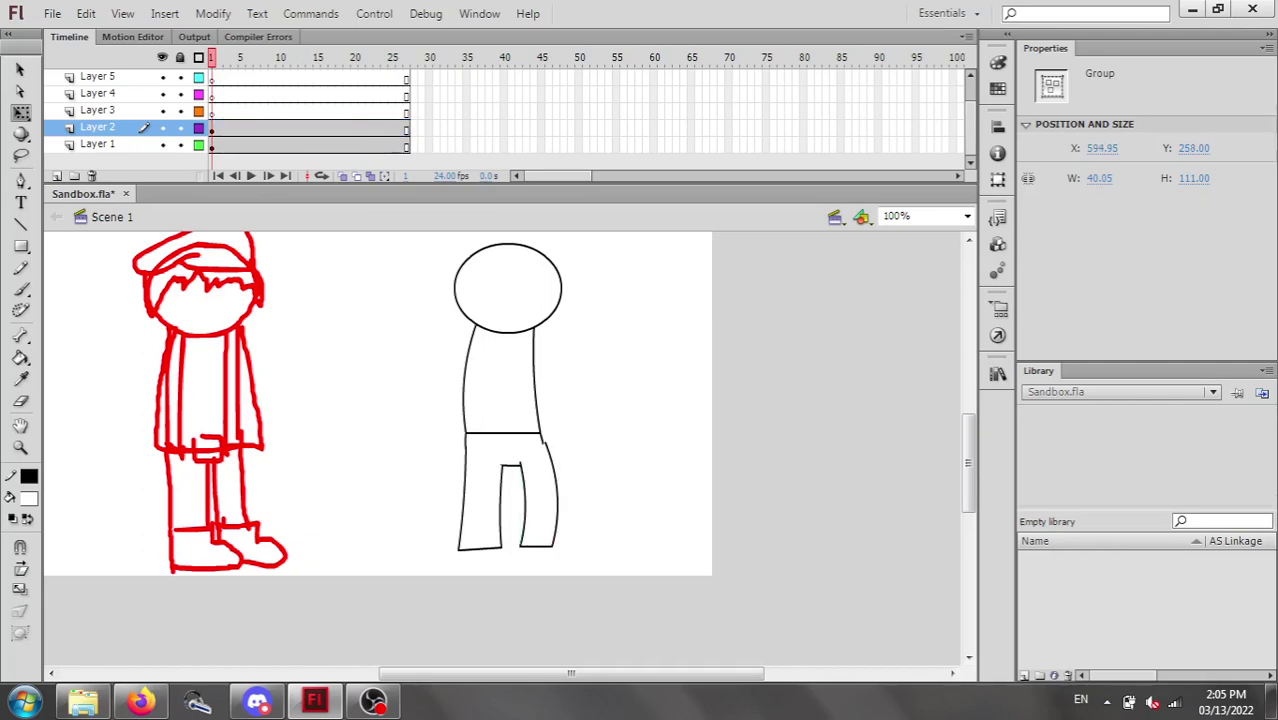
pyautogui.click(538, 496)
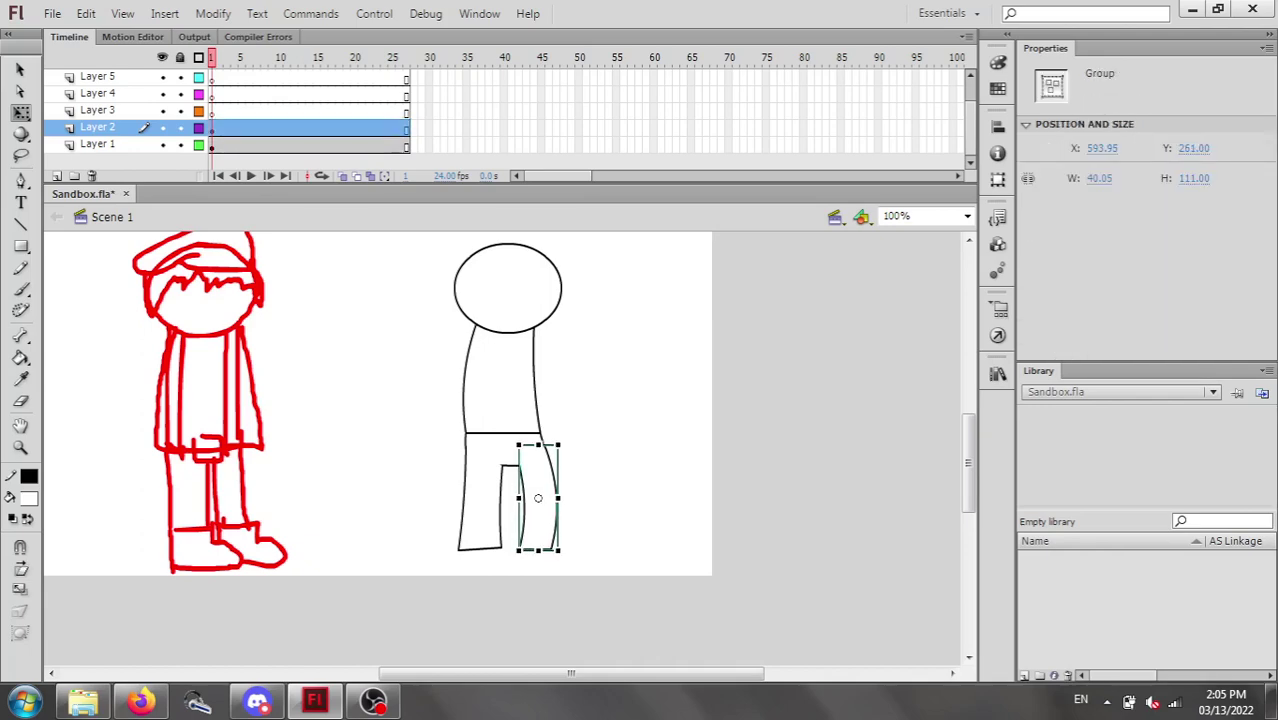
pyautogui.hotkey('ctrl', 'shift', 'a')
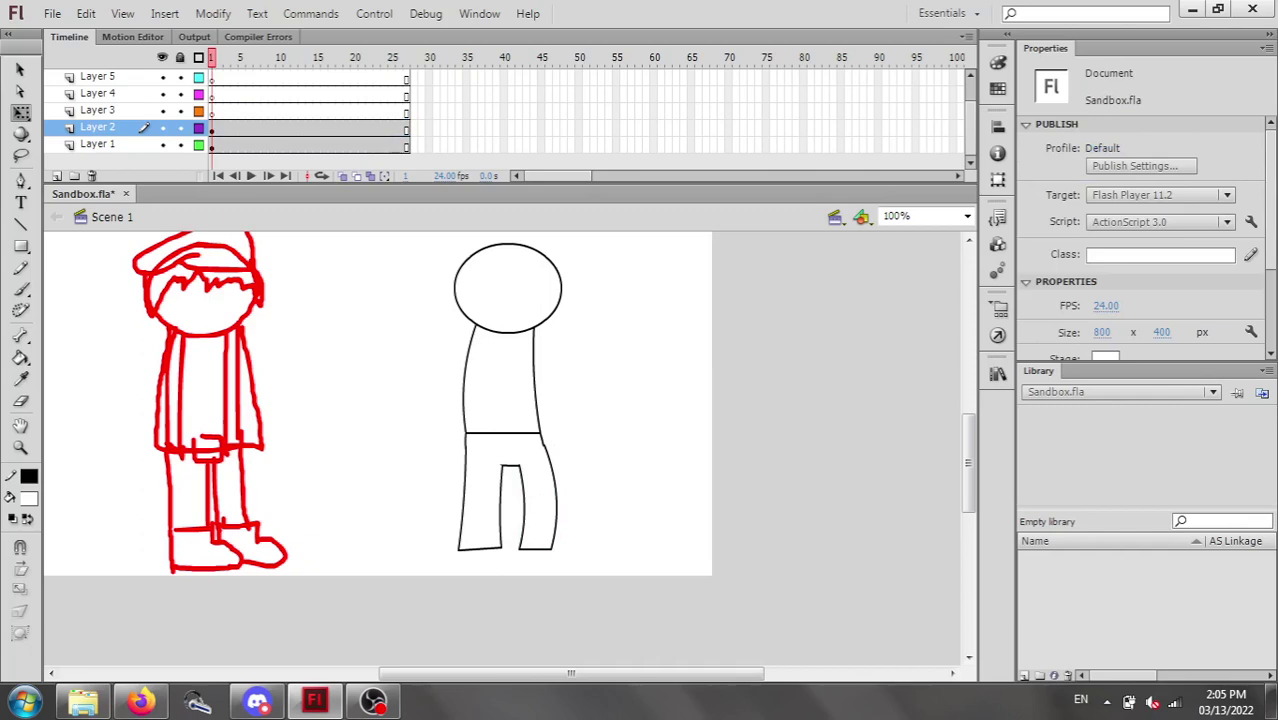
# Fine-tune the right leg's horizontal position so its outer line meets the hips' right edge.
pyautogui.click(538, 496)
pyautogui.press('Left')
pyautogui.press('Right')
pyautogui.press('Right')
pyautogui.press('Right')
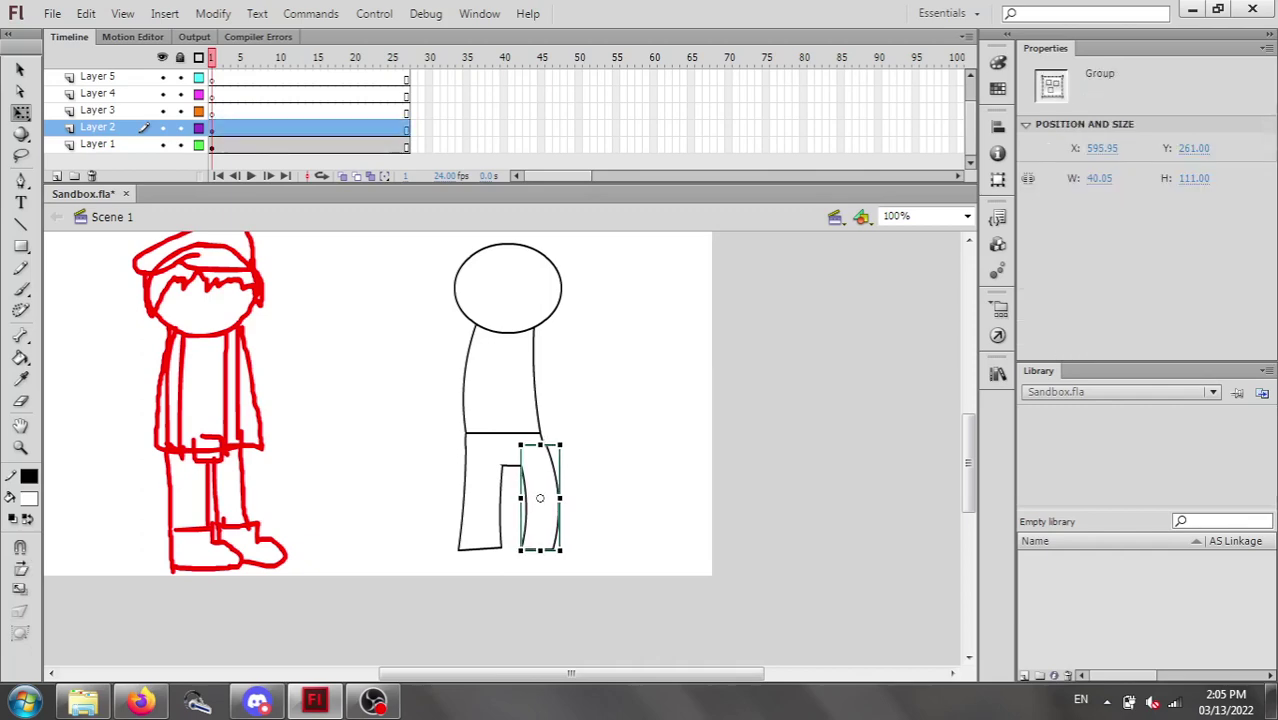
pyautogui.hotkey('ctrl', 'shift', 'a')
pyautogui.hotkey('ctrl', 'z')
pyautogui.hotkey('ctrl', '=')
pyautogui.press('Left')
pyautogui.press('Left')
pyautogui.press('Left')
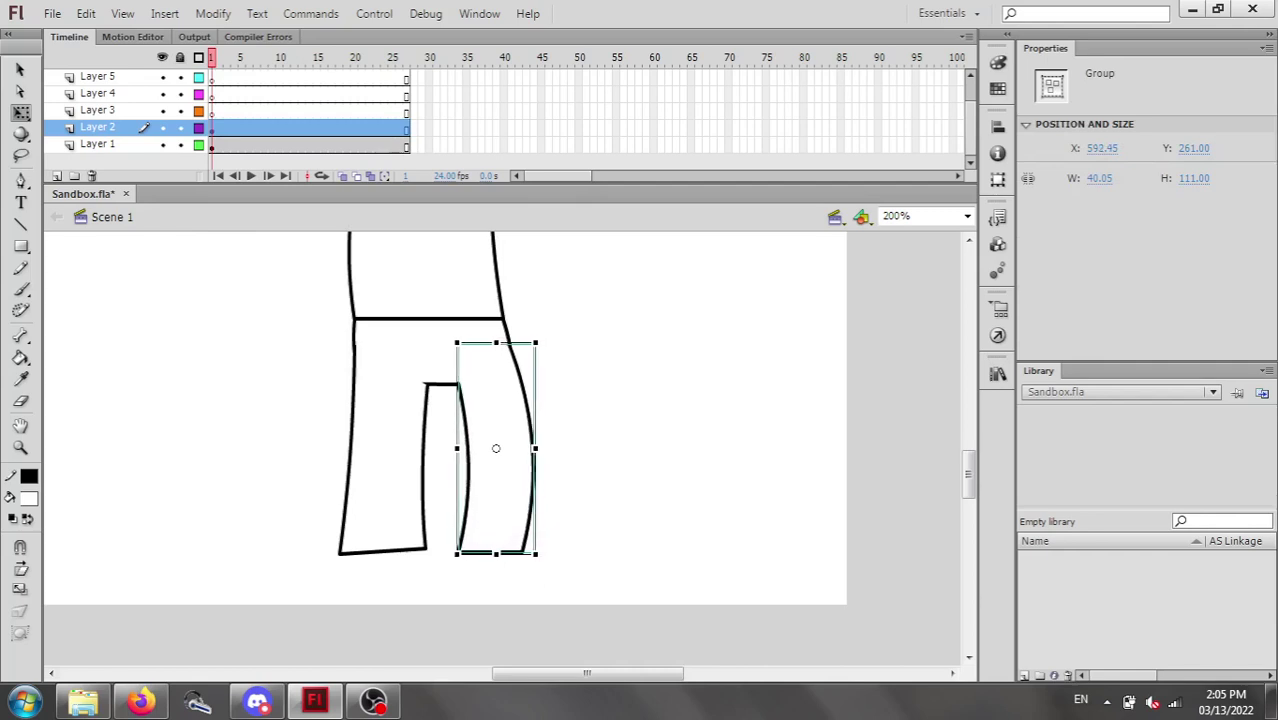
pyautogui.hotkey('ctrl', 'shift', 'a')
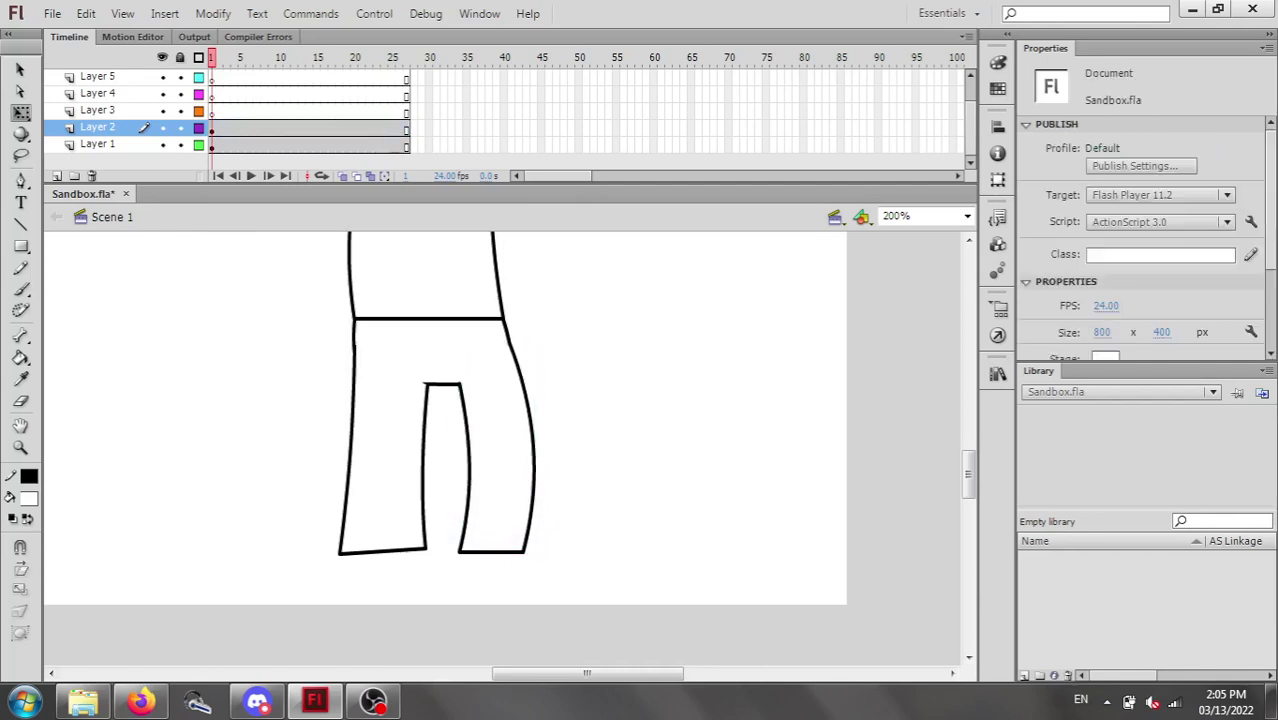
# Open the right leg group and flatten the curve of its outer side.
pyautogui.moveTo(497, 450); pyautogui.dragTo(488, 450)
pyautogui.hotkey('ctrl', 'z')
pyautogui.doubleClick(497, 450)
pyautogui.hotkey('ctrl', 'shift', 'a')
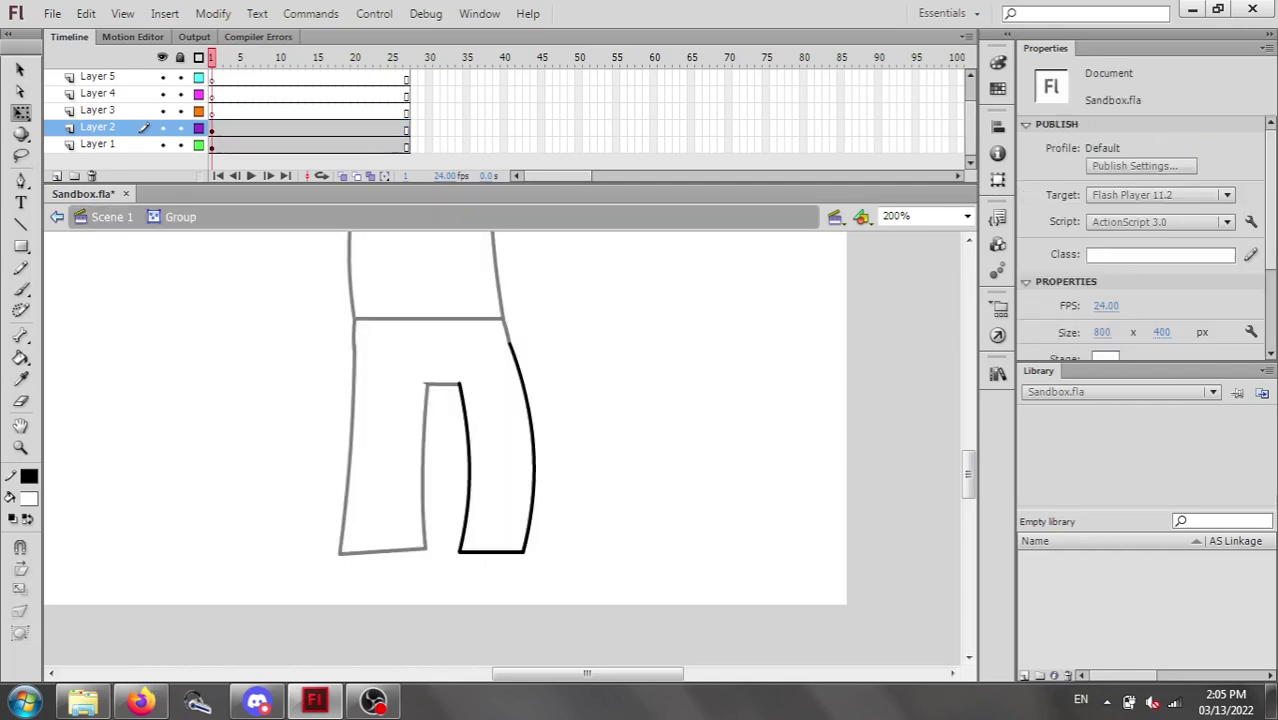
pyautogui.moveTo(534, 455); pyautogui.dragTo(525, 458)
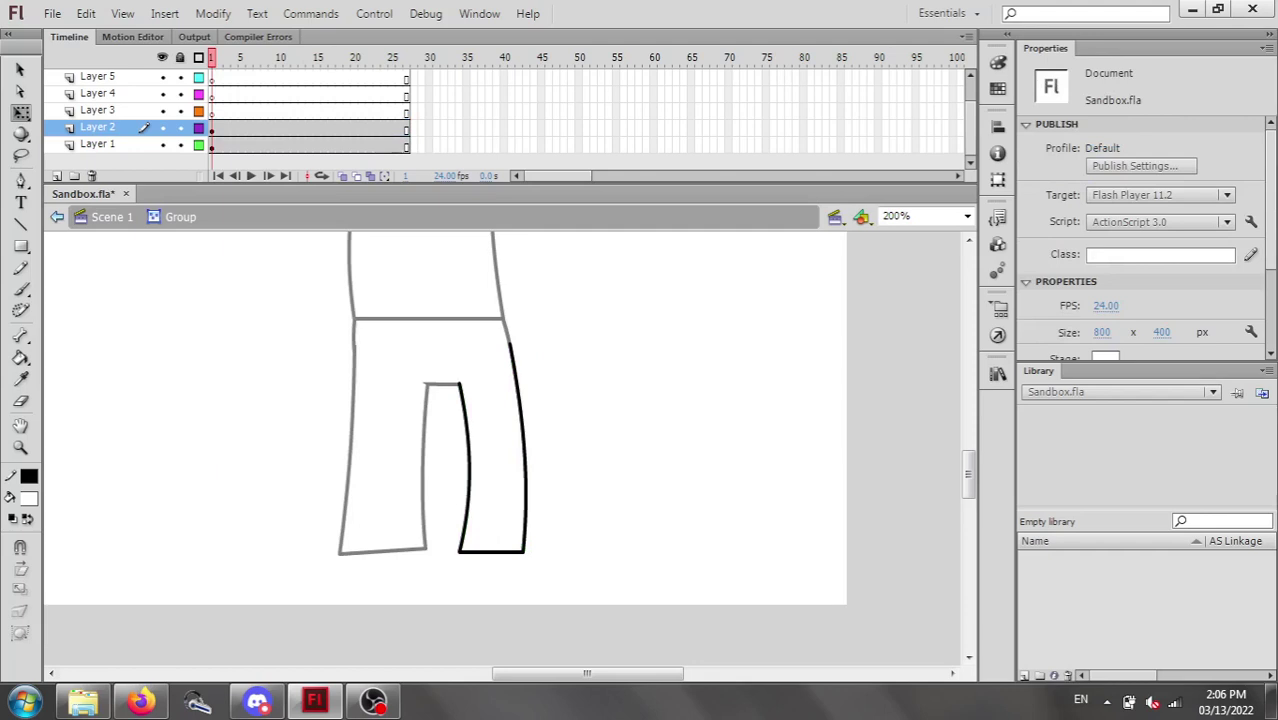
pyautogui.click(525, 458)
pyautogui.click(562, 458)
# Reshape the right leg's bottom corners and inner side so the hem slants and the inner line curves gently to the crotch.
pyautogui.moveTo(460, 552); pyautogui.dragTo(531, 551)
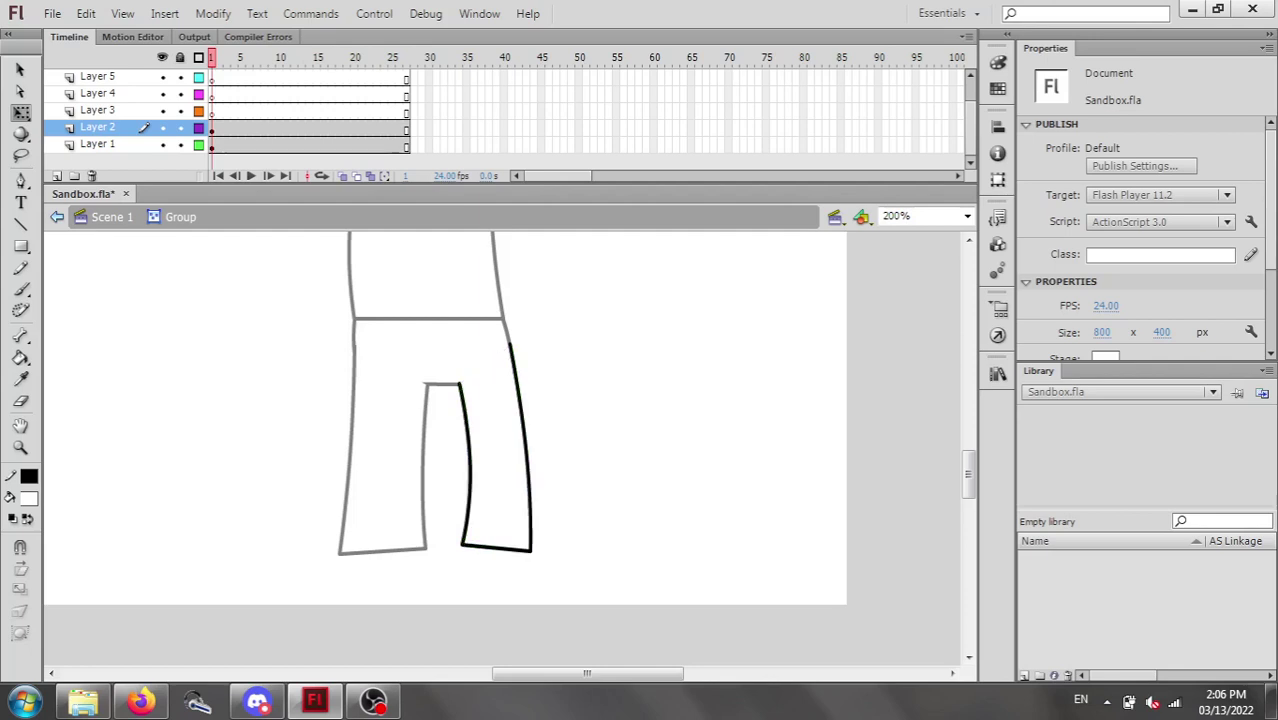
pyautogui.hotkey('ctrl', 'z')
pyautogui.hotkey('ctrl', 'shift', 'a')
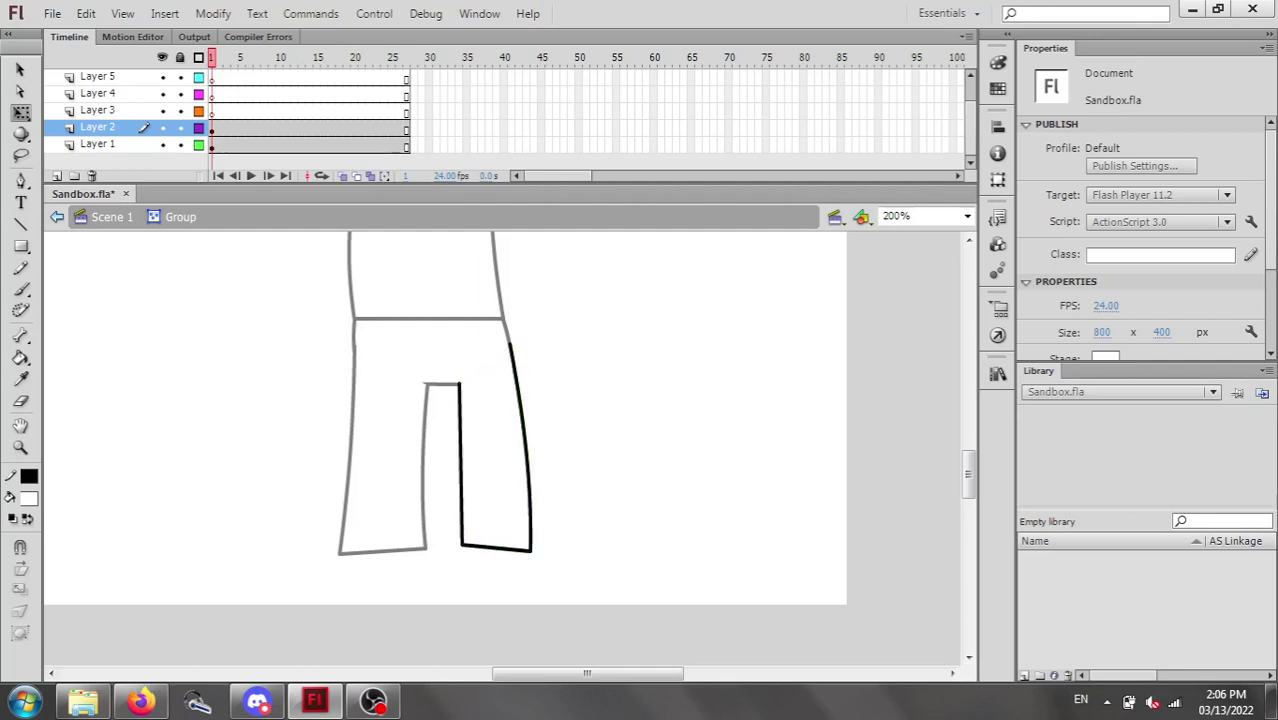
pyautogui.hotkey('ctrl', 'z')
pyautogui.hotkey('ctrl', 'z')
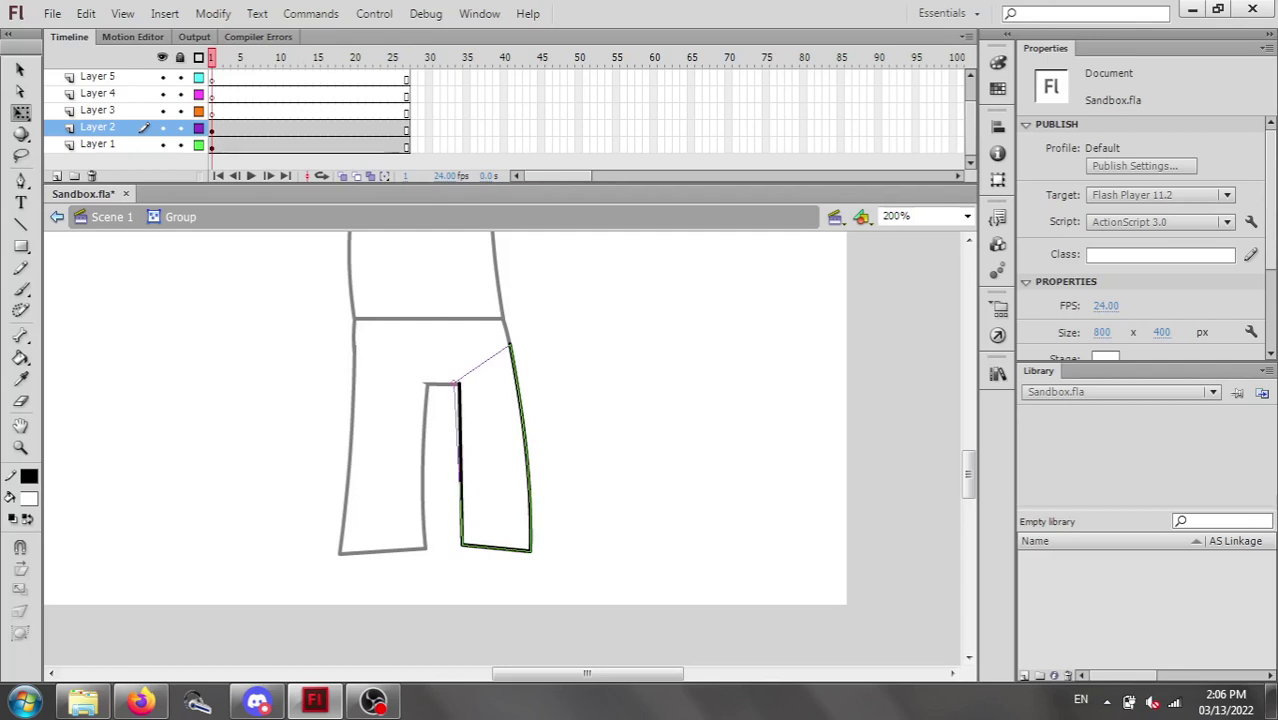
pyautogui.hotkey('ctrl', 'shift', 'a')
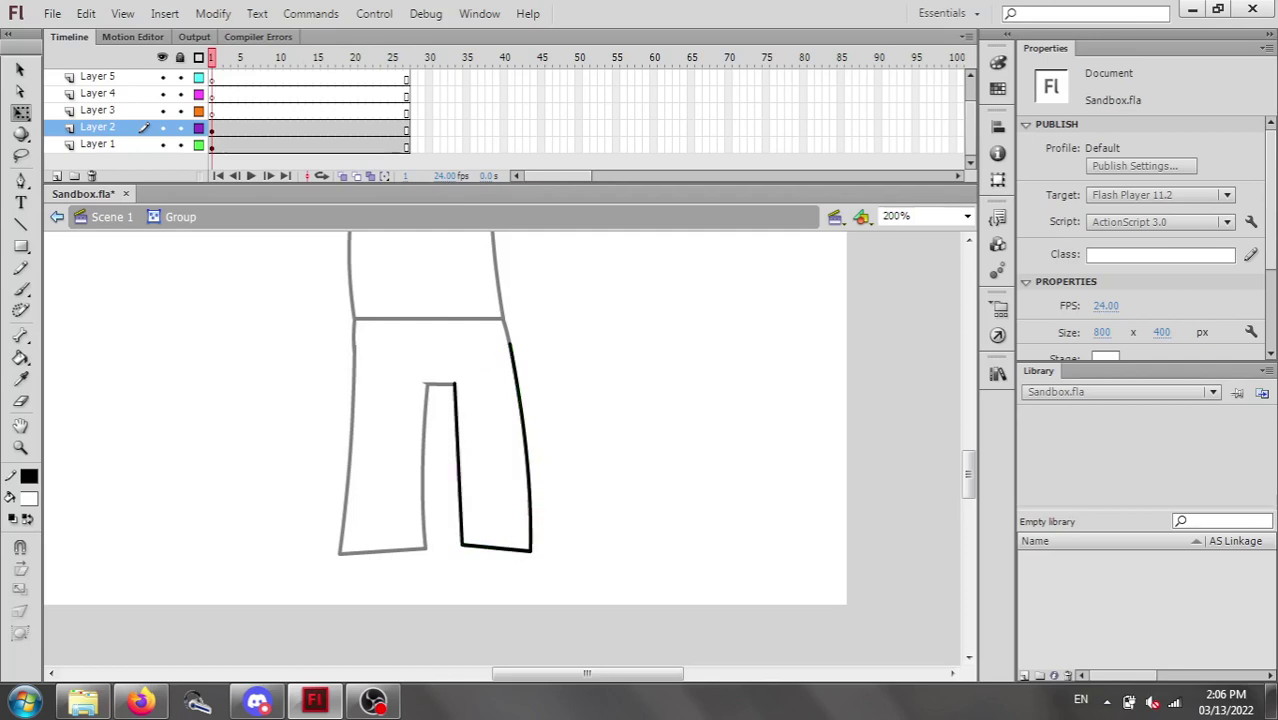
pyautogui.hotkey('ctrl', 'z')
pyautogui.hotkey('ctrl', 'shift', 'a')
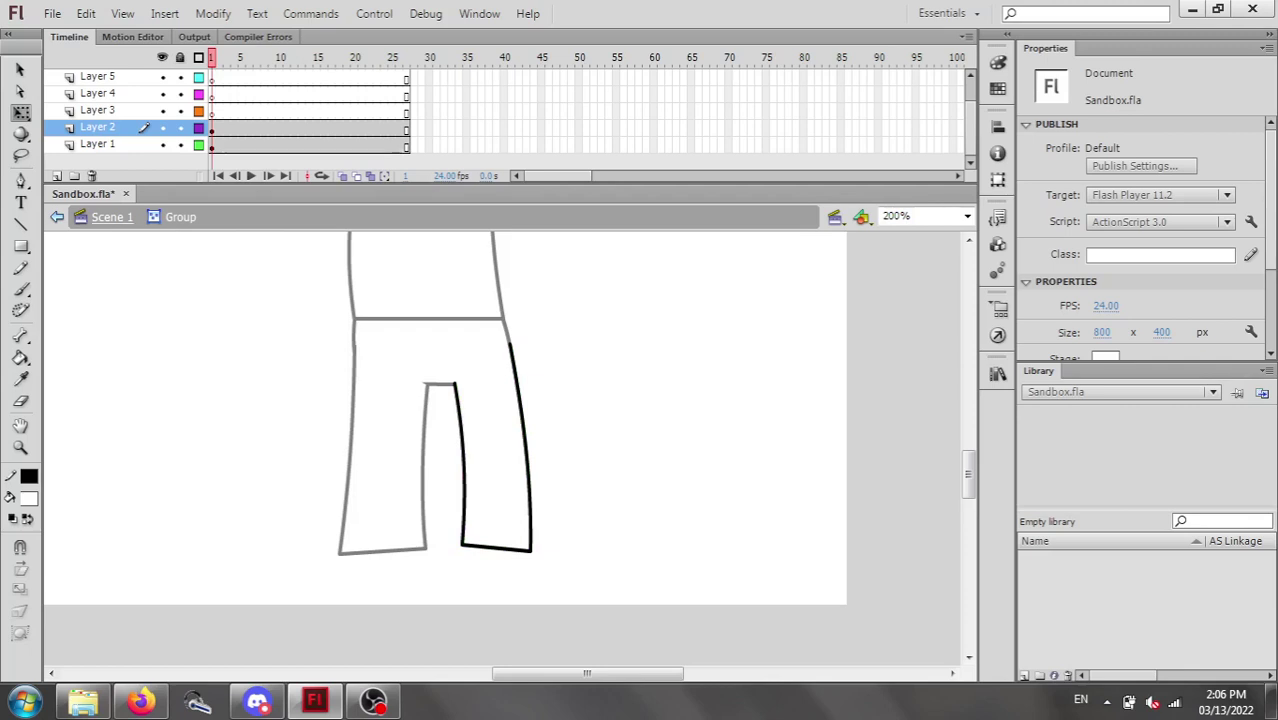
pyautogui.click(112, 217)
# Nudge the left leg group up to Y 260 so its inner line meets the crotch line.
pyautogui.click(353, 450)
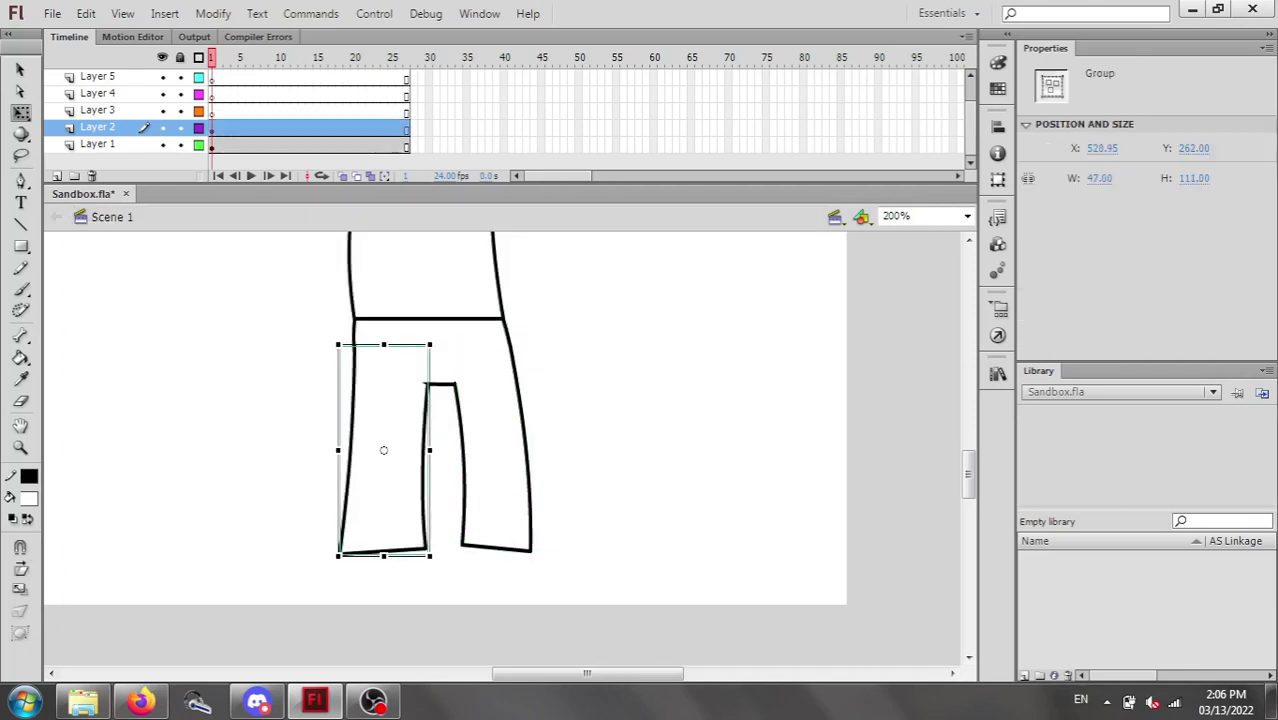
pyautogui.moveTo(383, 450); pyautogui.dragTo(383, 447)
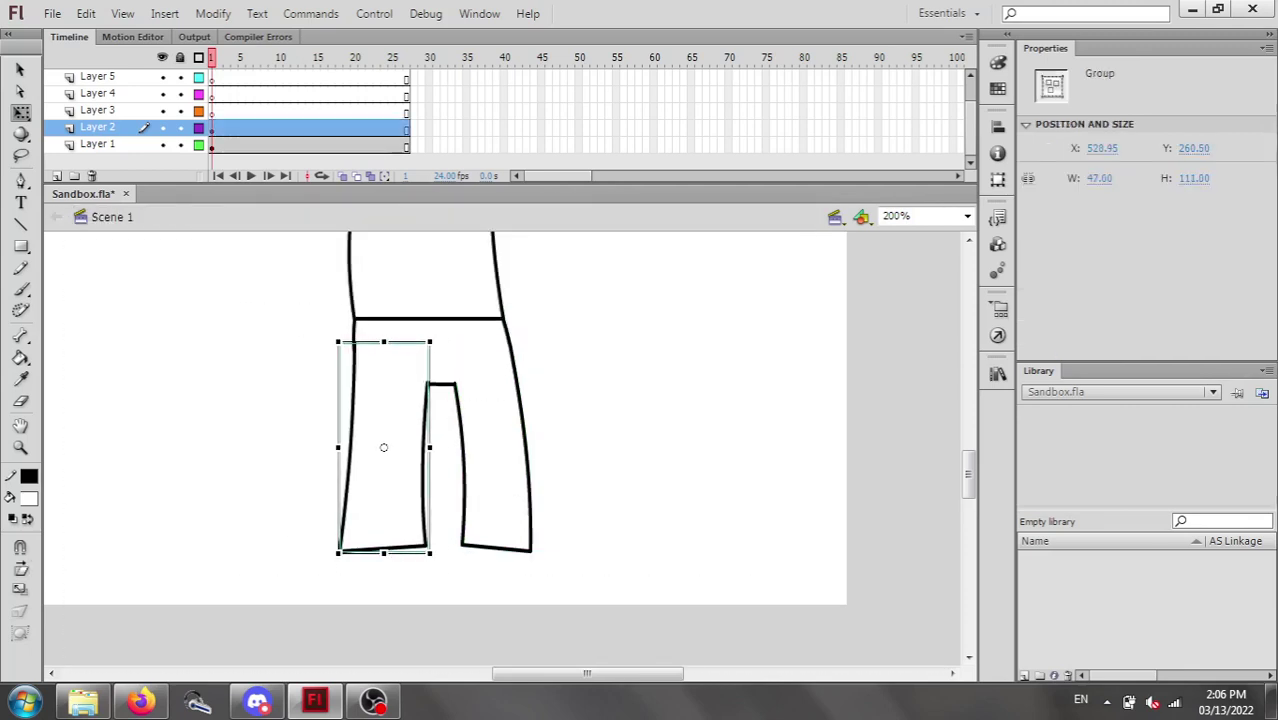
pyautogui.click(640, 440)
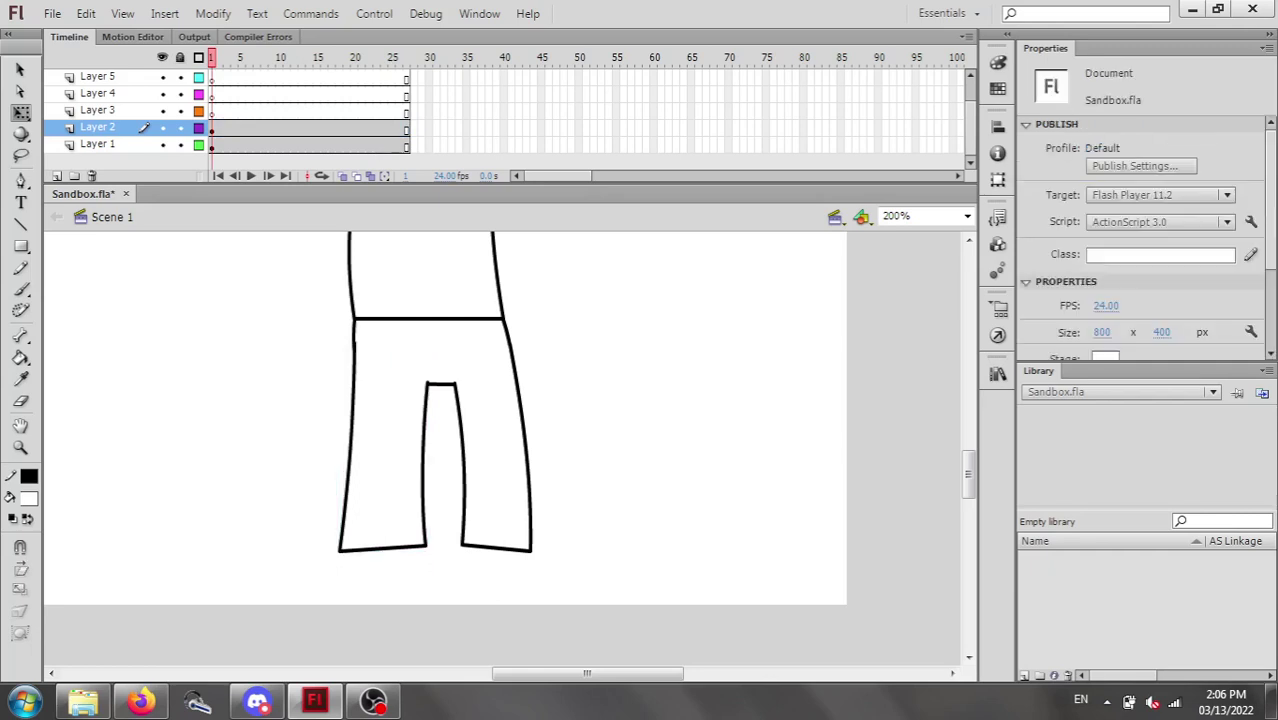
pyautogui.click(383, 447)
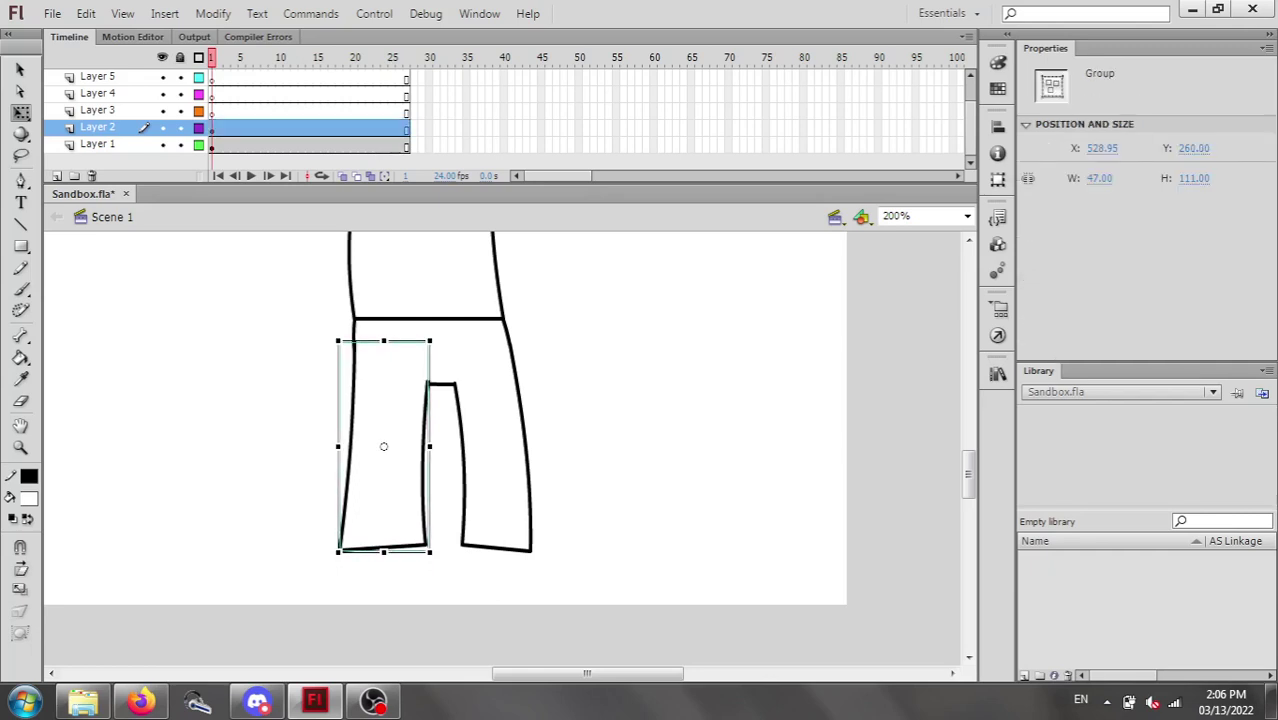
pyautogui.click(640, 440)
# Nudge the right leg group vertically to line it up with the hips and the left leg.
pyautogui.click(493, 448)
pyautogui.press('Up')
pyautogui.press('Up')
pyautogui.press('Up')
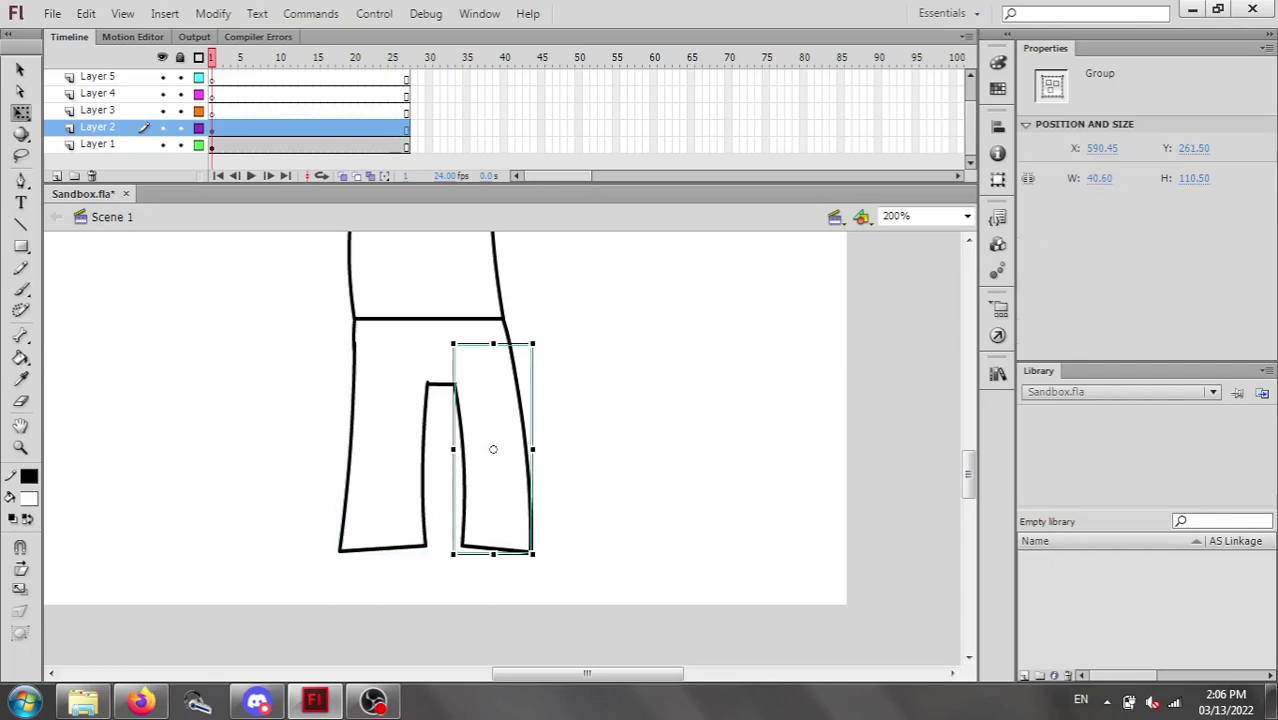
pyautogui.hotkey('ctrl', 'shift', 'a')
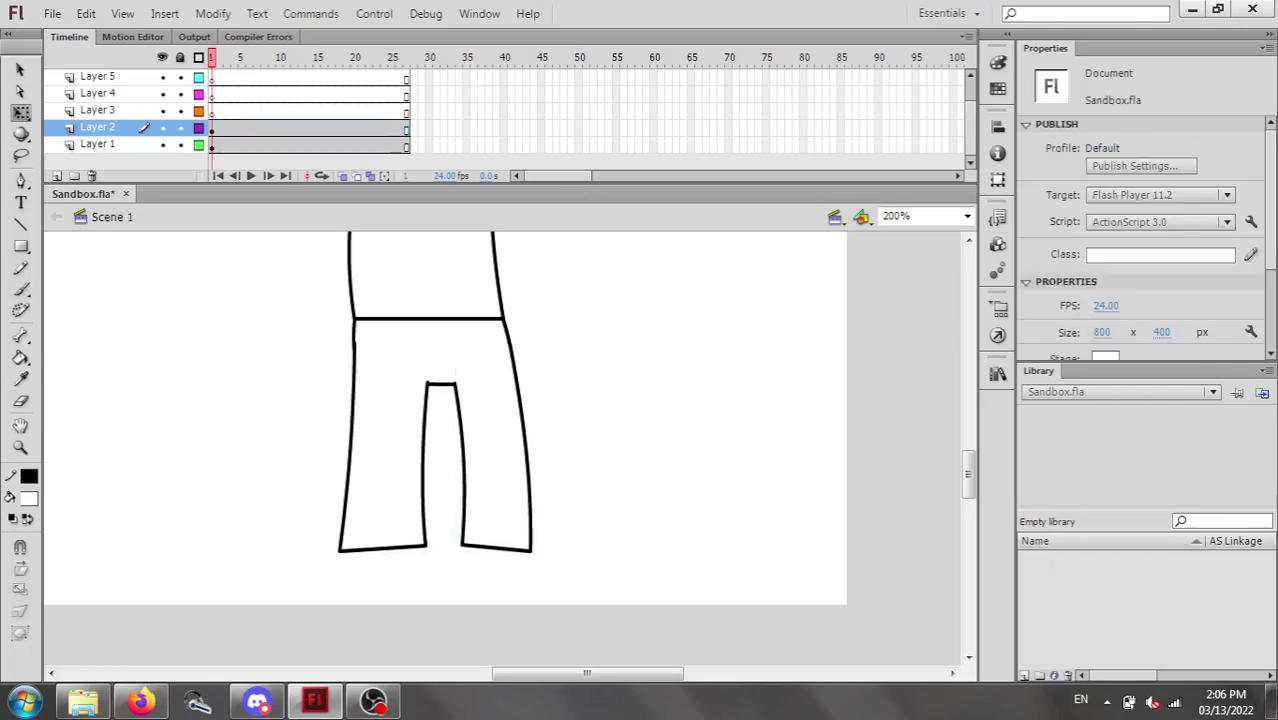
pyautogui.hotkey('ctrl', '-')
pyautogui.scroll(1, 500, 448)
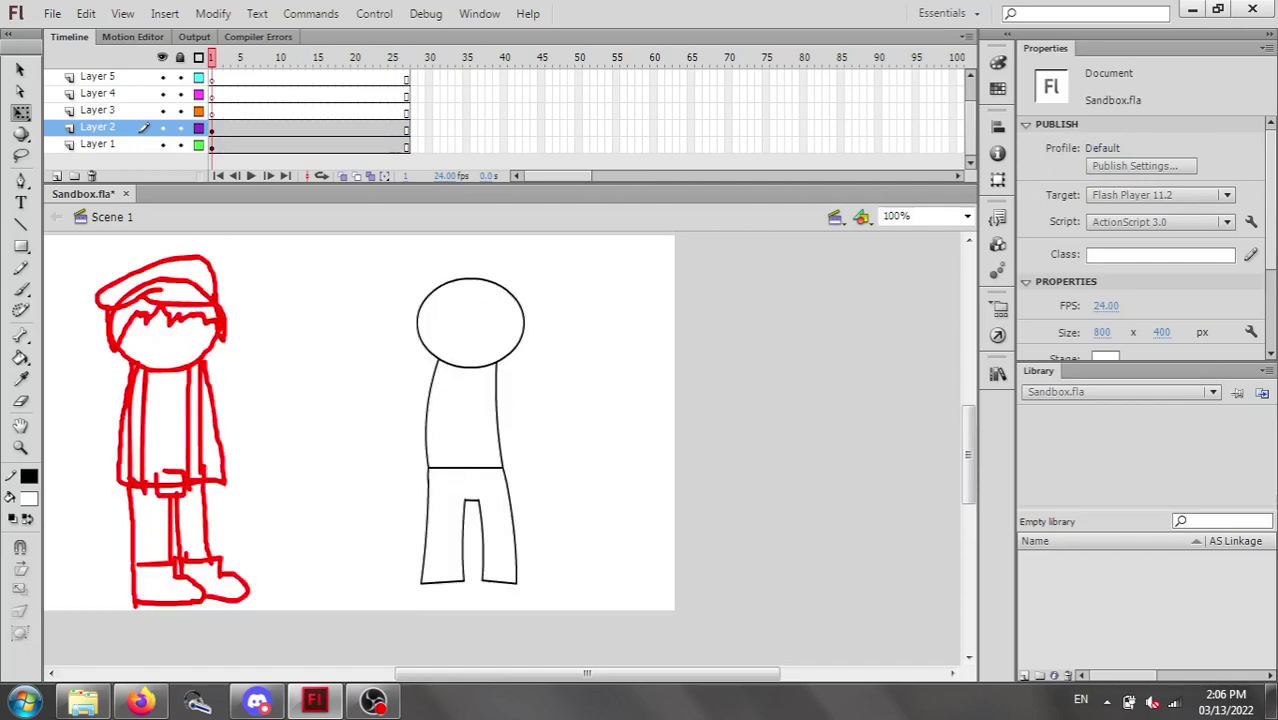
# Draw a small square beside the torso and, next to it, a separate oval about 51 px wide.
pyautogui.scroll(-2, 500, 448)
pyautogui.scroll(3, 500, 448)
pyautogui.scroll(-1, 500, 448)
pyautogui.press('r')
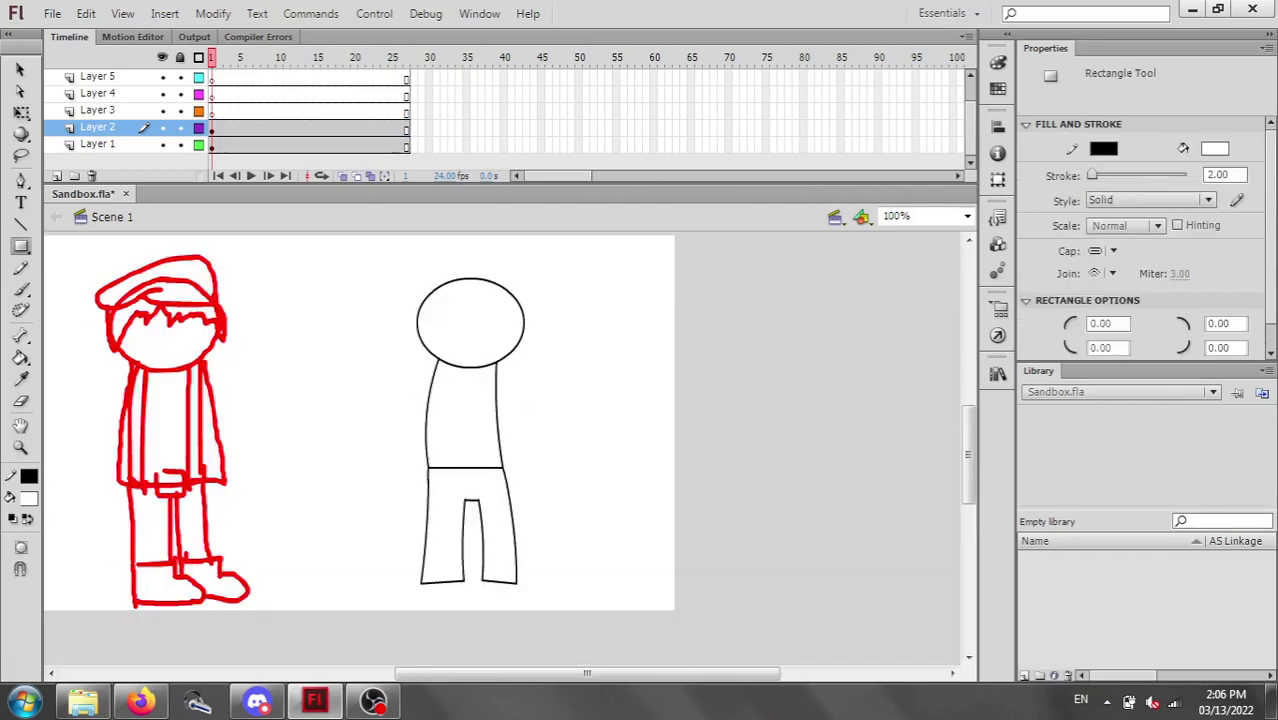
pyautogui.moveTo(548, 385); pyautogui.dragTo(593, 433)
pyautogui.press('o')
pyautogui.moveTo(613, 403); pyautogui.dragTo(662, 423)
pyautogui.press('v')
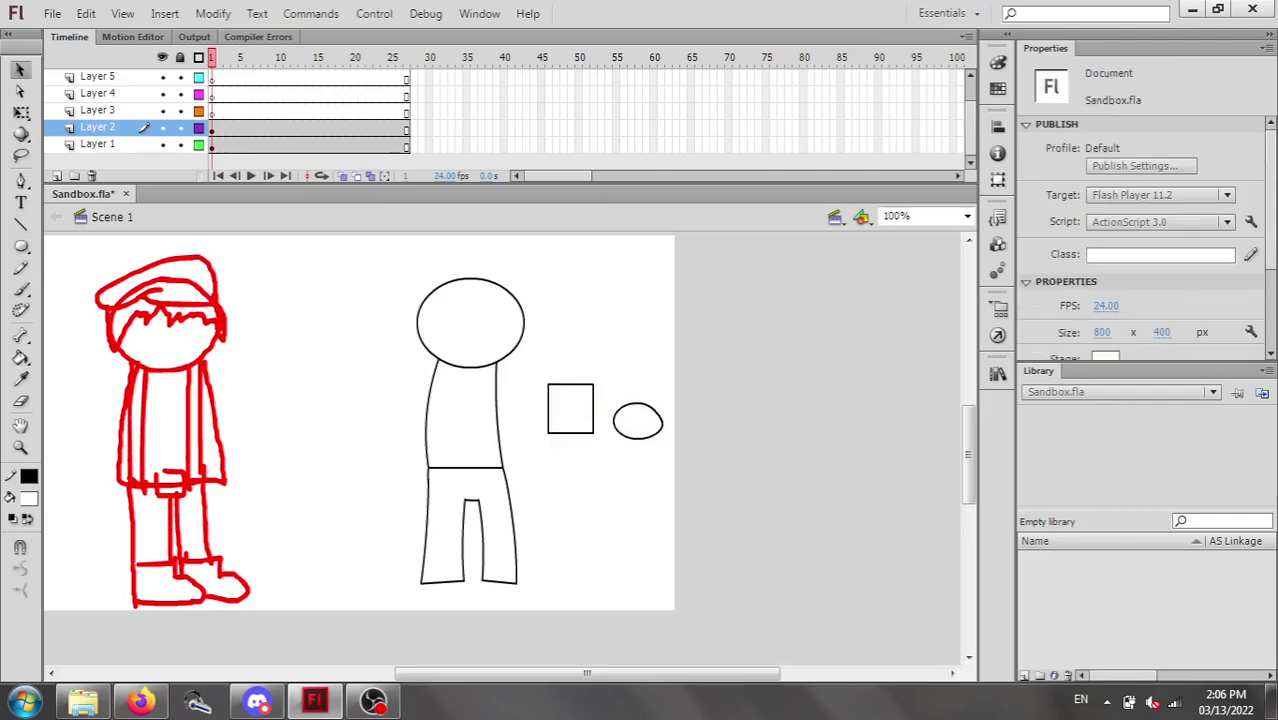
pyautogui.hotkey('ctrl', 'z')
# Cut the oval with a horizontal line through its middle and delete the lower half.
pyautogui.press('n')
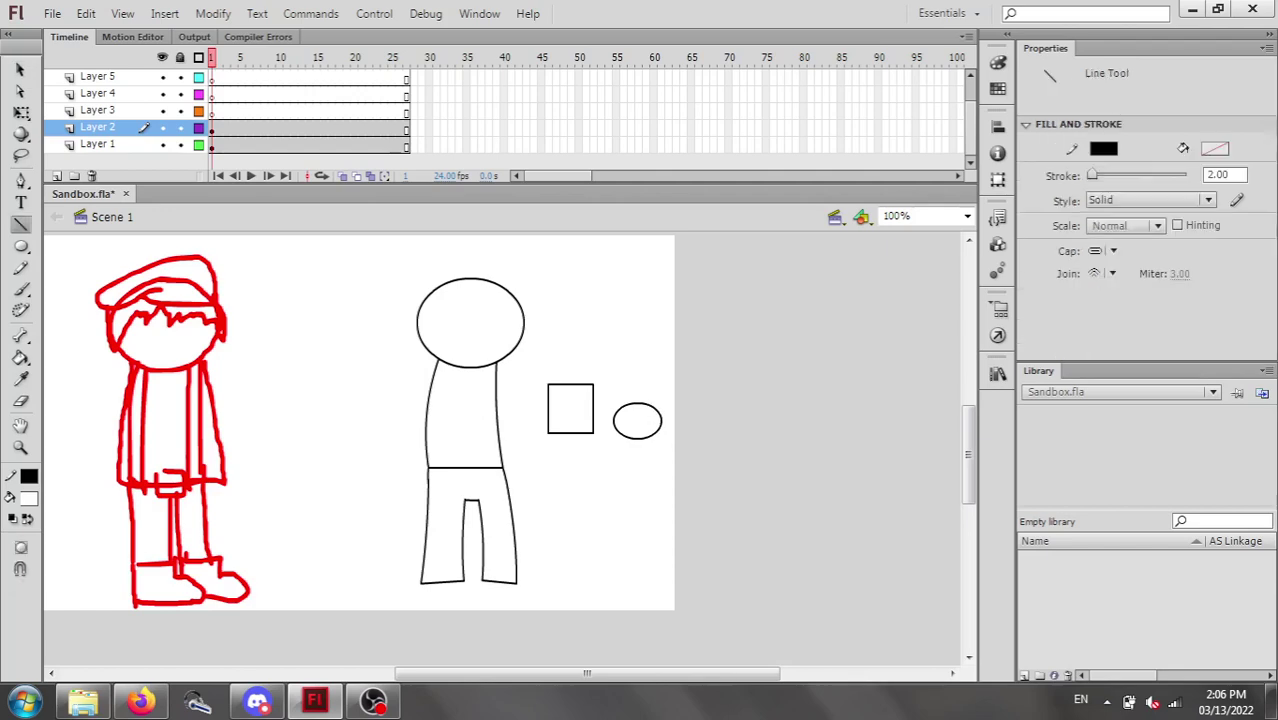
pyautogui.moveTo(608, 421); pyautogui.dragTo(677, 421)
pyautogui.hotkey('ctrl', 'z')
pyautogui.press('v')
pyautogui.click(638, 431)
pyautogui.keyDown('shift'); pyautogui.click(640, 438); pyautogui.keyUp('shift')
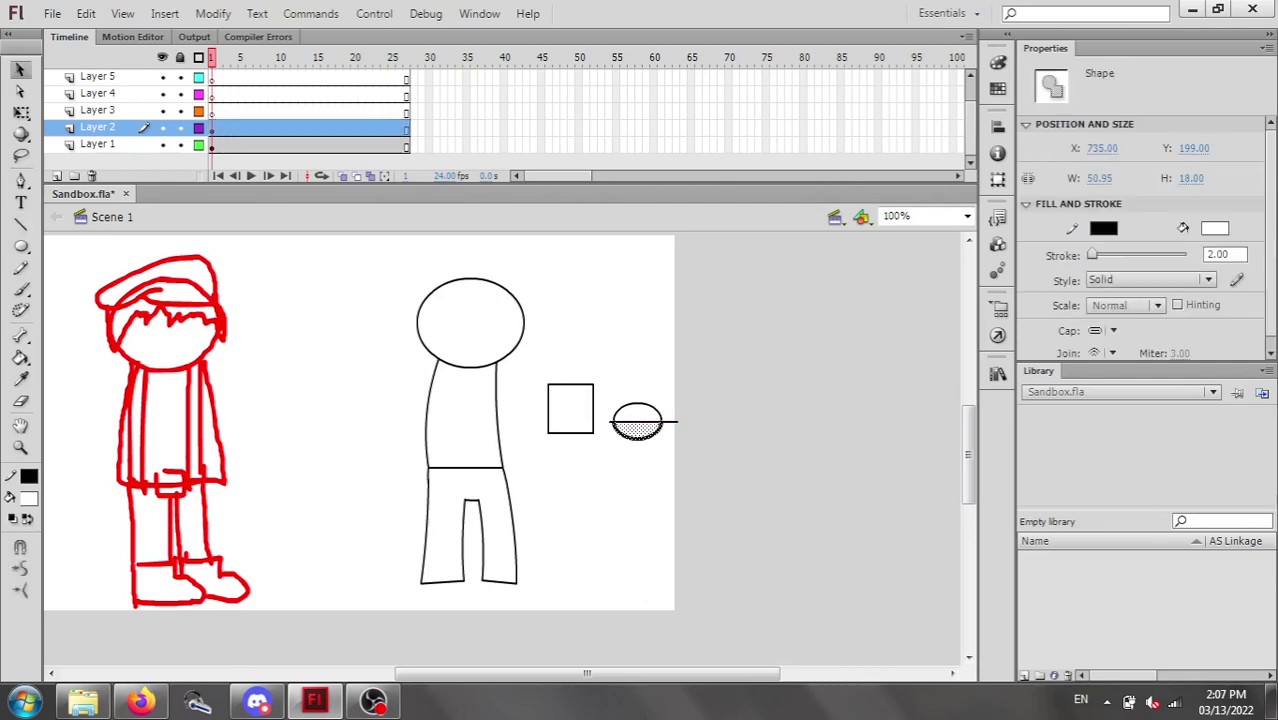
pyautogui.press('Delete')
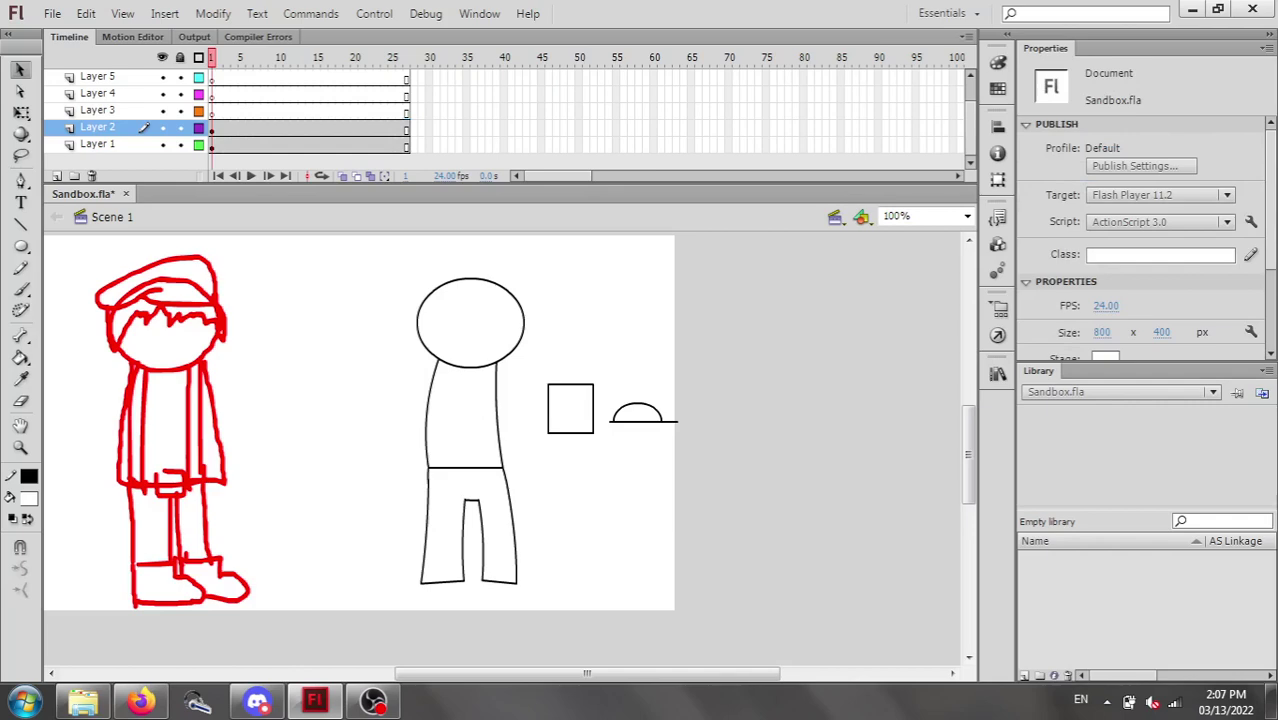
# Delete the ends of the cutting line that stick out beyond the half oval.
pyautogui.moveTo(598, 368); pyautogui.dragTo(670, 417)
pyautogui.hotkey('ctrl', 'z')
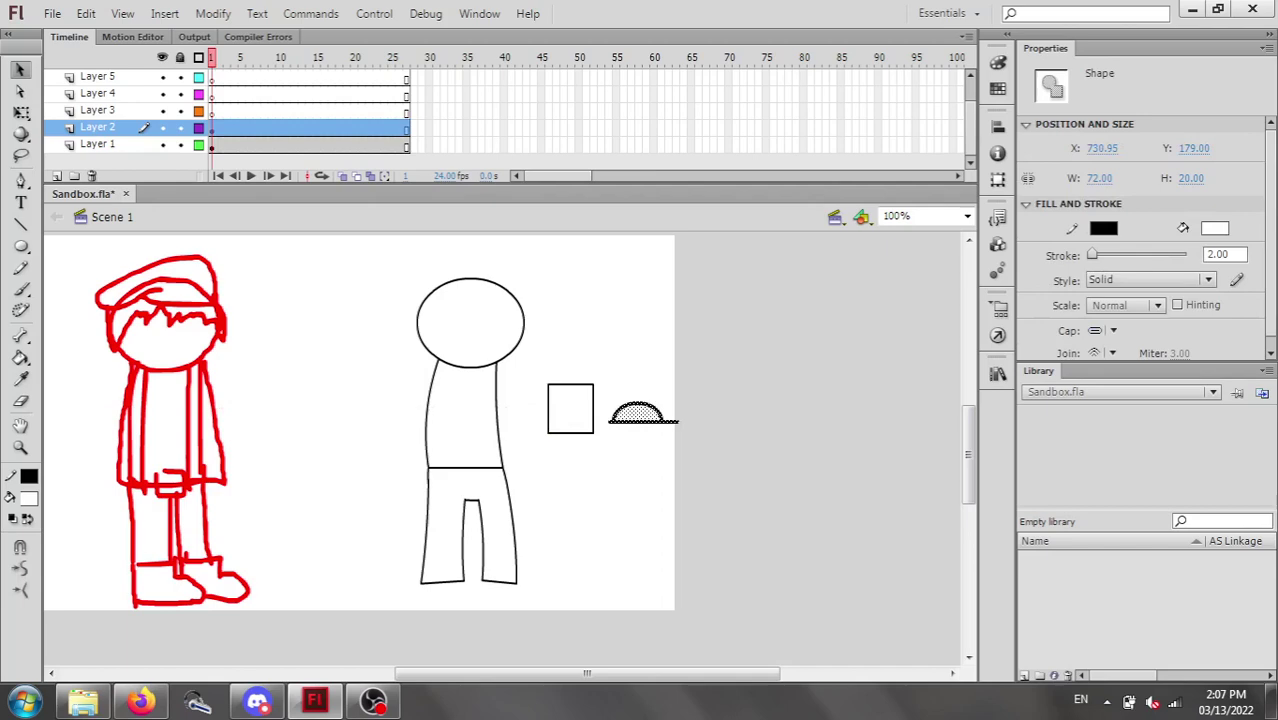
pyautogui.click(693, 442)
pyautogui.click(671, 422)
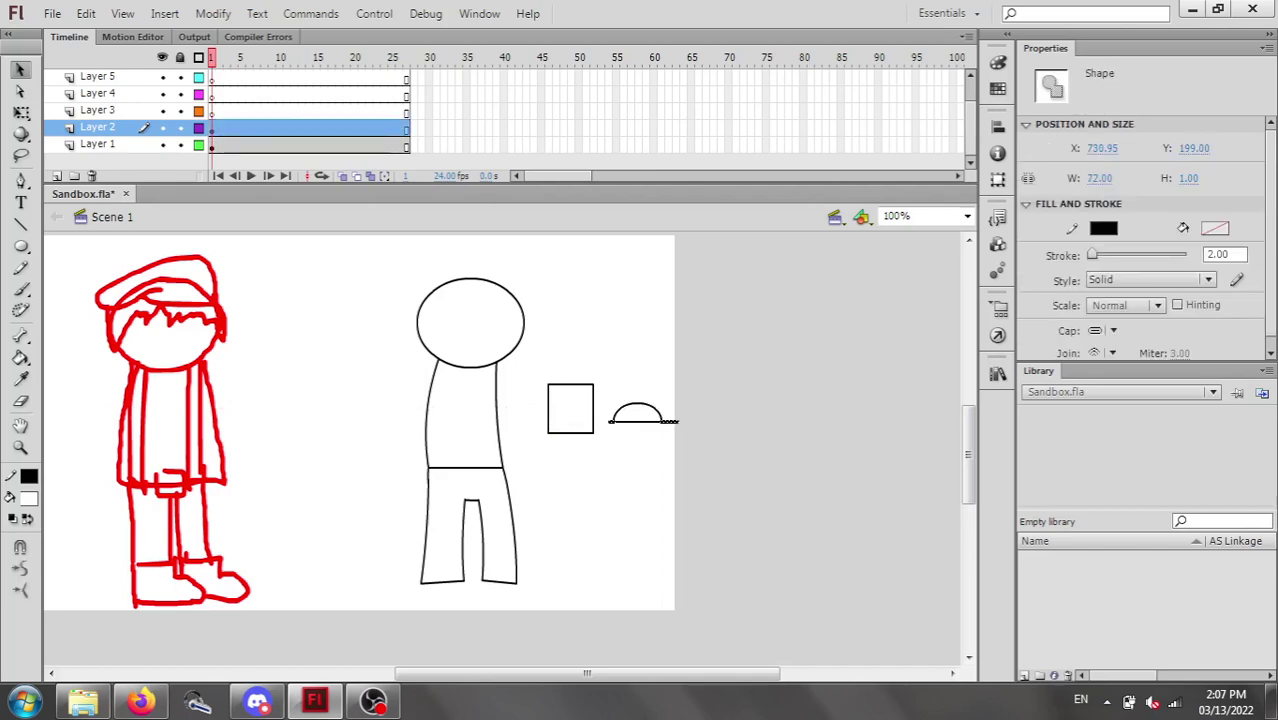
pyautogui.press('Delete')
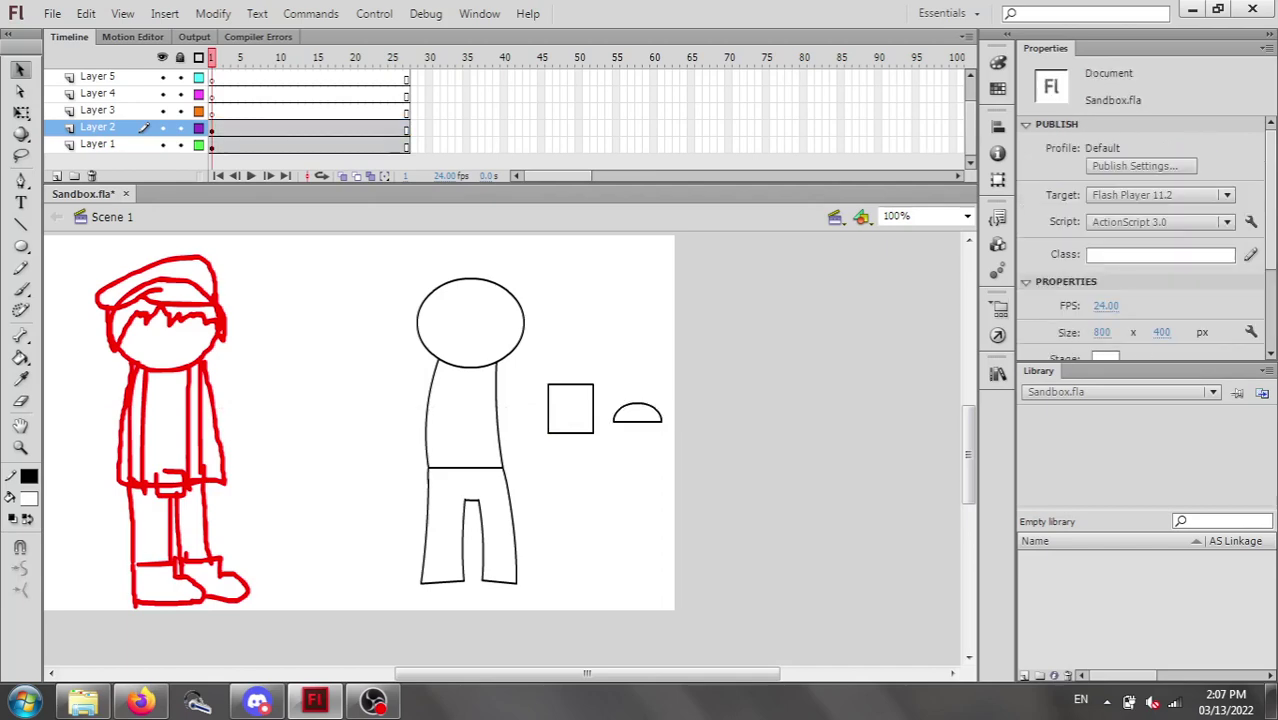
# Place the half oval on the square's lower right corner and delete the inner outlines to merge both into a boot.
pyautogui.click(637, 414)
pyautogui.moveTo(637, 414); pyautogui.dragTo(591, 424)
pyautogui.click(650, 455)
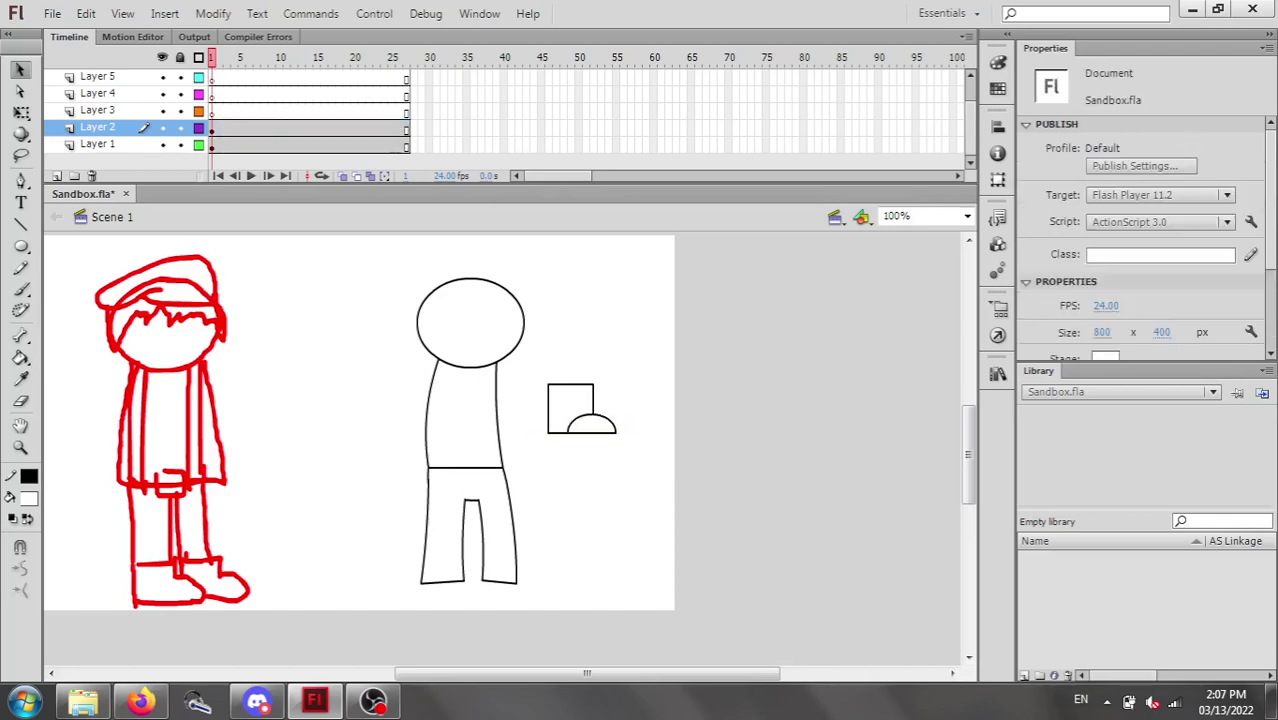
pyautogui.click(571, 408)
pyautogui.click(576, 420)
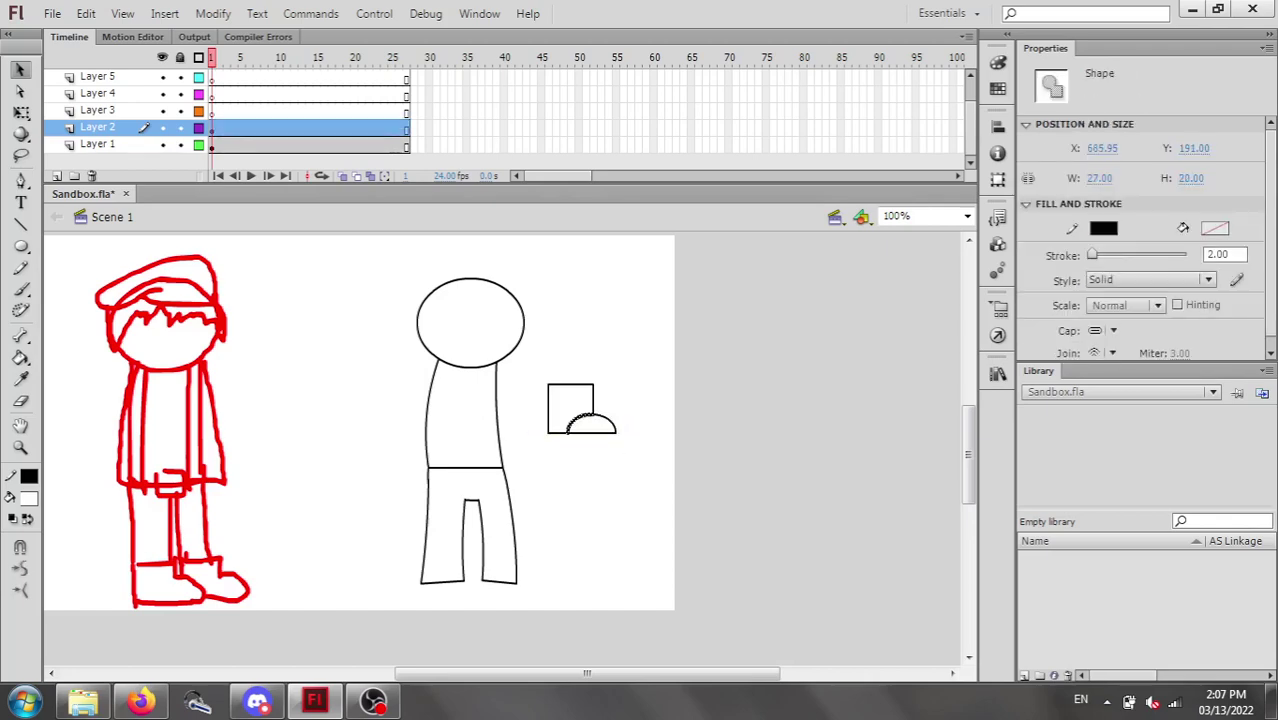
pyautogui.press('Delete')
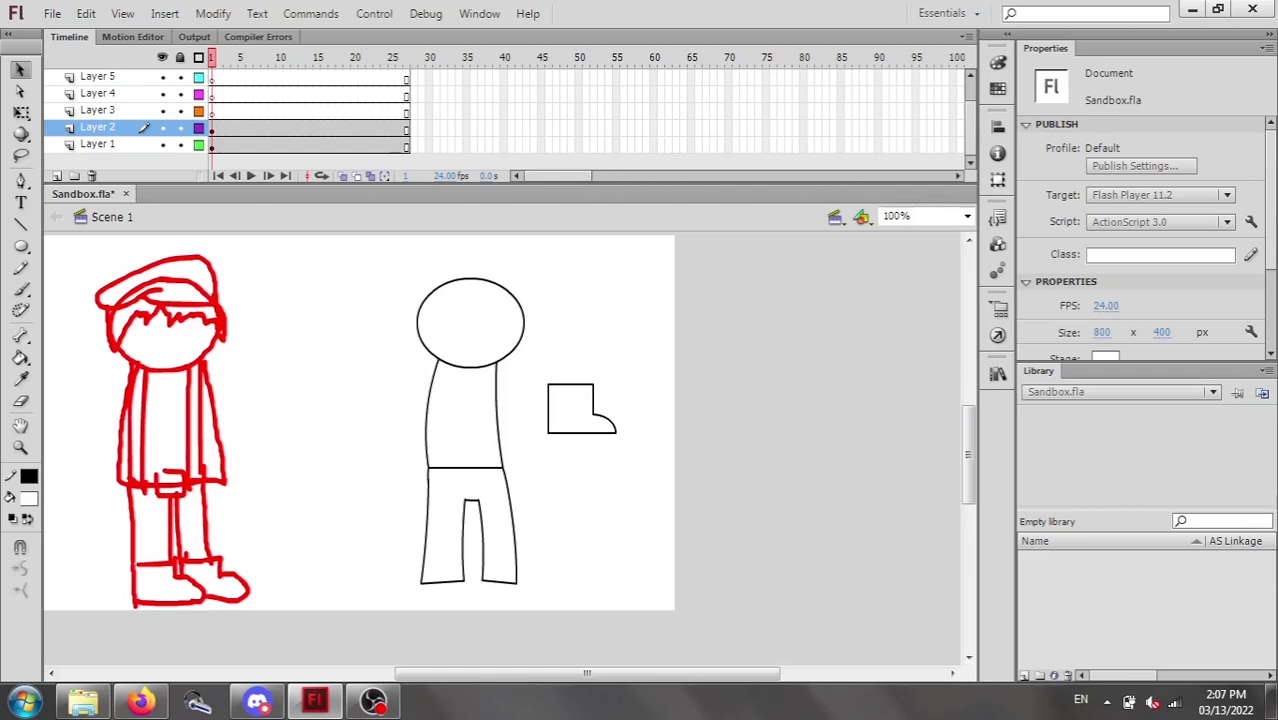
# Group the boot shape and place it over the bottom of the left leg.
pyautogui.doubleClick(579, 408)
pyautogui.hotkey('ctrl', 'g')
pyautogui.moveTo(579, 408); pyautogui.dragTo(452, 599)
pyautogui.click(560, 598)
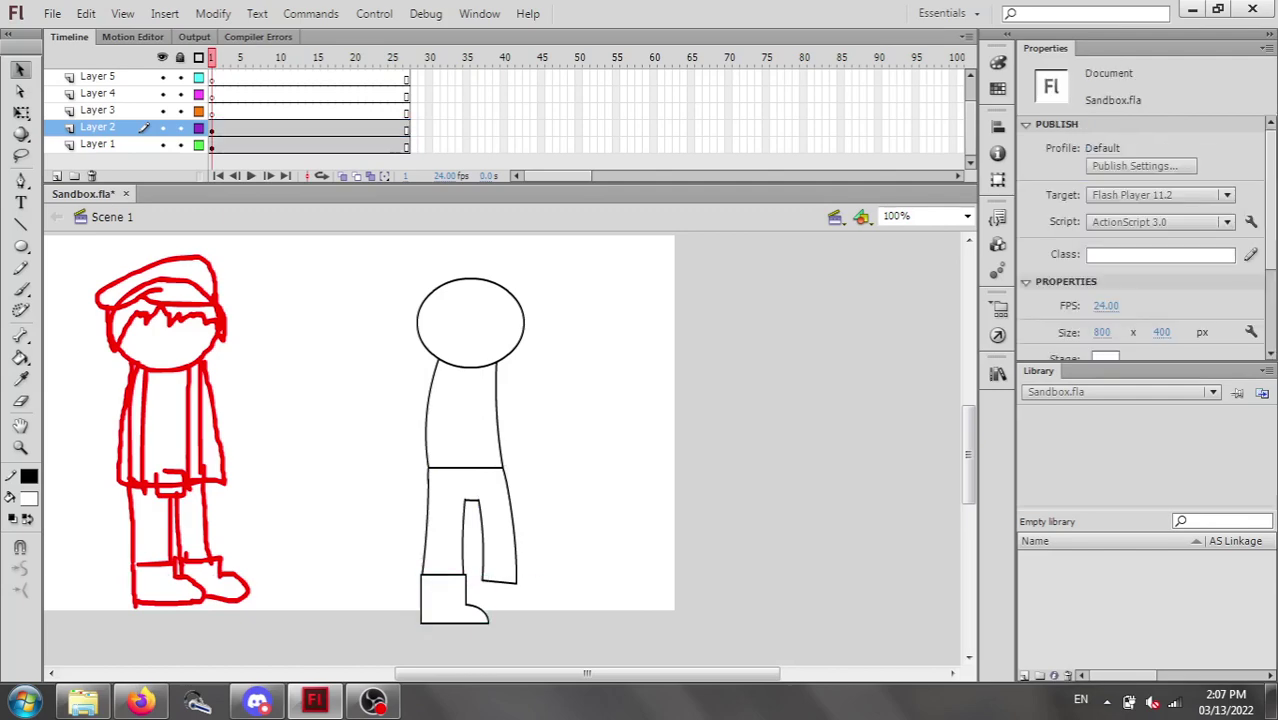
# Duplicate the boot and position the copy under the right leg at X 588.95, Y 362.
pyautogui.click(450, 599)
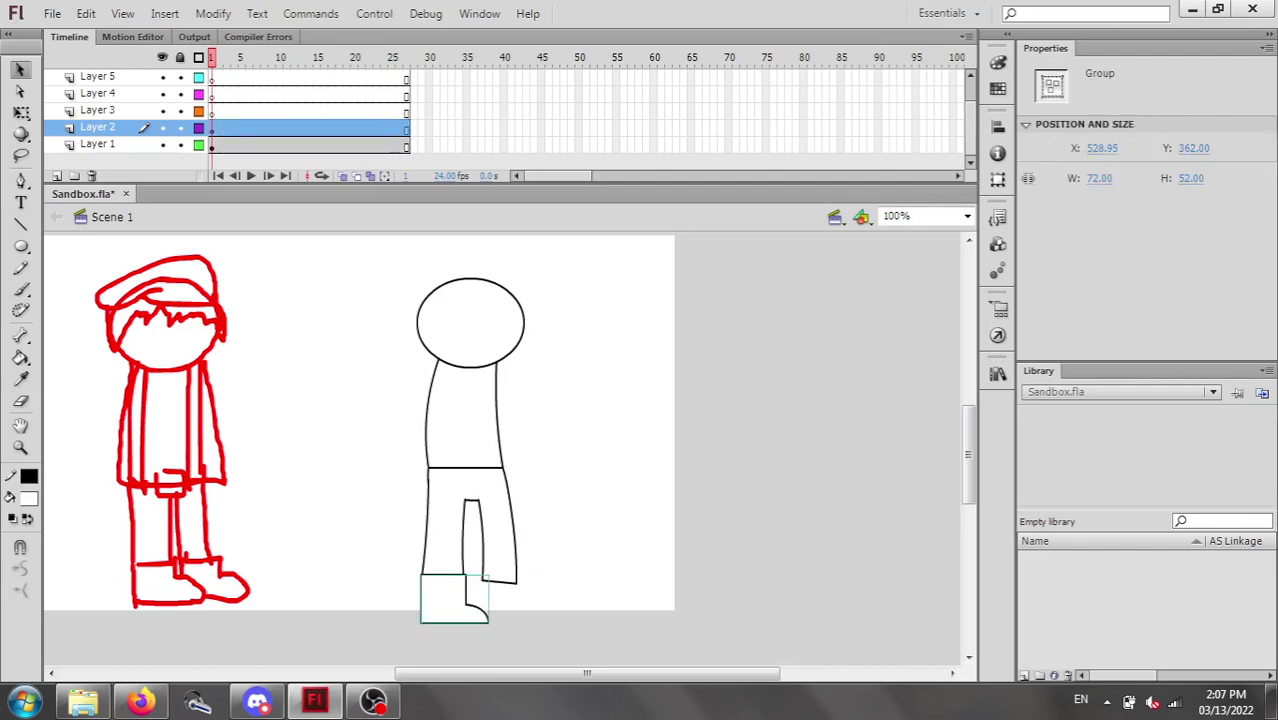
pyautogui.hotkey('ctrl', 'd')
pyautogui.hotkey('shift', 'Up')
pyautogui.hotkey('shift', 'Right')
pyautogui.hotkey('shift', 'Right')
pyautogui.hotkey('shift', 'Right')
pyautogui.moveTo(490, 598); pyautogui.dragTo(510, 598)
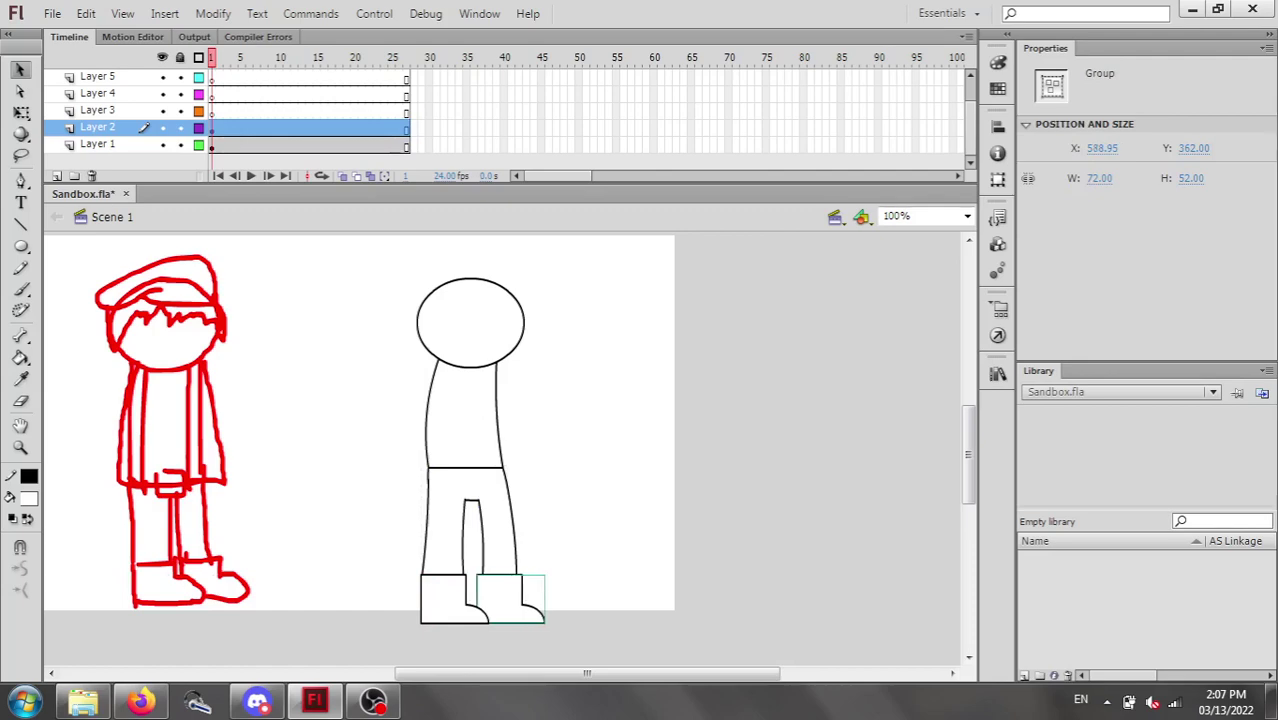
pyautogui.press('Escape')
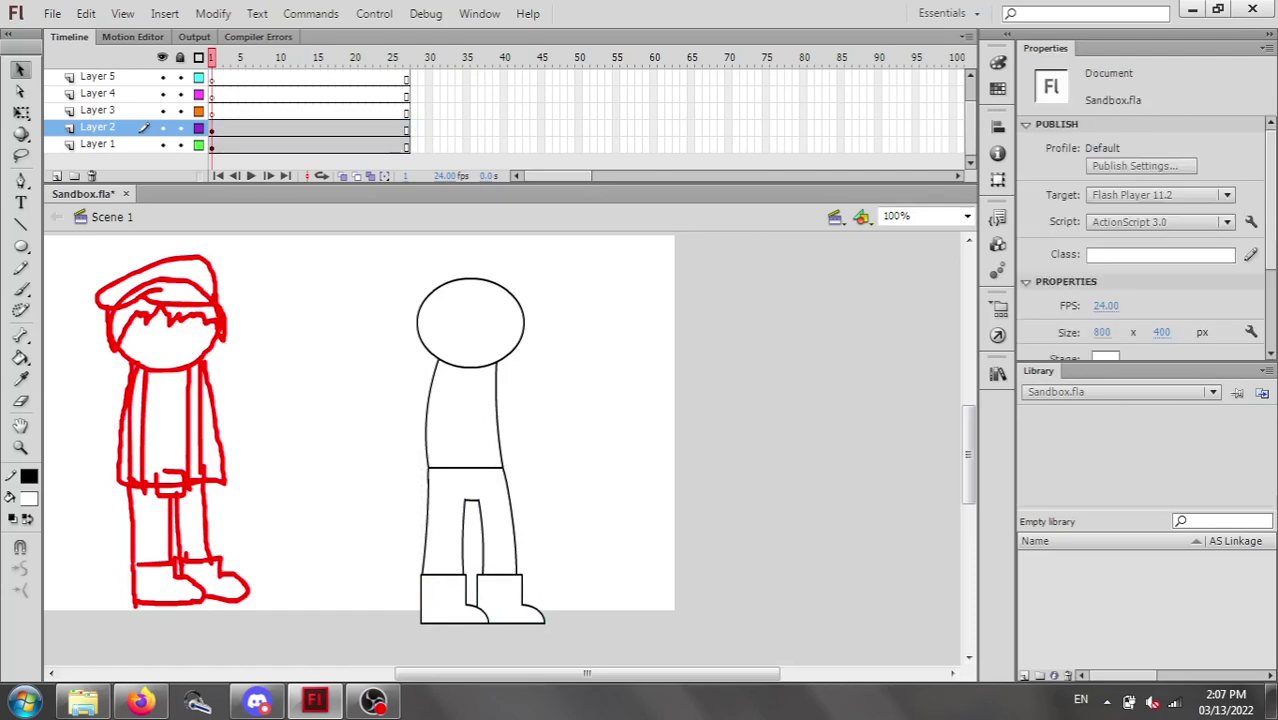
# Draw a tall rectangle beside the body and reshape its corners and outer side into a tapered arm with a slanted top.
pyautogui.press('r')
pyautogui.moveTo(558, 334); pyautogui.dragTo(600, 473)
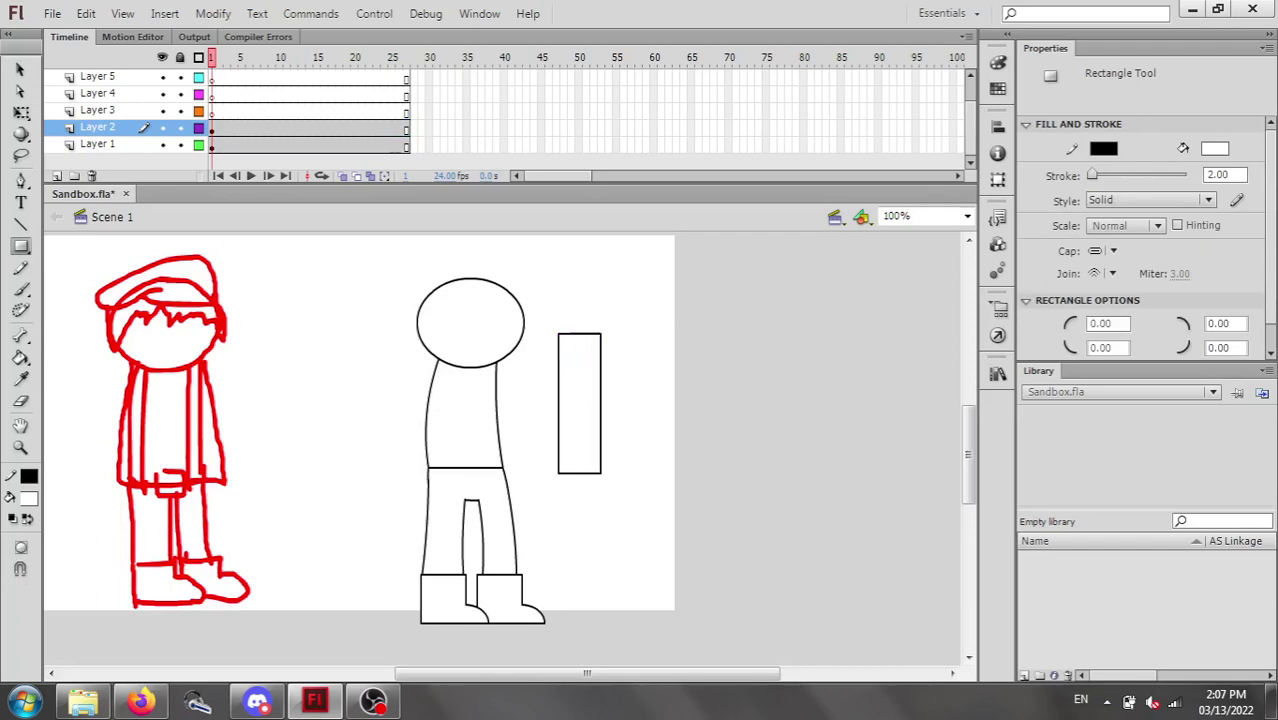
pyautogui.press('v')
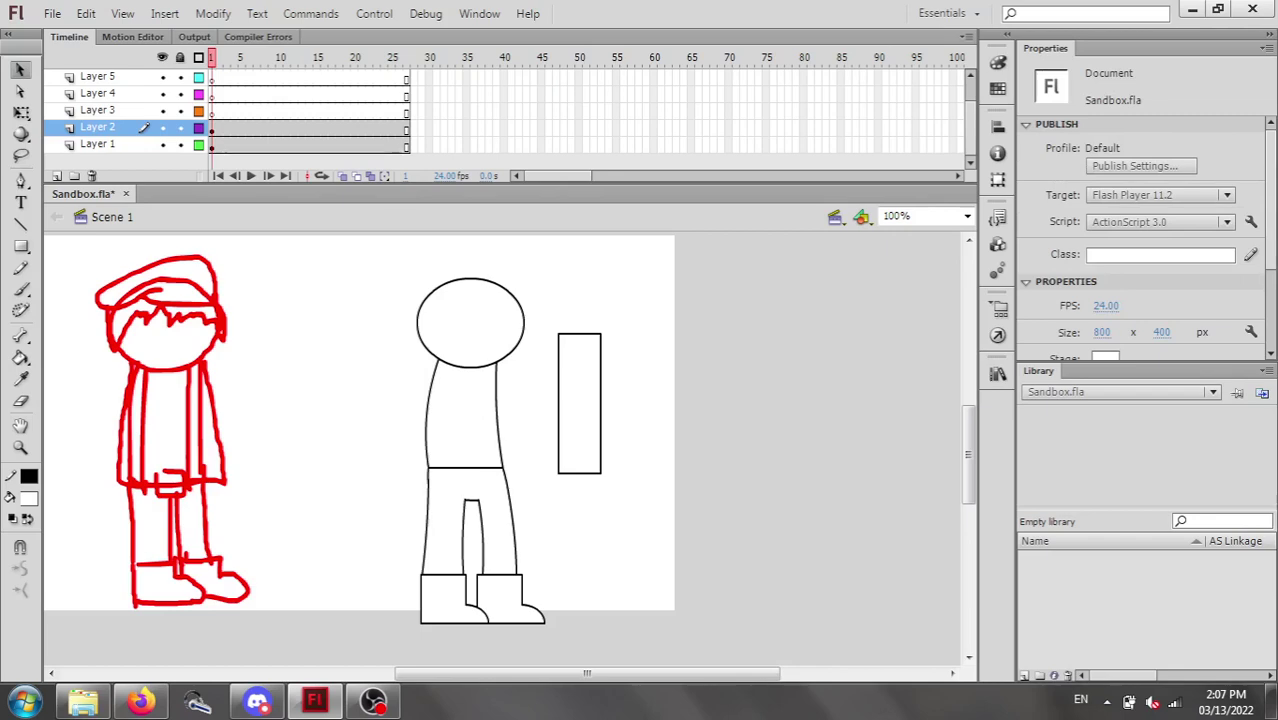
pyautogui.moveTo(600, 334); pyautogui.dragTo(585, 348)
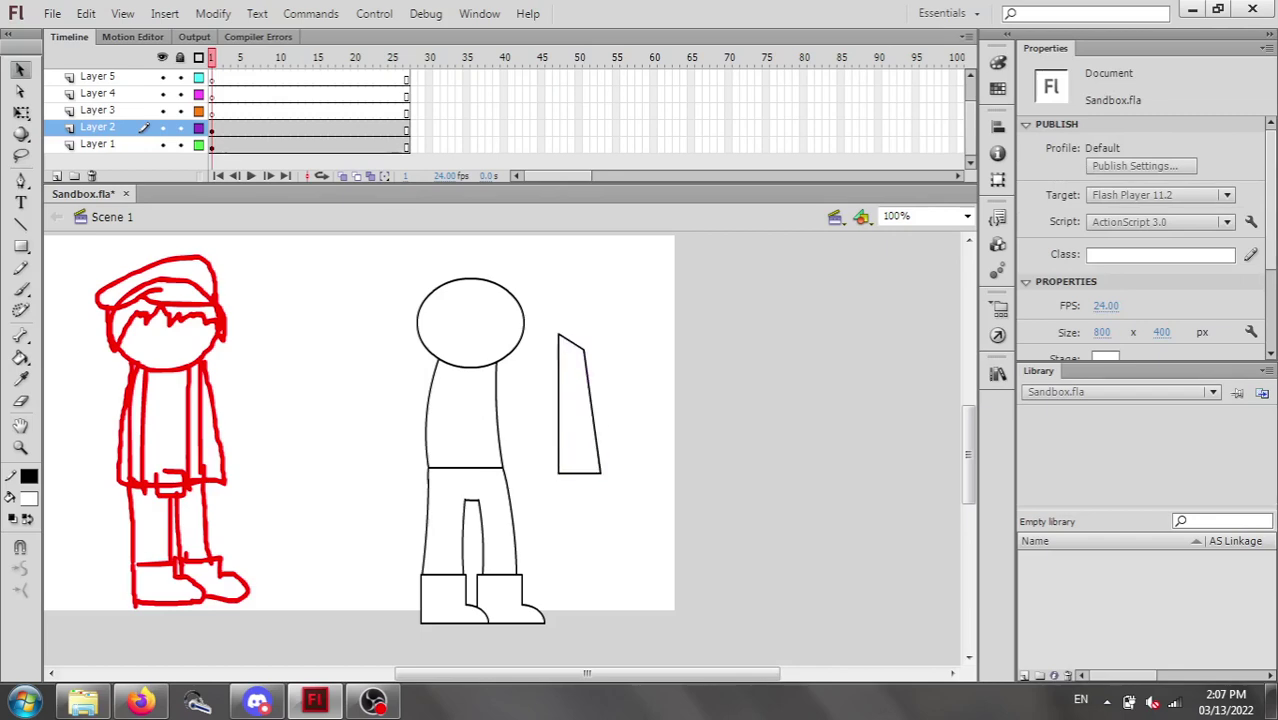
pyautogui.moveTo(558, 473); pyautogui.dragTo(550, 462)
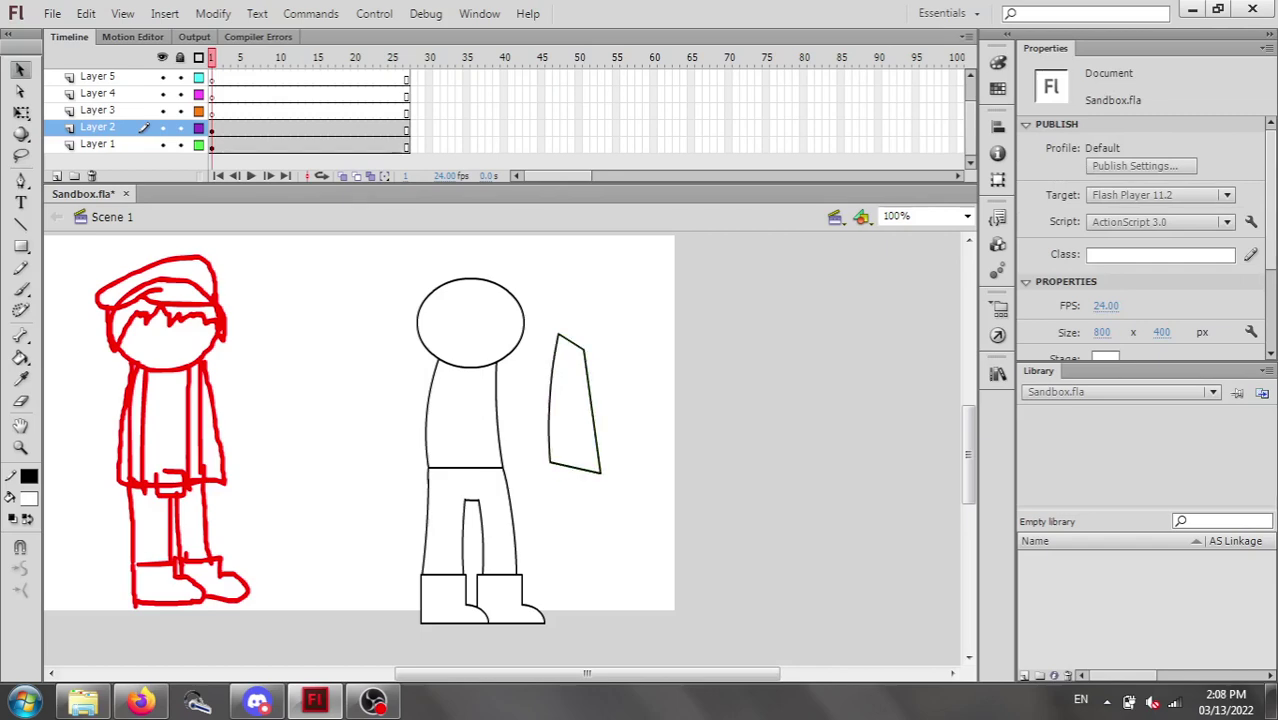
pyautogui.moveTo(601, 473); pyautogui.dragTo(589, 466)
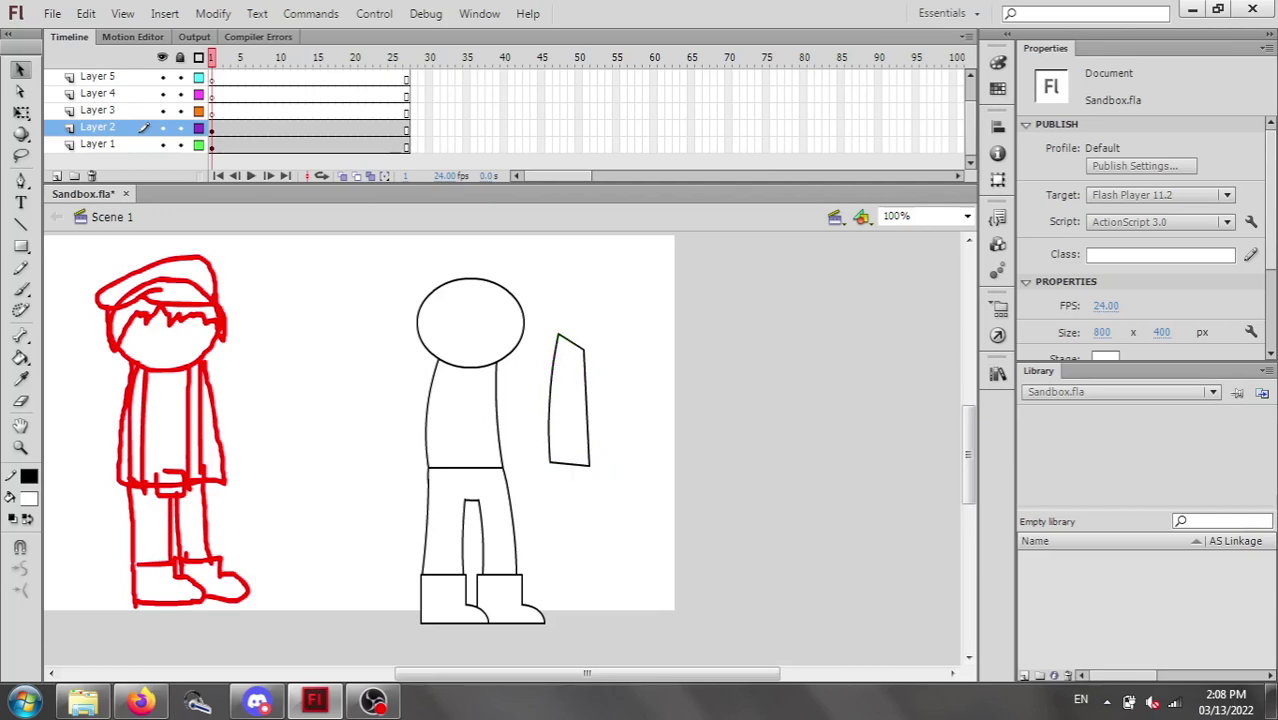
# Curve the arm's inner side and rounded shoulder, and shift its bottom corners outward so the hem slants.
pyautogui.moveTo(587, 406); pyautogui.dragTo(576, 403)
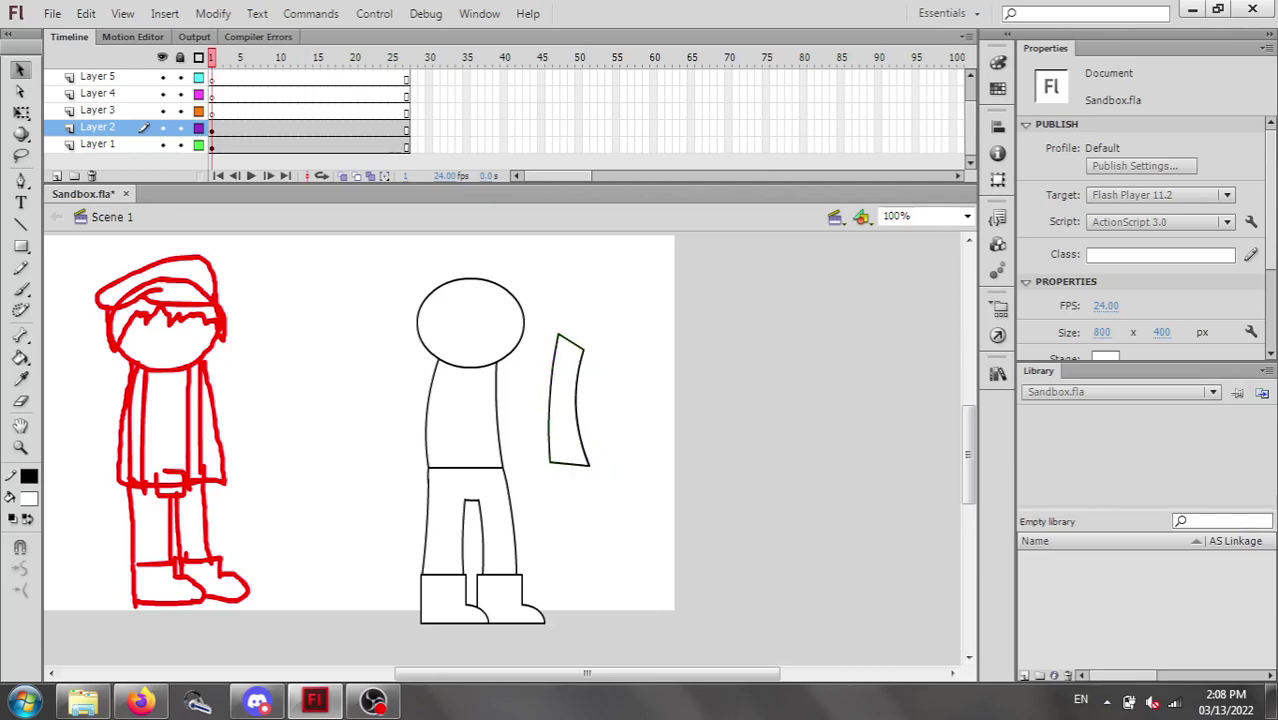
pyautogui.moveTo(570, 464); pyautogui.dragTo(570, 471)
pyautogui.moveTo(571, 342); pyautogui.dragTo(575, 339)
pyautogui.moveTo(549, 462); pyautogui.dragTo(578, 467)
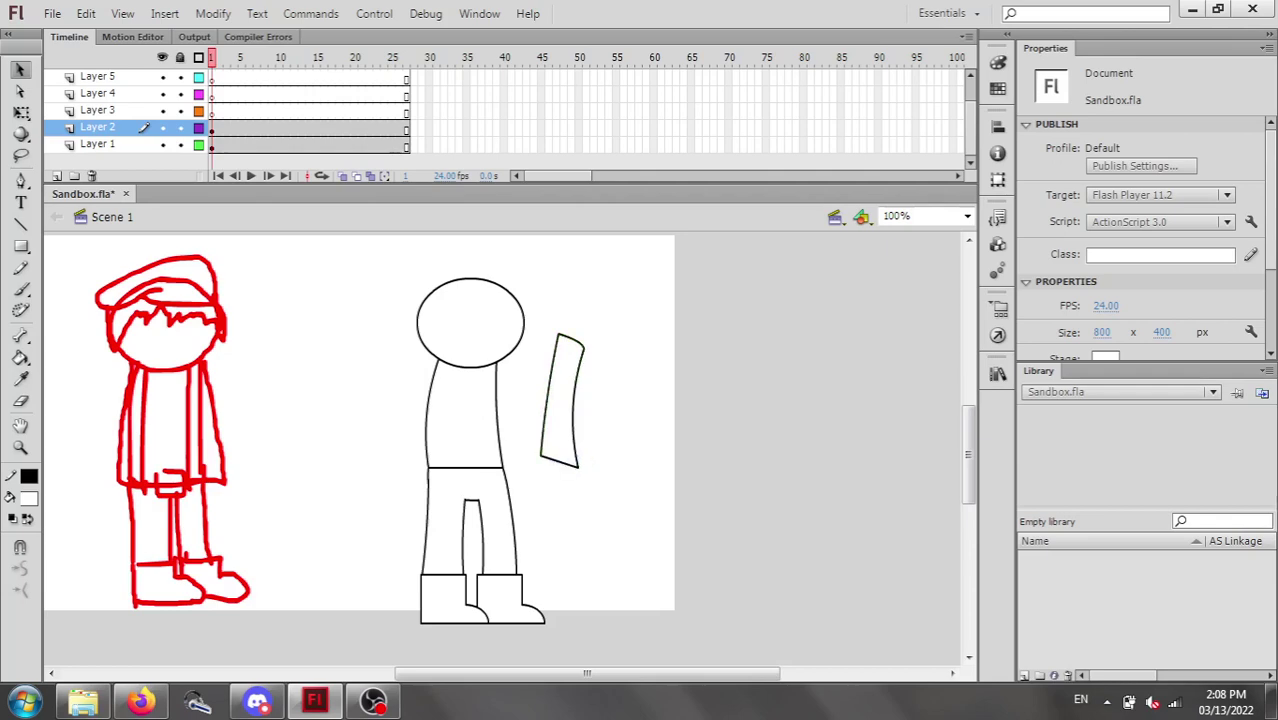
# Group the arm, place it over the torso's left side, and bring the head in front of it.
pyautogui.hotkey('ctrl', 'g')
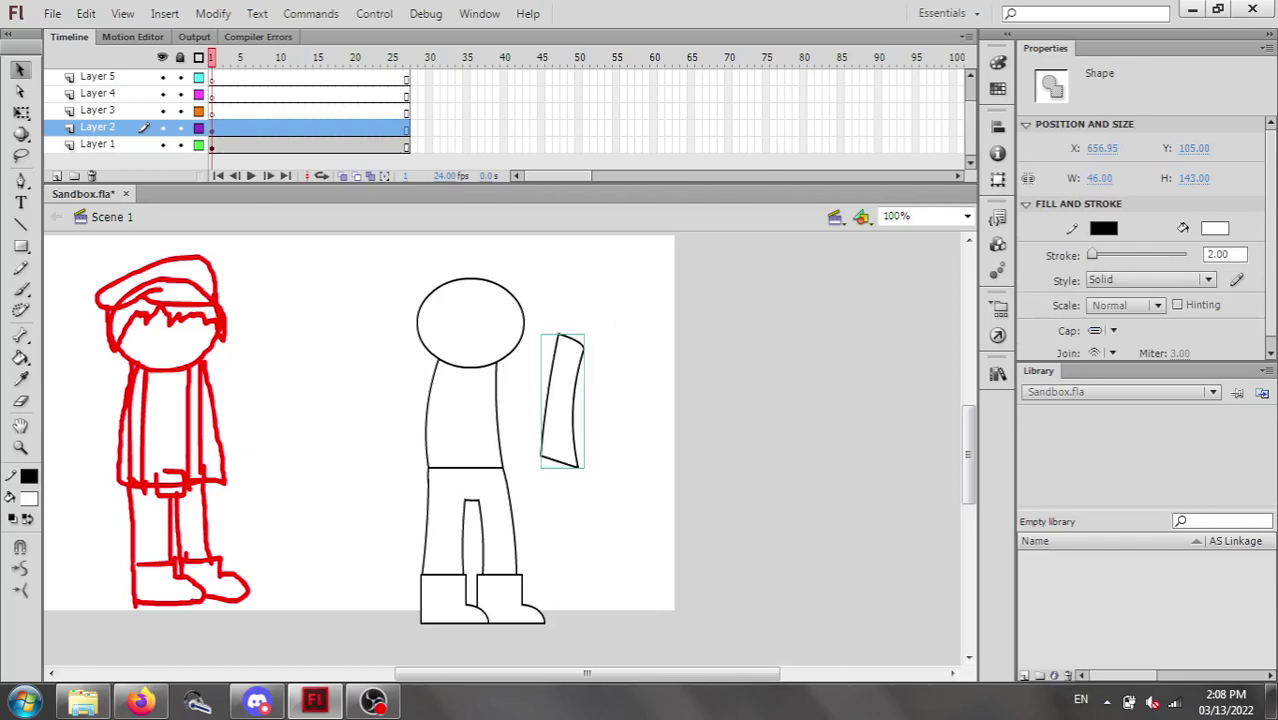
pyautogui.moveTo(560, 400); pyautogui.dragTo(432, 419)
pyautogui.click(470, 324)
pyautogui.hotkey('ctrl', 'Up')
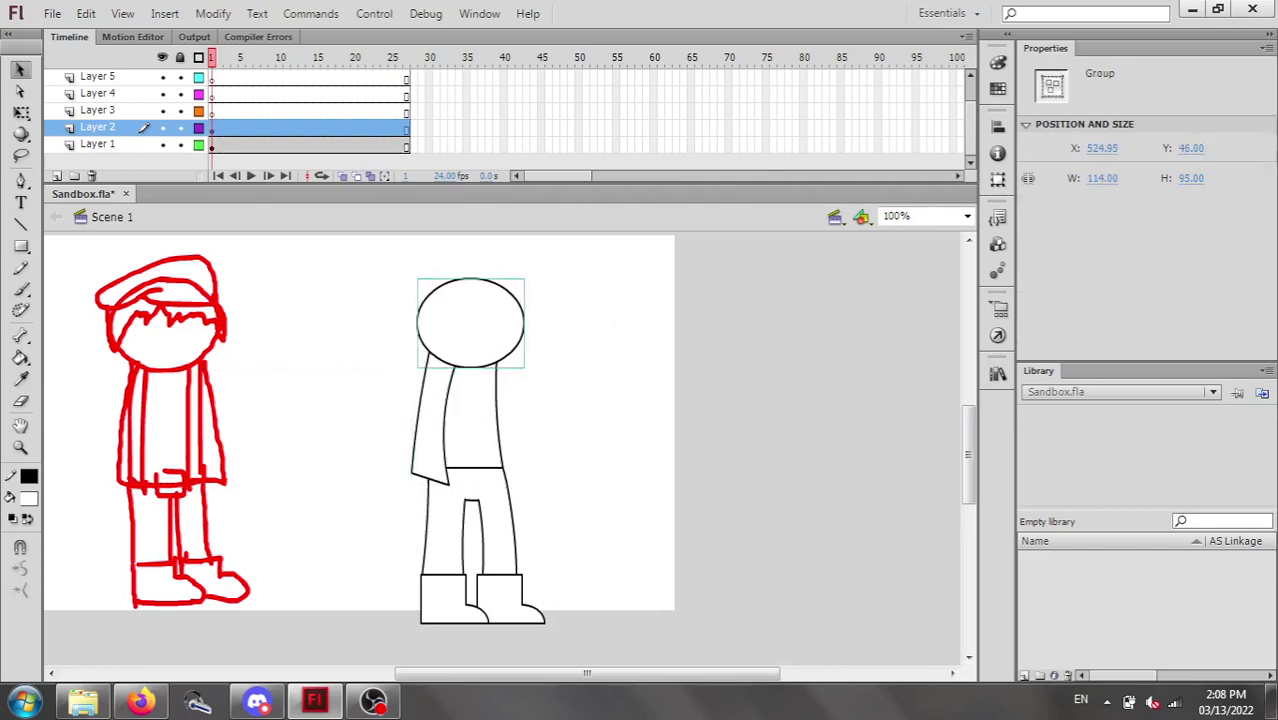
# Nudge the left arm group to X 520.95, Y 123.55 so its shoulder sits under the head.
pyautogui.click(432, 420)
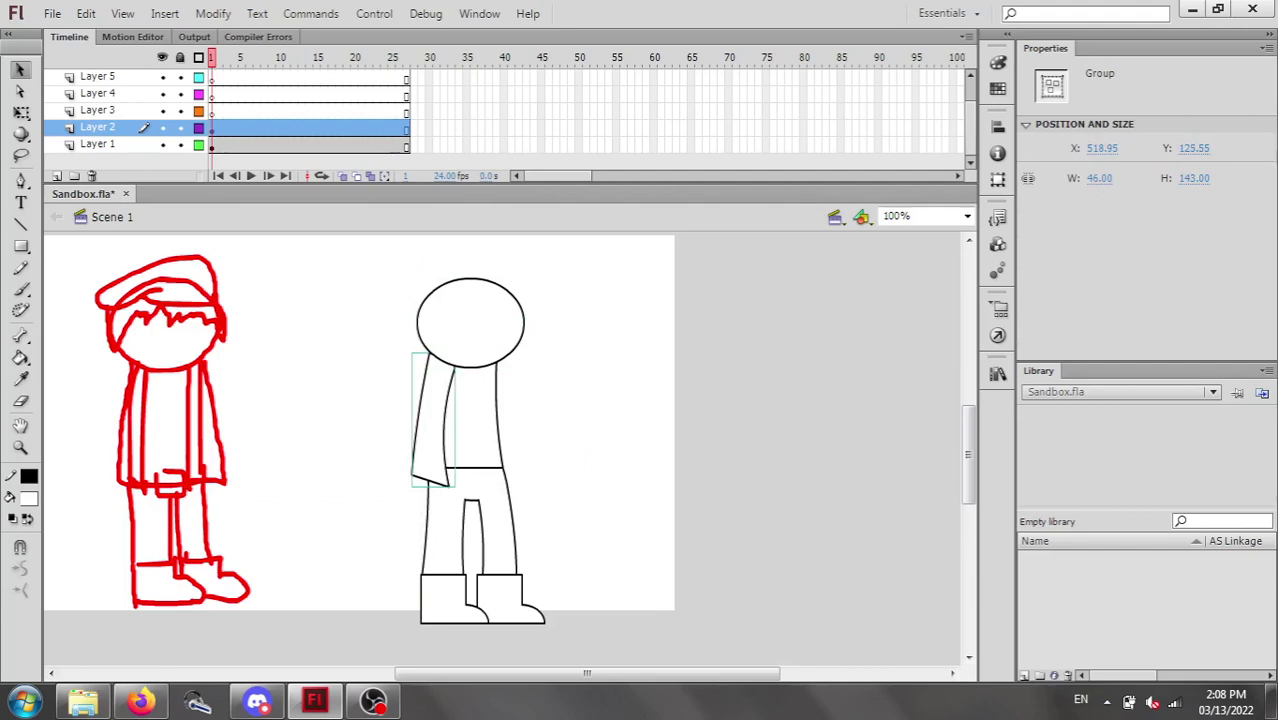
pyautogui.press('Right')
pyautogui.press('Right')
pyautogui.press('Up')
pyautogui.press('Left')
pyautogui.press('Right')
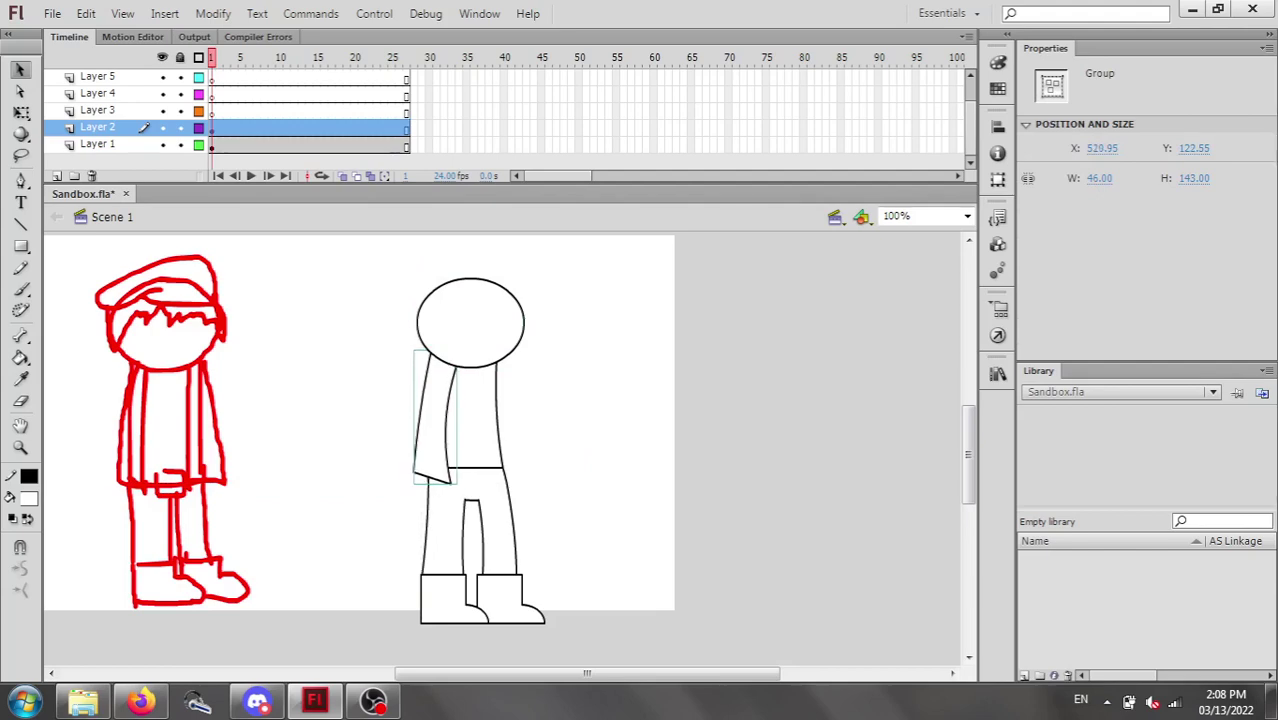
pyautogui.press('Down')
pyautogui.click(370, 430)
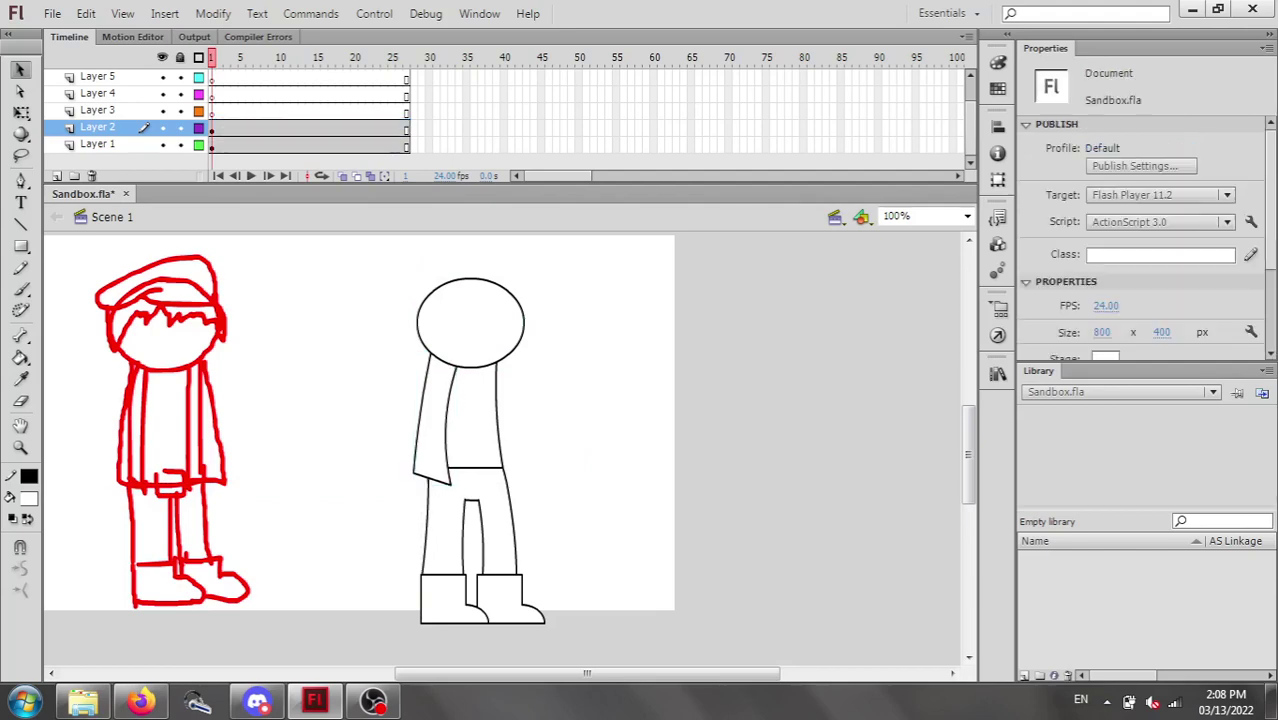
# Open the left arm group and bow its outer side outward.
pyautogui.click(432, 420)
pyautogui.doubleClick(432, 420)
pyautogui.click(370, 430)
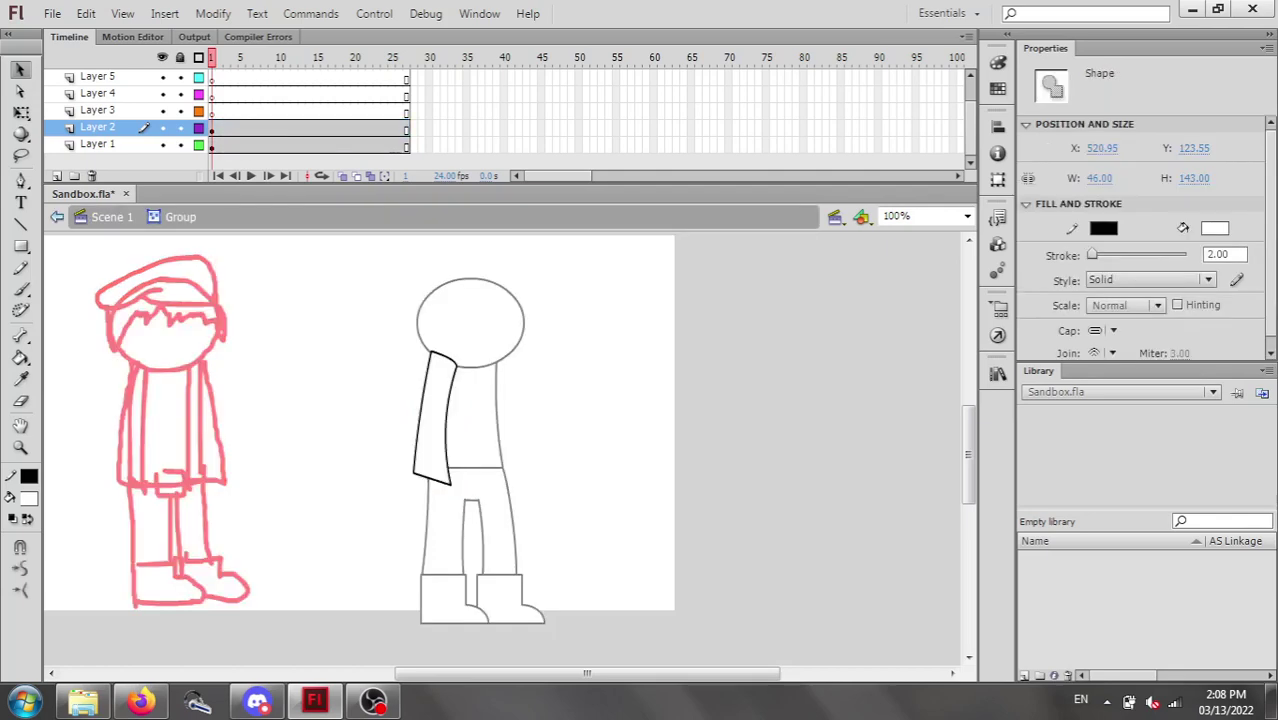
pyautogui.moveTo(421, 416); pyautogui.dragTo(408, 426)
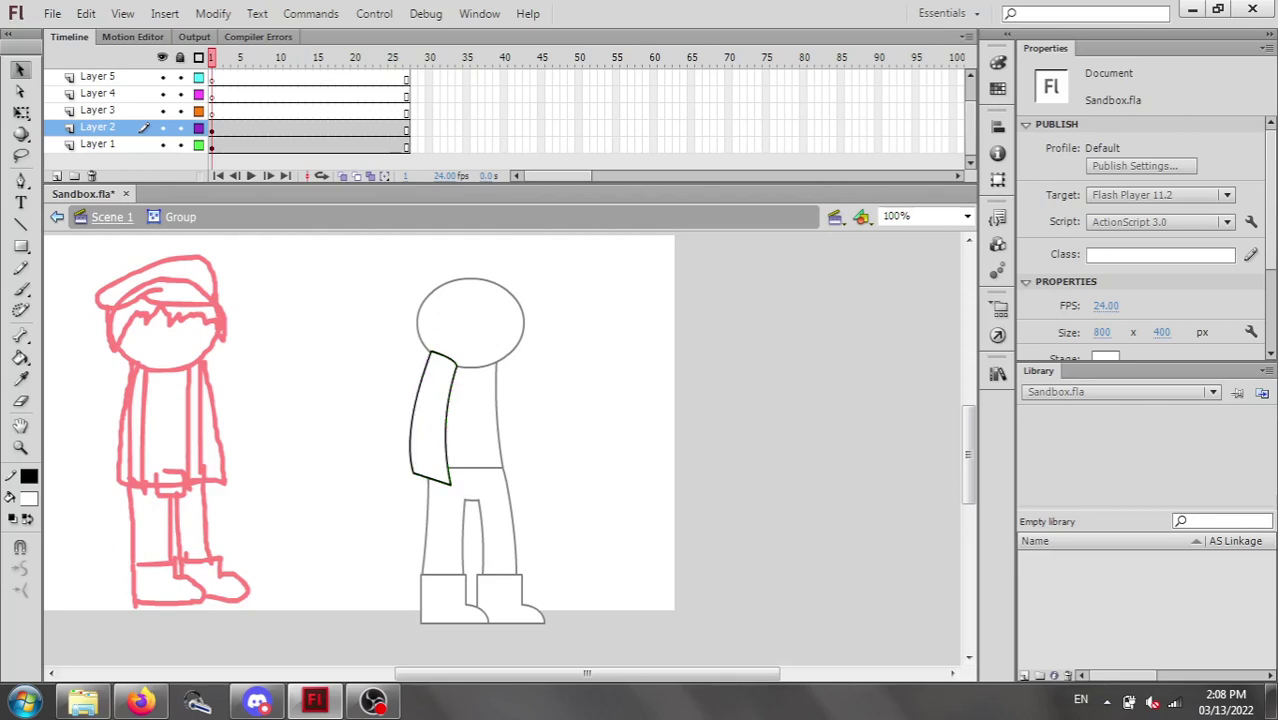
pyautogui.click(112, 217)
# Nudge the reshaped left arm group to X 522.30, Y 124.55.
pyautogui.press('Right')
pyautogui.press('Right')
pyautogui.press('Right')
pyautogui.press('Right')
pyautogui.press('Right')
pyautogui.press('Down')
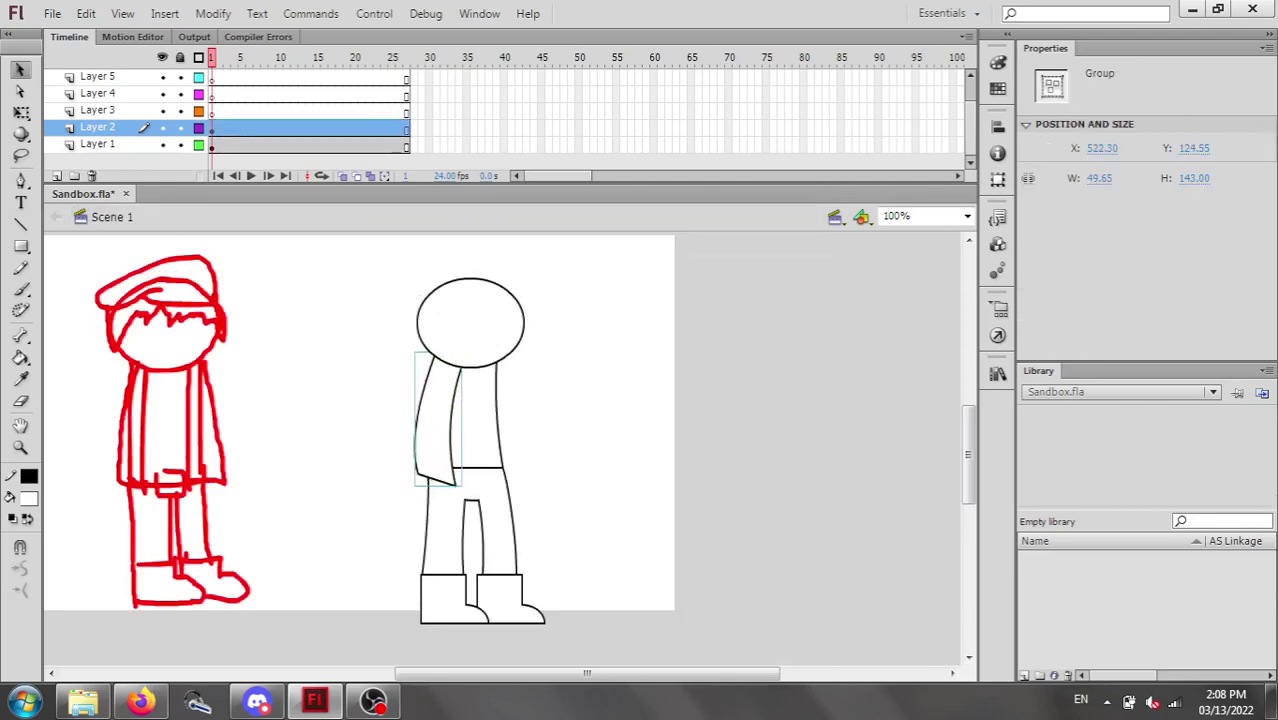
pyautogui.hotkey('ctrl', 'shift', 'a')
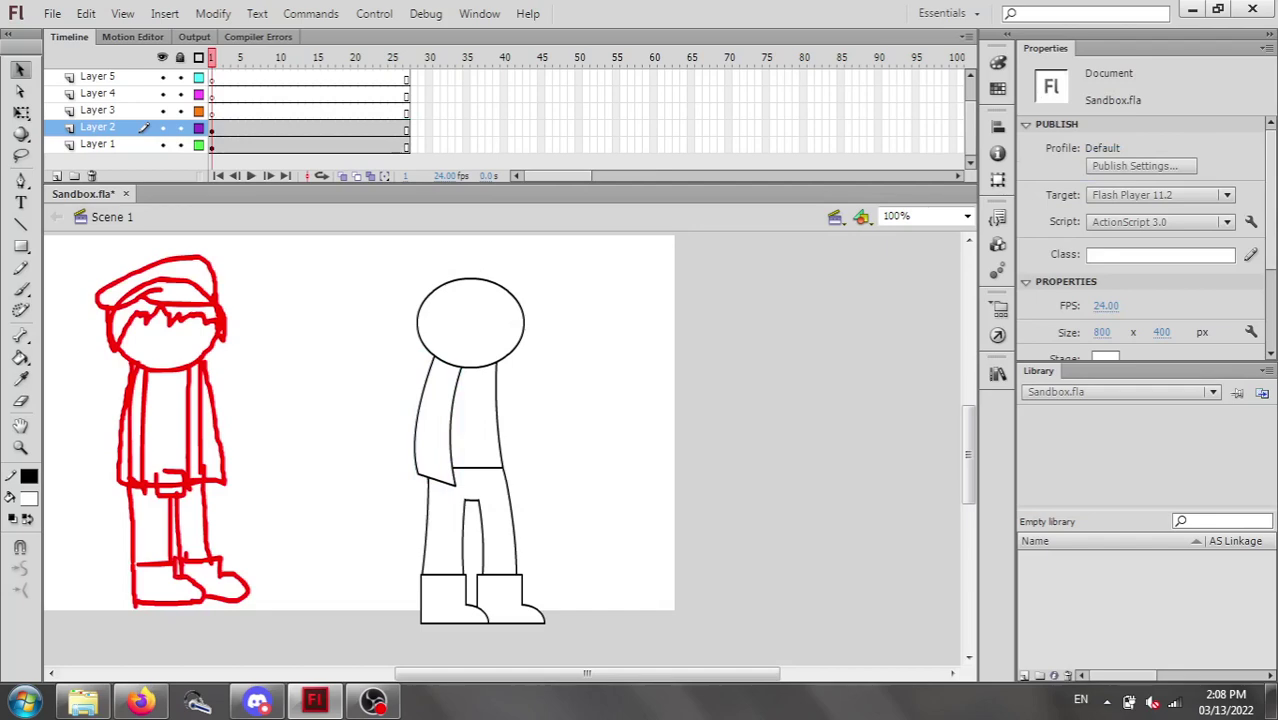
# Draw a tall narrow rectangle beside the character and reshape it into the other arm with bowed sides and slanted ends.
pyautogui.press('r')
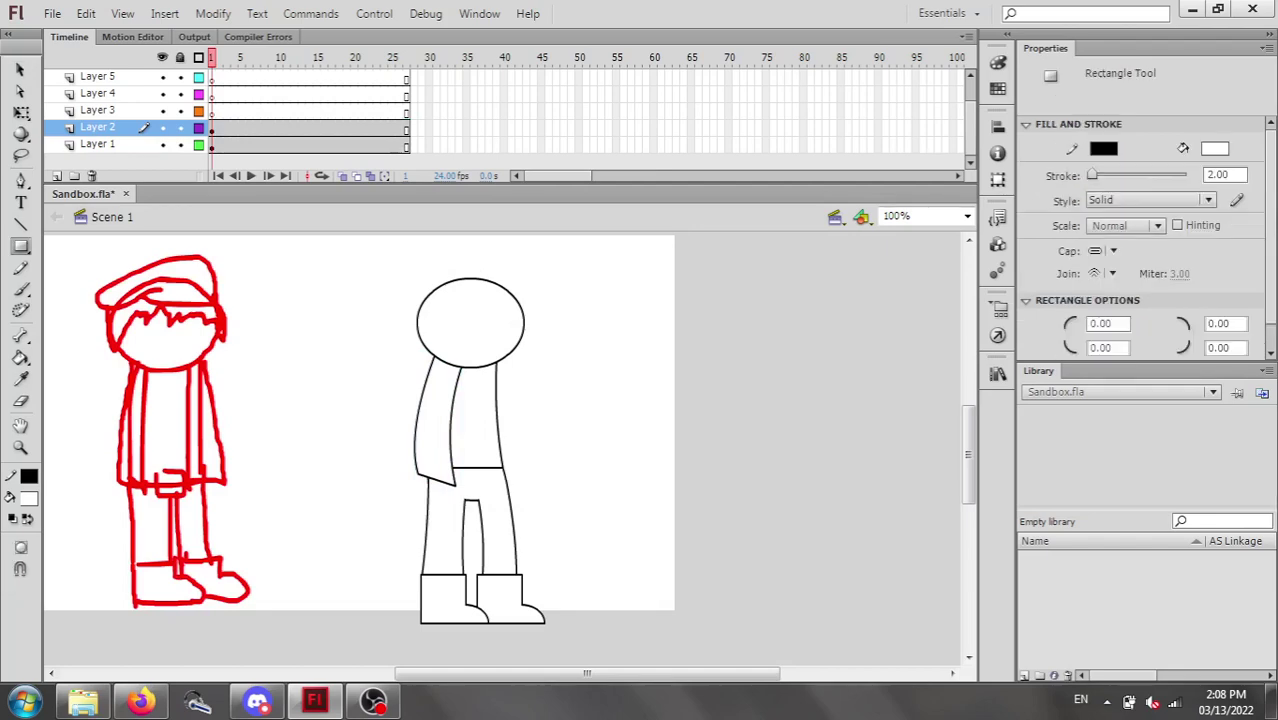
pyautogui.moveTo(587, 340); pyautogui.dragTo(607, 466)
pyautogui.press('v')
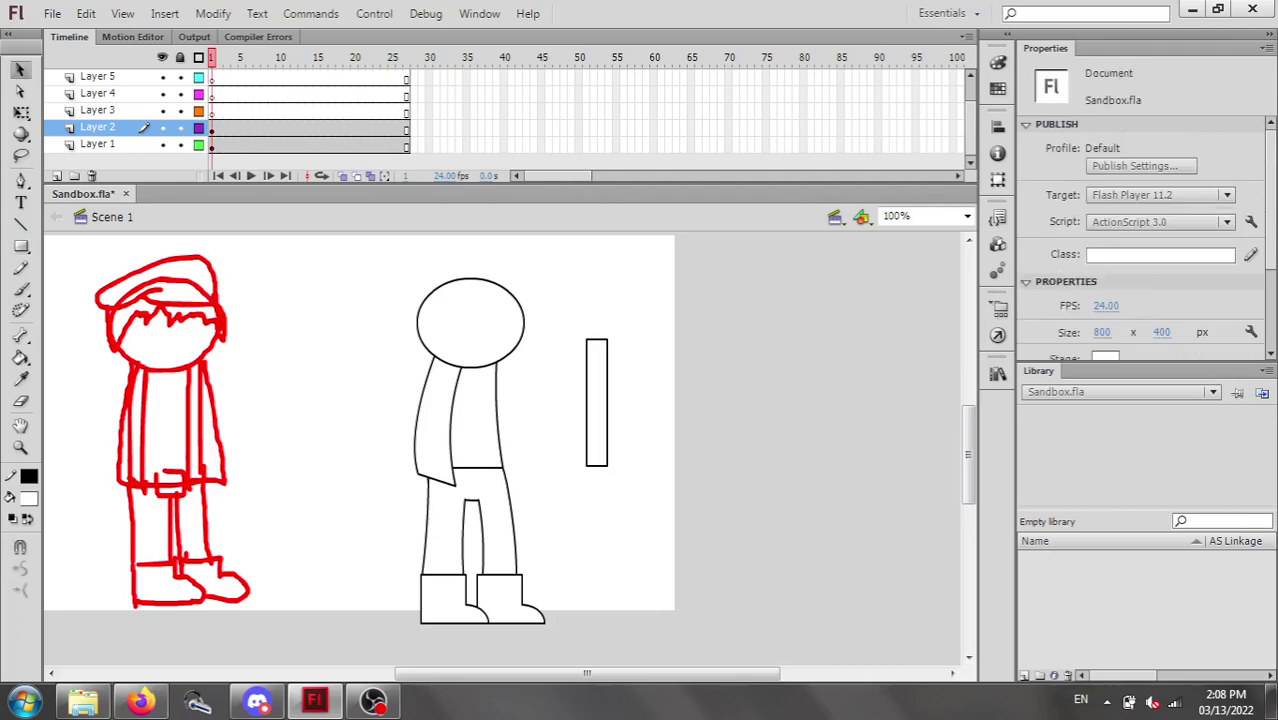
pyautogui.moveTo(607, 402); pyautogui.dragTo(592, 402)
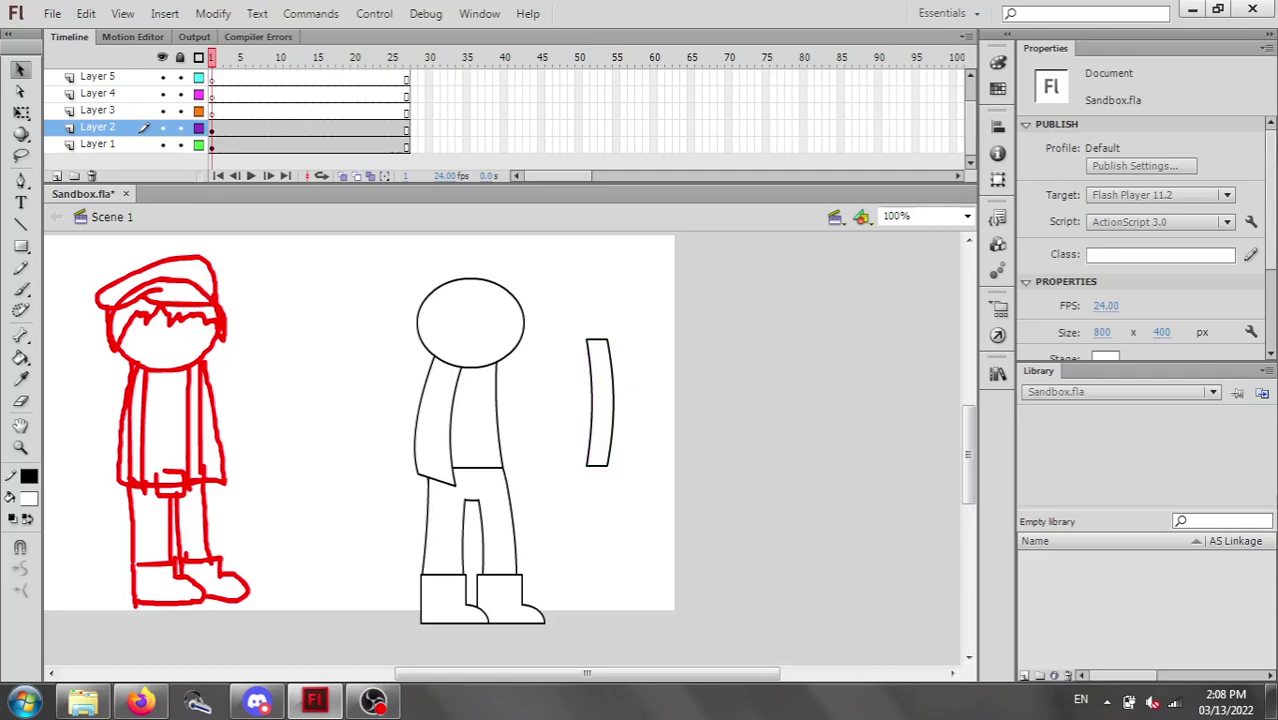
pyautogui.moveTo(587, 340); pyautogui.dragTo(603, 341)
pyautogui.moveTo(587, 466); pyautogui.dragTo(619, 463)
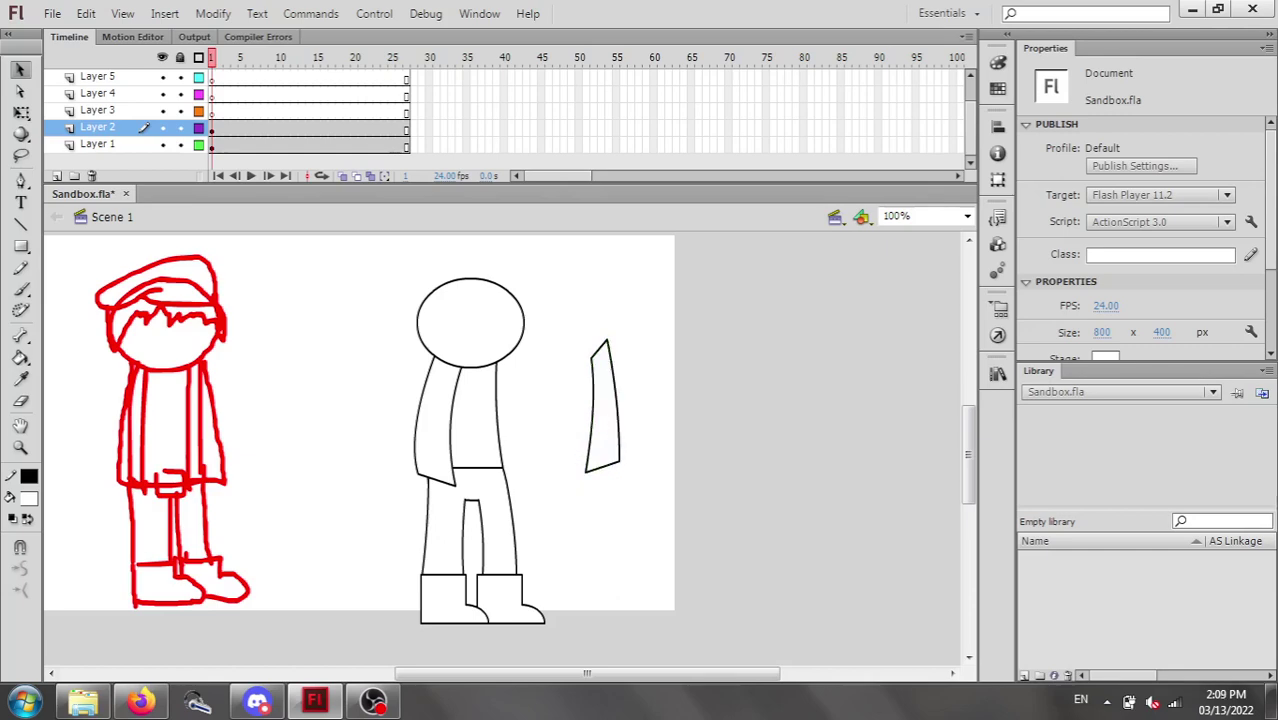
# Group the new arm, place it over the torso's right side, and send it behind the head.
pyautogui.moveTo(545, 322); pyautogui.dragTo(690, 551)
pyautogui.hotkey('ctrl', 'g')
pyautogui.moveTo(605, 410); pyautogui.dragTo(501, 422)
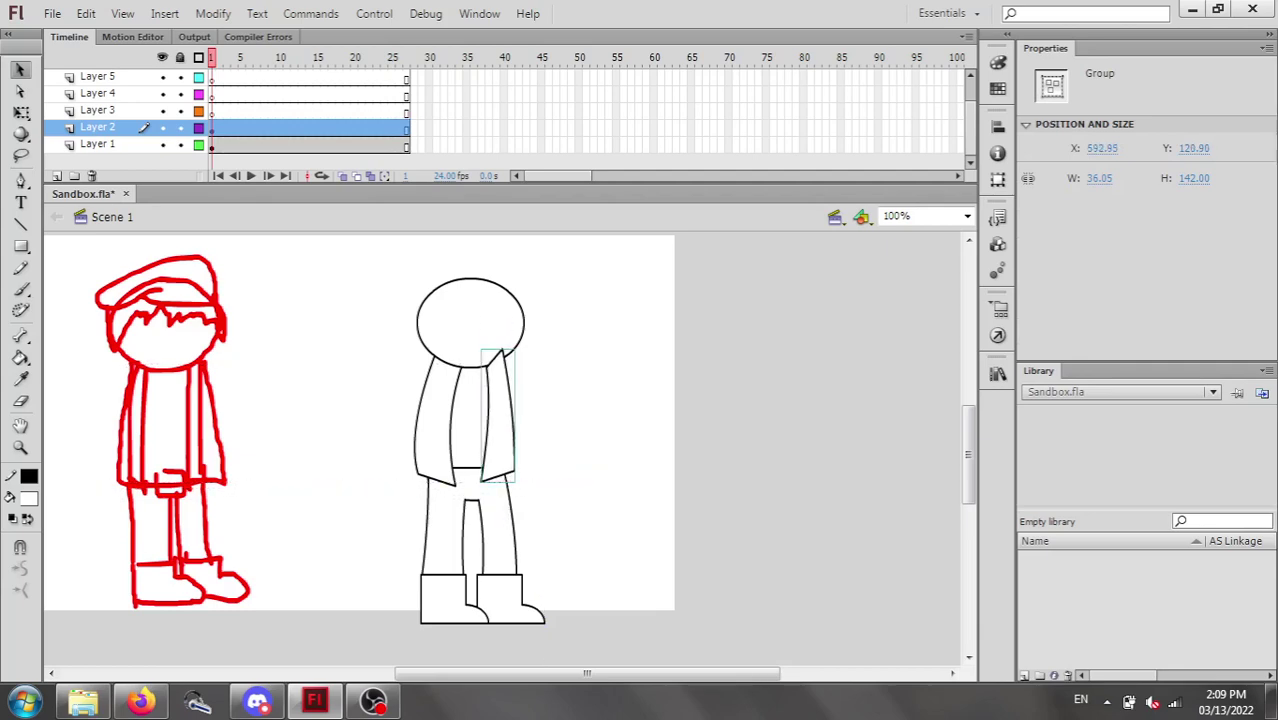
pyautogui.hotkey('ctrl', 'Down')
# Nudge the right arm group to X 593.95, Y 118.95 so its shoulder tucks under the head.
pyautogui.press('Down')
pyautogui.press('Down')
pyautogui.press('Right')
pyautogui.press('Down')
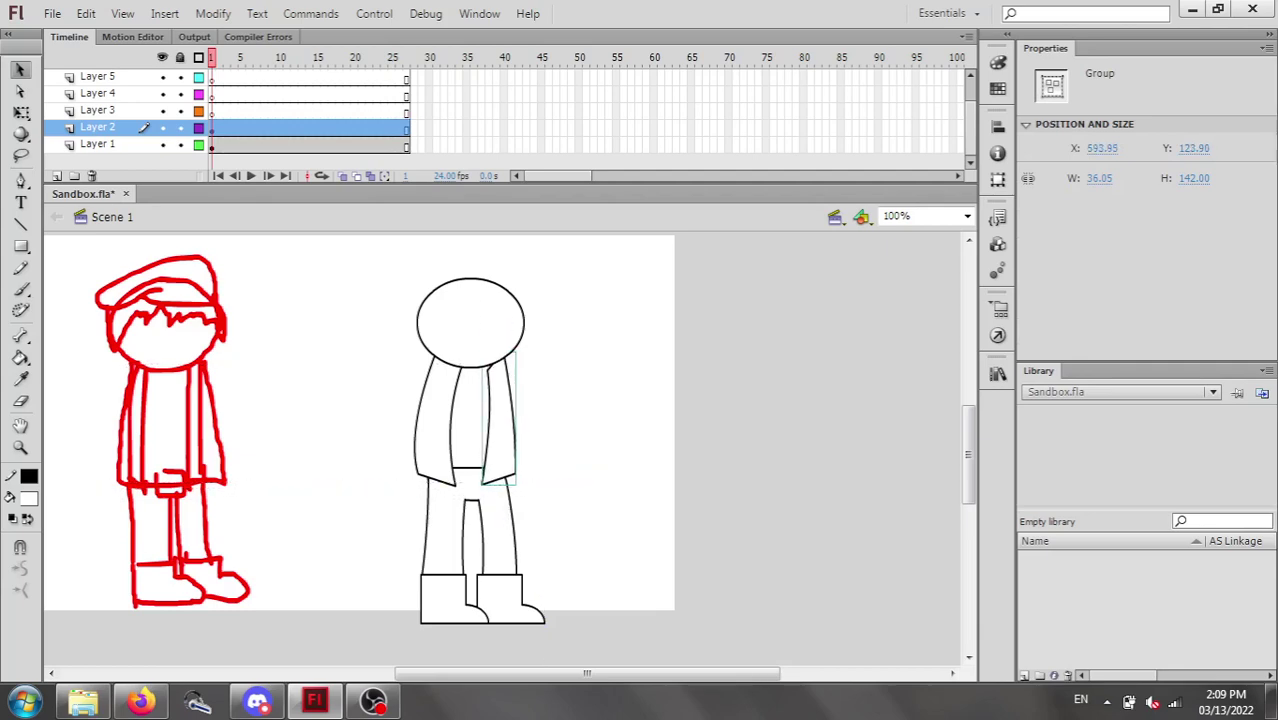
pyautogui.press('Escape')
pyautogui.click(503, 422)
pyautogui.press('Up')
pyautogui.press('Up')
pyautogui.press('Up')
pyautogui.press('Up')
pyautogui.press('Up')
pyautogui.press('Escape')
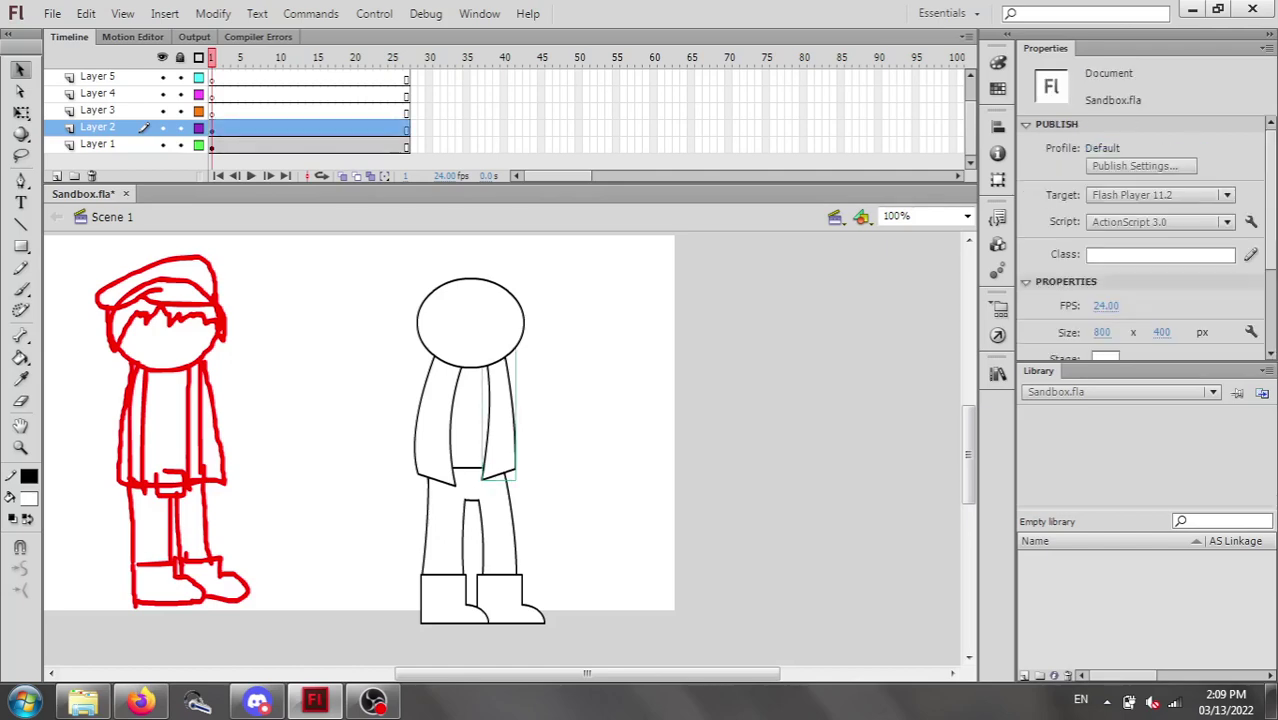
# Stretch the right arm group downward to a height of 147.90 px.
pyautogui.click(503, 422)
pyautogui.press('q')
pyautogui.moveTo(499, 481); pyautogui.dragTo(499, 487)
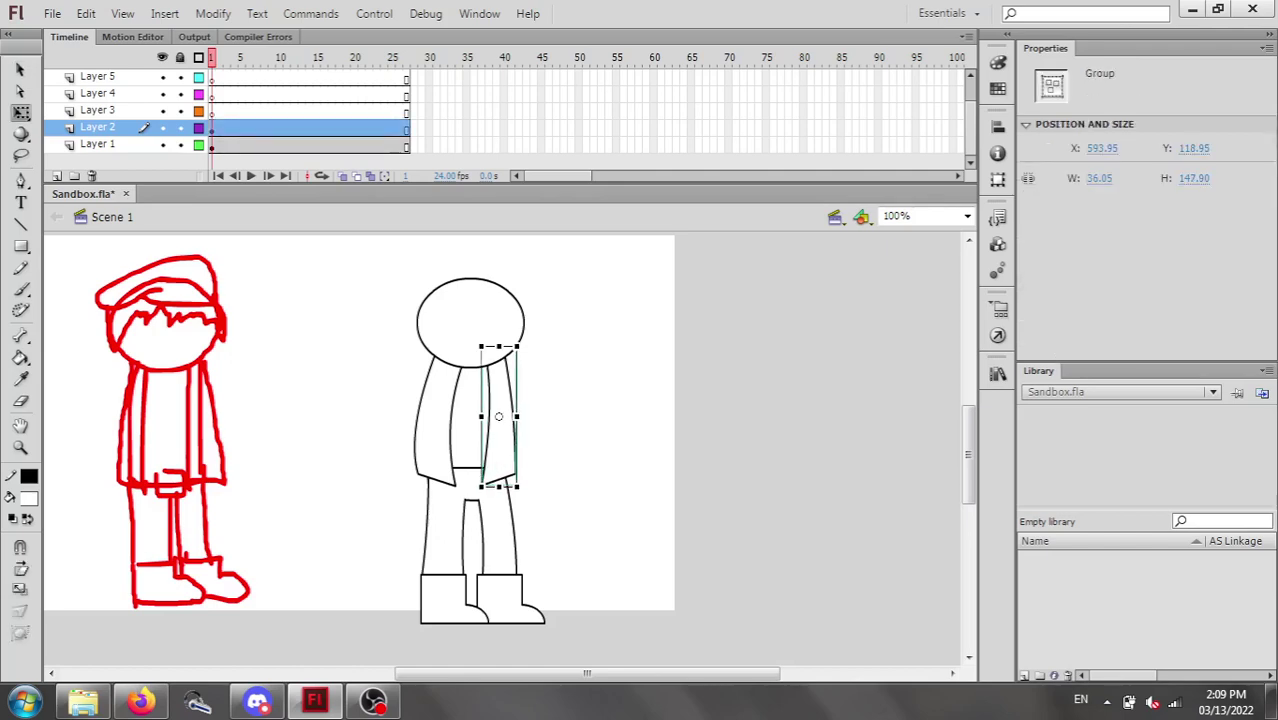
pyautogui.press('Escape')
# Try a rectangle with a corner radius of 25 beside the character.
pyautogui.press('r')
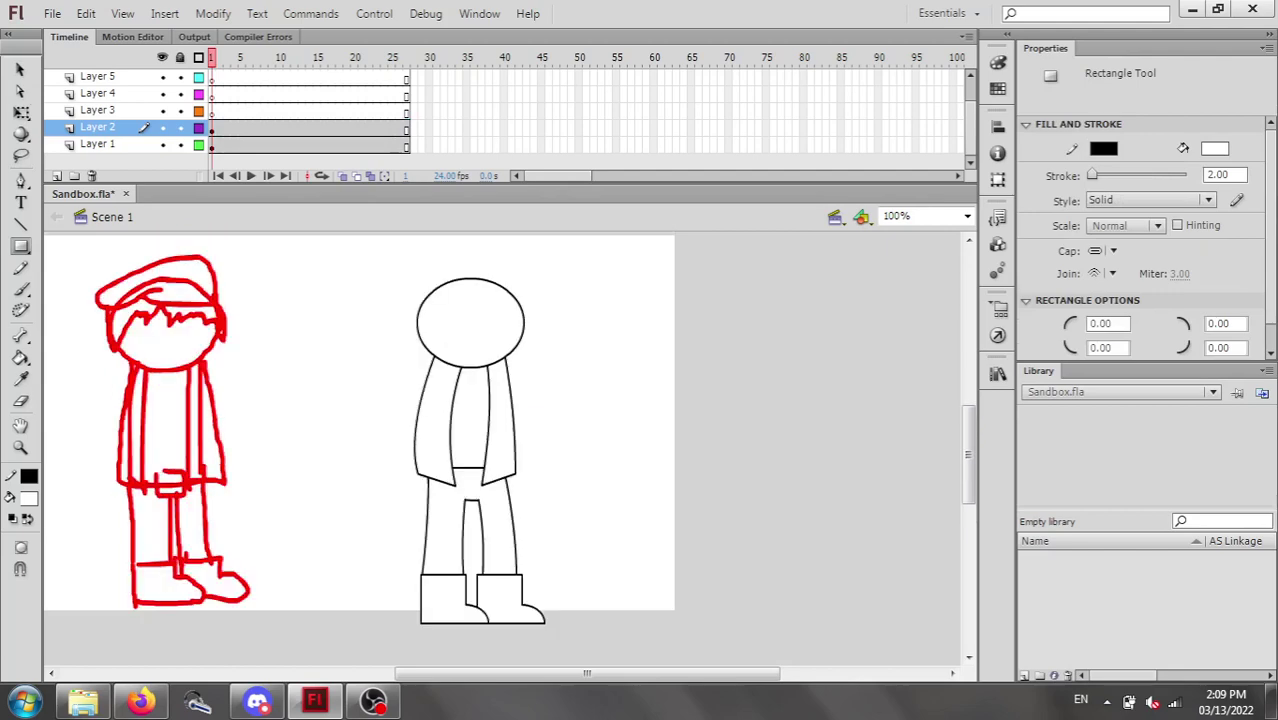
pyautogui.click(21, 247)
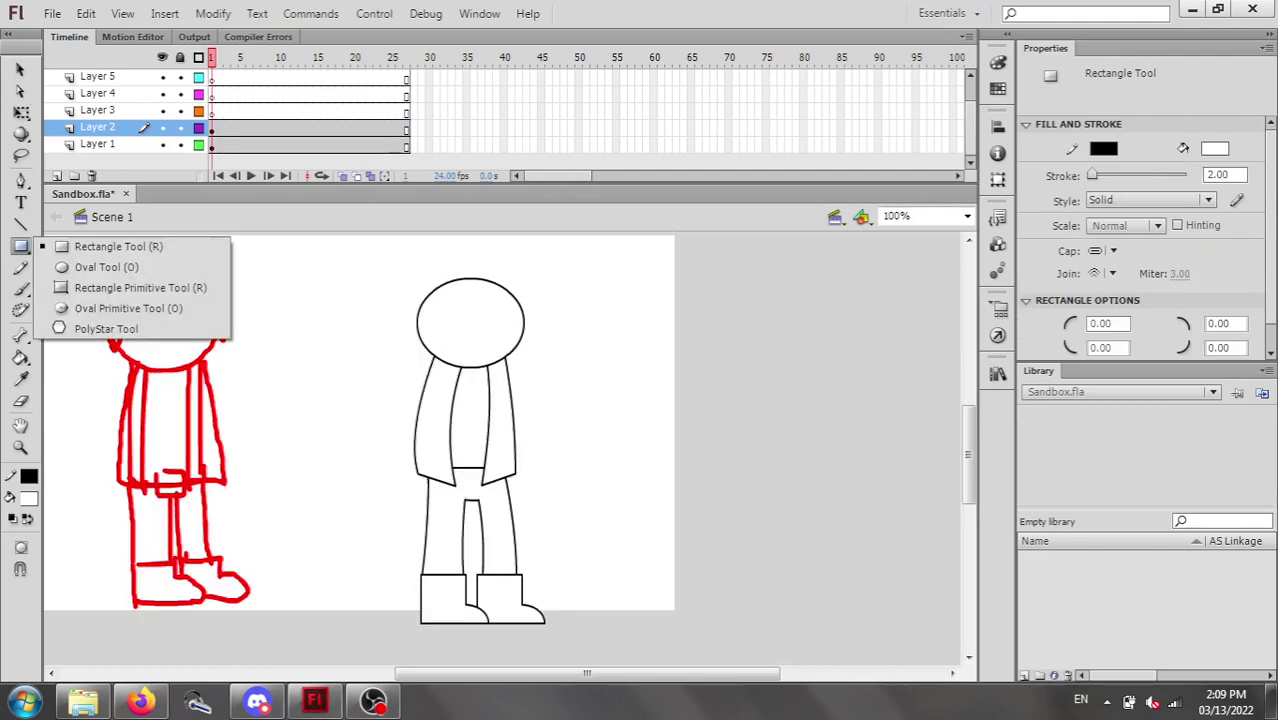
pyautogui.click(21, 247)
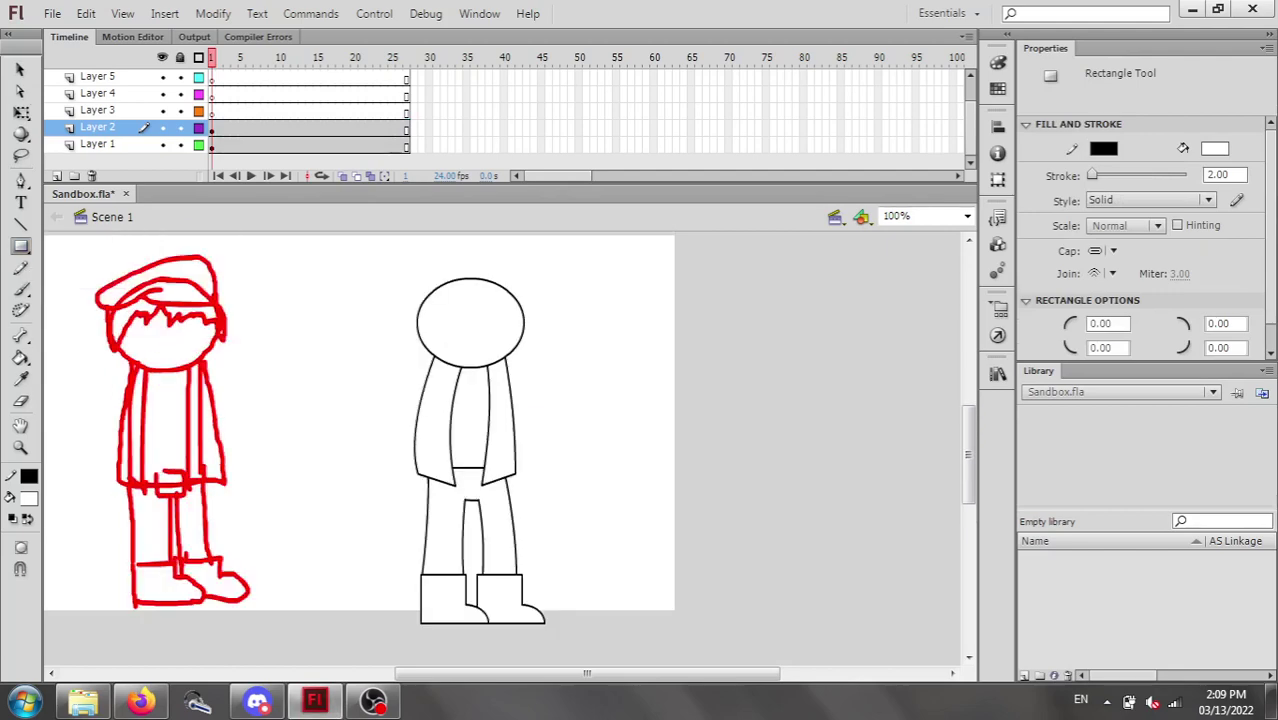
pyautogui.click(1108, 324)
pyautogui.write('25')
pyautogui.press('Return')
pyautogui.moveTo(571, 390); pyautogui.dragTo(641, 443)
pyautogui.hotkey('ctrl', 'z')
# Set the rectangle corner radius to 5 and draw a buckle about 51 by 38 px beside the character.
pyautogui.click(1108, 323)
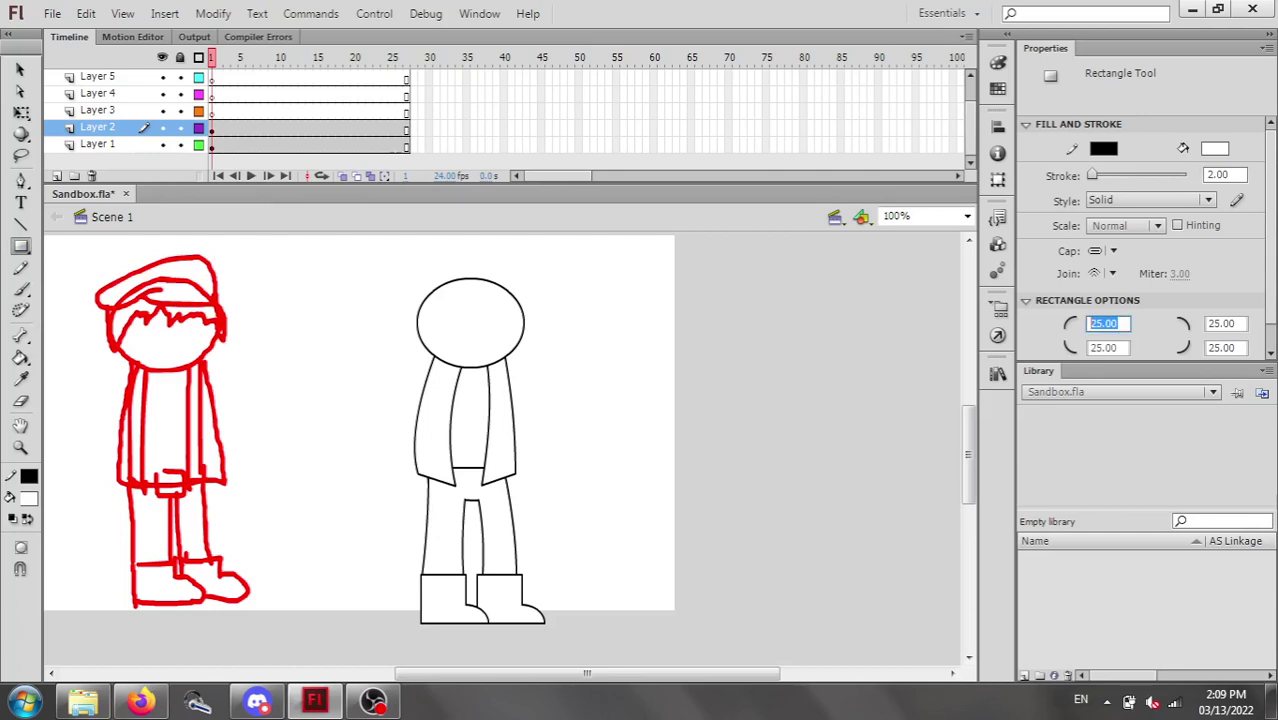
pyautogui.write('5')
pyautogui.press('Return')
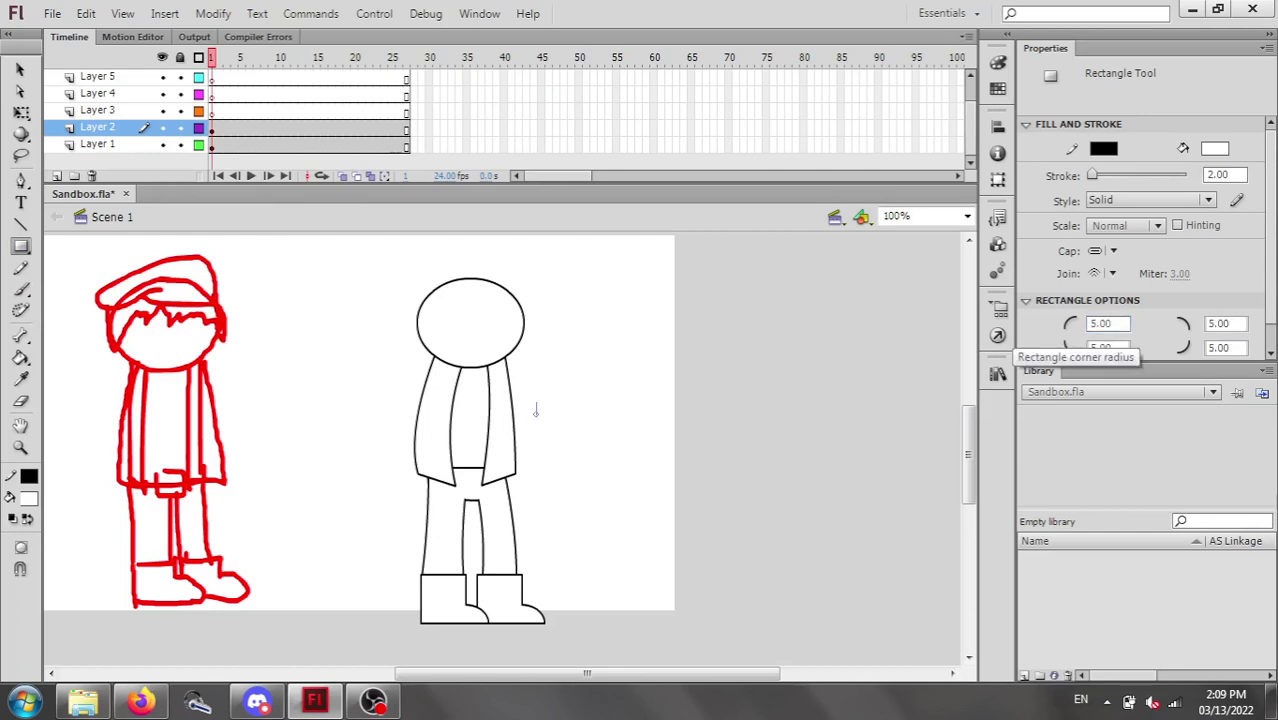
pyautogui.moveTo(536, 403); pyautogui.dragTo(602, 414)
pyautogui.hotkey('ctrl', 'z')
pyautogui.hotkey('ctrl', 'y')
pyautogui.press('v')
# Draw a long flat belt rectangle with corner radius 0 beneath the rounded buckle, and move the buckle up away from it.
pyautogui.press('r')
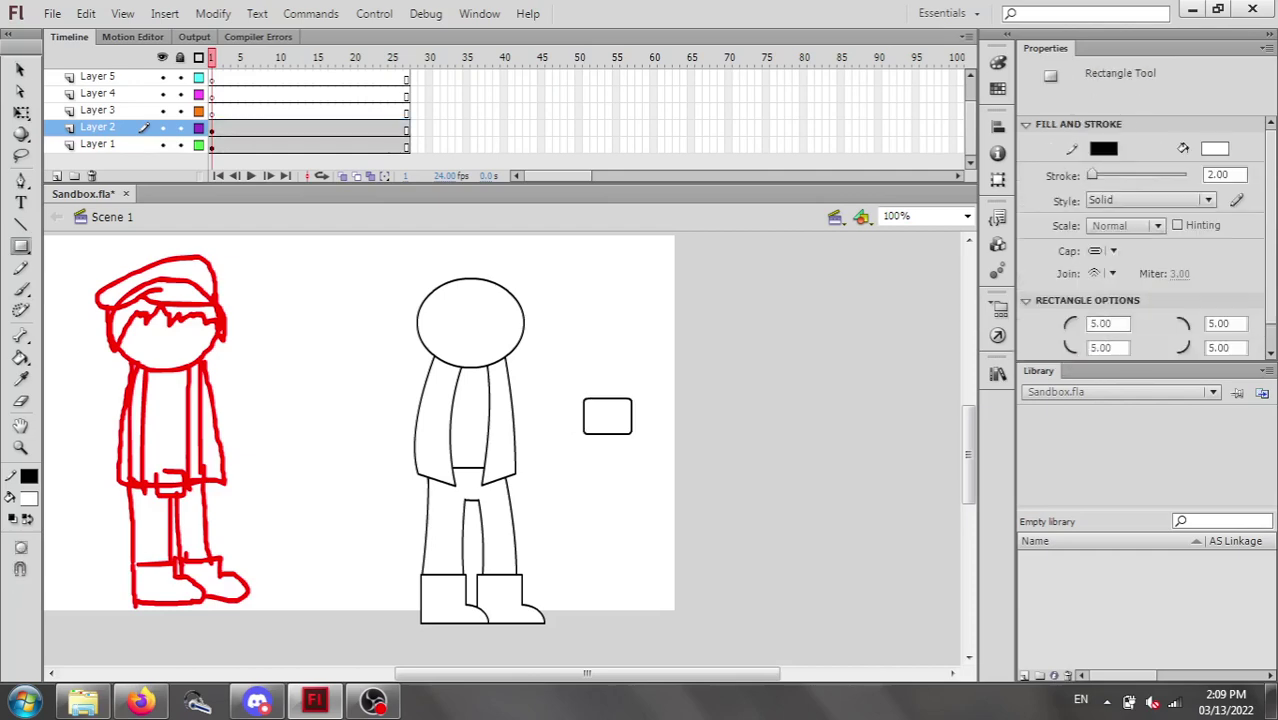
pyautogui.doubleClick(1102, 323)
pyautogui.write('0')
pyautogui.press('Return')
pyautogui.moveTo(541, 453); pyautogui.dragTo(673, 473)
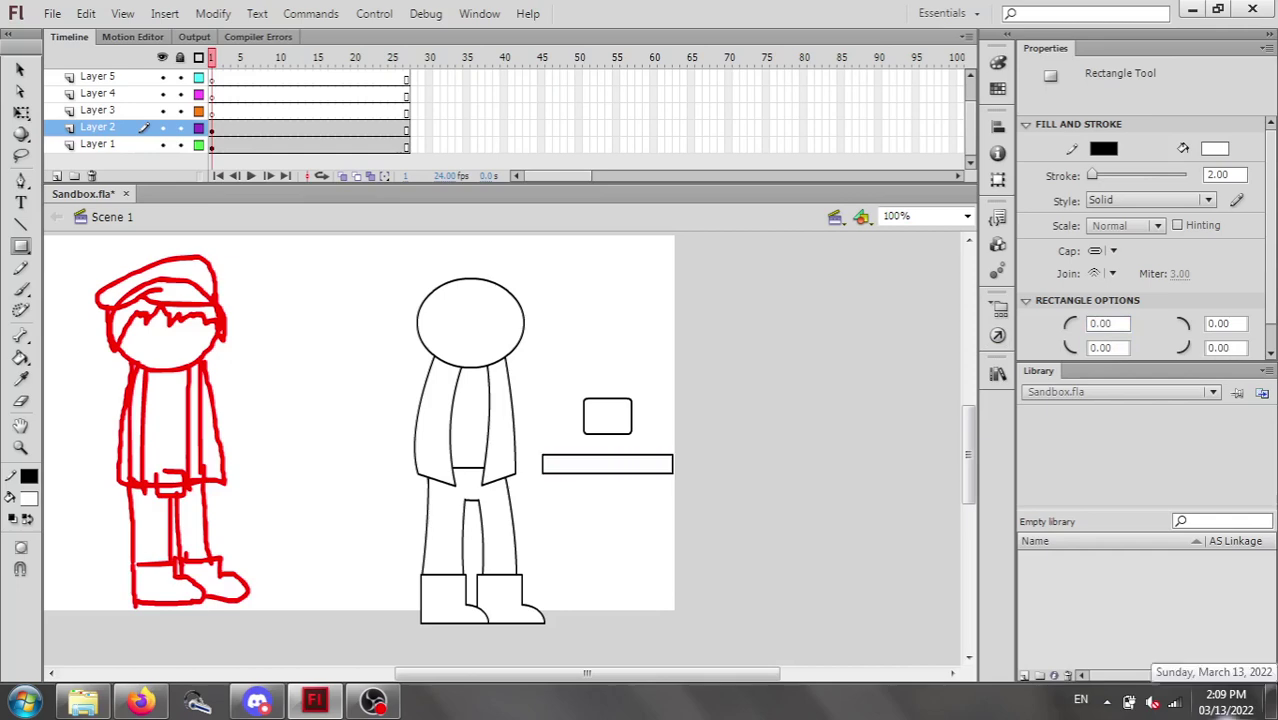
pyautogui.press('v')
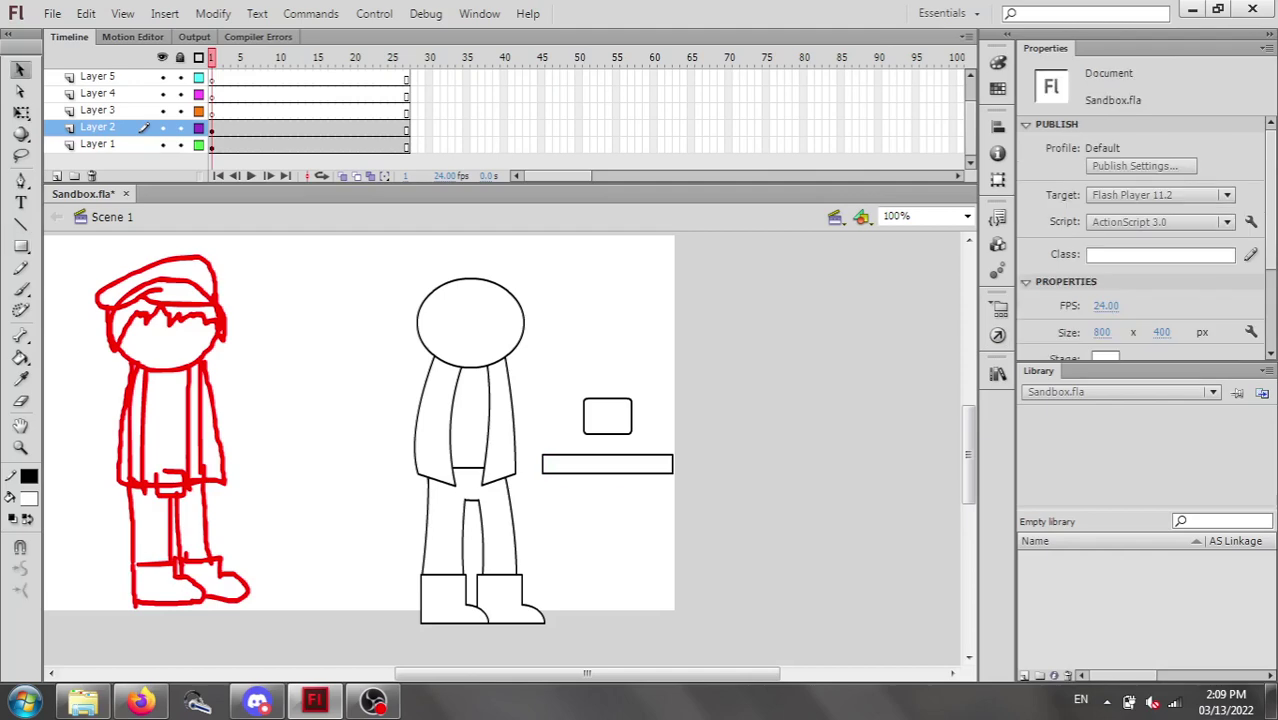
pyautogui.moveTo(570, 385); pyautogui.dragTo(615, 391)
pyautogui.click(692, 398)
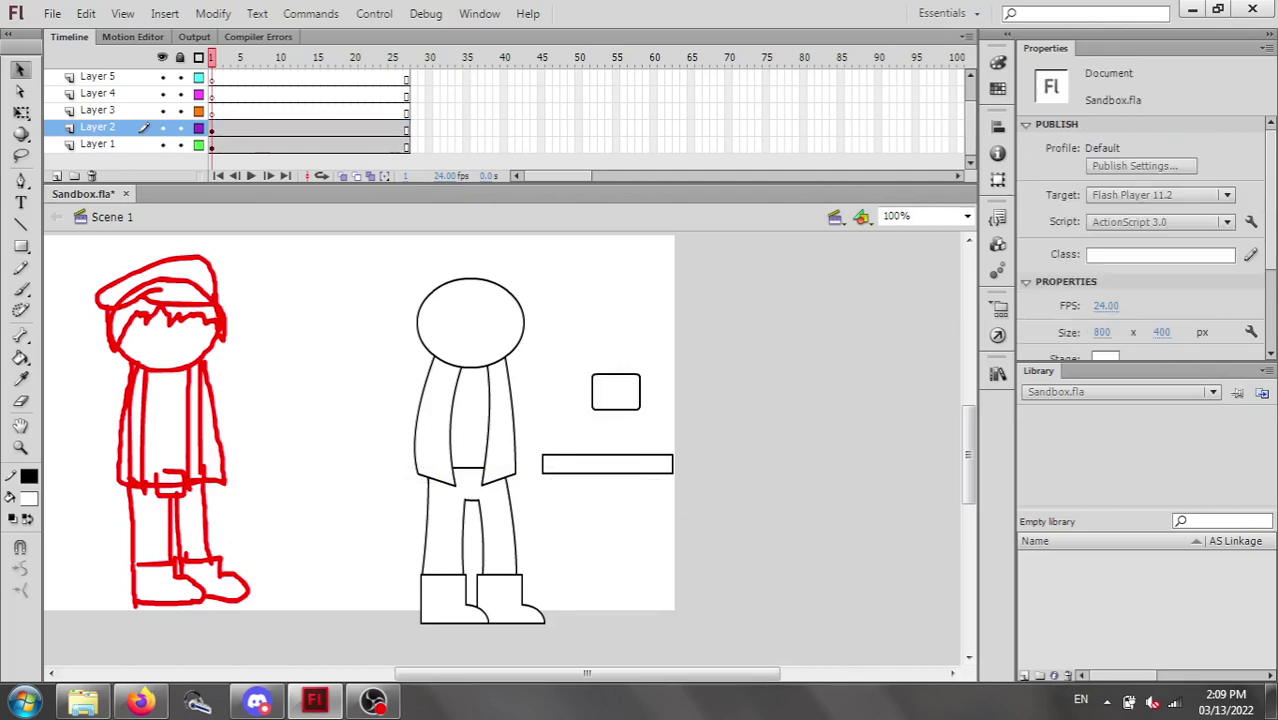
# Reduce the belt rectangle to 104 by 16.35 px and group it.
pyautogui.moveTo(531, 439)
pyautogui.mouseDown()
pyautogui.moveTo(701, 503)
pyautogui.moveTo(643, 464)
pyautogui.mouseUp()
pyautogui.press('q')
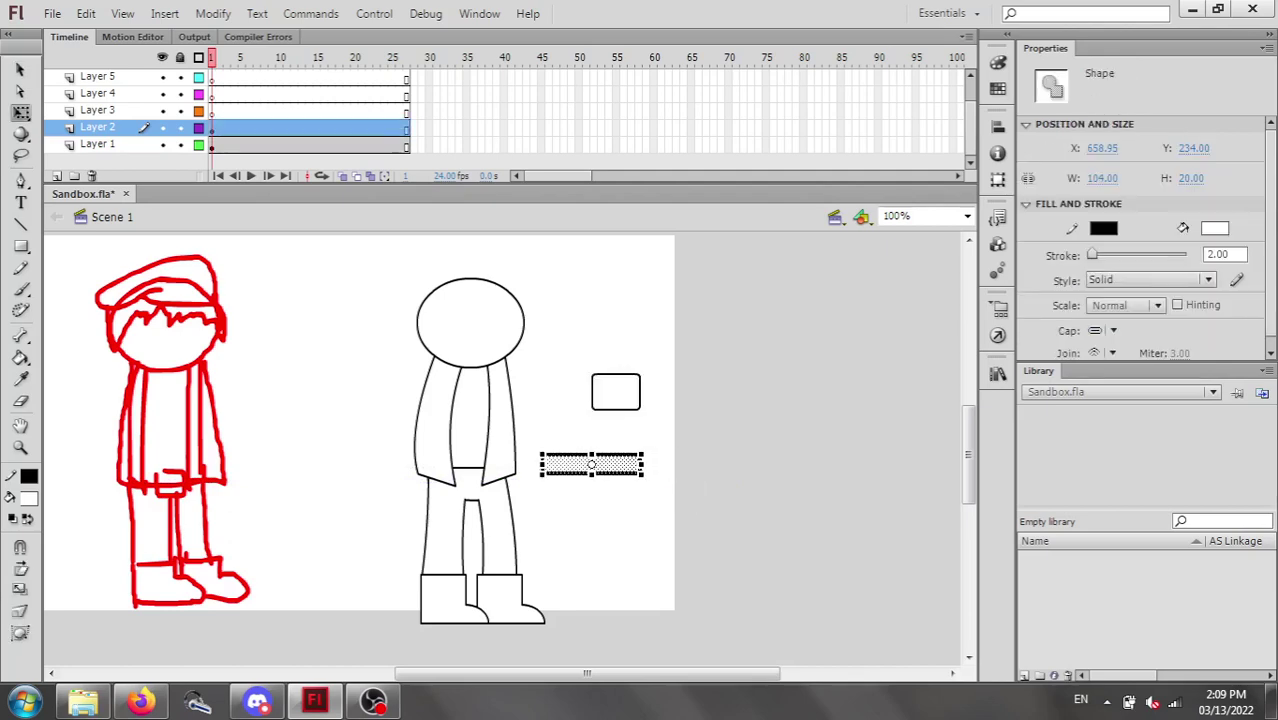
pyautogui.press('v')
pyautogui.hotkey('ctrl', 'g')
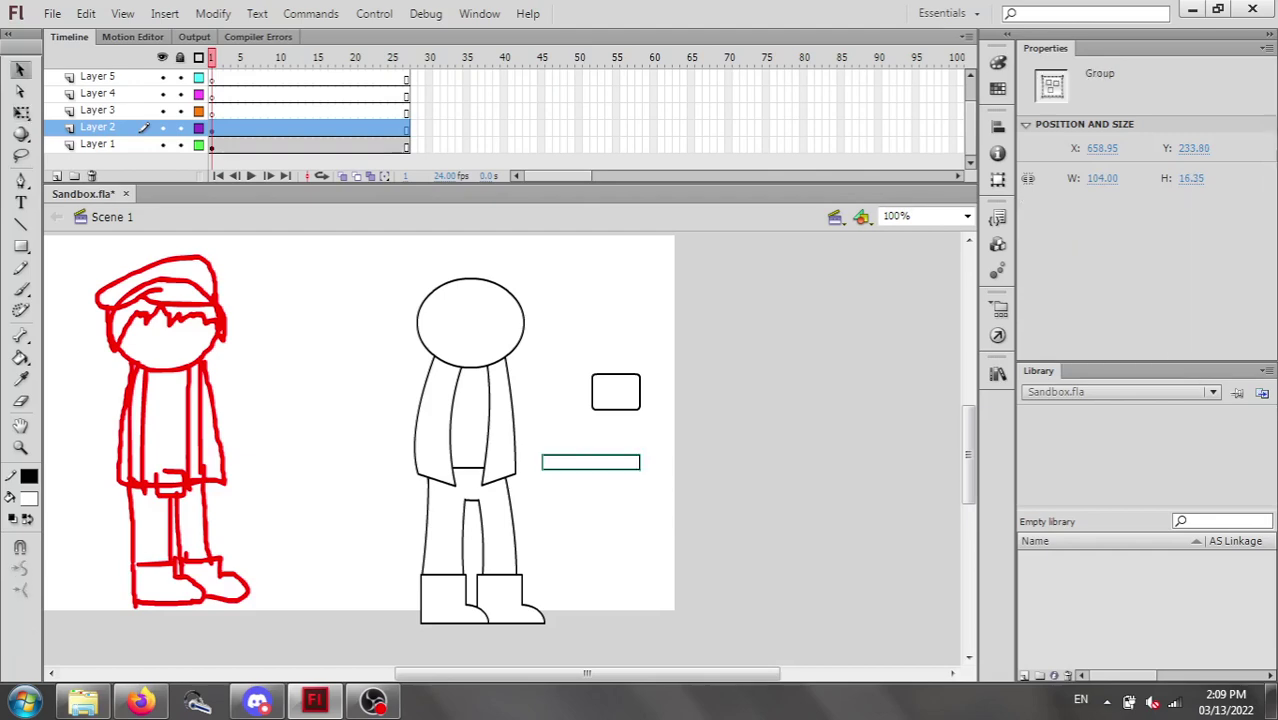
# Place the belt across the waist at X 526, Y 242.80, and bring both arms and the head in front of it.
pyautogui.moveTo(591, 462); pyautogui.dragTo(466, 470)
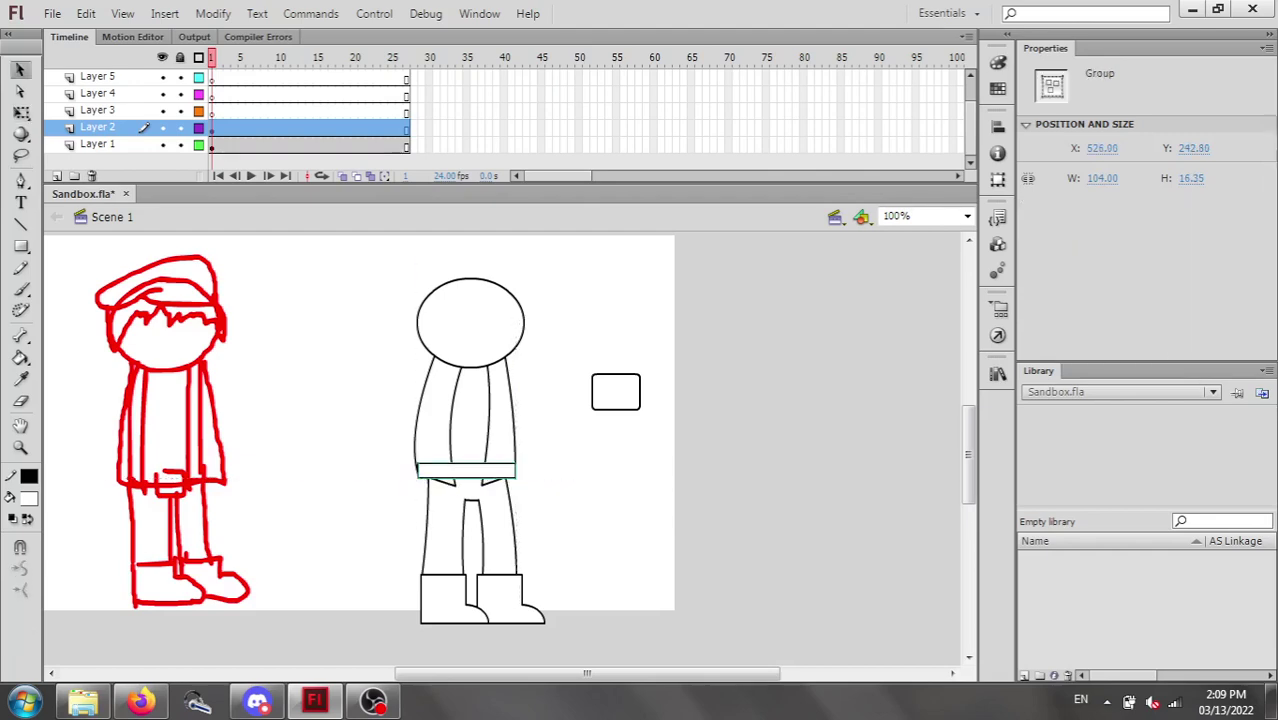
pyautogui.click(499, 420)
pyautogui.keyDown('shift'); pyautogui.click(436, 420); pyautogui.keyUp('shift')
pyautogui.keyDown('shift'); pyautogui.click(470, 325); pyautogui.keyUp('shift')
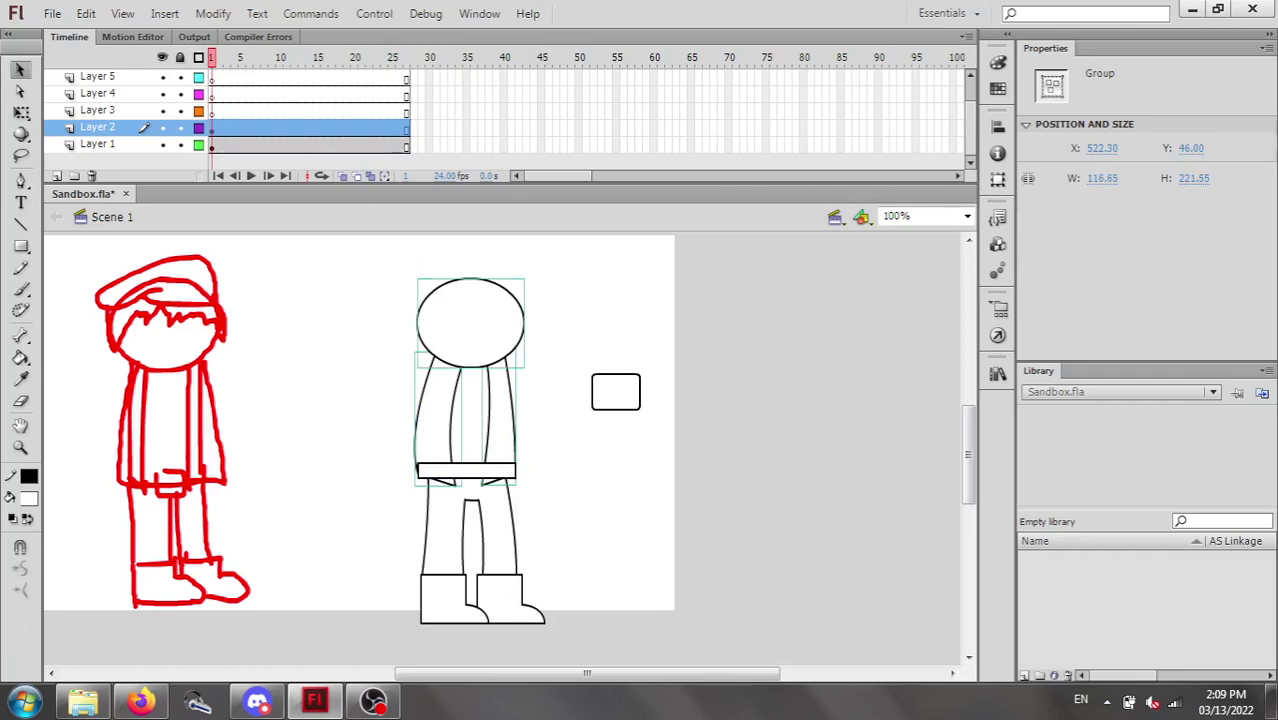
pyautogui.hotkey('ctrl', 'shift', 'Up')
pyautogui.click(575, 340)
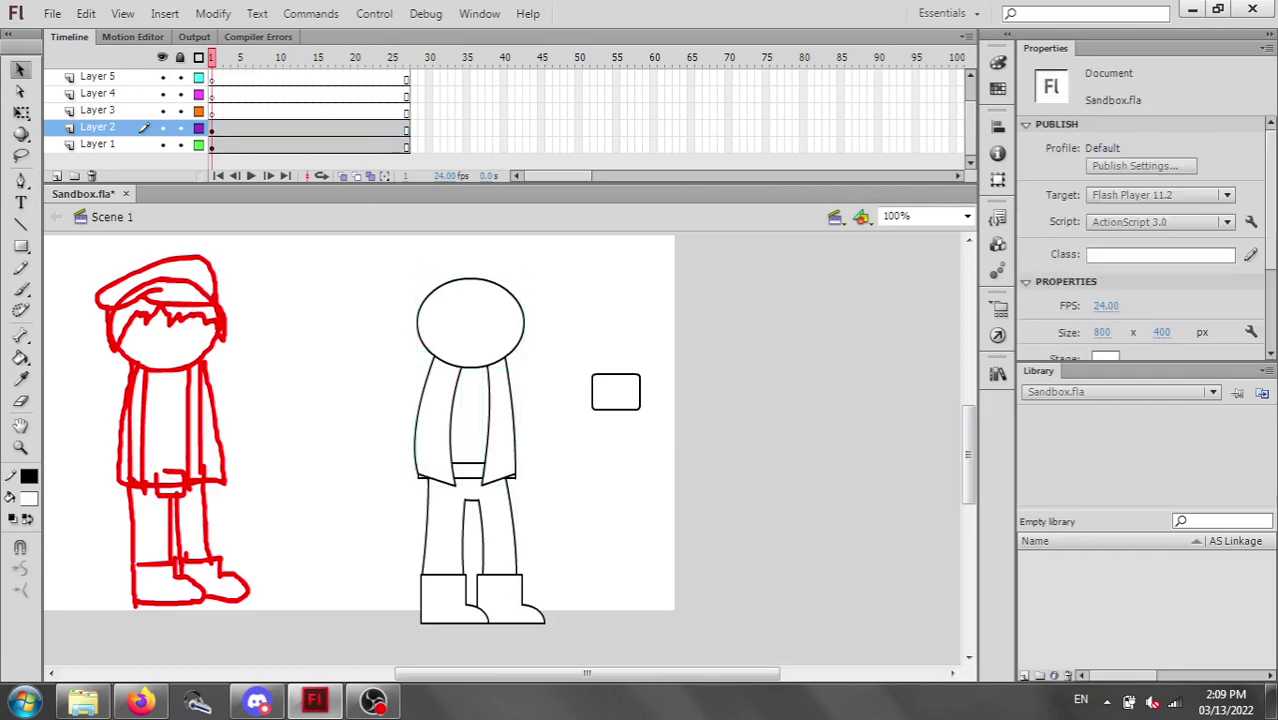
# Narrow the belt to 90.30 px wide and nudge it slightly down within the waist.
pyautogui.click(468, 471)
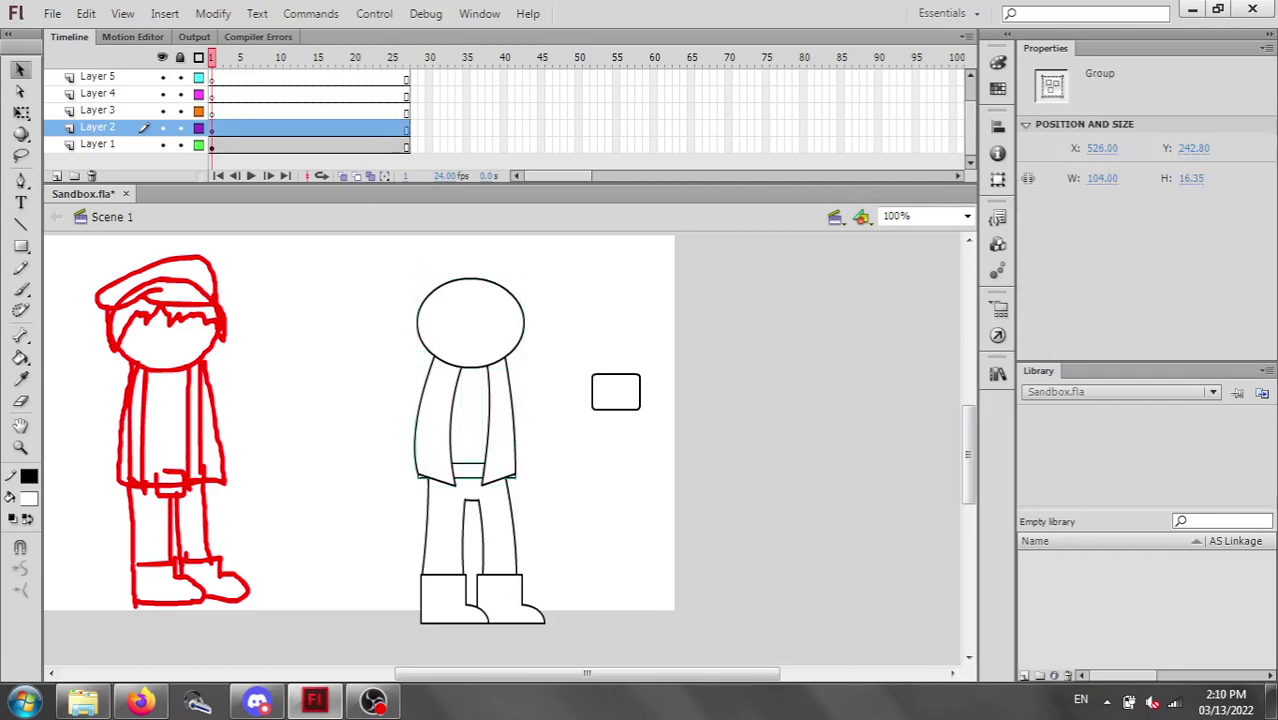
pyautogui.press('q')
pyautogui.moveTo(517, 471); pyautogui.dragTo(511, 471)
pyautogui.press('Left')
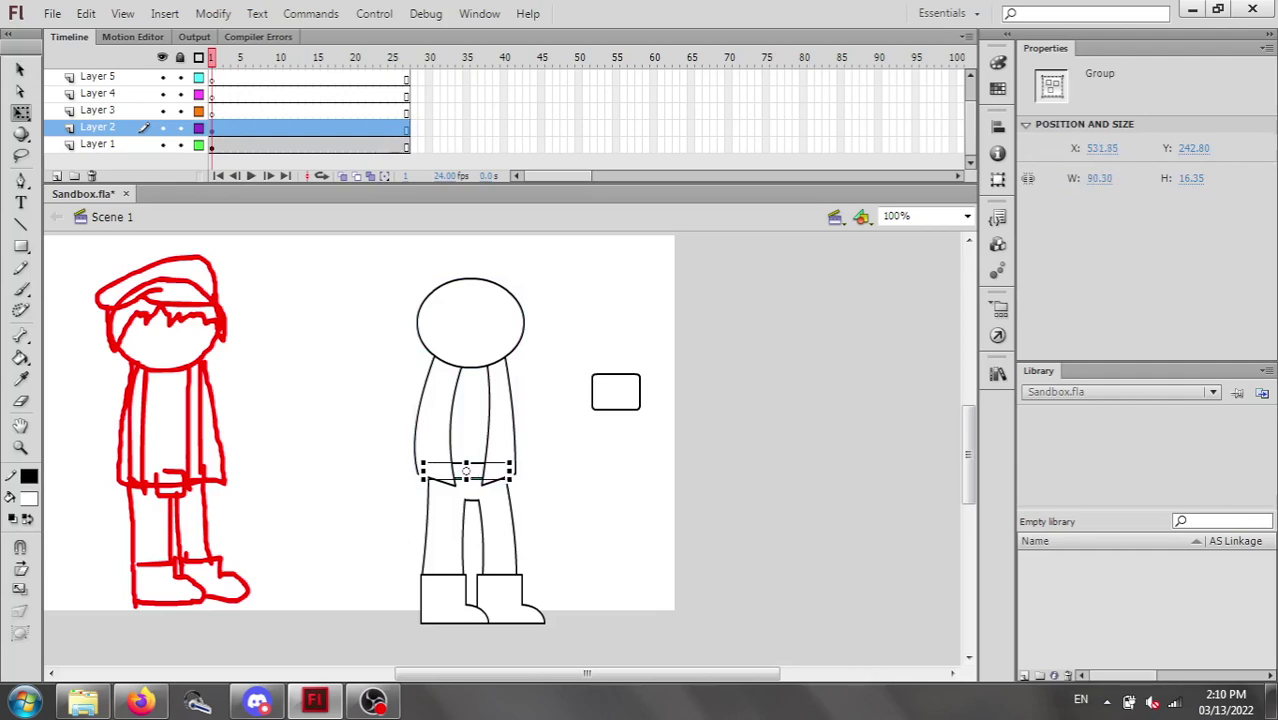
pyautogui.press('Down')
pyautogui.press('Down')
pyautogui.press('Right')
pyautogui.press('Escape')
# Scale the whole rounded buckle, fill and outline together, to 38.90 by 29 px and group it.
pyautogui.click(616, 392)
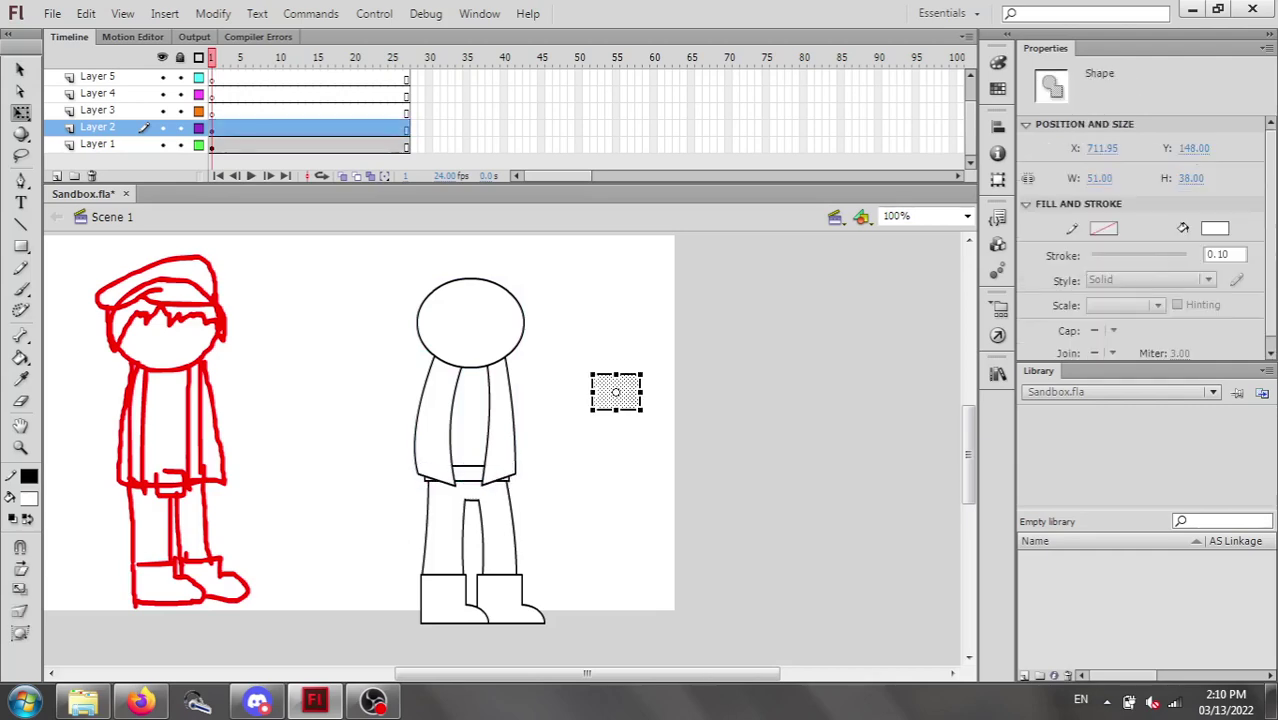
pyautogui.moveTo(640, 410); pyautogui.dragTo(634, 406)
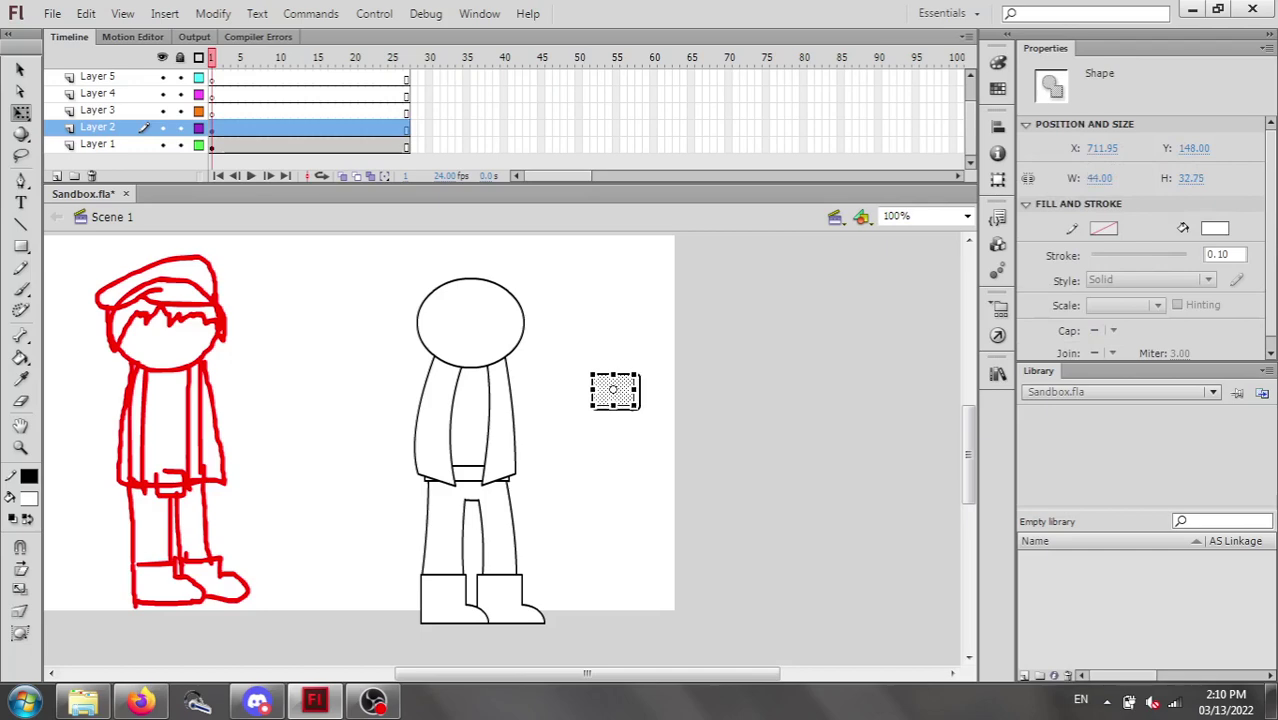
pyautogui.doubleClick(614, 391)
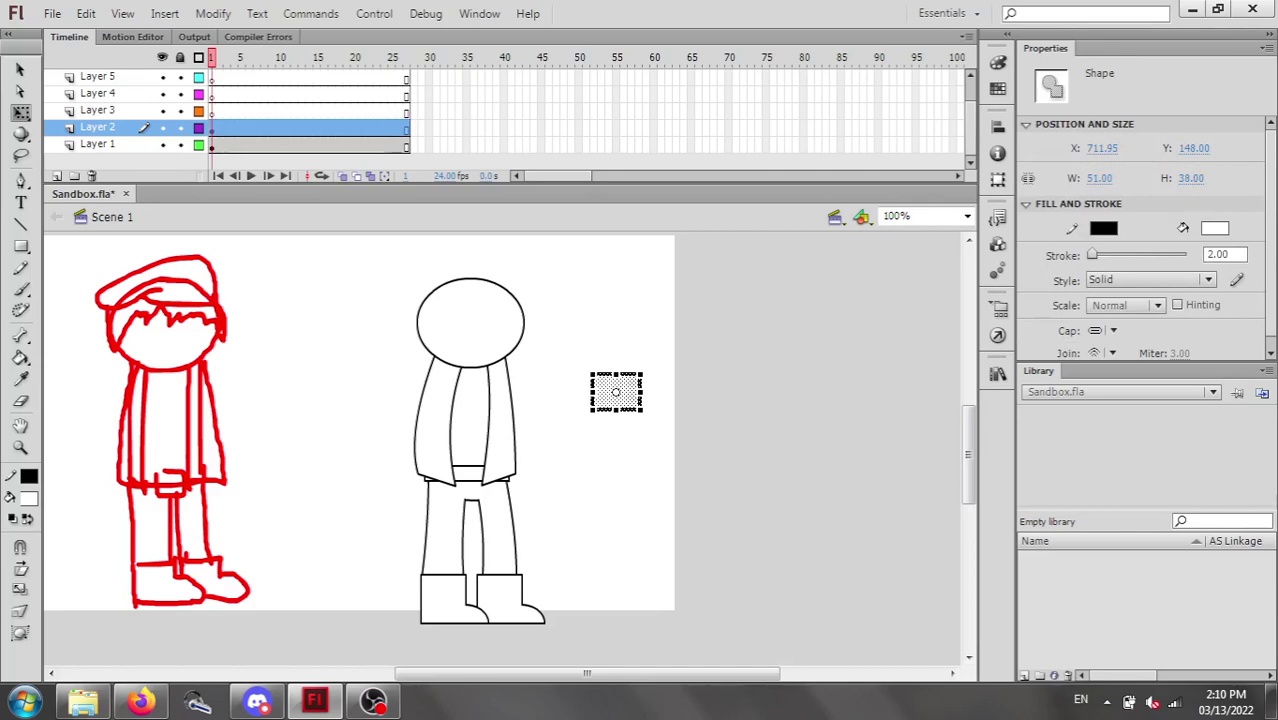
pyautogui.moveTo(640, 410); pyautogui.dragTo(562, 443)
pyautogui.press('v')
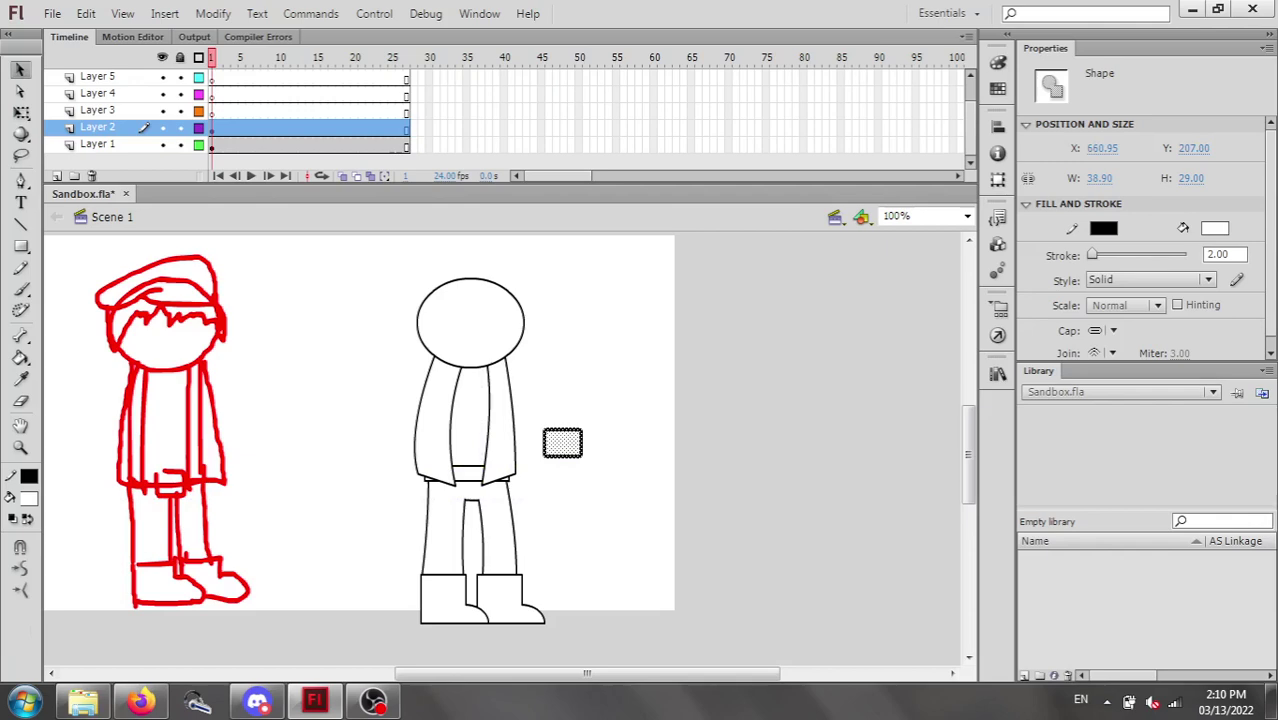
pyautogui.moveTo(562, 443); pyautogui.dragTo(553, 452)
pyautogui.hotkey('ctrl', 'g')
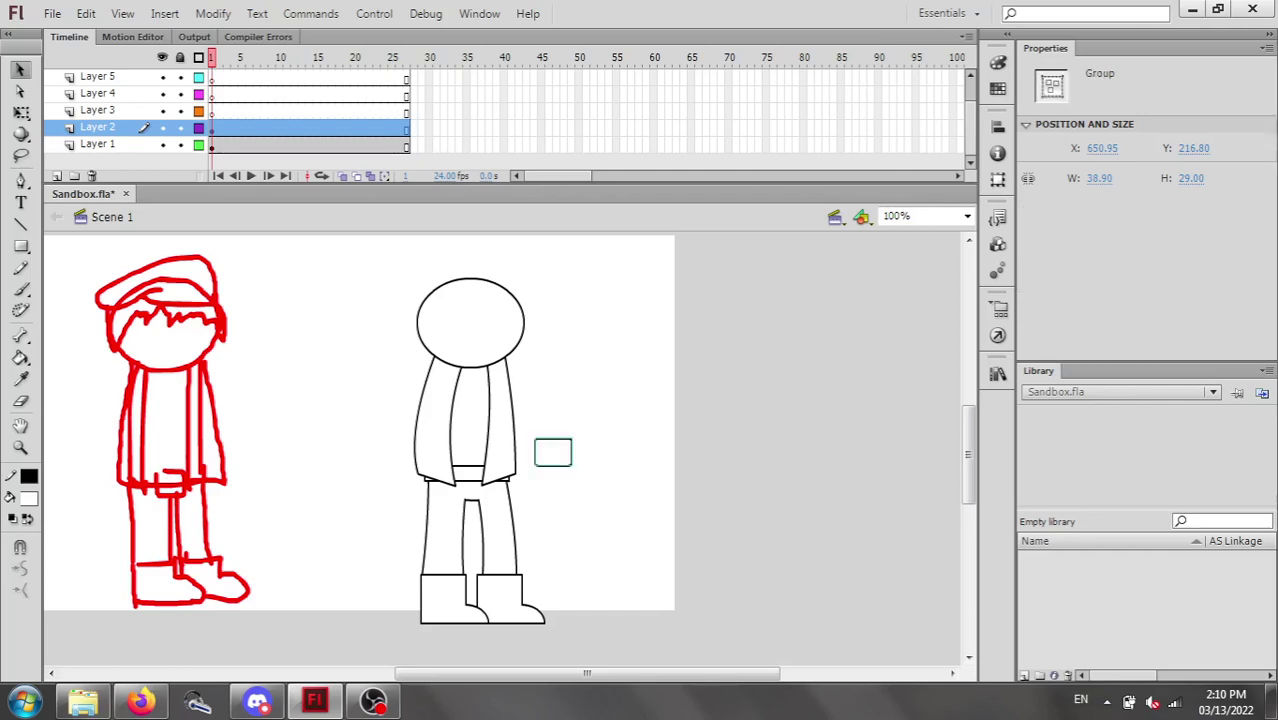
# Center the buckle on the belt, reduce its height, and nudge it up into line with the belt.
pyautogui.moveTo(553, 452); pyautogui.dragTo(470, 476)
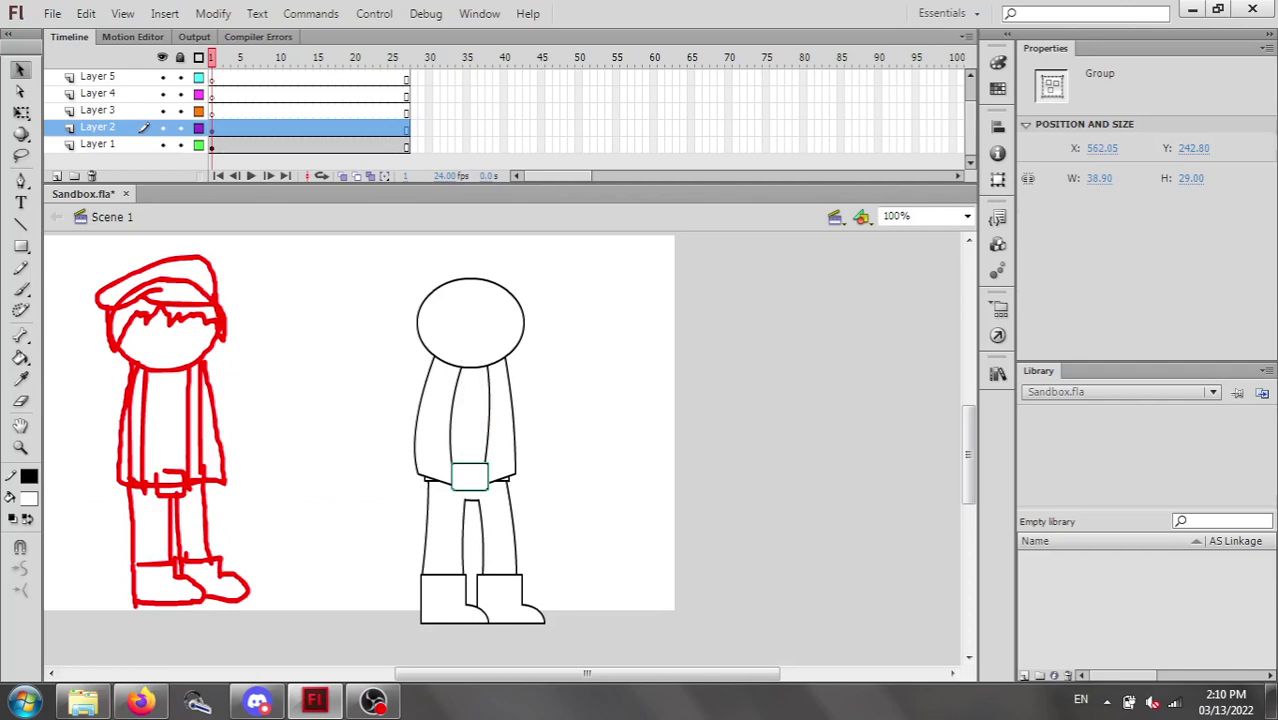
pyautogui.press('q')
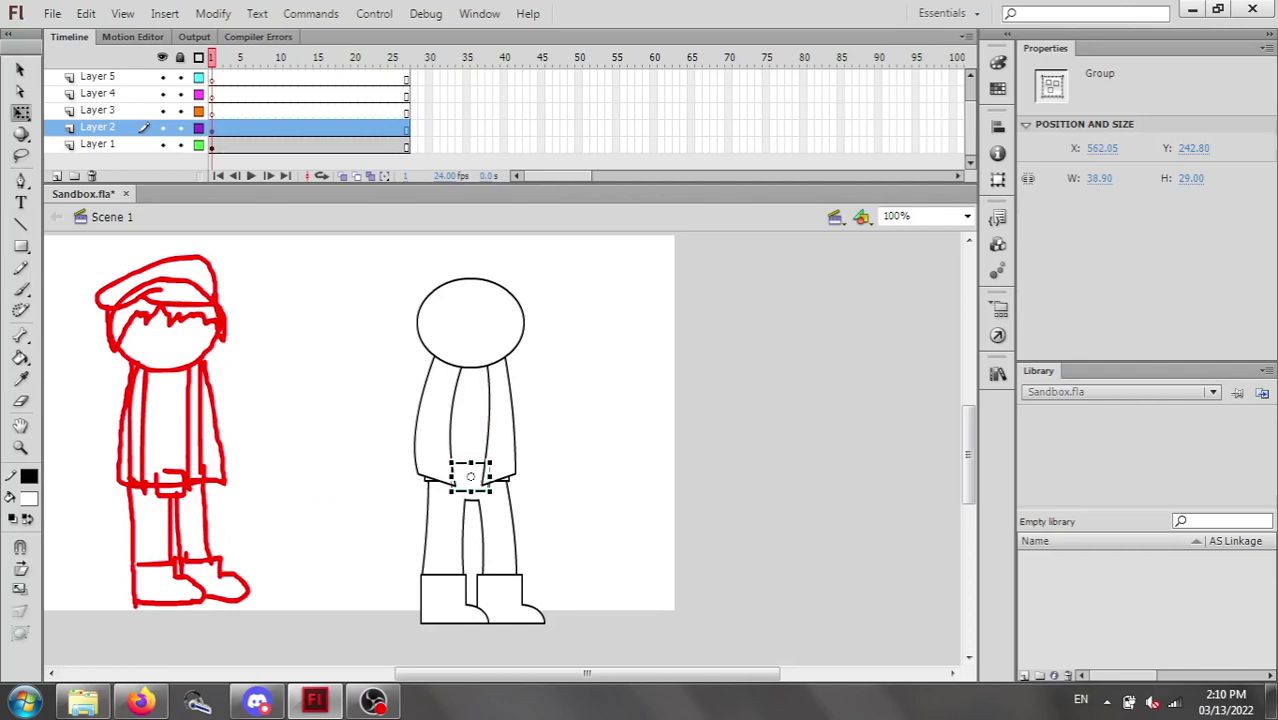
pyautogui.moveTo(470, 462); pyautogui.dragTo(470, 467)
pyautogui.press('Up')
pyautogui.press('Up')
pyautogui.press('Up')
pyautogui.press('Up')
pyautogui.press('Escape')
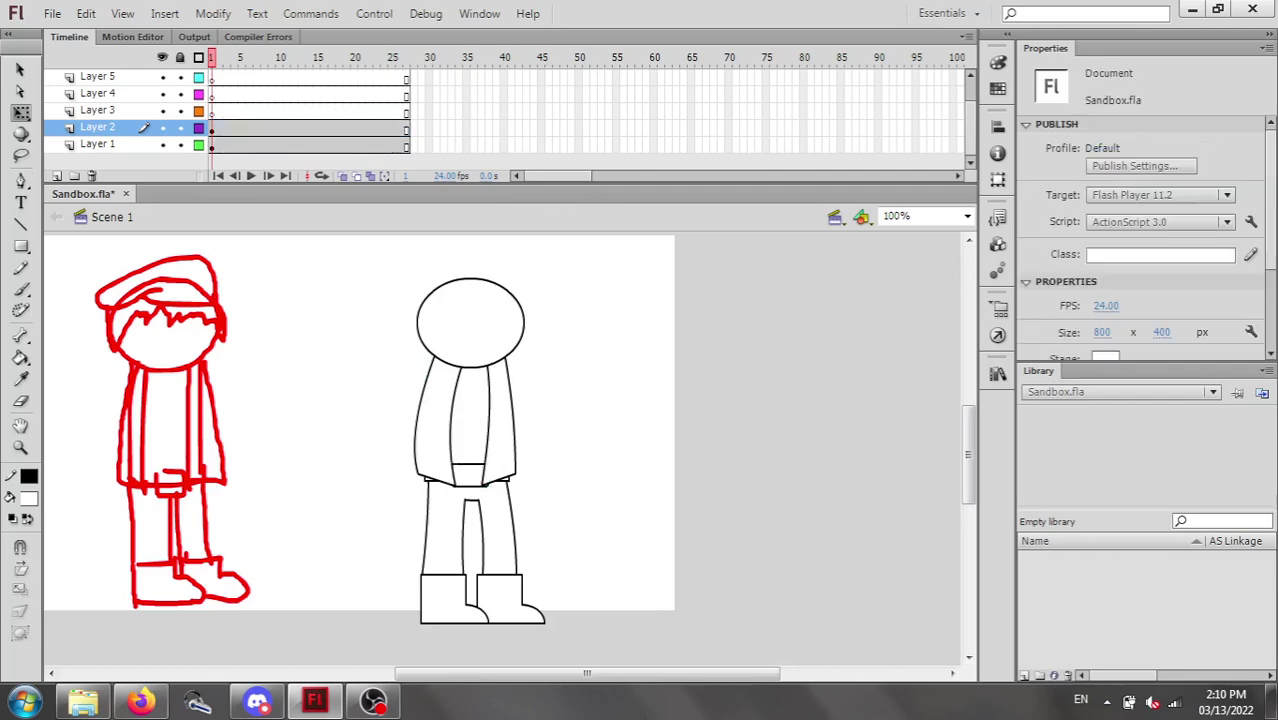
# Shorten both arm groups together so their combined height is 139.65 px, exposing the belt and buckle.
pyautogui.click(436, 425)
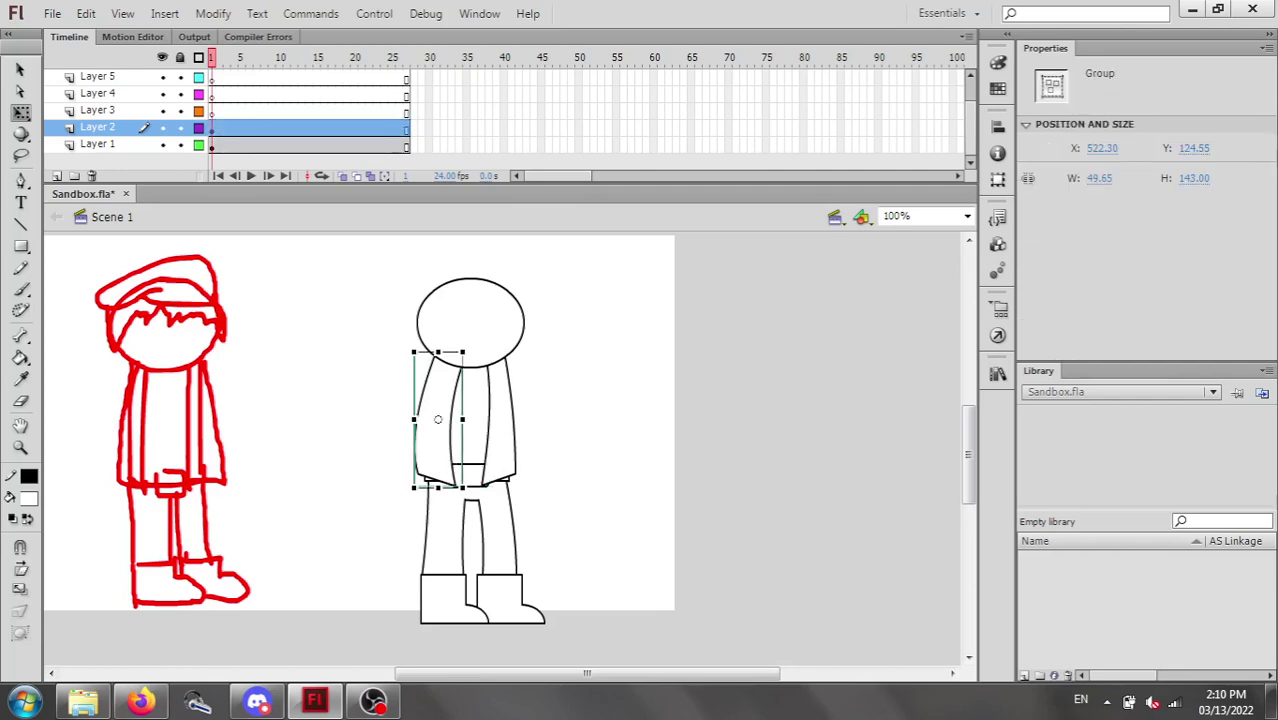
pyautogui.moveTo(438, 488); pyautogui.dragTo(465, 478)
pyautogui.hotkey('ctrl', 'z')
pyautogui.keyDown('shift'); pyautogui.click(501, 425); pyautogui.keyUp('shift')
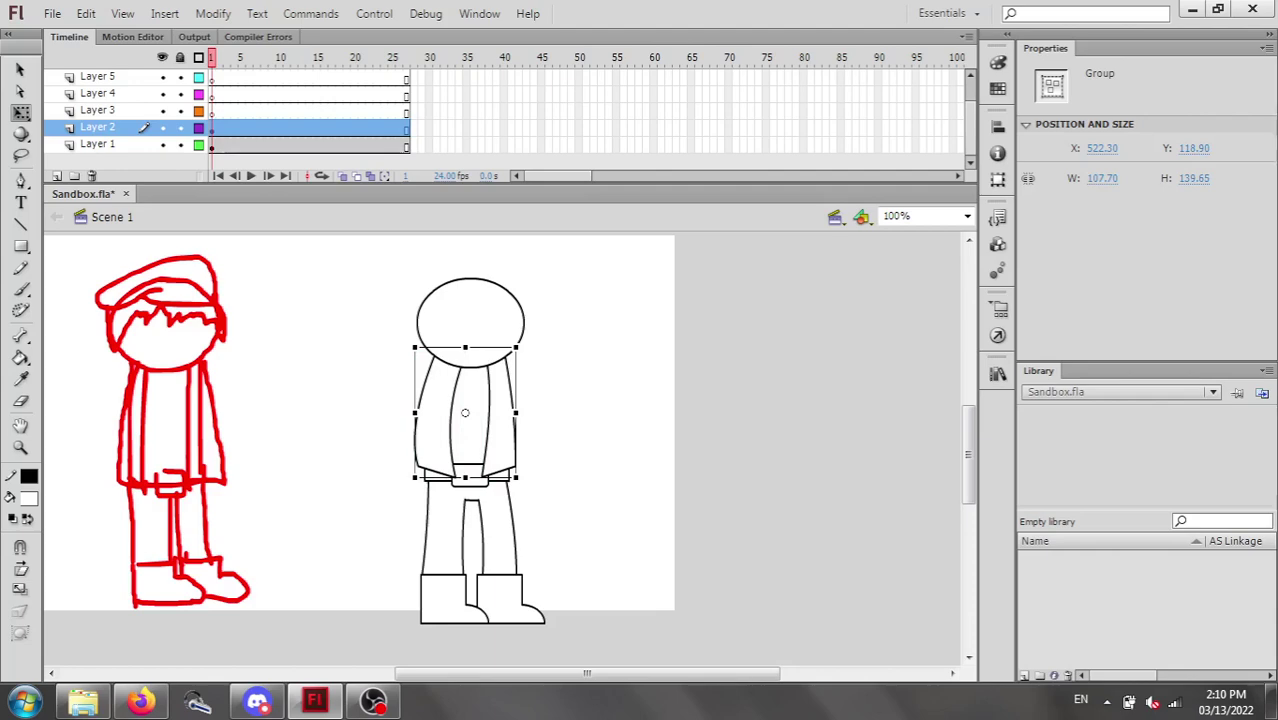
pyautogui.press('Escape')
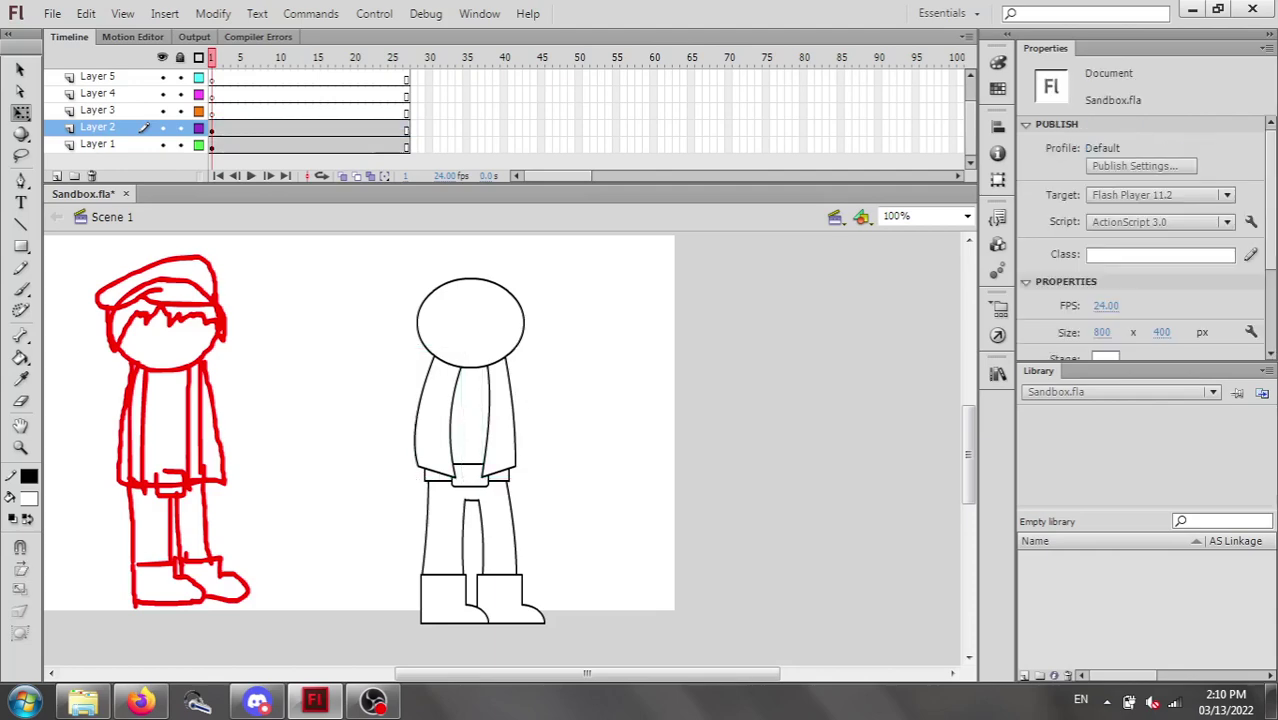
# Nudge the buckle up slightly on the belt and deselect it.
pyautogui.click(470, 476)
pyautogui.press('Up')
pyautogui.press('Up')
pyautogui.press('Escape')
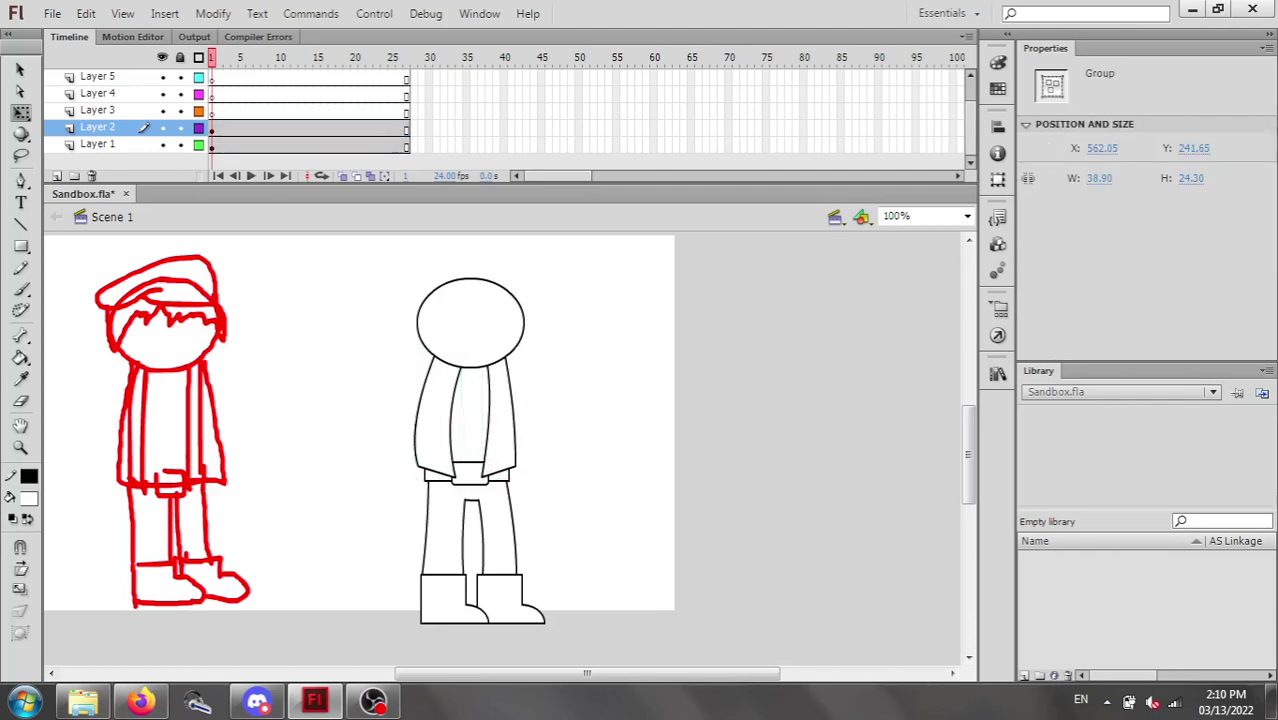
pyautogui.press('Escape')
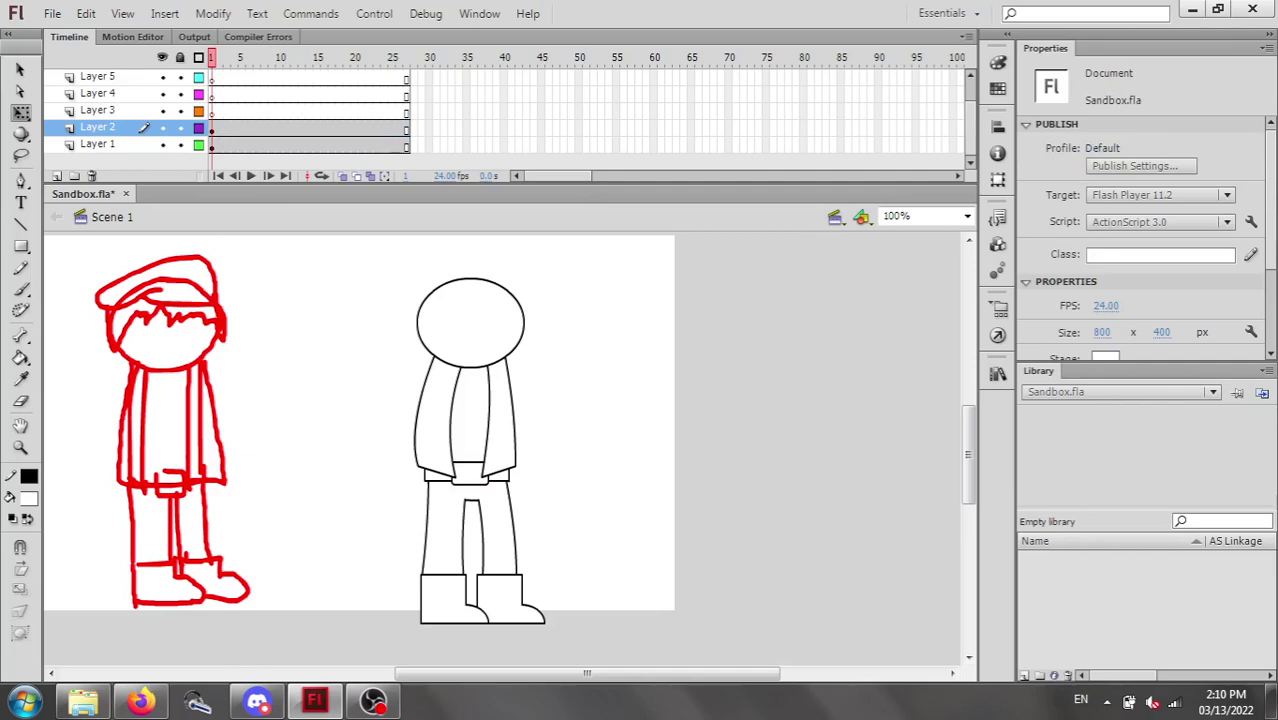
# Open the right-hand arm group and move its lower inner corner outward to narrow the sleeve.
pyautogui.click(501, 420)
pyautogui.doubleClick(501, 420)
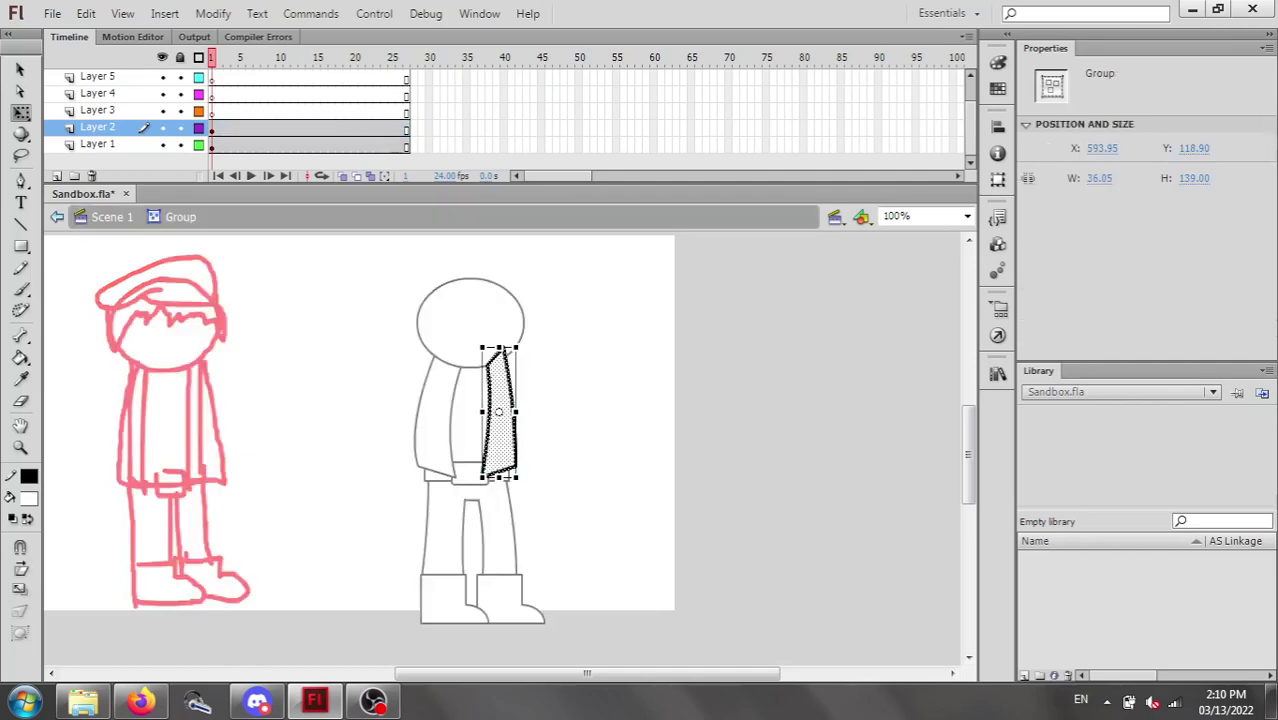
pyautogui.press('Escape')
pyautogui.click(501, 420)
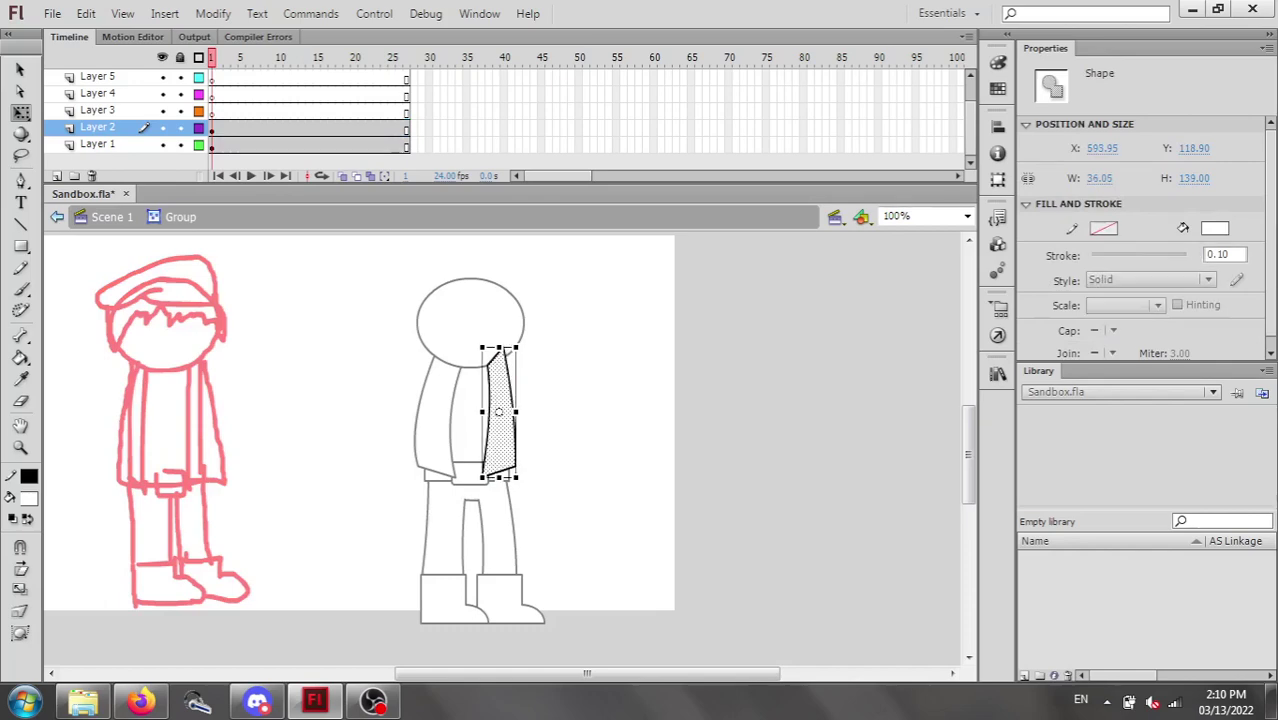
pyautogui.press('Escape')
pyautogui.moveTo(482, 477); pyautogui.dragTo(493, 470)
pyautogui.hotkey('ctrl', 'z')
pyautogui.hotkey('ctrl', 'z')
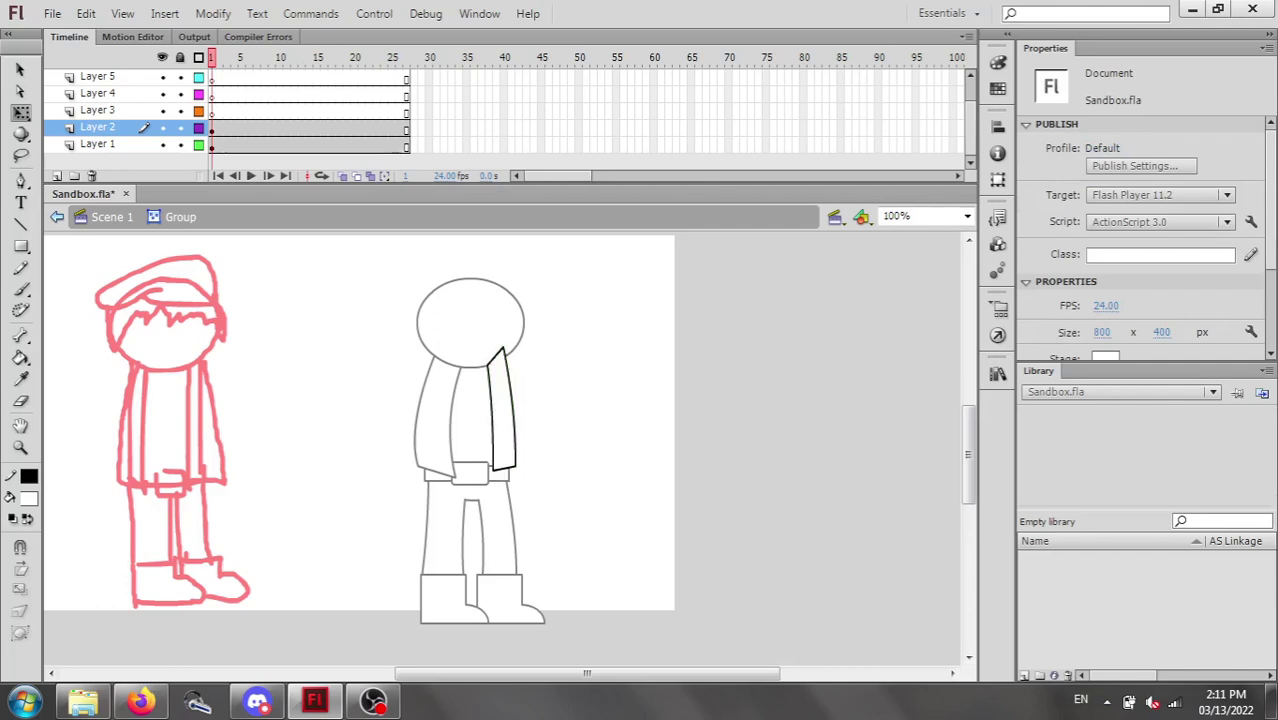
pyautogui.hotkey('ctrl', 'z')
pyautogui.hotkey('ctrl', 'z')
# Move the right-hand sleeve's lower outer corner slightly outward, curve its long edges gently, and leave the group.
pyautogui.moveTo(516, 425); pyautogui.dragTo(520, 465)
pyautogui.hotkey('ctrl', 'z')
pyautogui.hotkey('ctrl', 'z')
pyautogui.hotkey('ctrl', 'z')
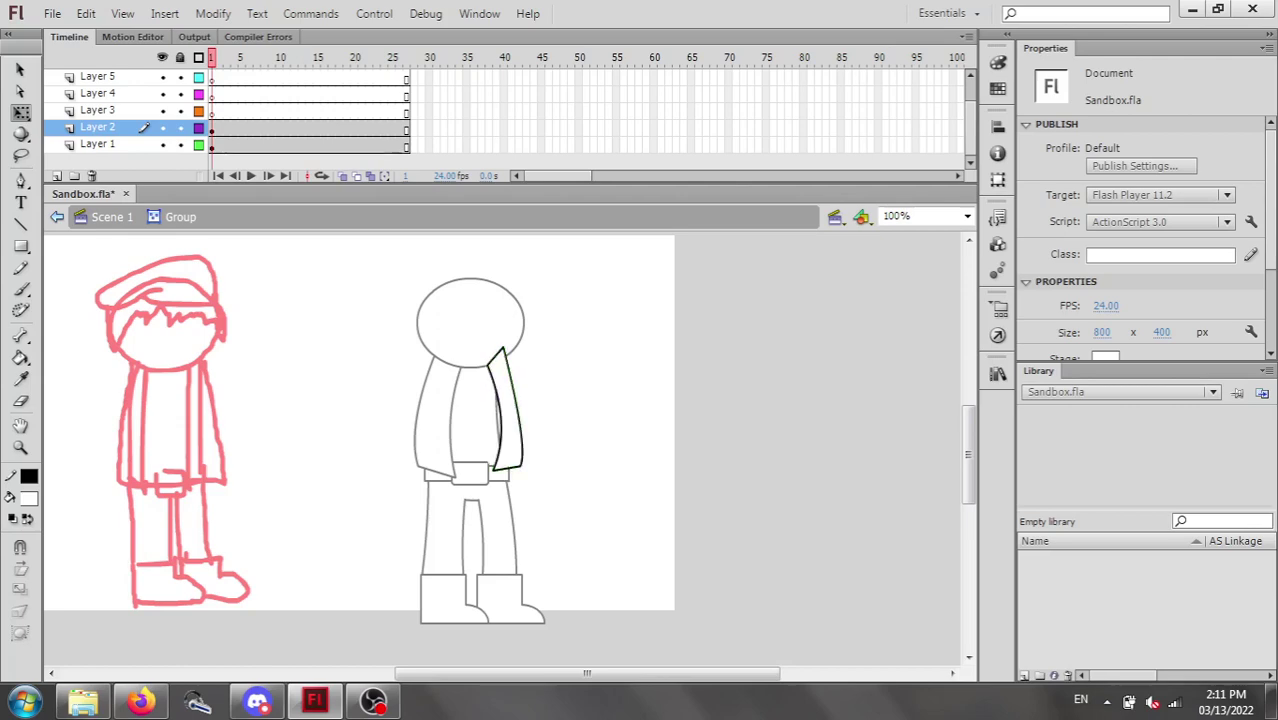
pyautogui.hotkey('ctrl', 'z')
pyautogui.moveTo(493, 425); pyautogui.dragTo(496, 426)
pyautogui.hotkey('ctrl', 'z')
pyautogui.hotkey('ctrl', 'z')
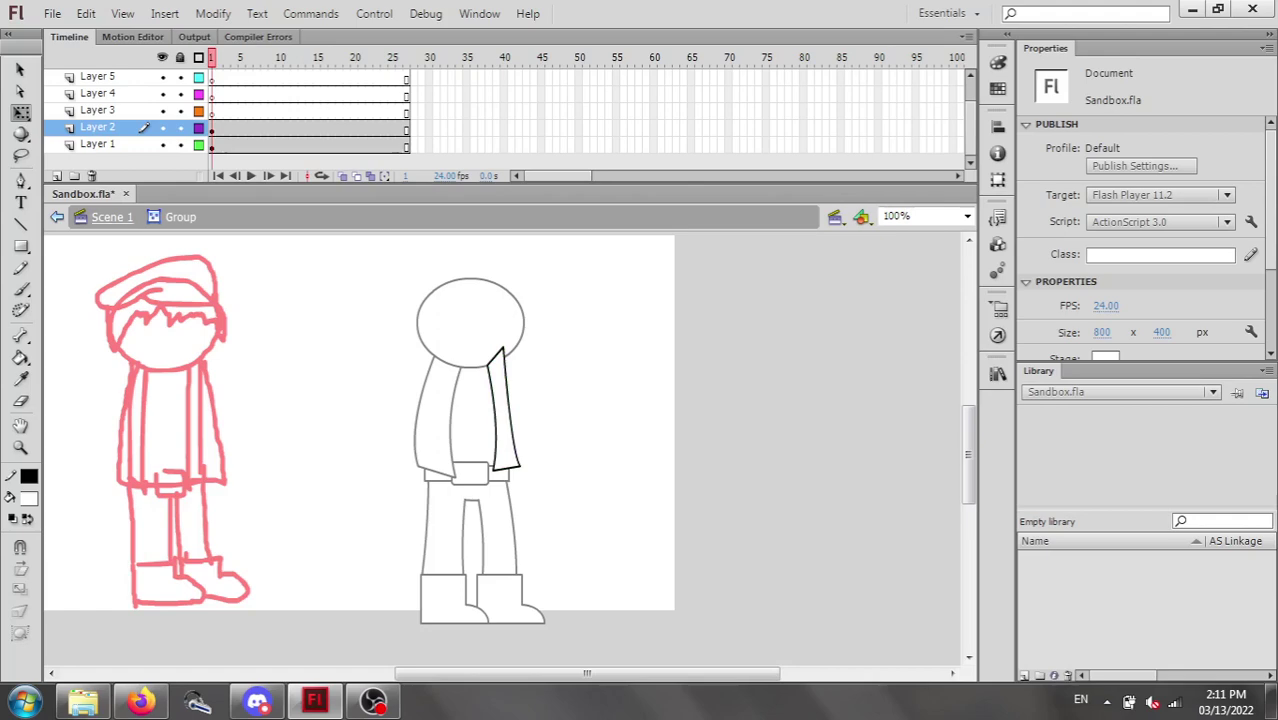
pyautogui.moveTo(337, 327); pyautogui.dragTo(668, 488)
pyautogui.doubleClick(668, 488)
pyautogui.click(668, 488)
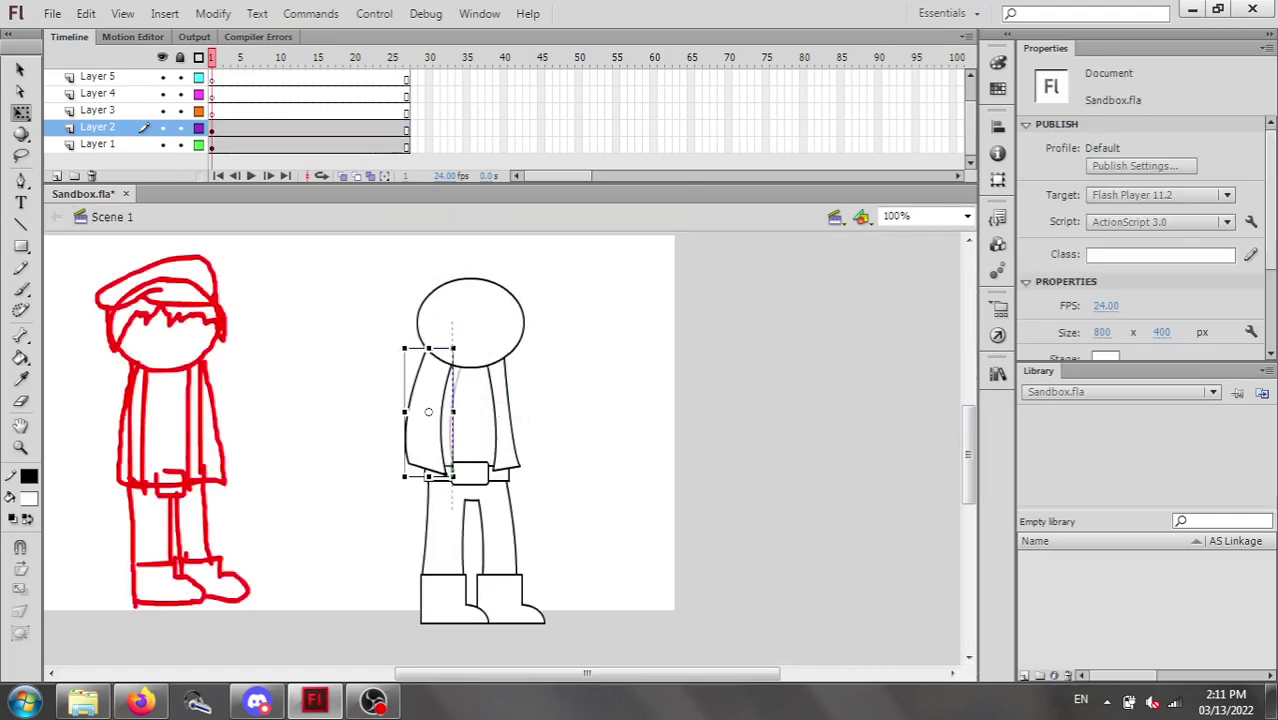
# In the left-hand arm group, shift both inner corners up and outward, curve the inner edge toward the sleeve, and leave the group.
pyautogui.click(428, 410)
pyautogui.doubleClick(428, 410)
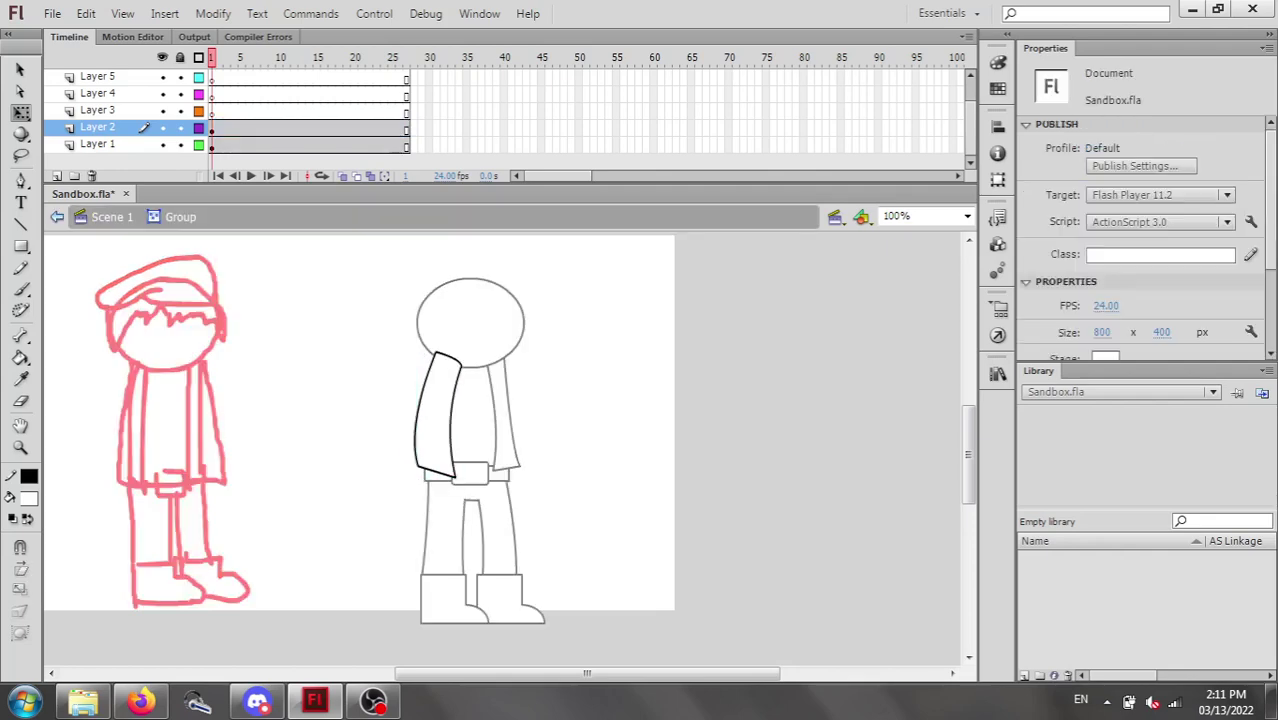
pyautogui.moveTo(455, 477); pyautogui.dragTo(450, 470)
pyautogui.moveTo(459, 366); pyautogui.dragTo(455, 360)
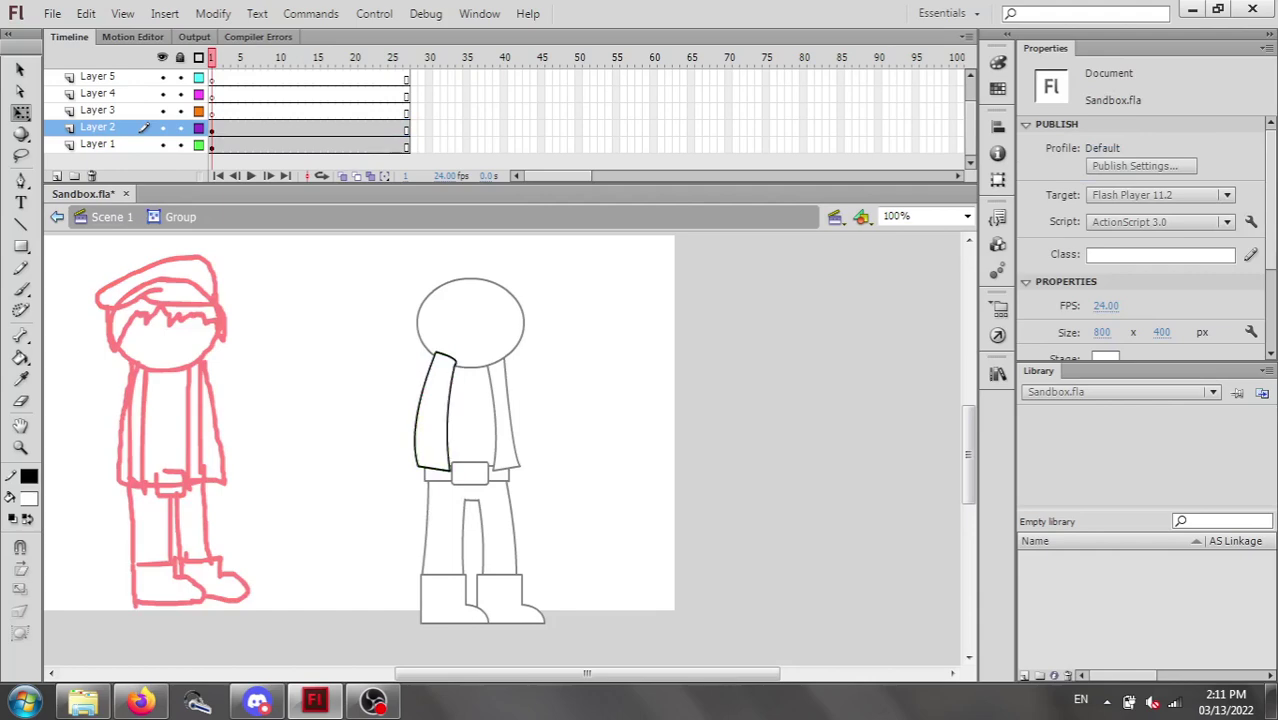
pyautogui.moveTo(448, 430); pyautogui.dragTo(444, 431)
pyautogui.moveTo(279, 320); pyautogui.dragTo(656, 505)
pyautogui.doubleClick(656, 505)
pyautogui.click(656, 505)
pyautogui.scroll(2, 656, 505)
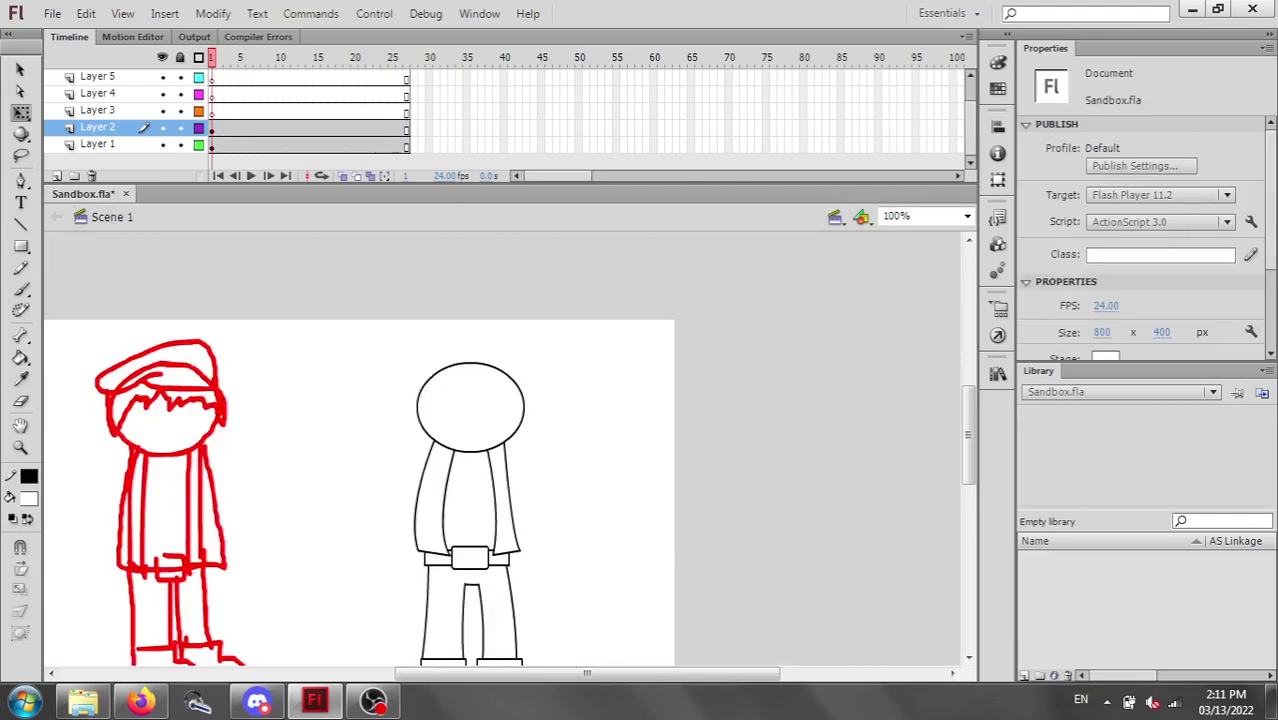
pyautogui.press('o')
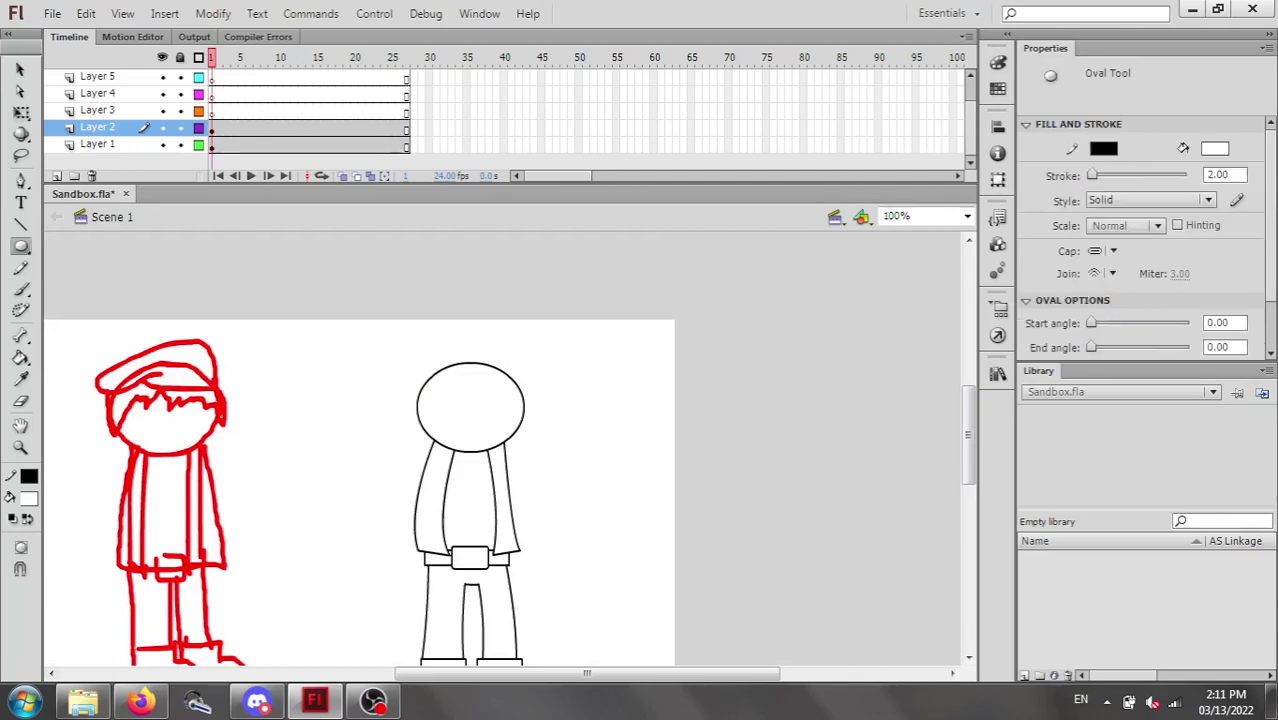
pyautogui.press('n')
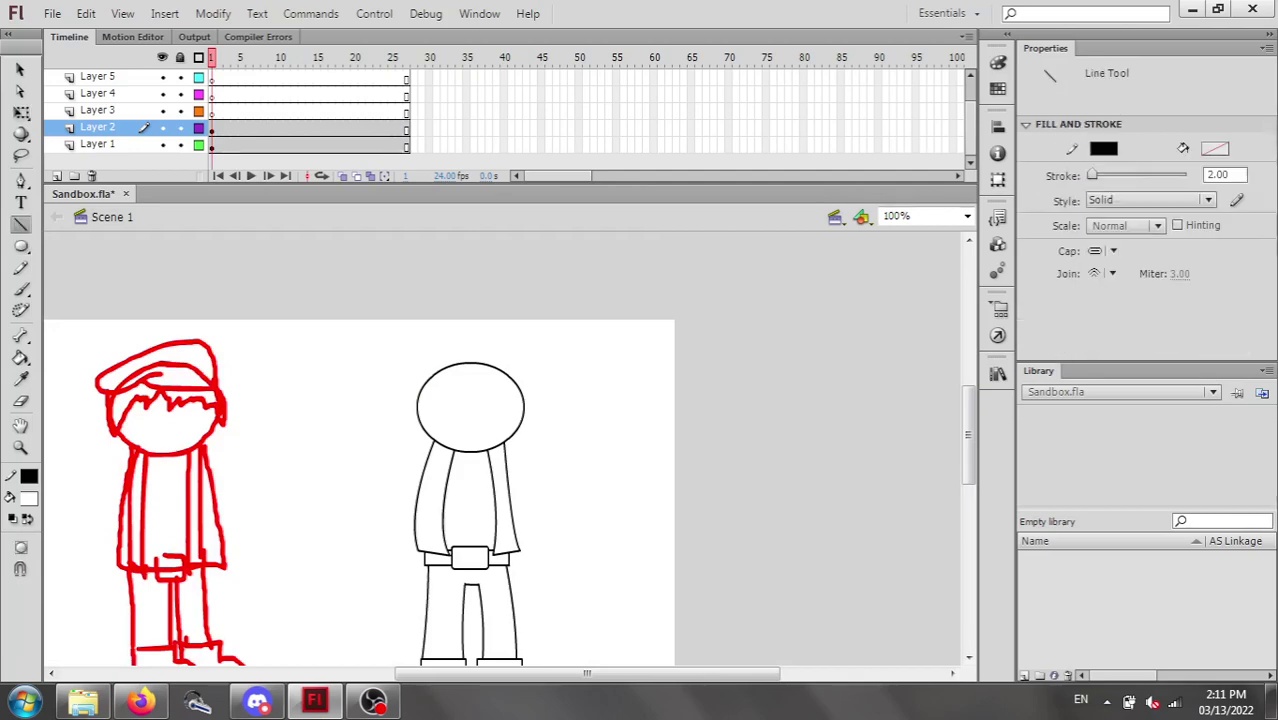
pyautogui.press('r')
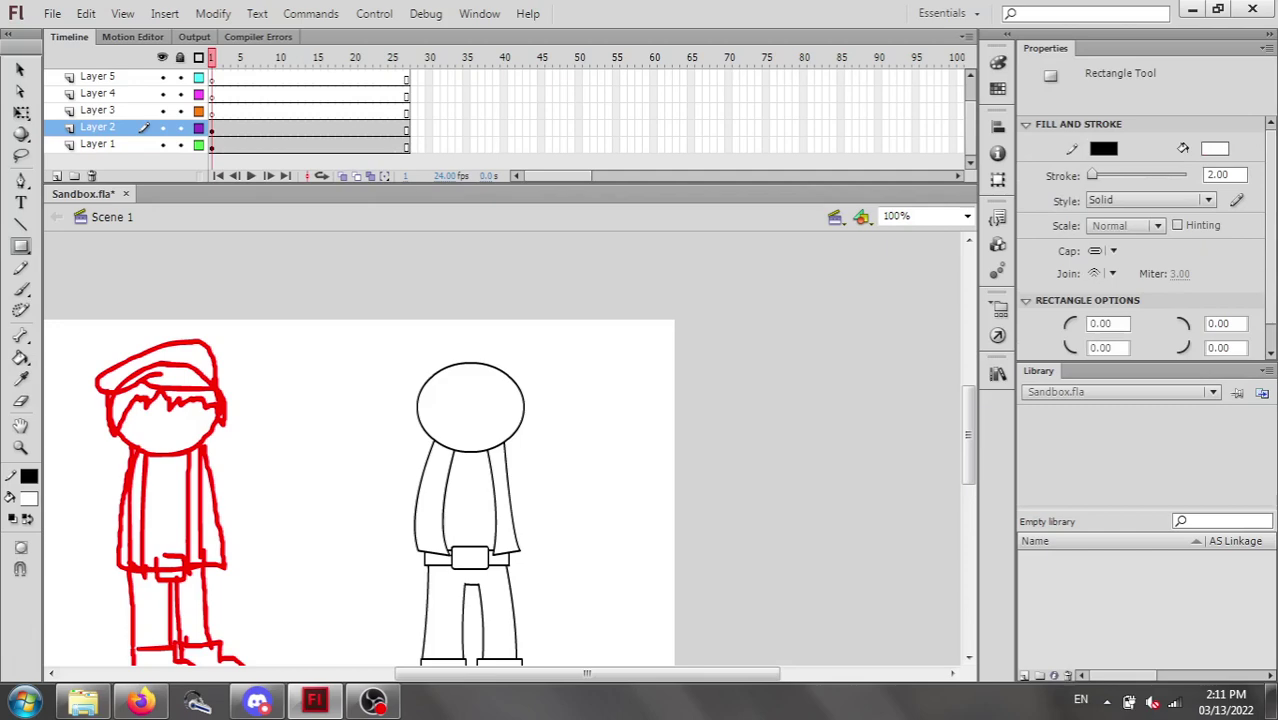
pyautogui.moveTo(560, 343); pyautogui.dragTo(651, 397)
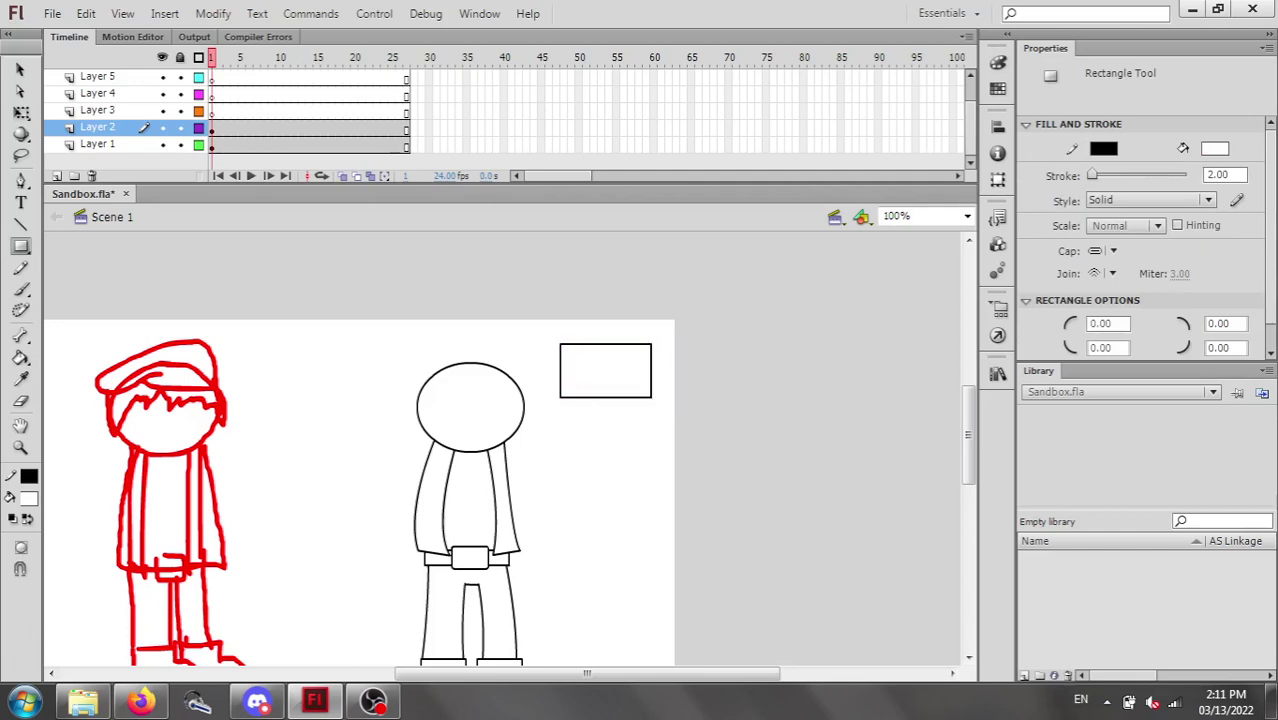
pyautogui.press('v')
pyautogui.moveTo(550, 328); pyautogui.dragTo(697, 461)
pyautogui.hotkey('ctrl', 'z')
pyautogui.hotkey('ctrl', 'z')
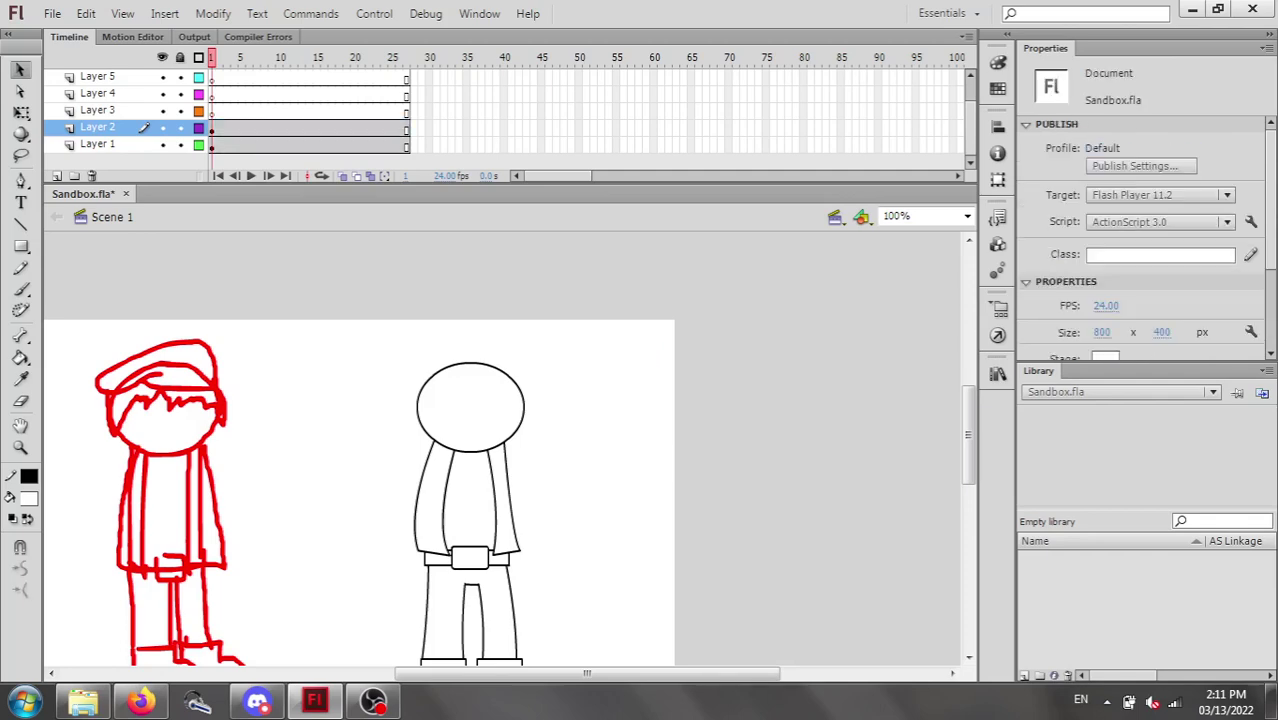
# Draw a slanted line beside the head, bend it into a three-segment hair outline about 205 by 107 px, and group it.
pyautogui.press('n')
pyautogui.moveTo(554, 436); pyautogui.dragTo(746, 382)
pyautogui.press('v')
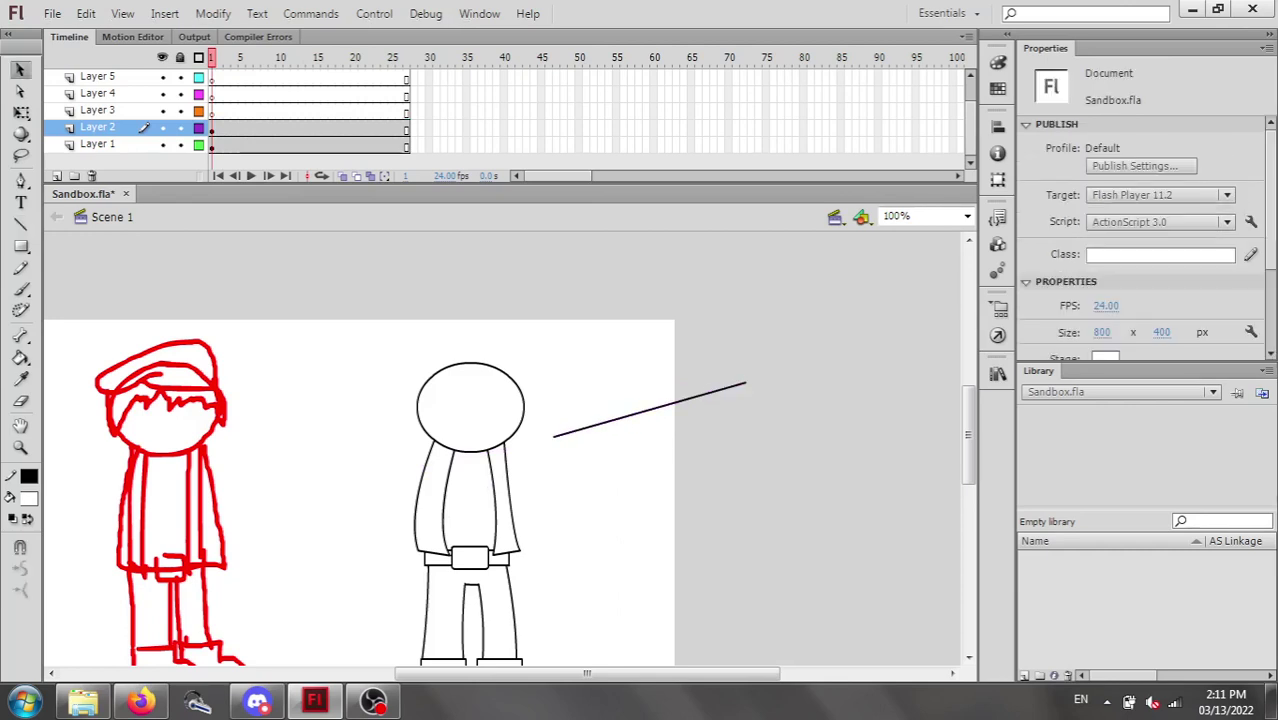
pyautogui.moveTo(650, 409); pyautogui.dragTo(686, 337)
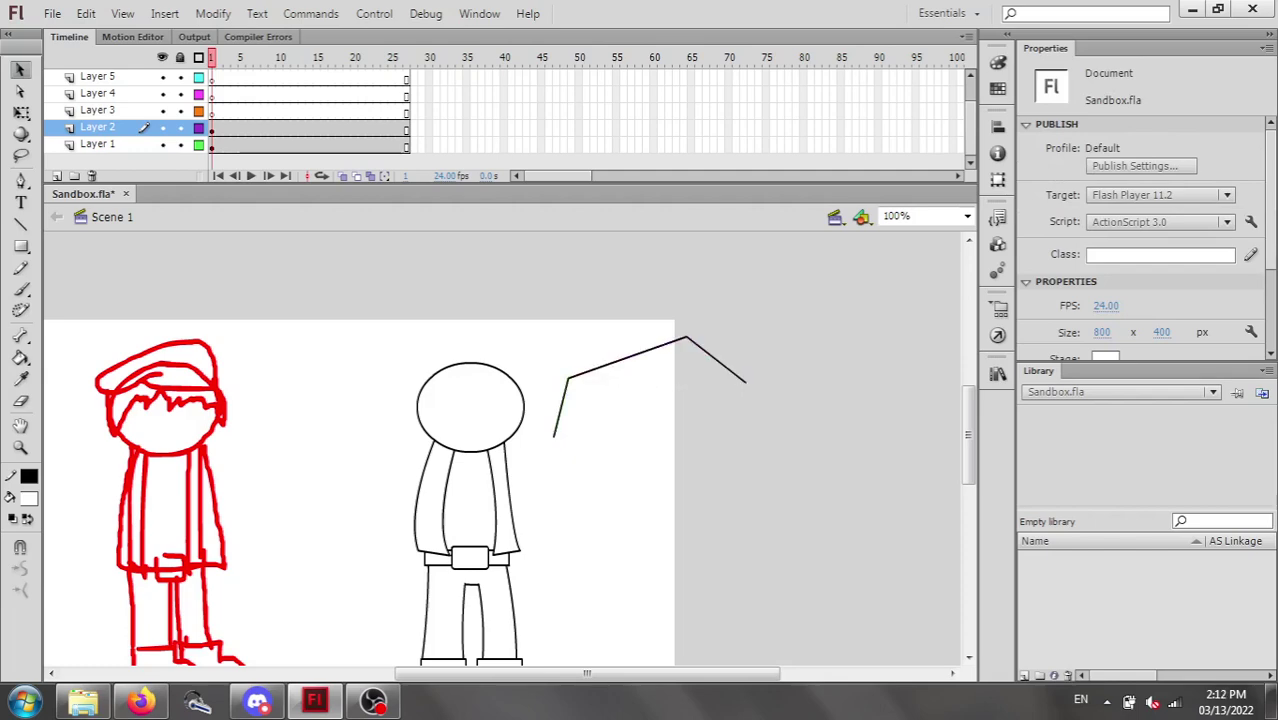
pyautogui.moveTo(755, 312); pyautogui.dragTo(535, 473)
pyautogui.moveTo(754, 473); pyautogui.dragTo(754, 473)
pyautogui.hotkey('ctrl', 'g')
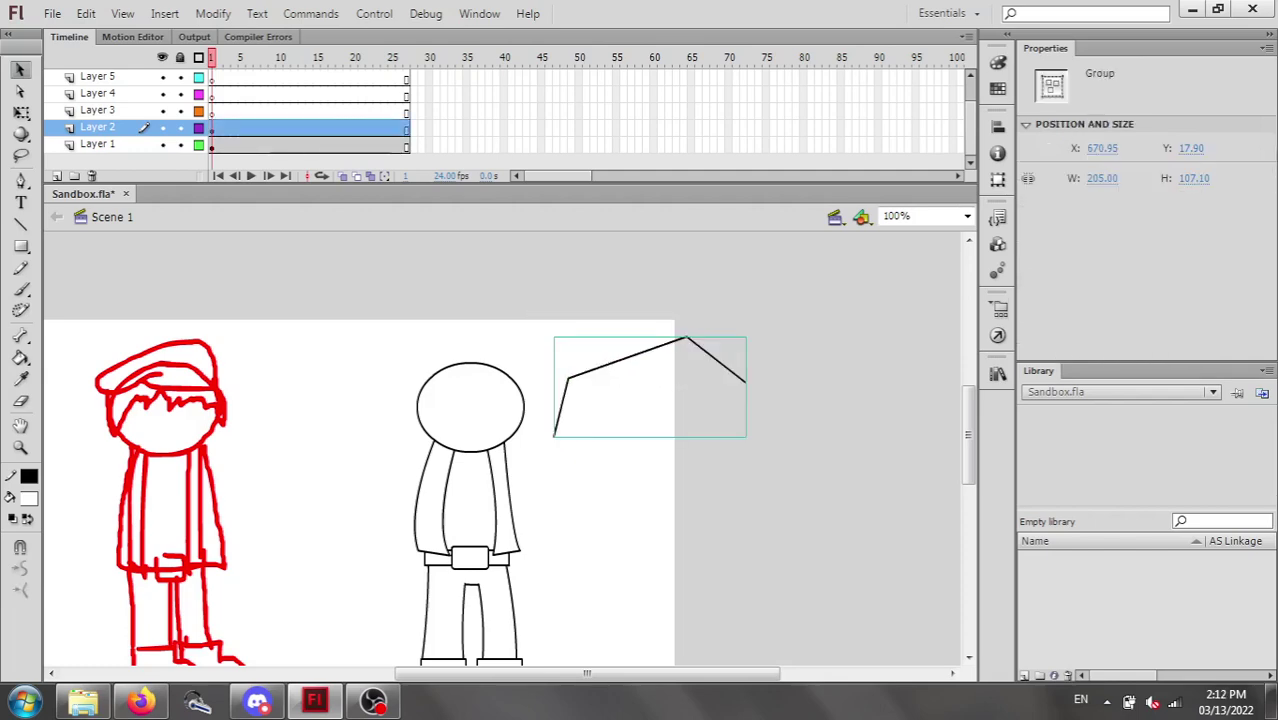
# Move the grouped hair outline over the head and open the group for editing.
pyautogui.moveTo(628, 358); pyautogui.dragTo(450, 376)
pyautogui.click(610, 420)
pyautogui.doubleClick(450, 376)
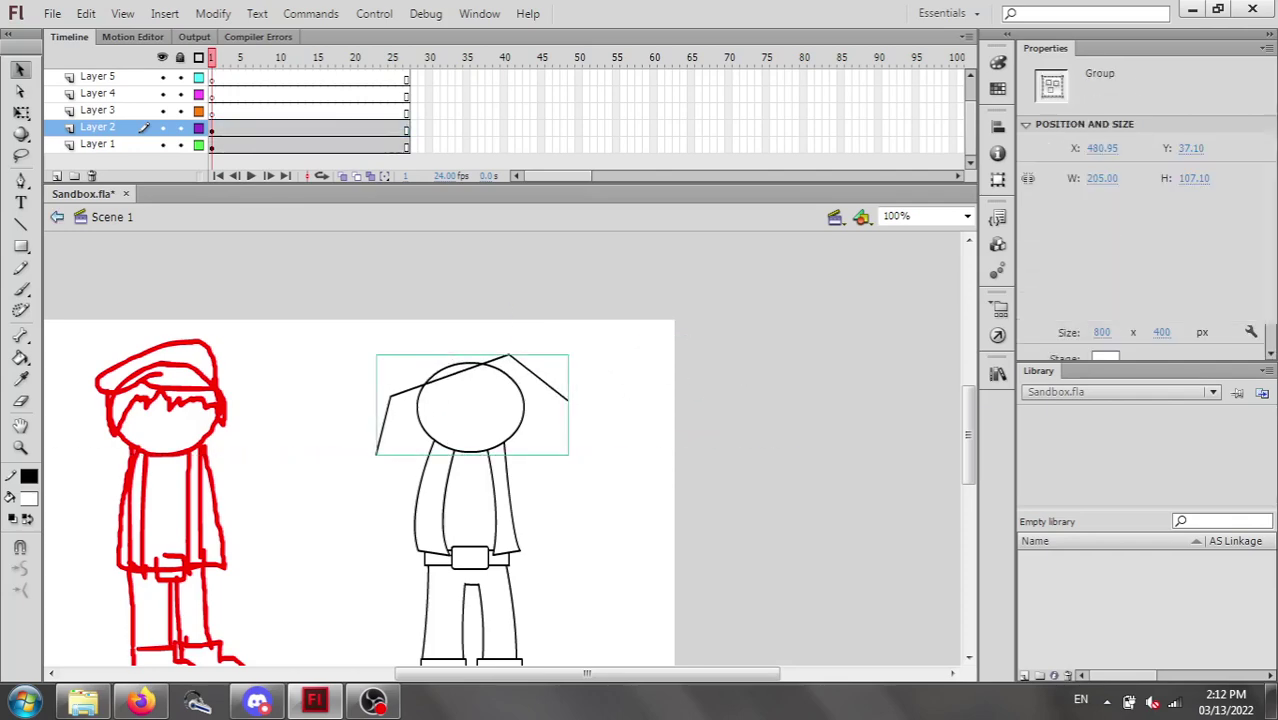
# Reposition the hair outline's corners and add one at the right so the segments wrap around the crown and down the head's right side.
pyautogui.click(600, 440)
pyautogui.hotkey('ctrl', '=')
pyautogui.scroll(-4, 502, 449)
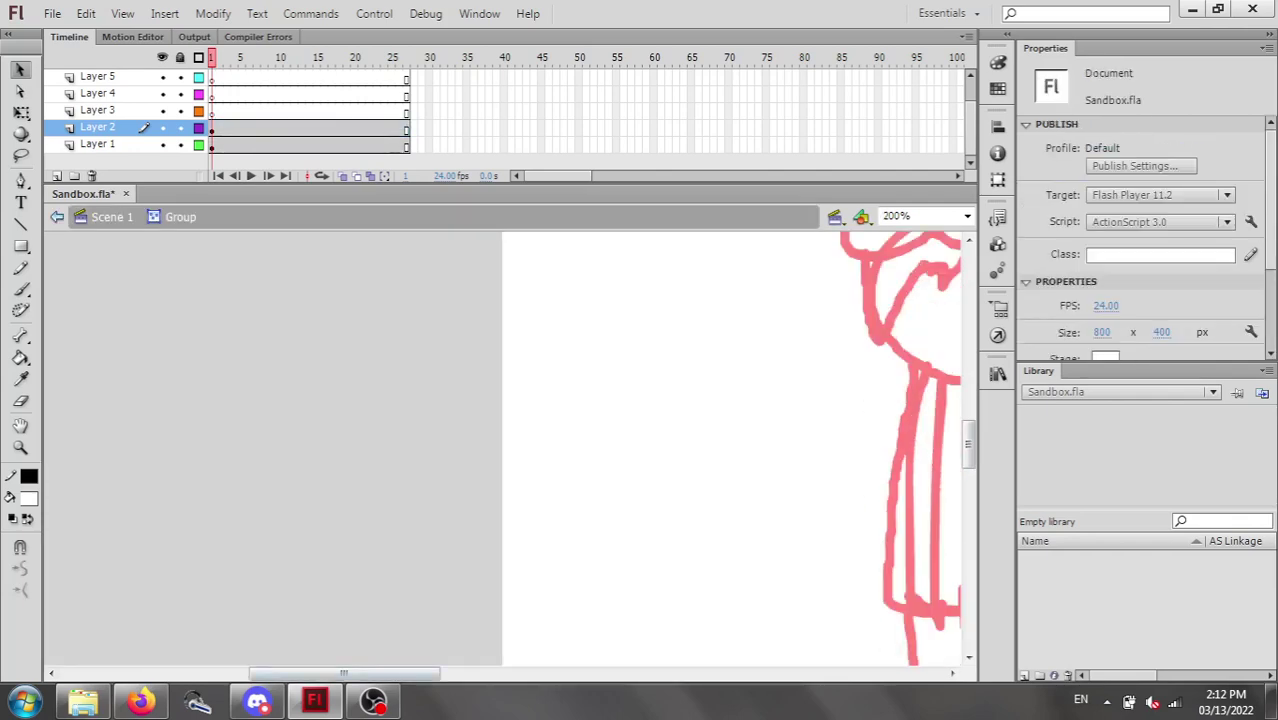
pyautogui.moveTo(344, 674); pyautogui.dragTo(583, 674)
pyautogui.scroll(1, 502, 449)
pyautogui.scroll(2, 502, 449)
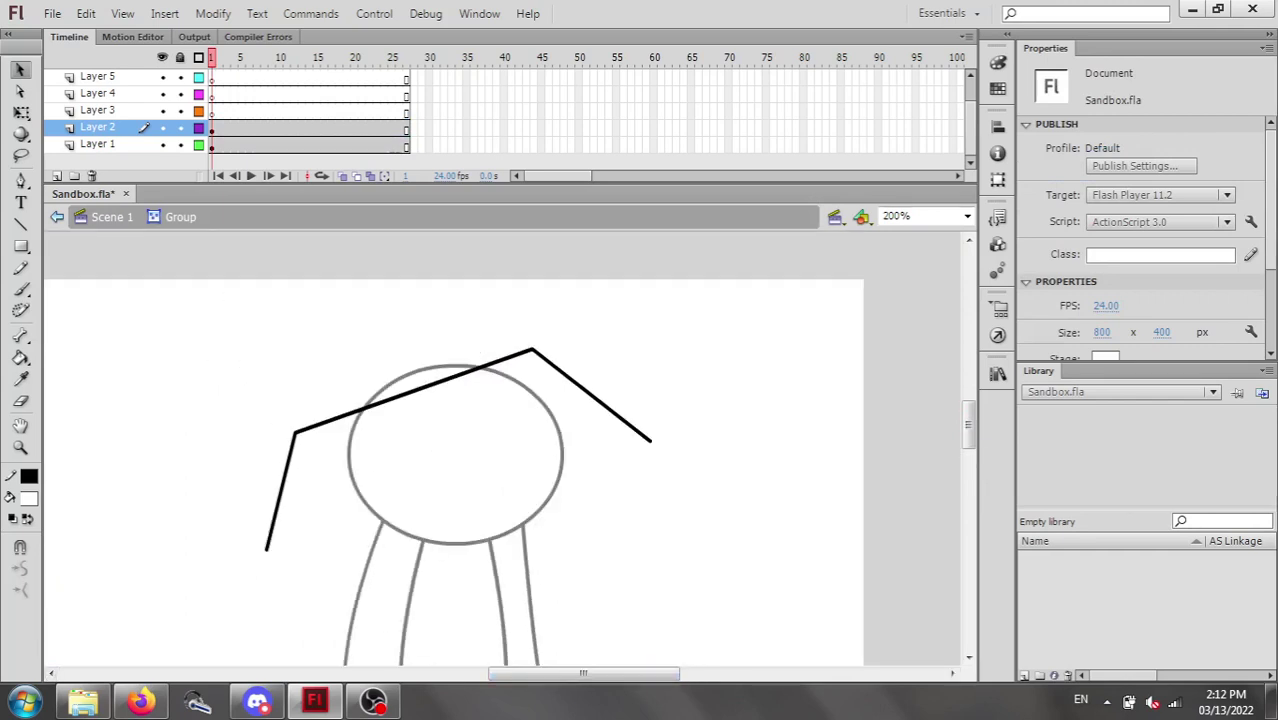
pyautogui.moveTo(295, 432); pyautogui.dragTo(347, 405)
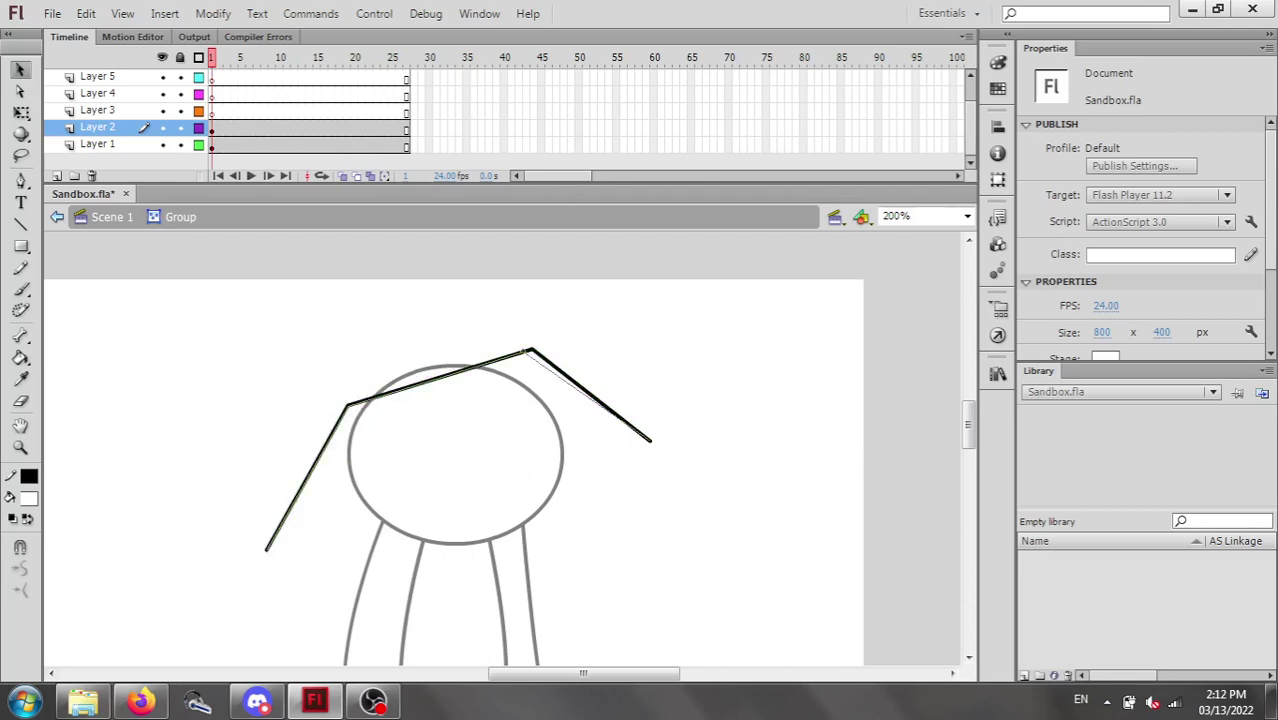
pyautogui.moveTo(532, 349); pyautogui.dragTo(486, 357)
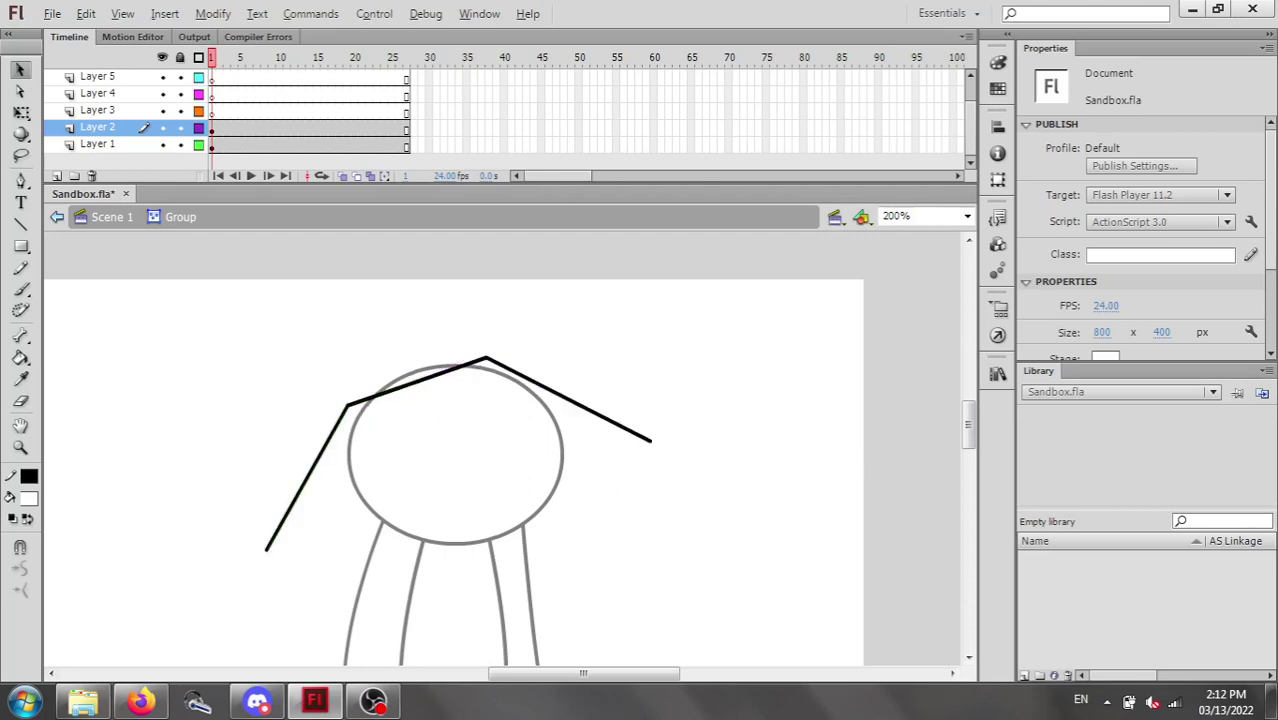
pyautogui.moveTo(596, 413); pyautogui.dragTo(638, 389)
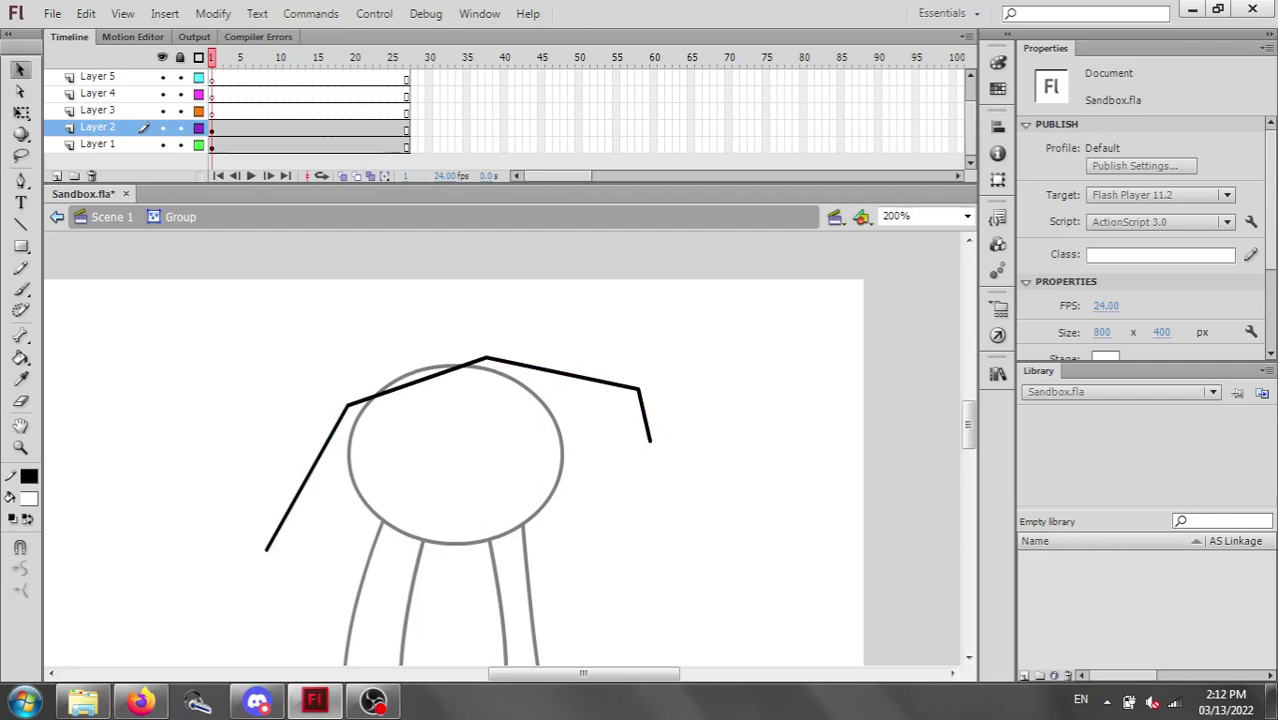
pyautogui.moveTo(650, 441); pyautogui.dragTo(567, 521)
pyautogui.moveTo(638, 389); pyautogui.dragTo(562, 394)
pyautogui.moveTo(486, 357); pyautogui.dragTo(398, 364)
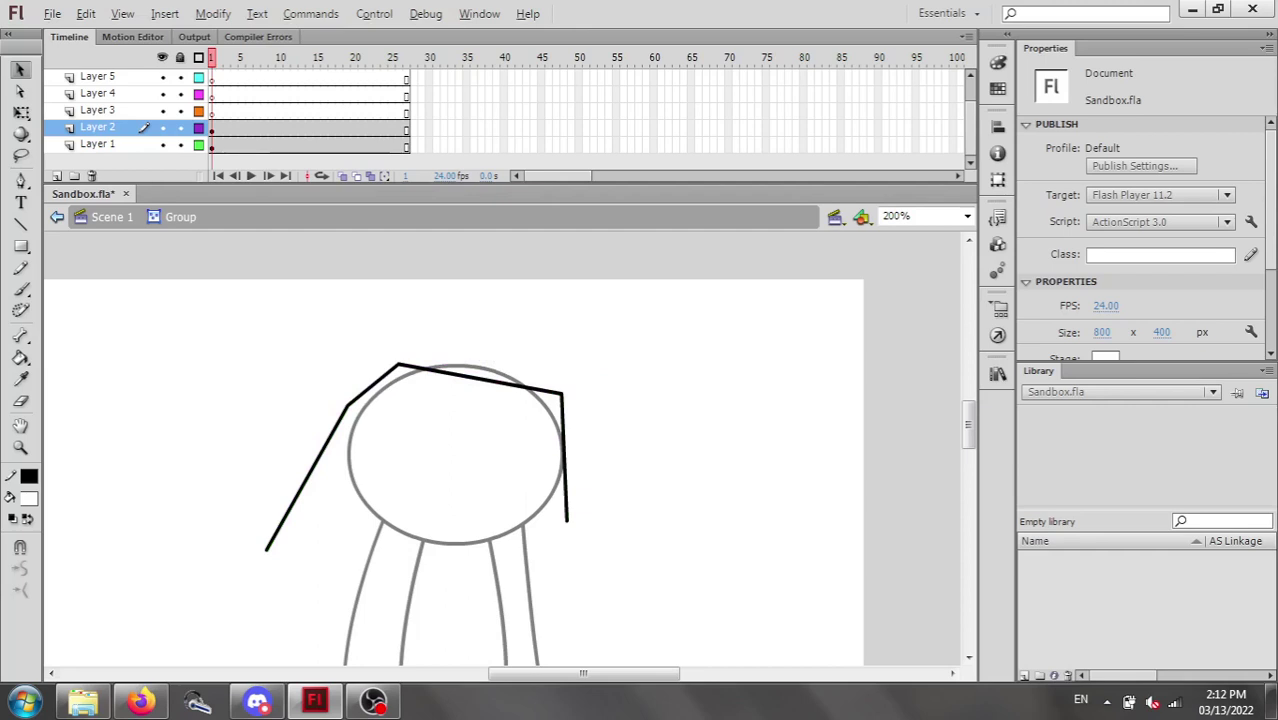
# Form a pointed, curved hair lock along the head's left side, folding the line's free end back across the face.
pyautogui.moveTo(291, 507); pyautogui.dragTo(322, 534)
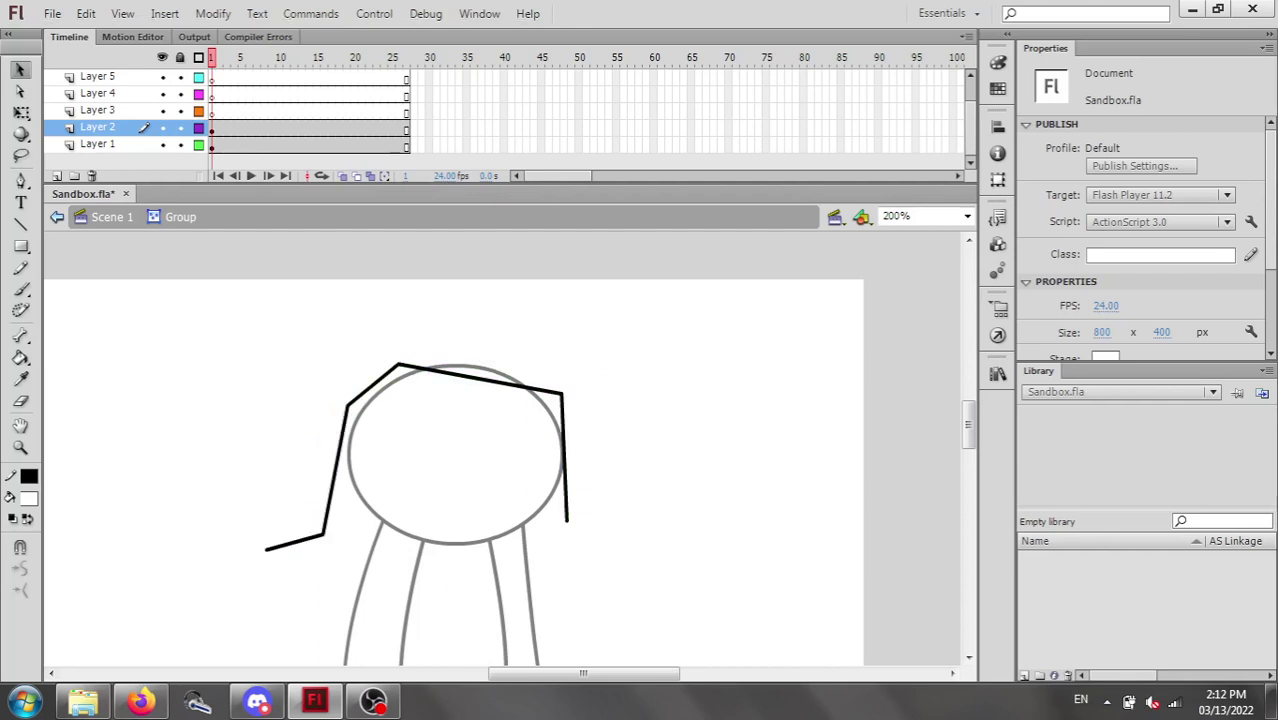
pyautogui.moveTo(258, 560); pyautogui.dragTo(418, 438)
pyautogui.click(250, 572)
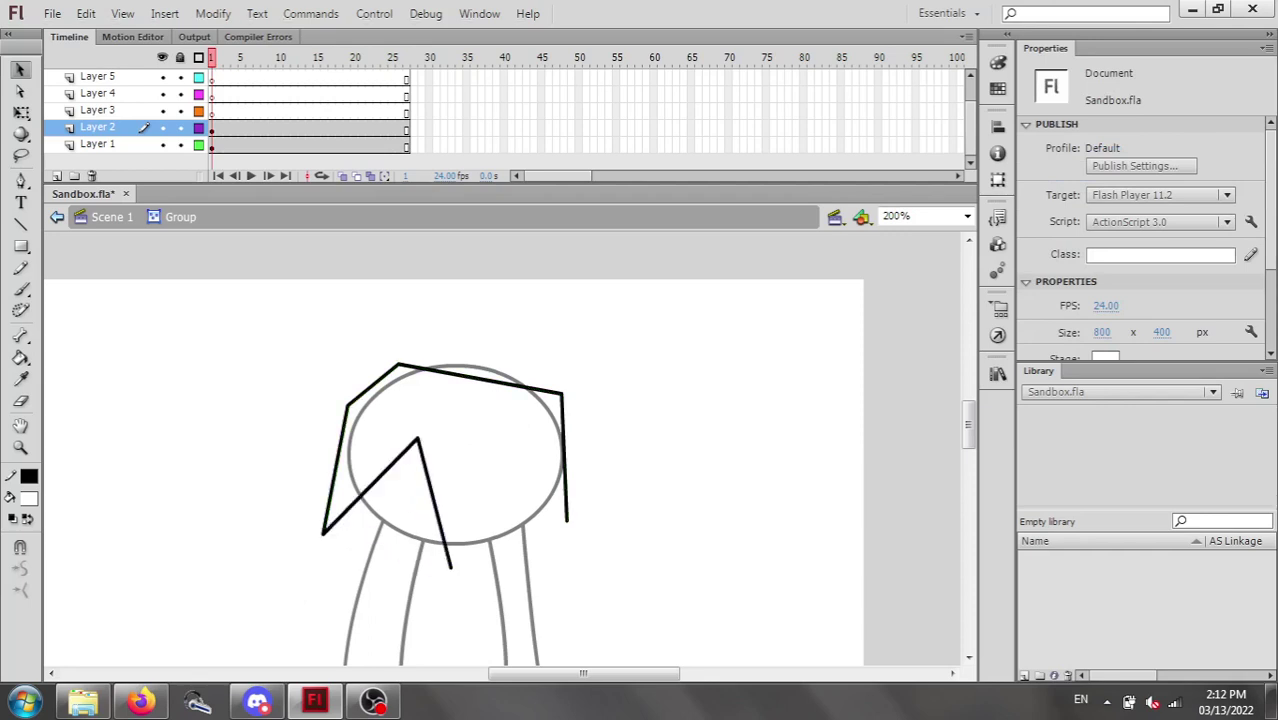
pyautogui.moveTo(322, 534); pyautogui.dragTo(352, 535)
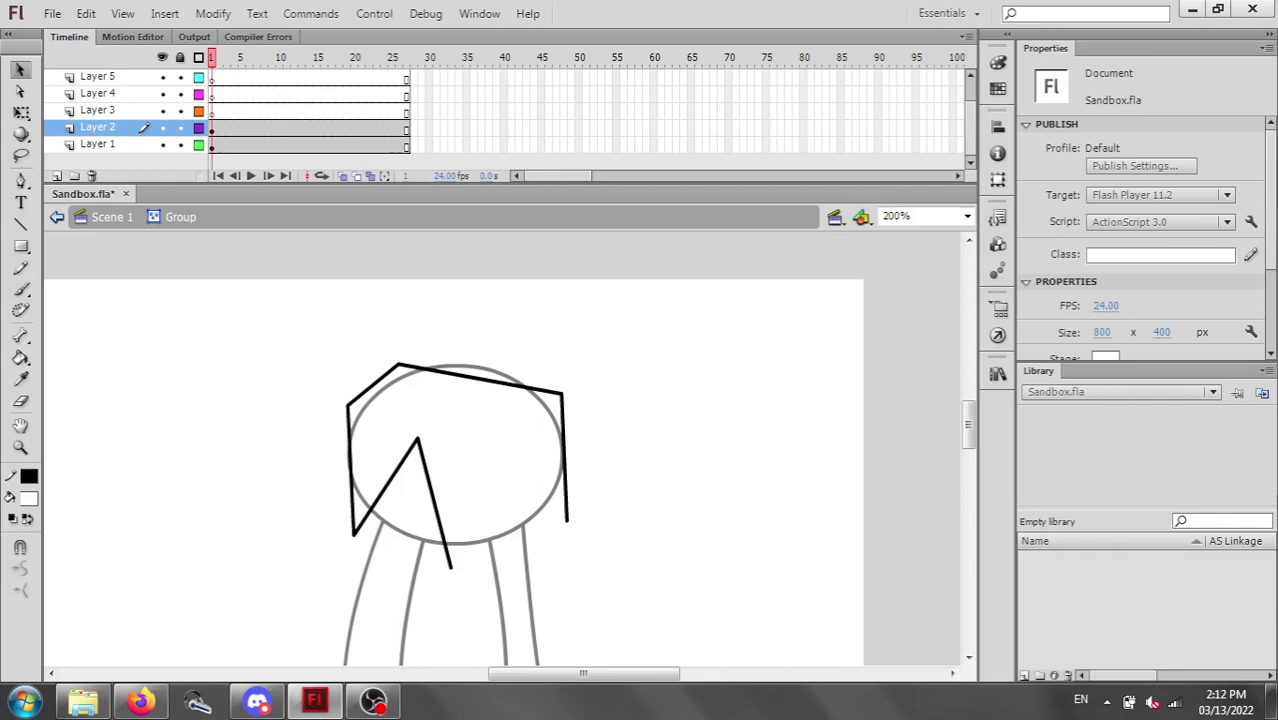
pyautogui.moveTo(351, 472); pyautogui.dragTo(339, 473)
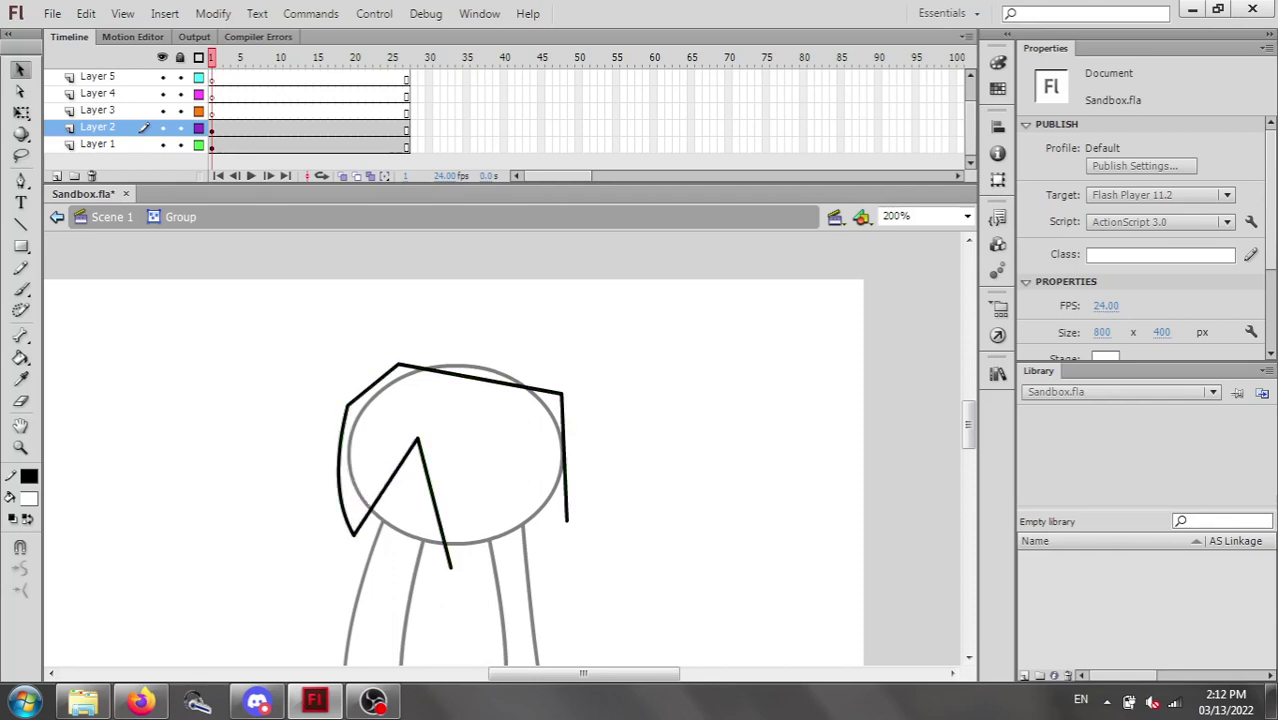
pyautogui.moveTo(418, 438); pyautogui.dragTo(378, 427)
pyautogui.moveTo(367, 476); pyautogui.dragTo(358, 464)
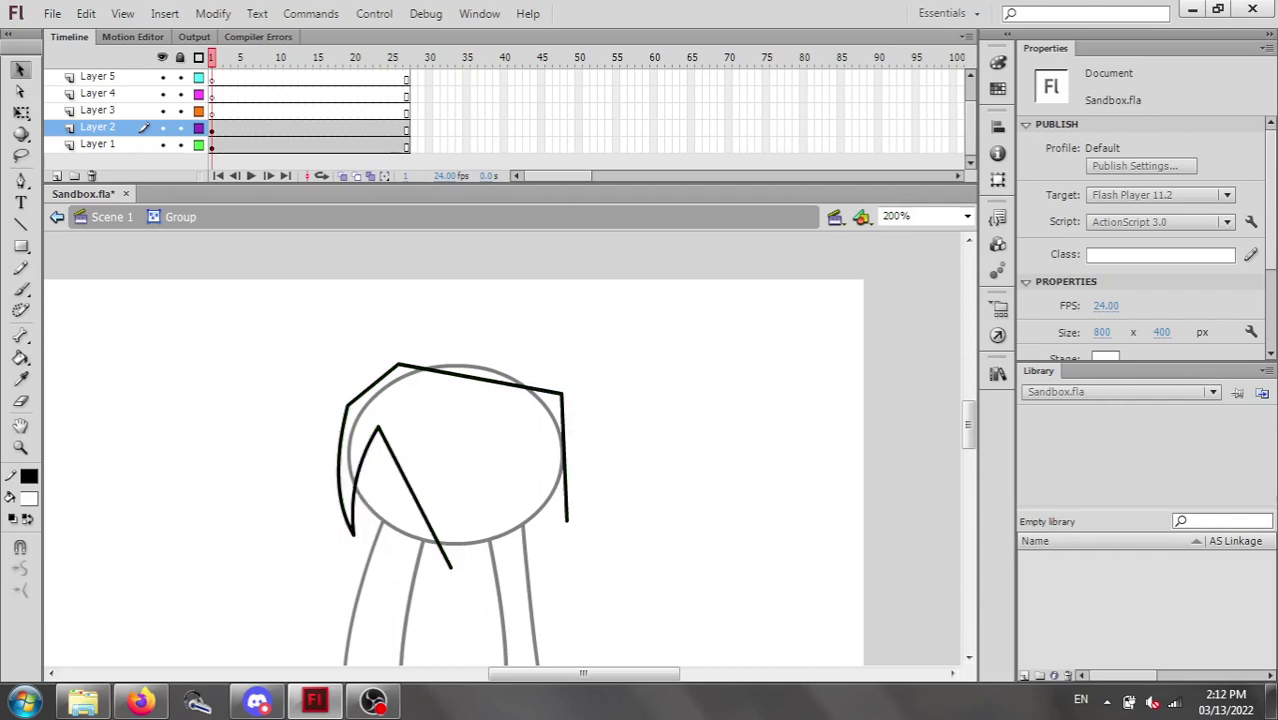
# Curve the hair outline's top segments and adjust their two left corners to follow the crown of the head.
pyautogui.moveTo(480, 379); pyautogui.dragTo(482, 355)
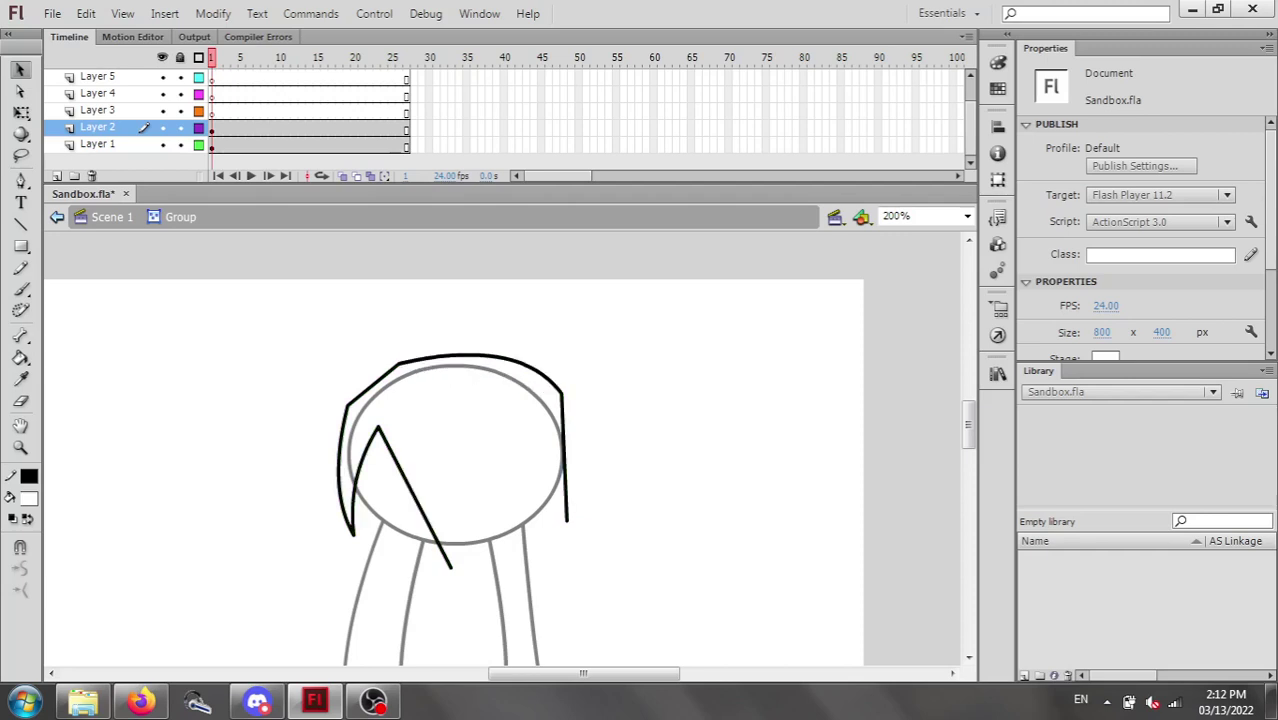
pyautogui.moveTo(374, 385); pyautogui.dragTo(365, 375)
pyautogui.click(367, 377)
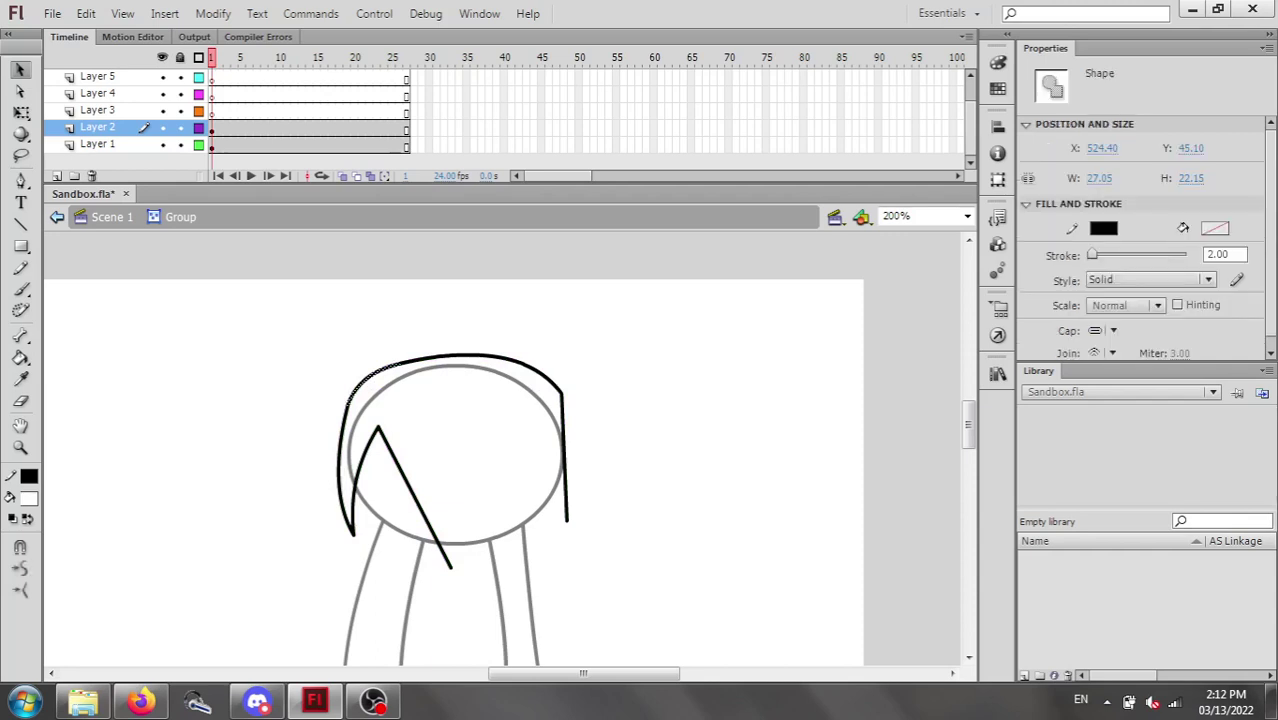
pyautogui.click(385, 335)
pyautogui.moveTo(399, 364); pyautogui.dragTo(406, 370)
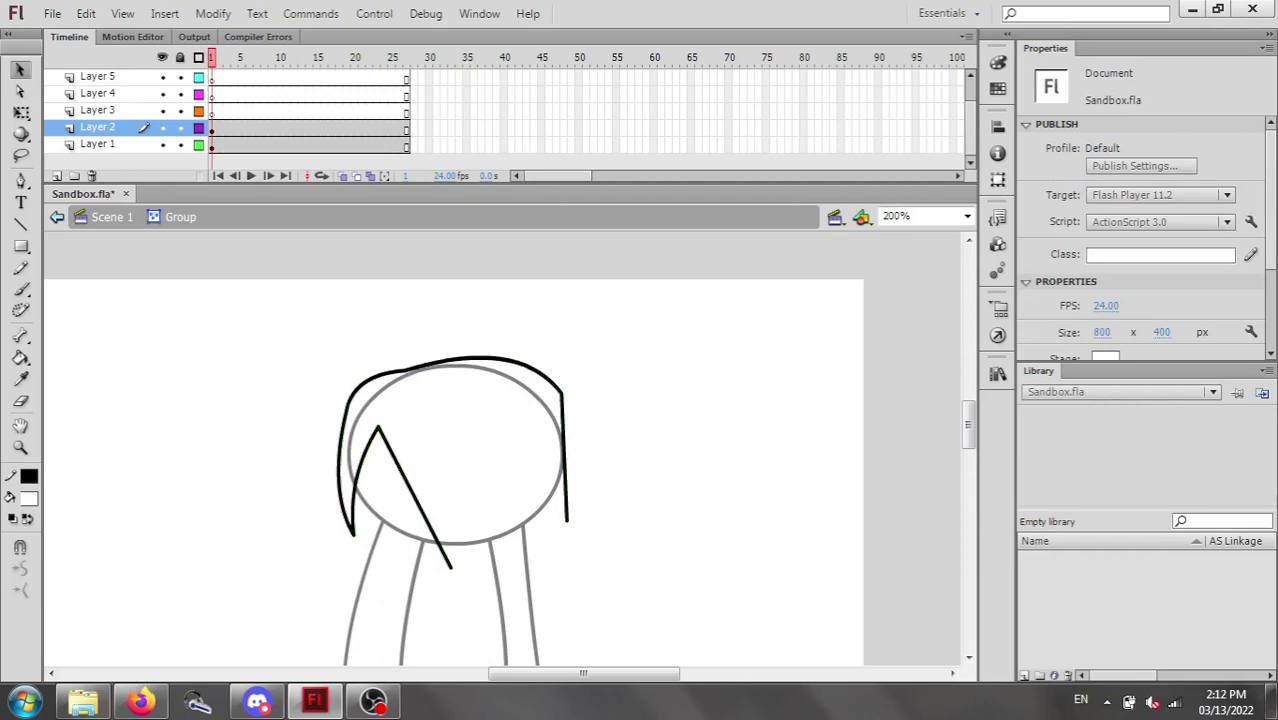
pyautogui.moveTo(348, 405); pyautogui.dragTo(375, 385)
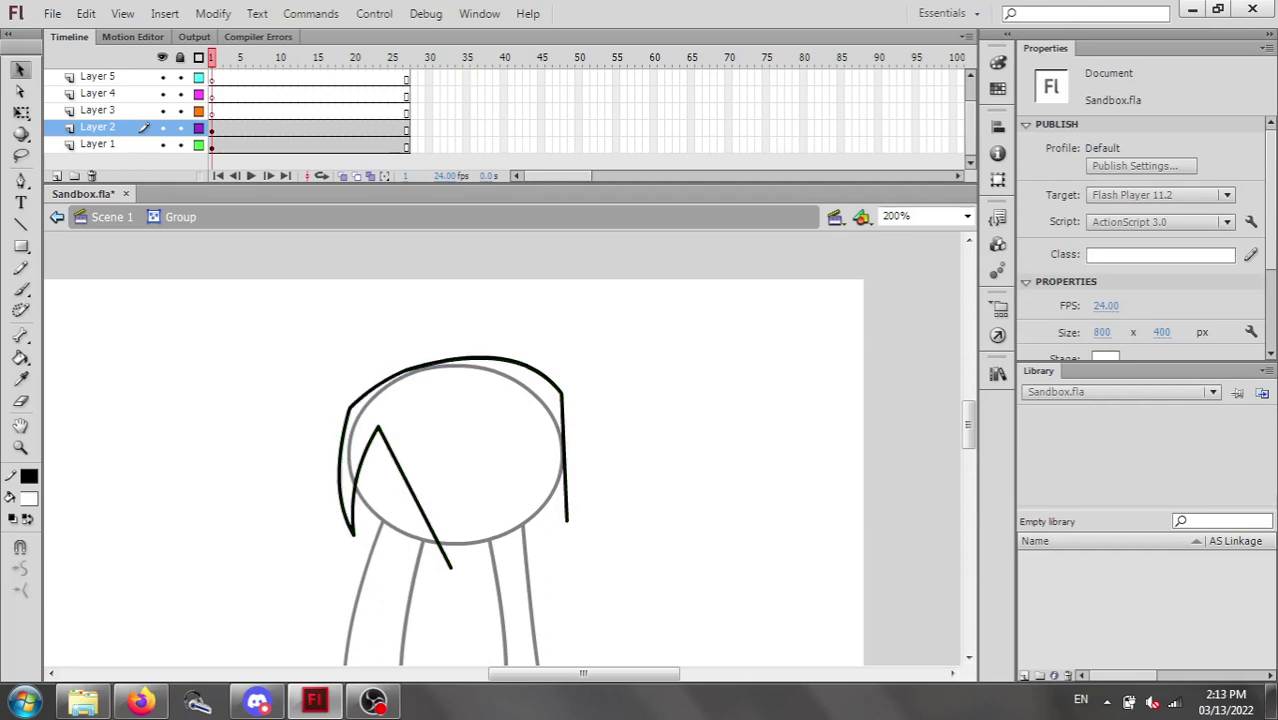
# Fit the hair outline's upper-right corner and free end to the head's right edge, and slightly shorten the left lock.
pyautogui.moveTo(562, 393); pyautogui.dragTo(563, 416)
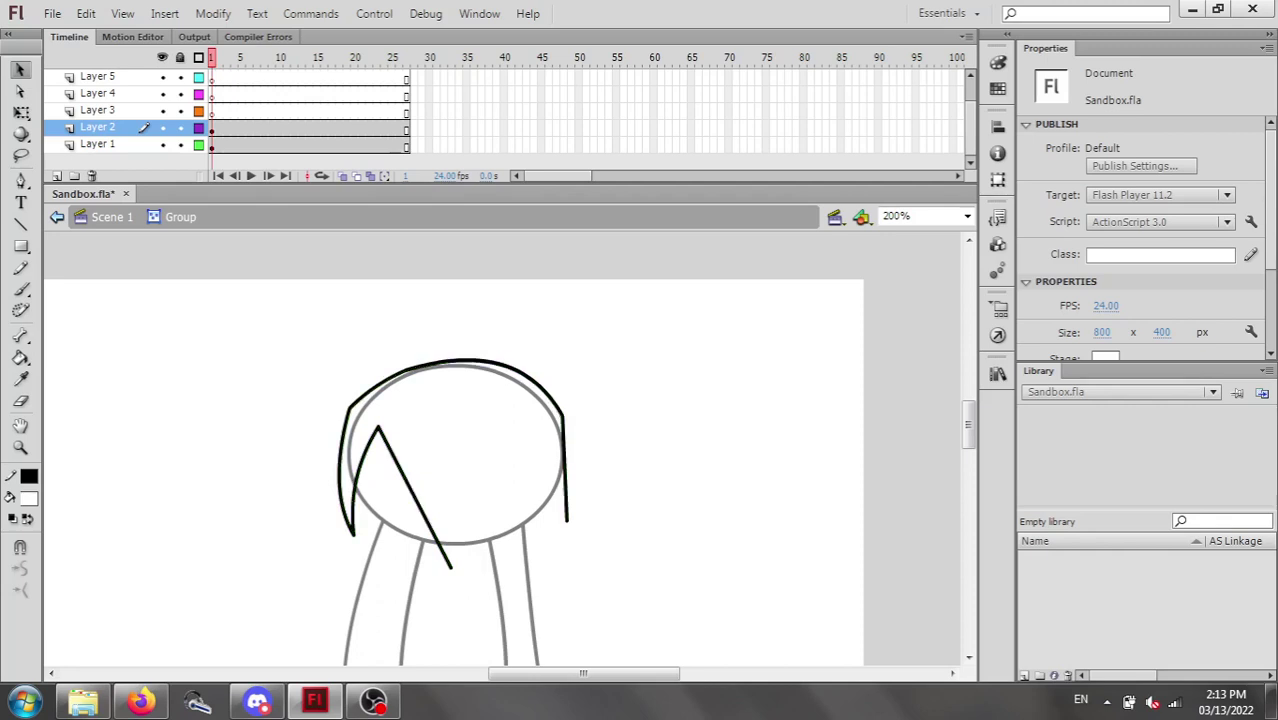
pyautogui.moveTo(567, 519); pyautogui.dragTo(550, 535)
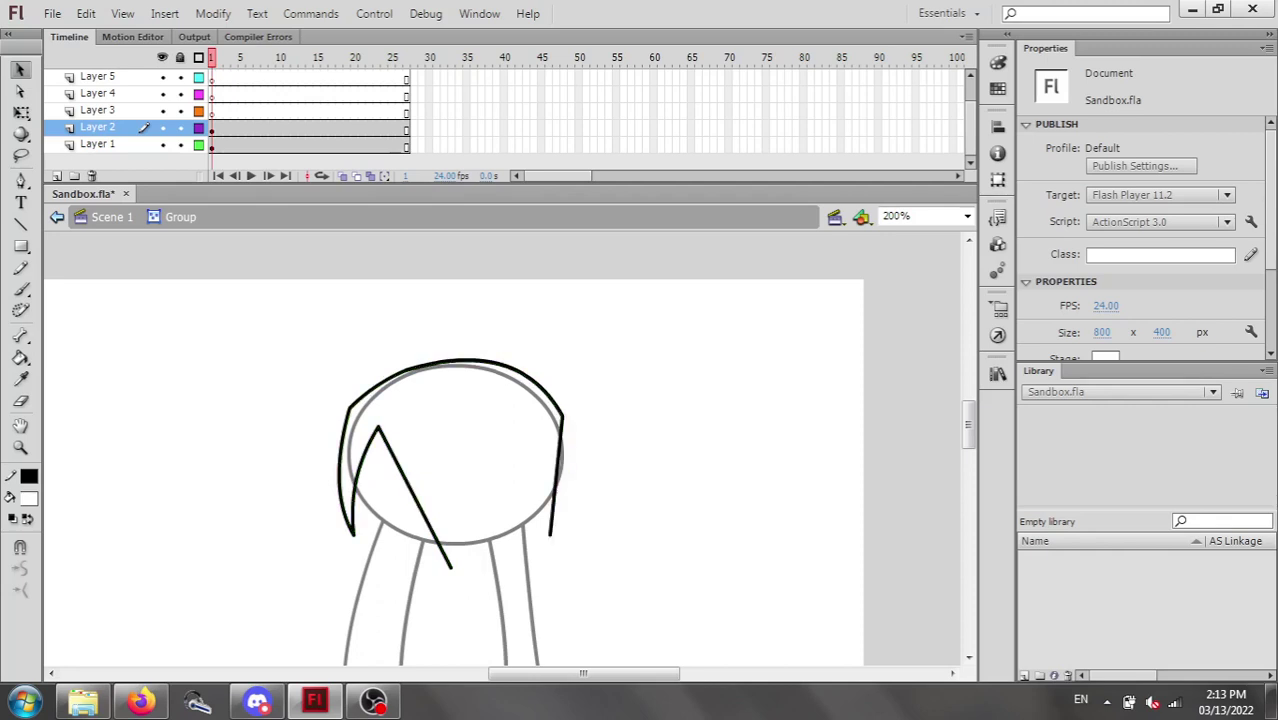
pyautogui.moveTo(556, 478); pyautogui.dragTo(571, 474)
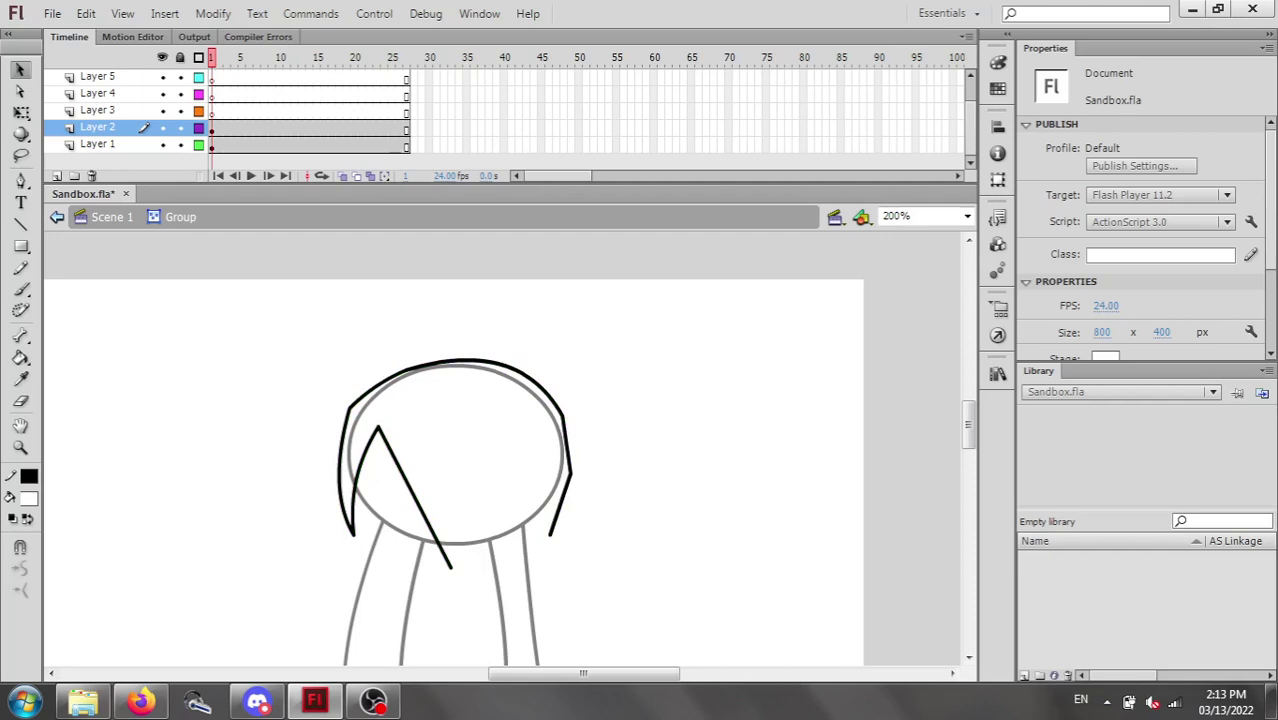
pyautogui.hotkey('ctrl', 'z')
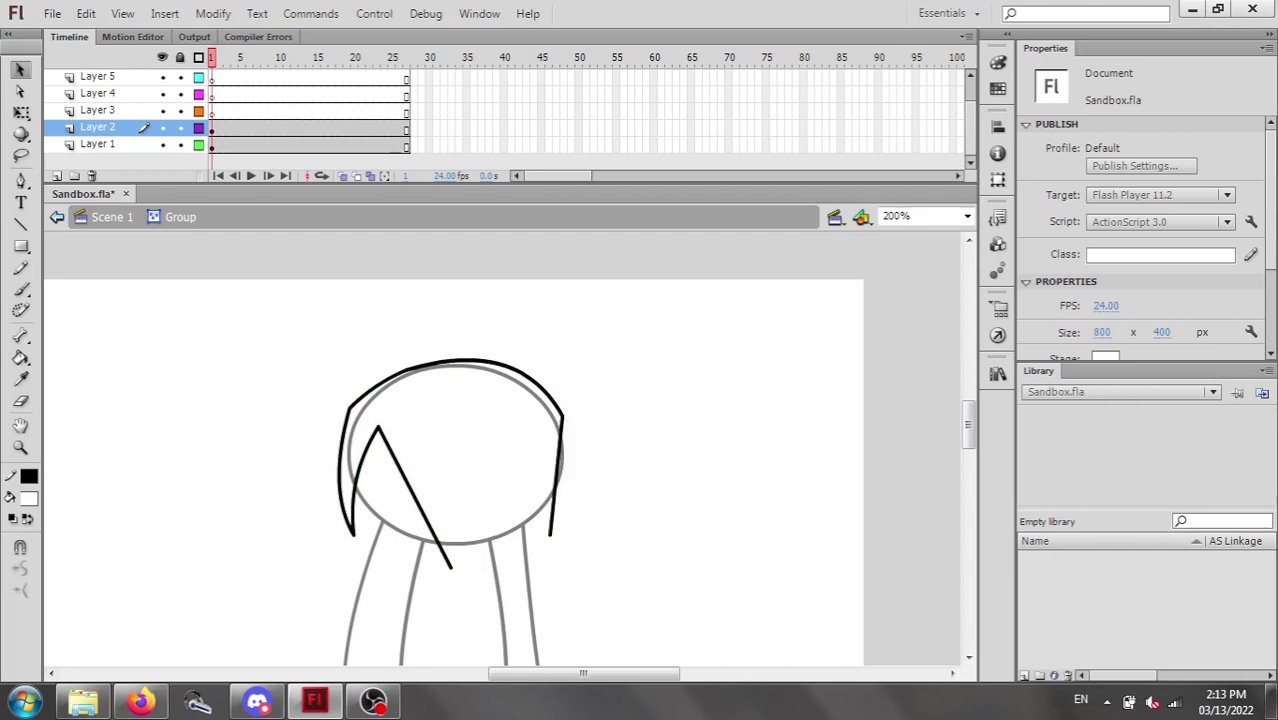
pyautogui.moveTo(551, 535); pyautogui.dragTo(560, 510)
pyautogui.moveTo(352, 534); pyautogui.dragTo(350, 521)
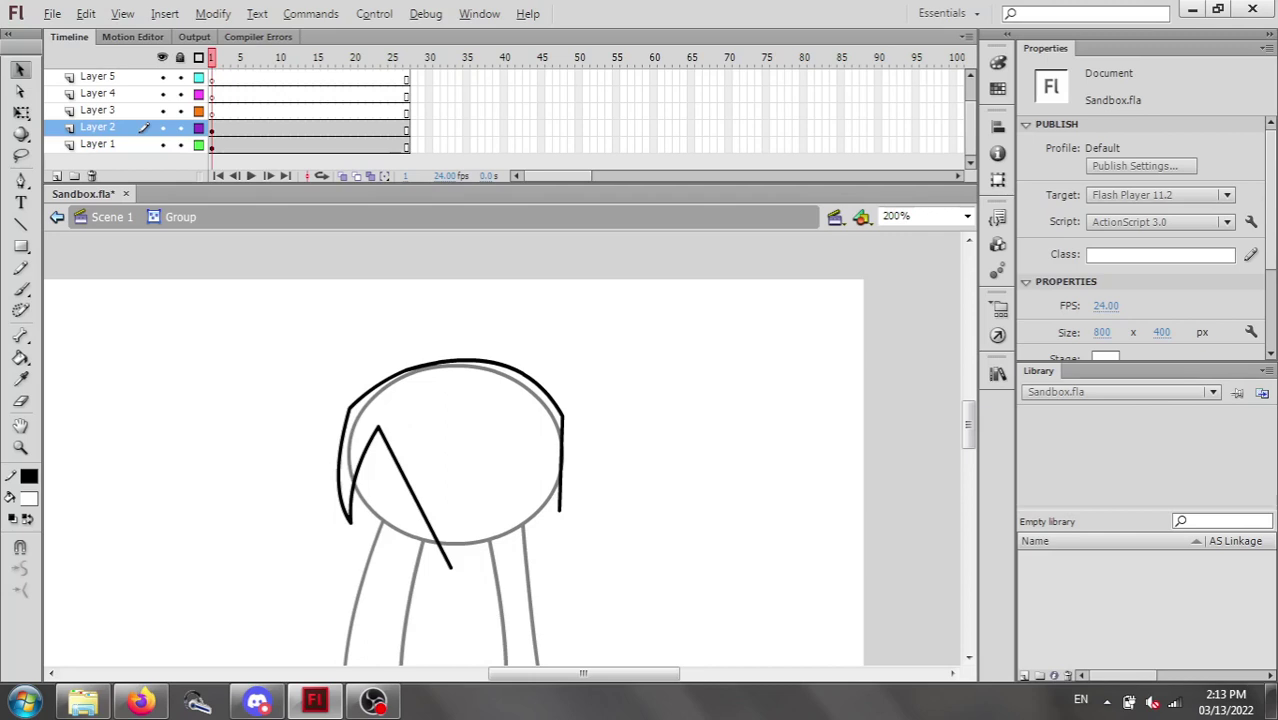
# Bend the line crossing the face and join its free end to the hair's lower-right end, closing the outline.
pyautogui.moveTo(416, 499); pyautogui.dragTo(496, 459)
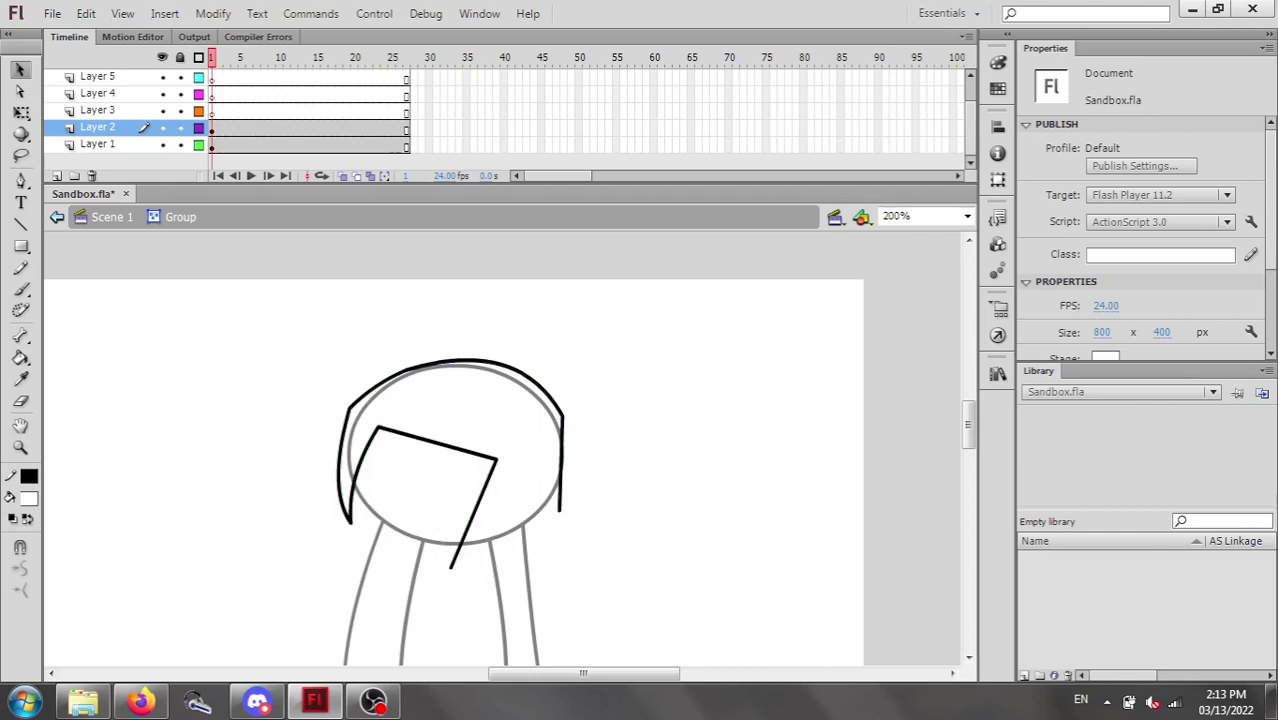
pyautogui.click(20, 548)
pyautogui.moveTo(496, 460); pyautogui.dragTo(559, 509)
pyautogui.hotkey('ctrl', 'shift', '/')
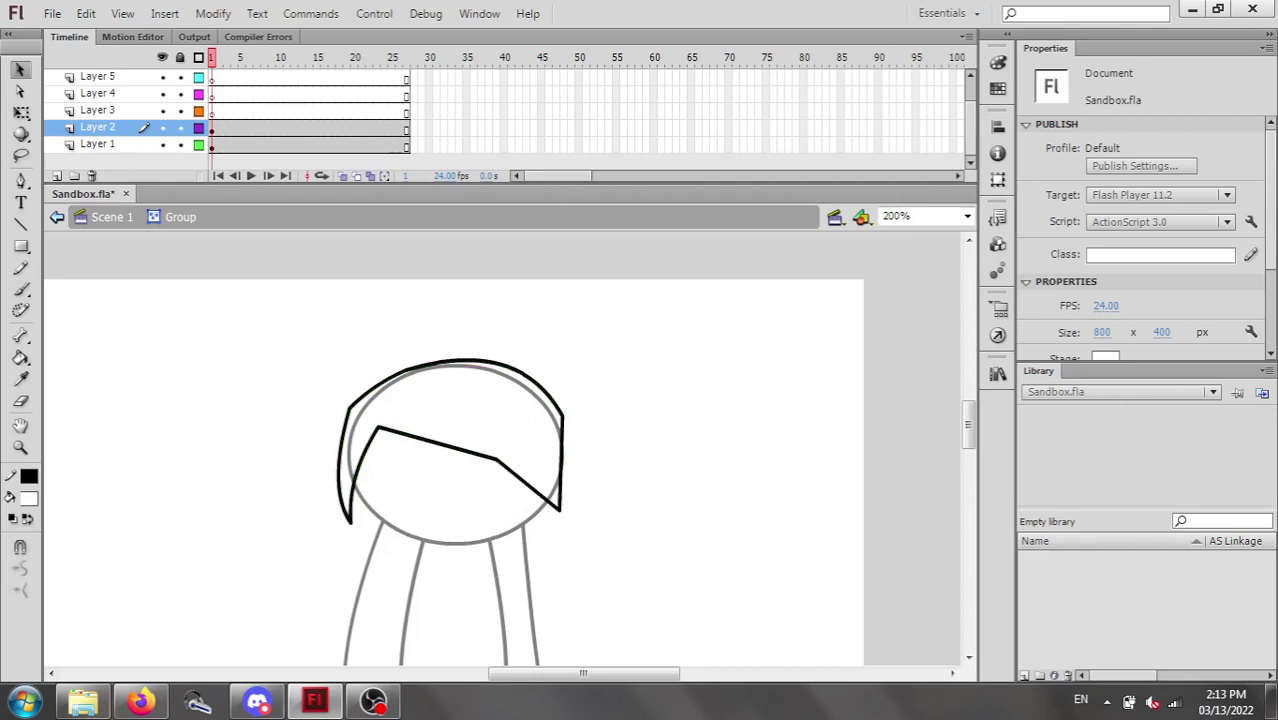
# Form a pointed, curved hair lock along the head's right side, matching the one on the opposite side.
pyautogui.moveTo(528, 485)
pyautogui.mouseDown()
pyautogui.moveTo(540, 474)
pyautogui.moveTo(502, 452)
pyautogui.moveTo(532, 421)
pyautogui.moveTo(572, 468)
pyautogui.moveTo(528, 434)
pyautogui.moveTo(545, 425)
pyautogui.mouseUp()
pyautogui.hotkey('ctrl', 'z')
pyautogui.hotkey('ctrl', 'z')
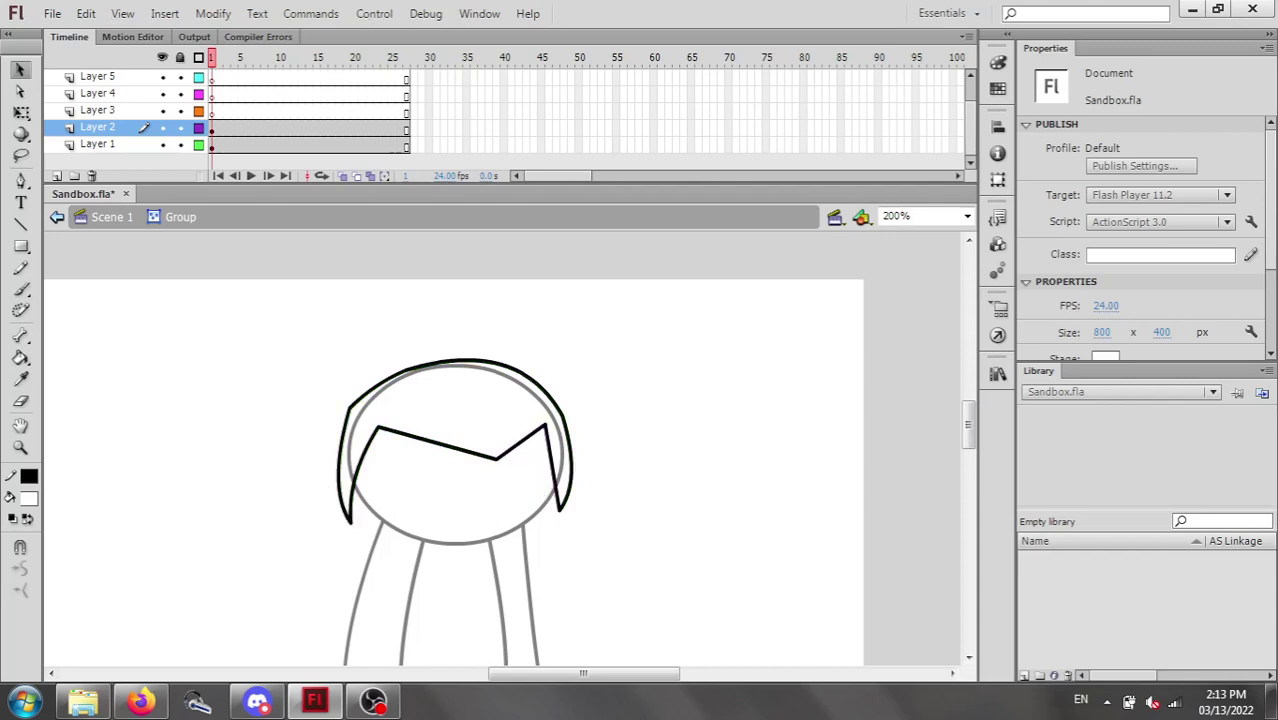
pyautogui.moveTo(560, 510); pyautogui.dragTo(555, 514)
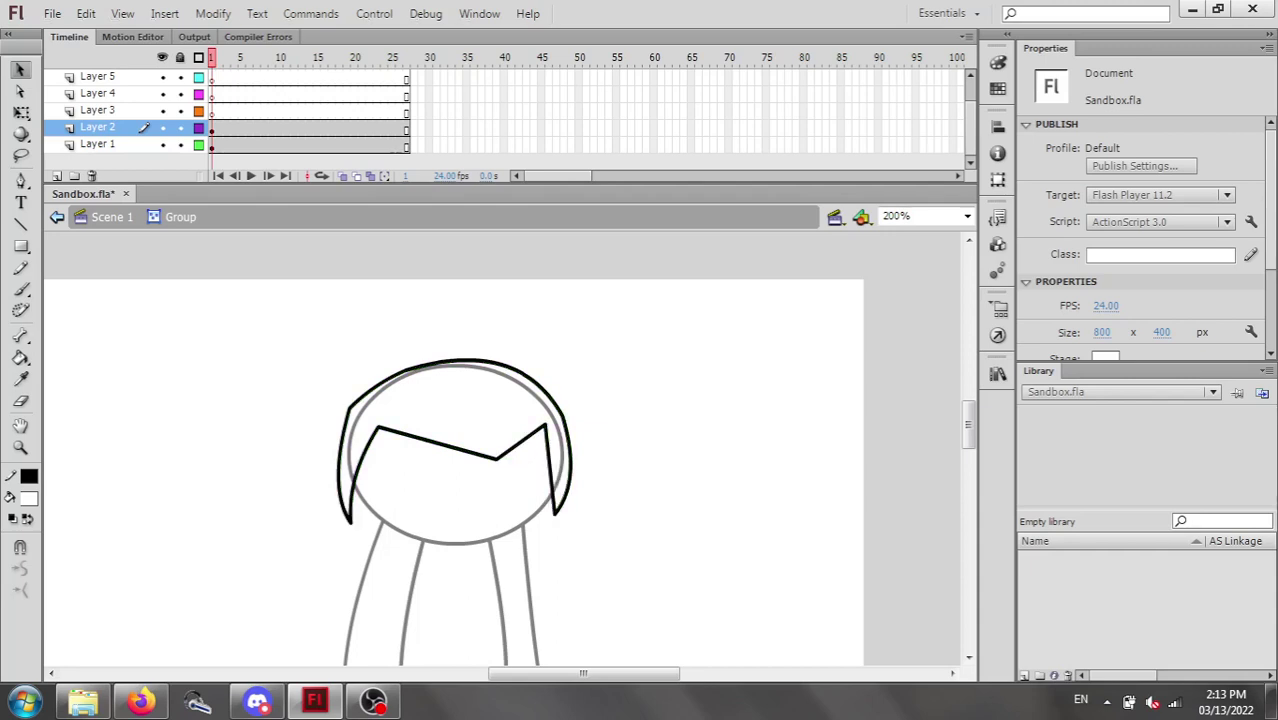
pyautogui.moveTo(571, 465); pyautogui.dragTo(554, 466)
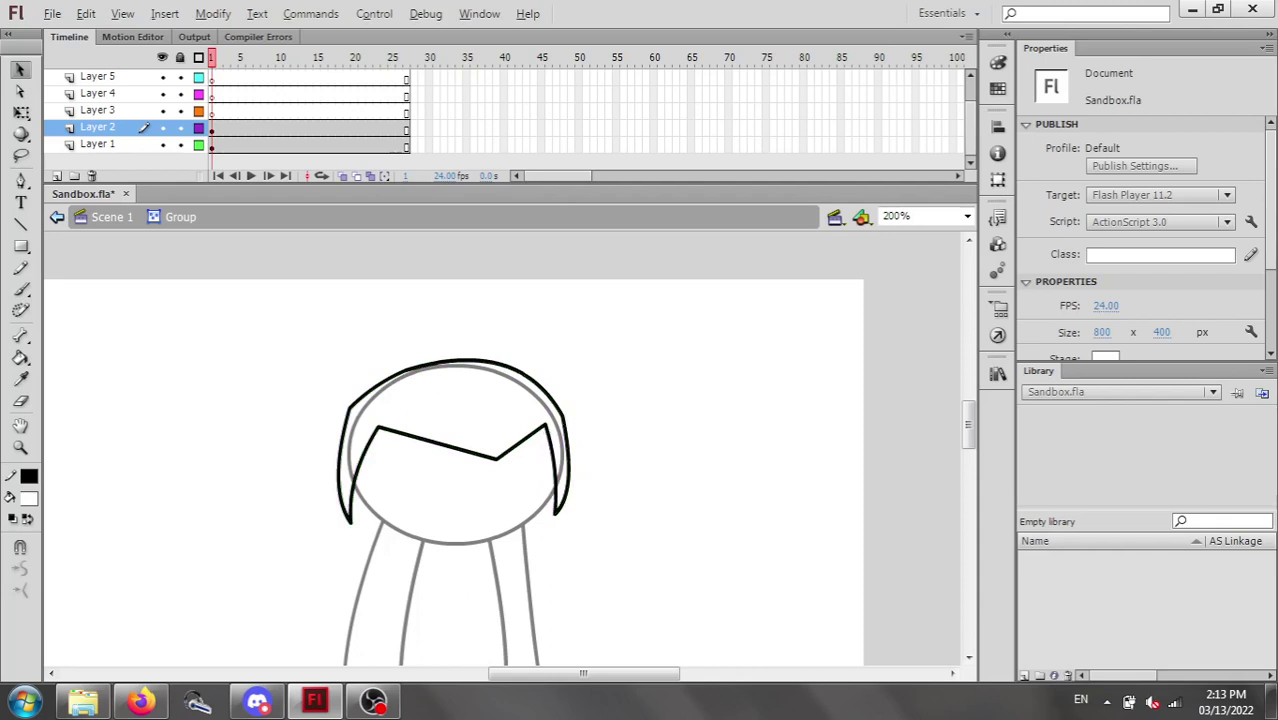
# Shape the hair's lower edge across the forehead into a zigzag fringe, adding pointed corners between the two side locks.
pyautogui.moveTo(378, 428)
pyautogui.mouseDown()
pyautogui.moveTo(376, 510)
pyautogui.moveTo(374, 484)
pyautogui.moveTo(408, 424)
pyautogui.moveTo(412, 486)
pyautogui.moveTo(449, 429)
pyautogui.moveTo(528, 485)
pyautogui.mouseUp()
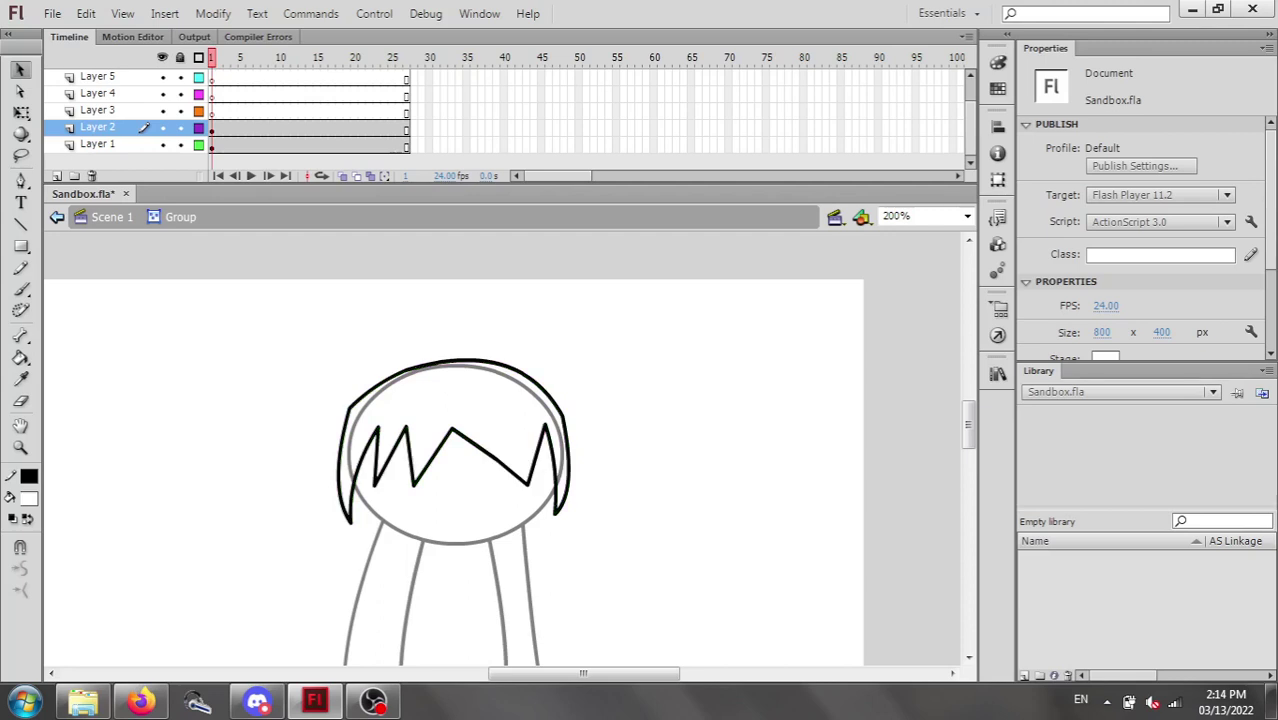
pyautogui.moveTo(475, 445); pyautogui.dragTo(480, 435)
pyautogui.hotkey('ctrl', 'z')
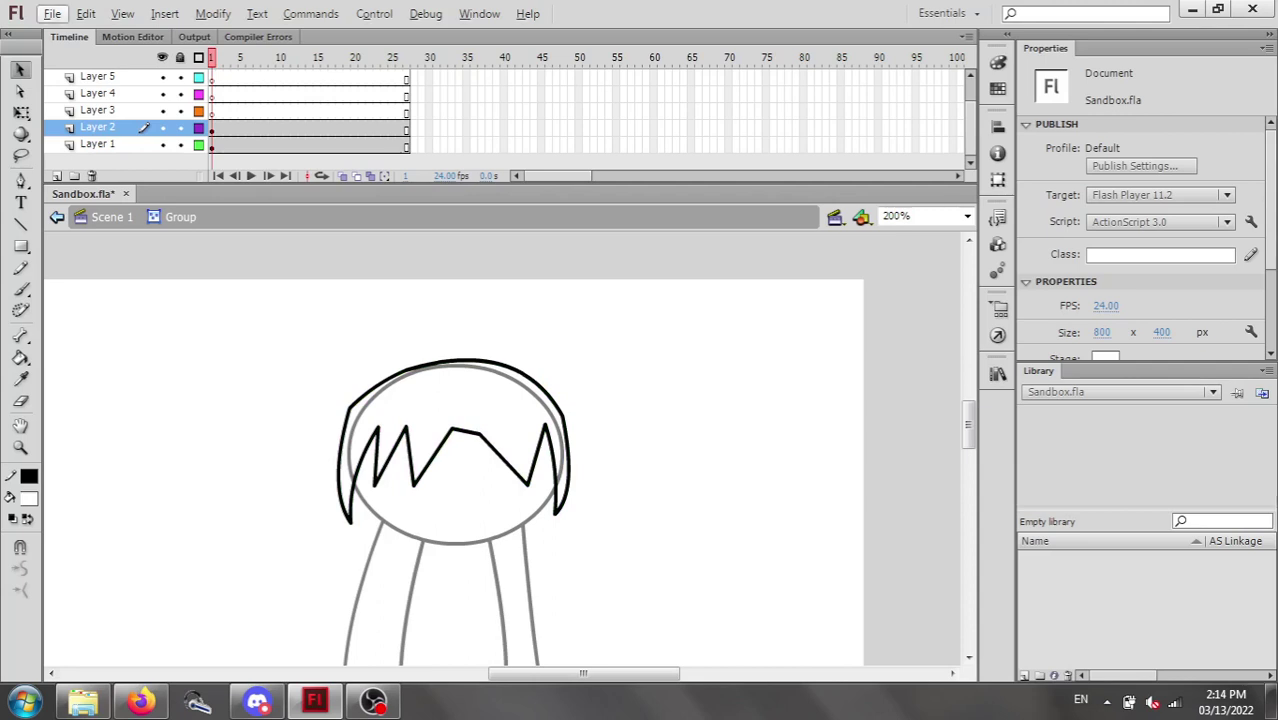
pyautogui.moveTo(466, 432)
pyautogui.mouseDown()
pyautogui.moveTo(452, 475)
pyautogui.moveTo(460, 448)
pyautogui.mouseUp()
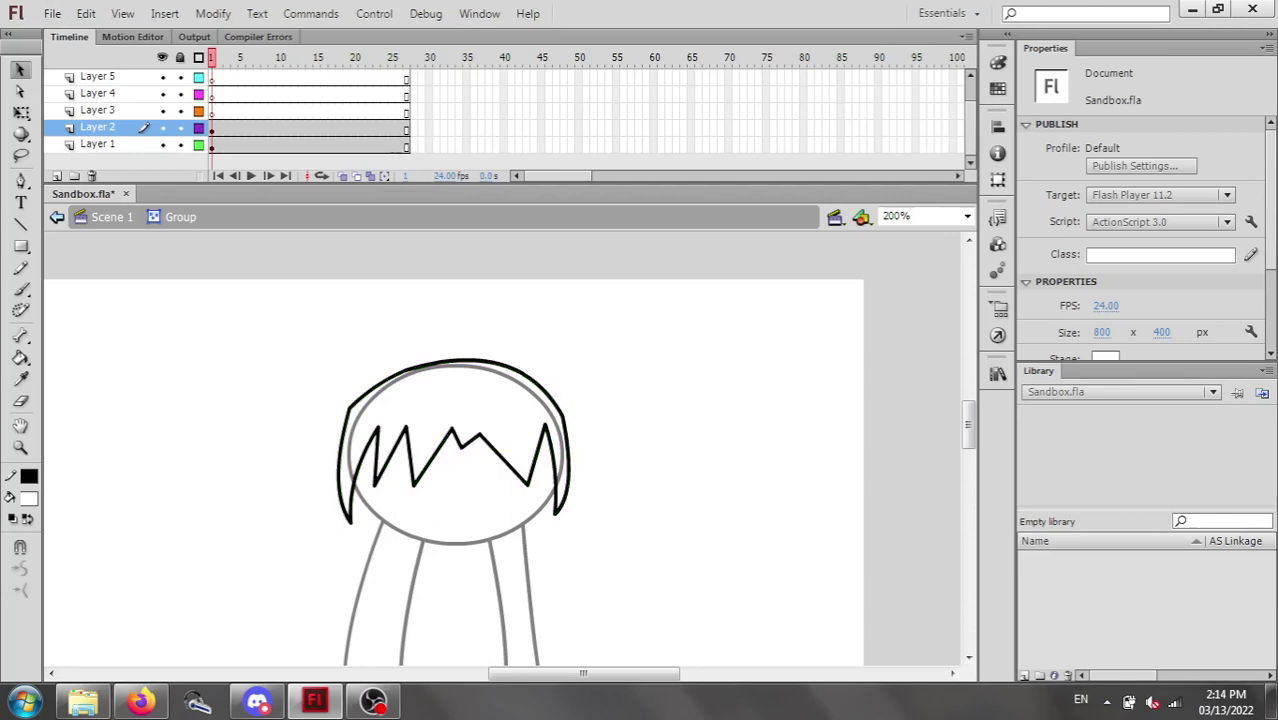
pyautogui.moveTo(502, 458)
pyautogui.mouseDown()
pyautogui.moveTo(499, 424)
pyautogui.moveTo(511, 428)
pyautogui.mouseUp()
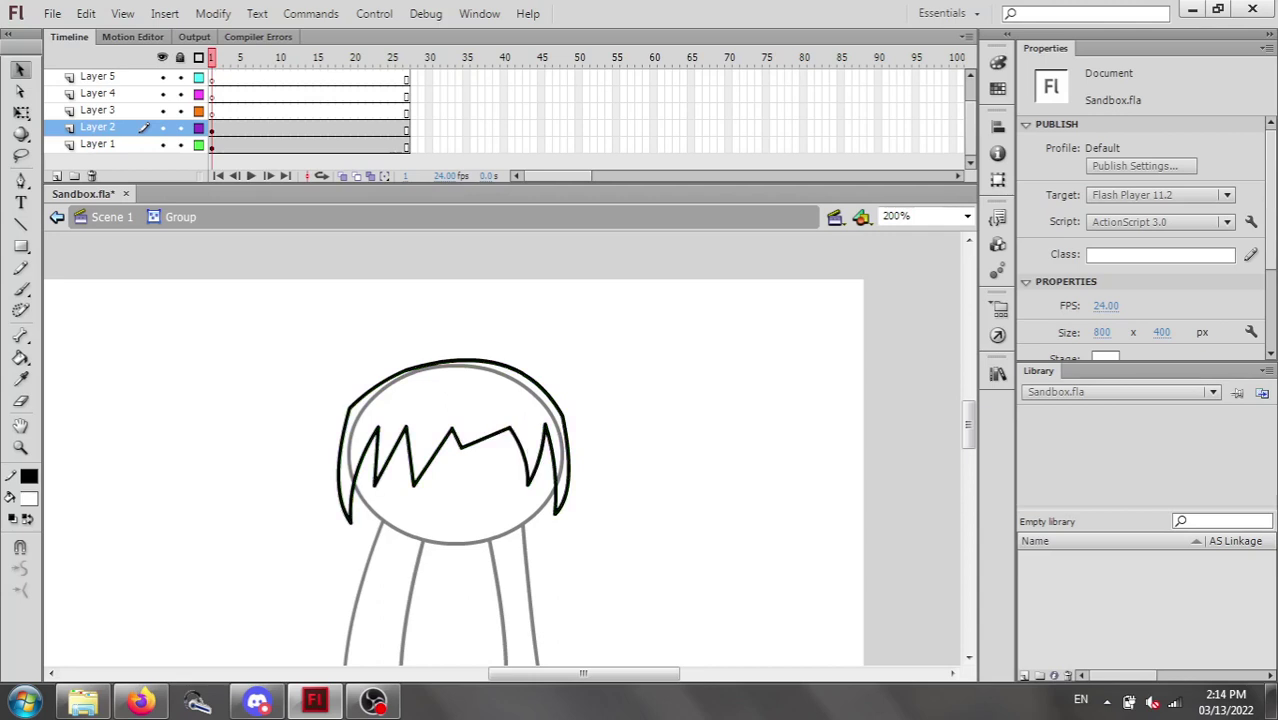
# Raise the fringe's two central peaks and add another downward spike between them.
pyautogui.hotkey('ctrl', '=')
pyautogui.scroll(-8, 502, 448)
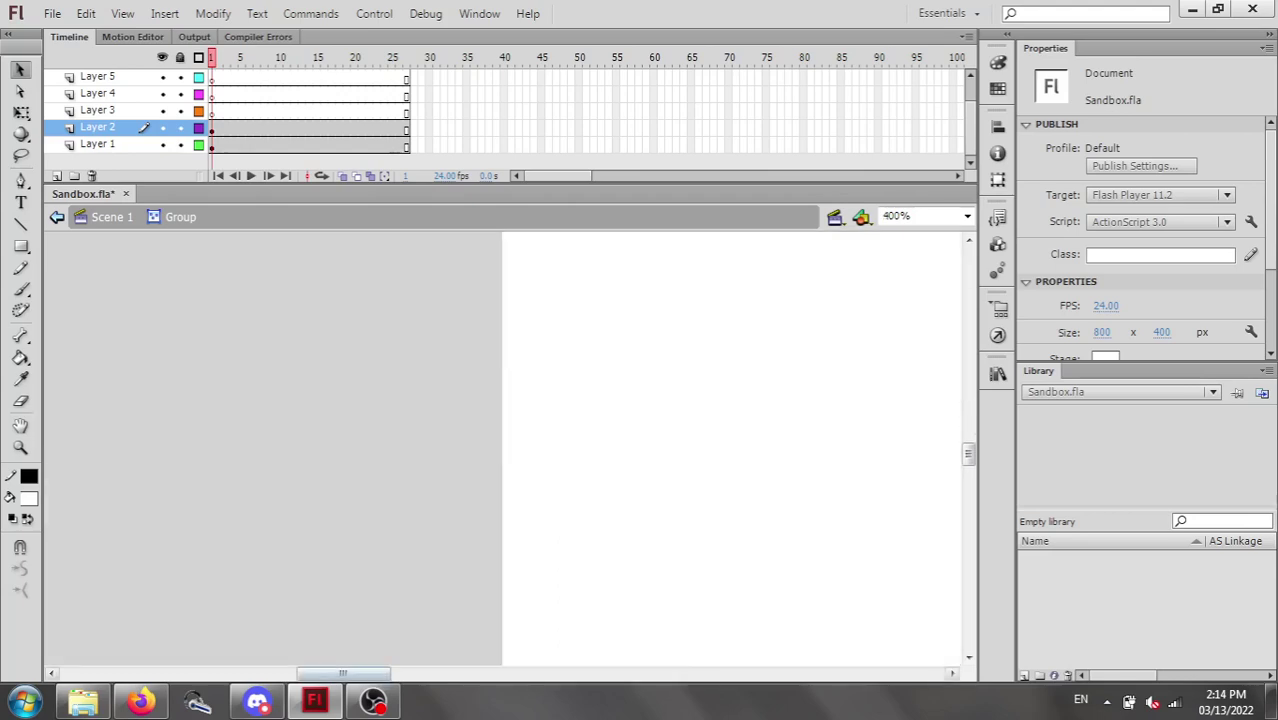
pyautogui.moveTo(343, 674); pyautogui.dragTo(576, 674)
pyautogui.scroll(6, 500, 450)
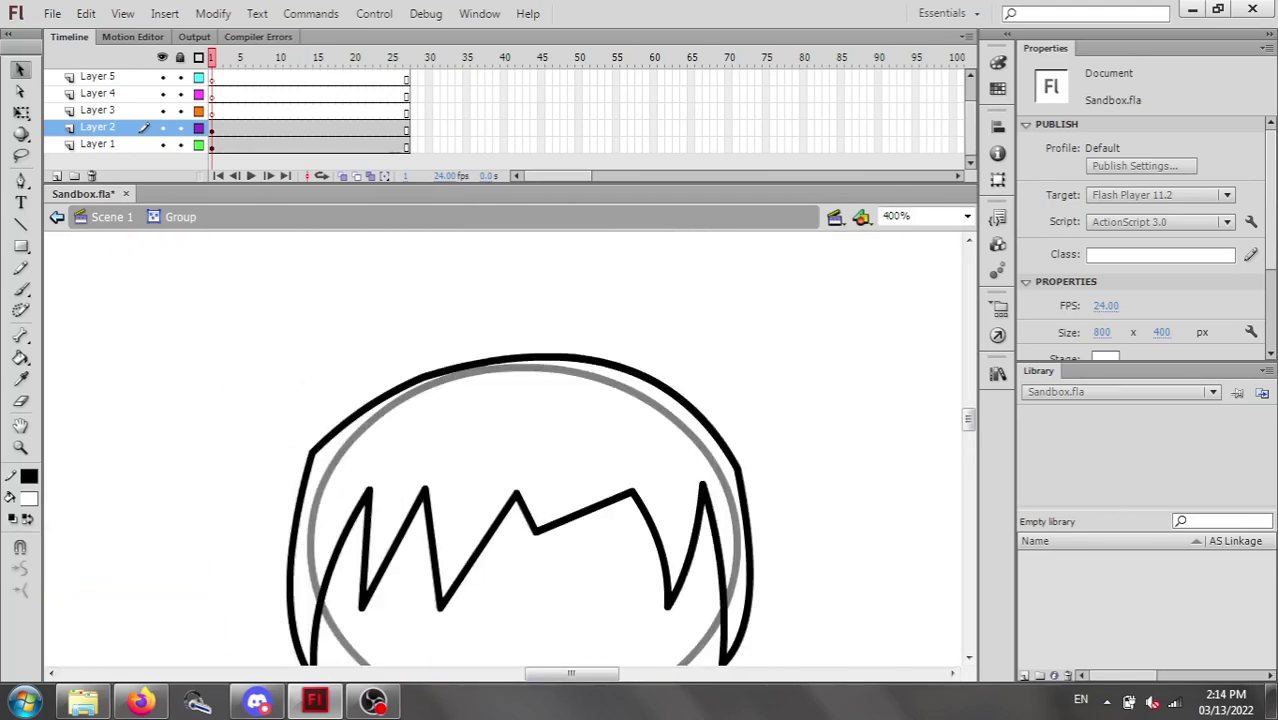
pyautogui.moveTo(516, 494); pyautogui.dragTo(516, 450)
pyautogui.moveTo(632, 491); pyautogui.dragTo(632, 468)
pyautogui.moveTo(516, 450); pyautogui.dragTo(509, 466)
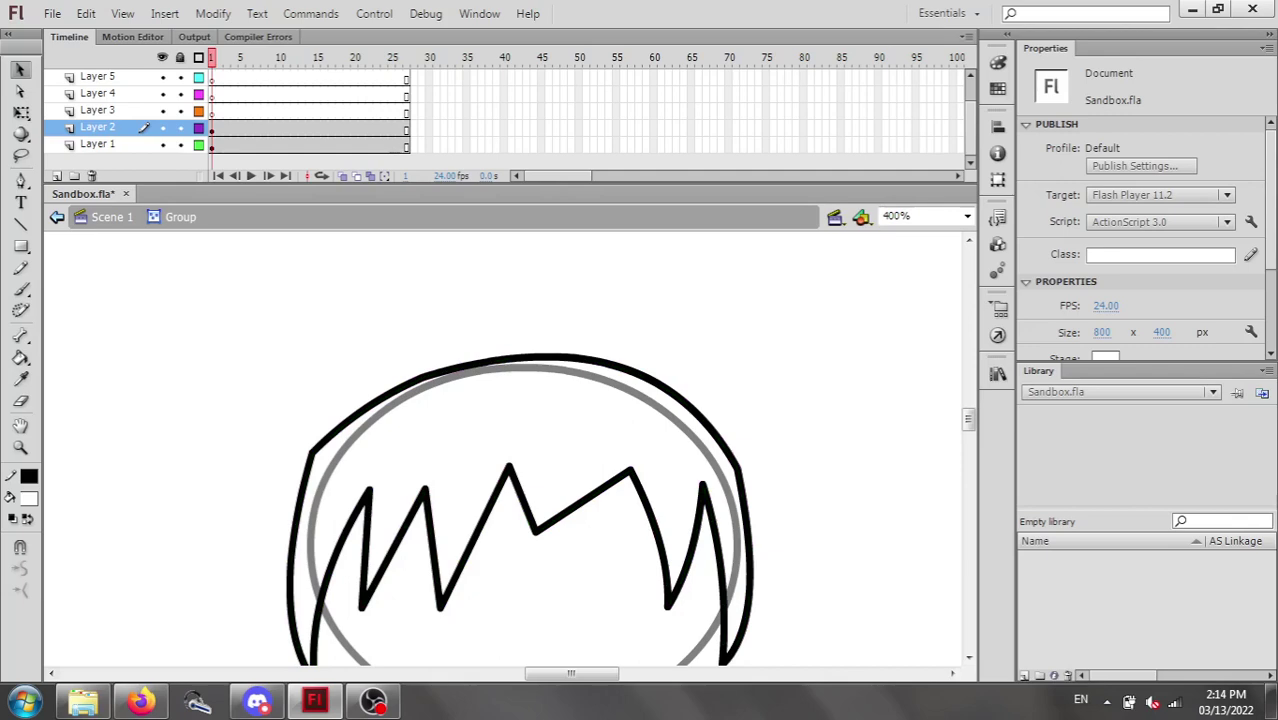
pyautogui.moveTo(585, 497)
pyautogui.mouseDown()
pyautogui.moveTo(585, 555)
pyautogui.moveTo(562, 466)
pyautogui.moveTo(594, 540)
pyautogui.mouseUp()
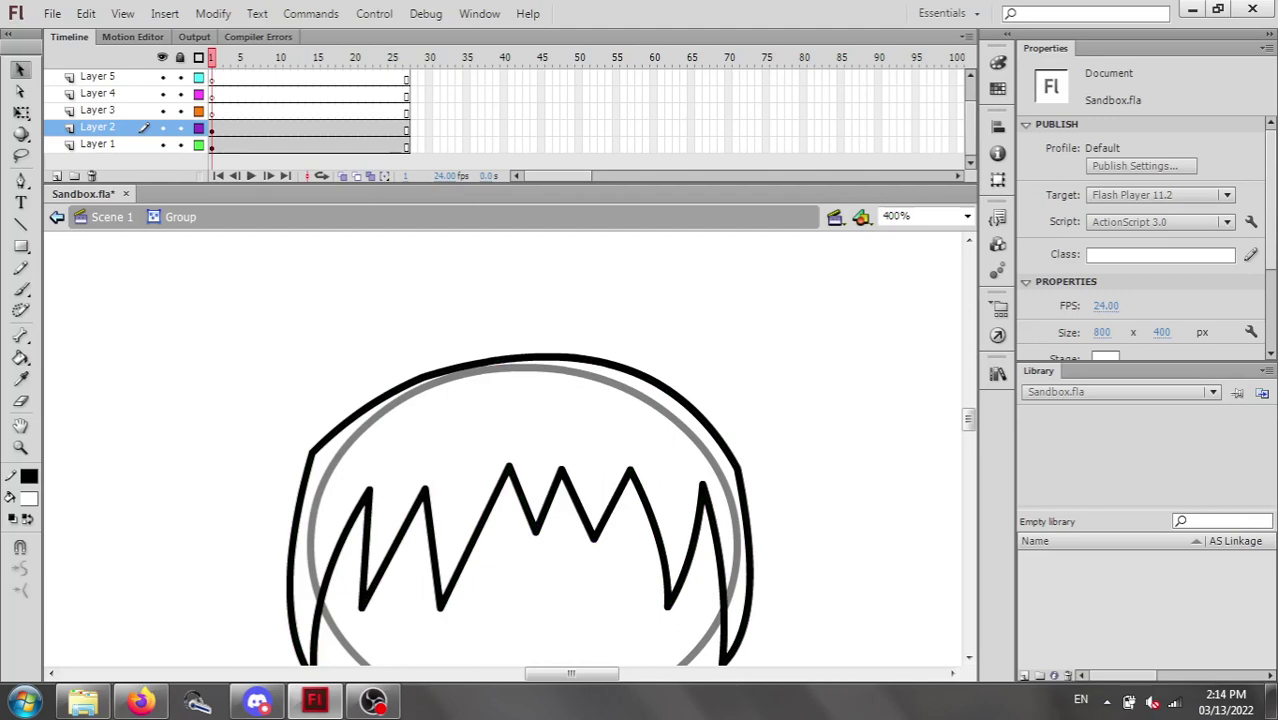
# Shorten the fringe's second spike from the left and curve the straight edges of the remaining spikes.
pyautogui.moveTo(440, 605); pyautogui.dragTo(440, 572)
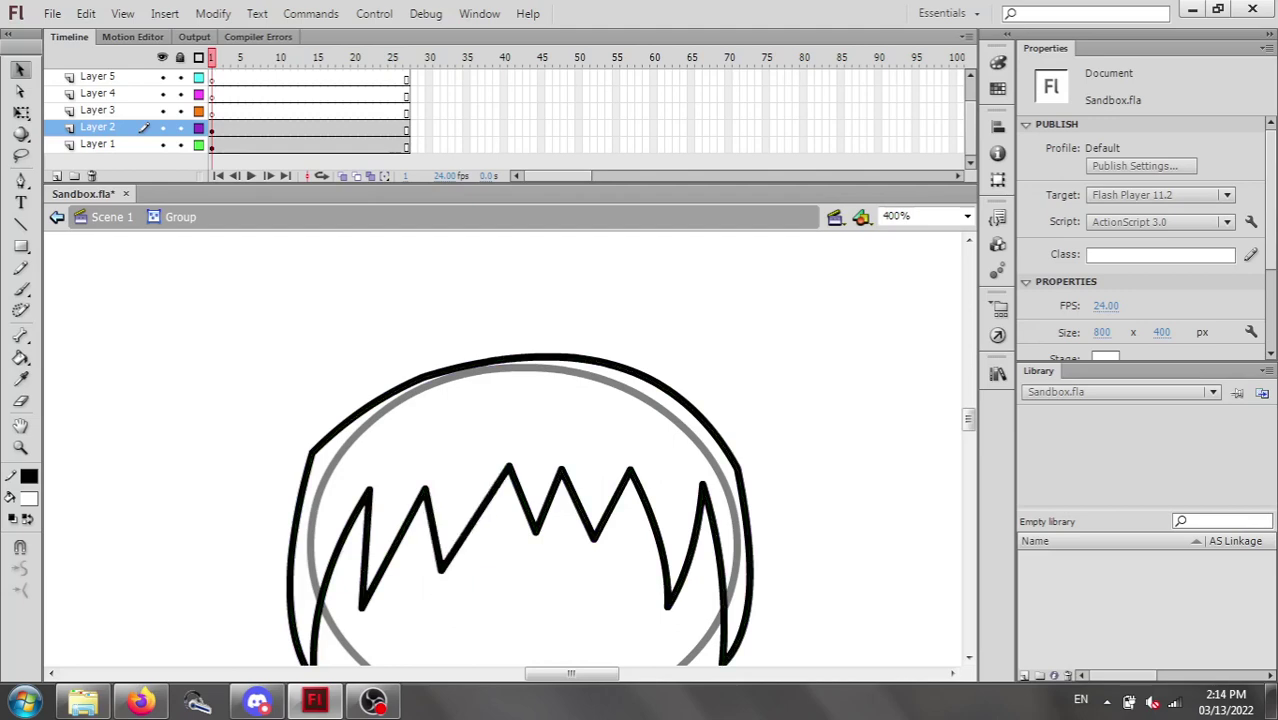
pyautogui.moveTo(476, 518)
pyautogui.mouseDown()
pyautogui.moveTo(484, 525)
pyautogui.moveTo(440, 526)
pyautogui.mouseUp()
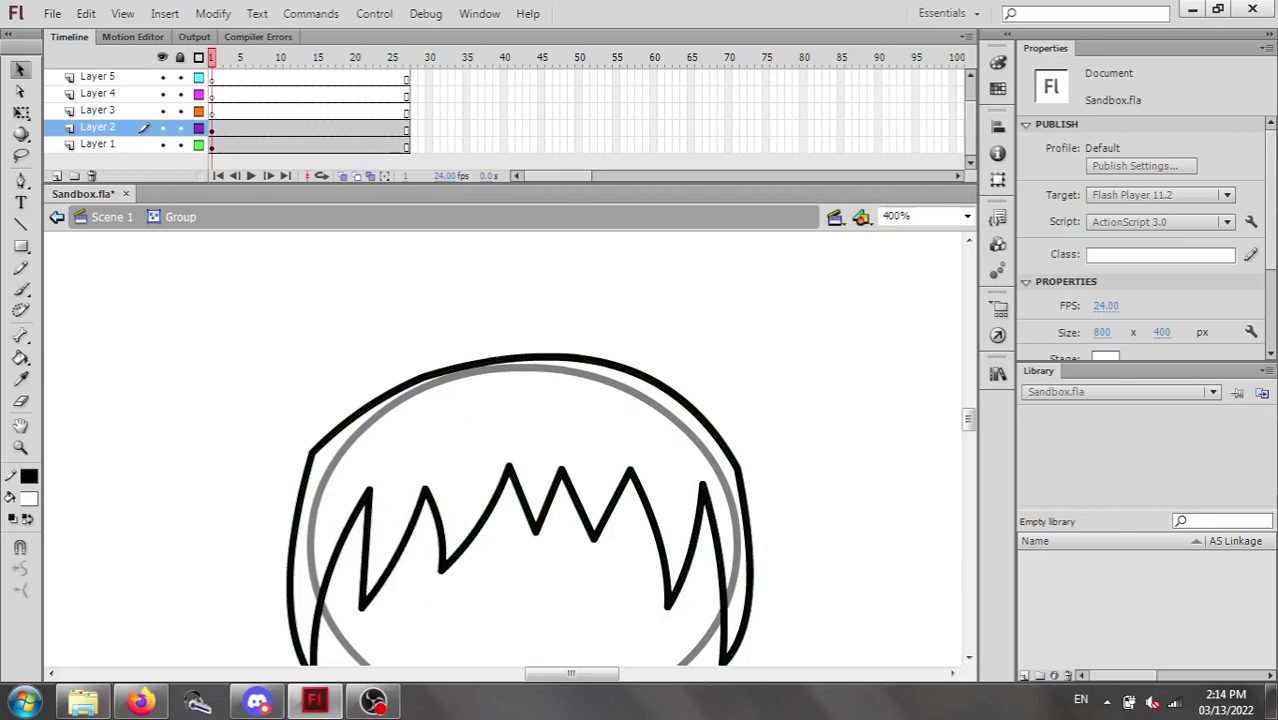
pyautogui.moveTo(549, 502); pyautogui.dragTo(529, 497)
pyautogui.click(523, 500)
pyautogui.press('Escape')
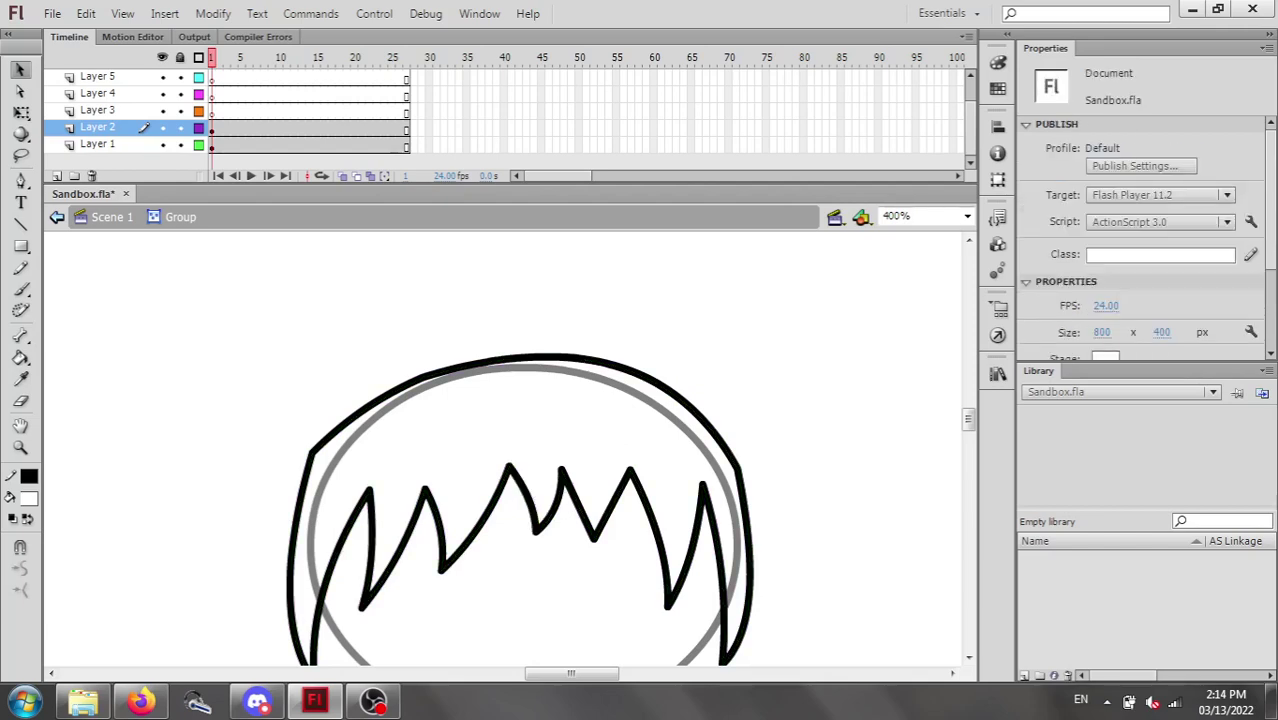
pyautogui.moveTo(612, 505); pyautogui.dragTo(615, 507)
pyautogui.scroll(-3, 520, 450)
pyautogui.scroll(3, 520, 450)
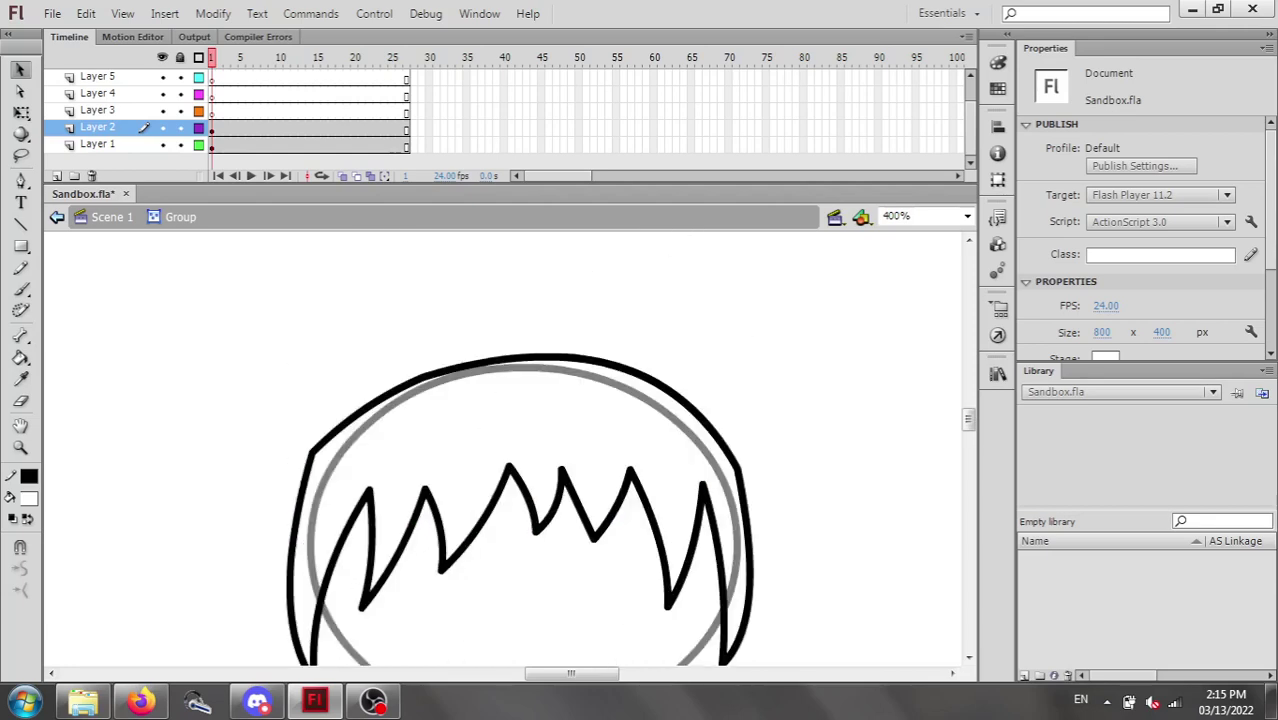
pyautogui.scroll(-3, 510, 450)
pyautogui.scroll(2, 520, 450)
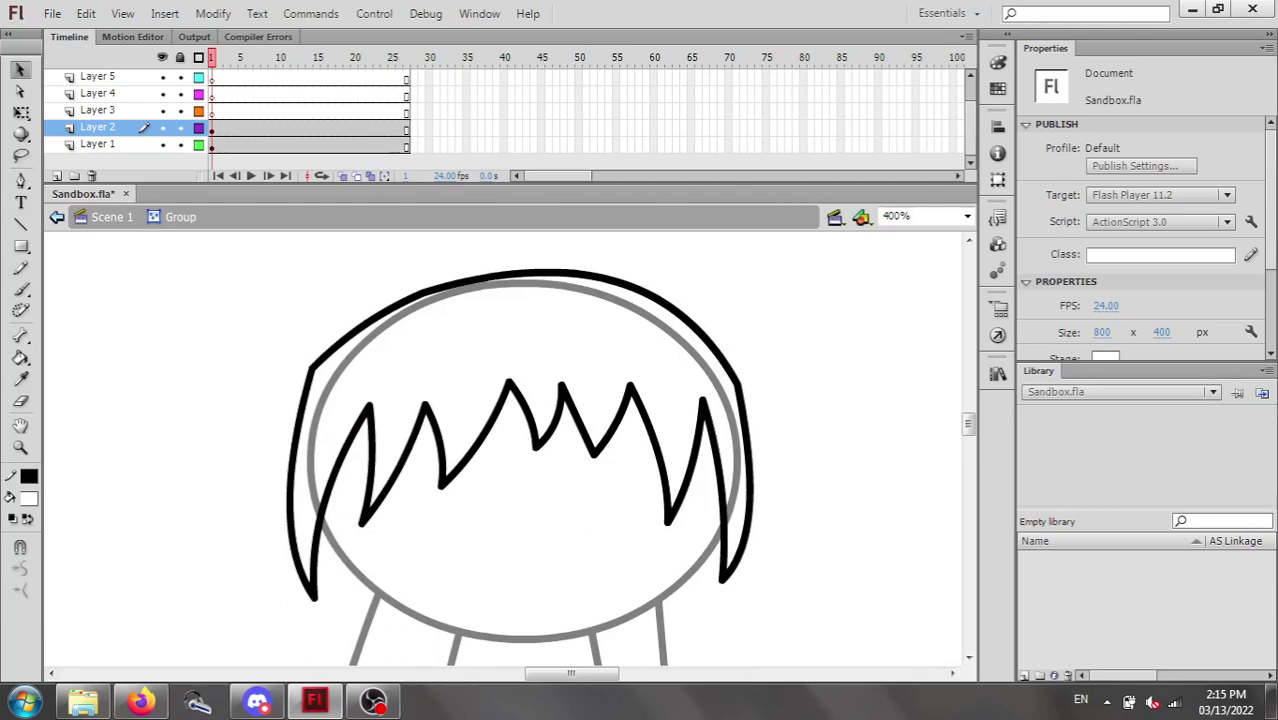
pyautogui.click(112, 217)
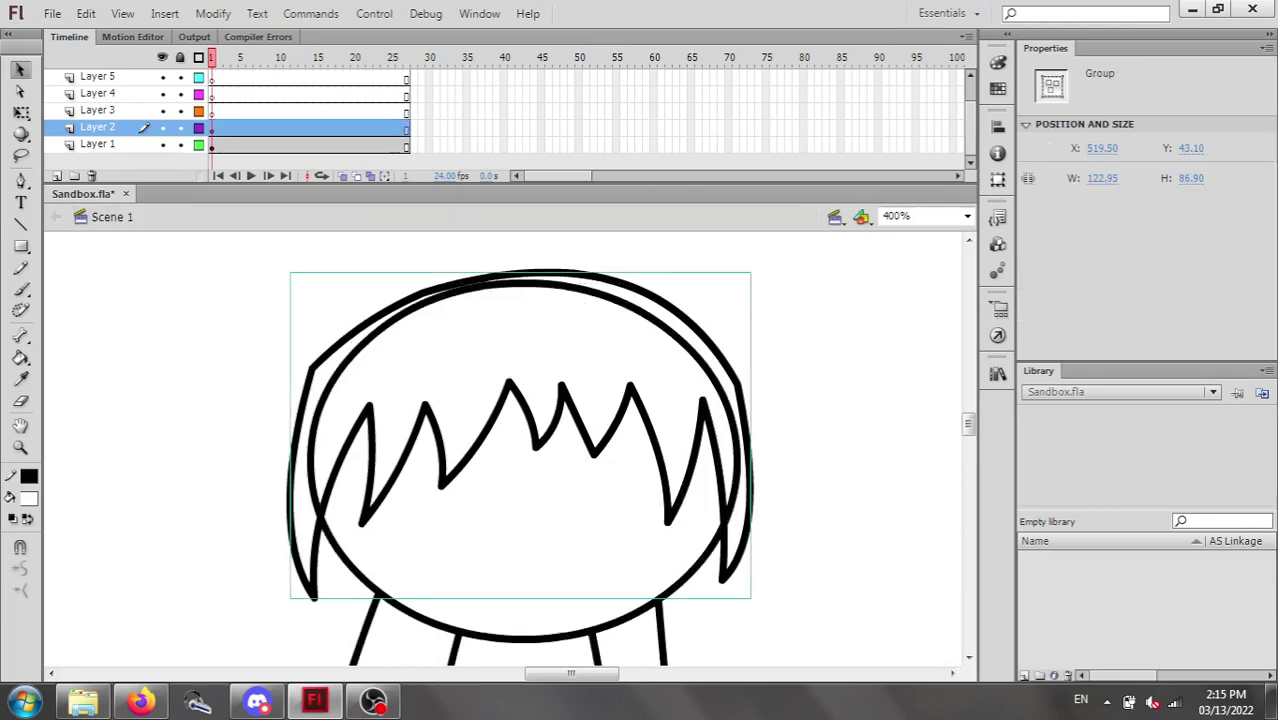
pyautogui.doubleClick(530, 540)
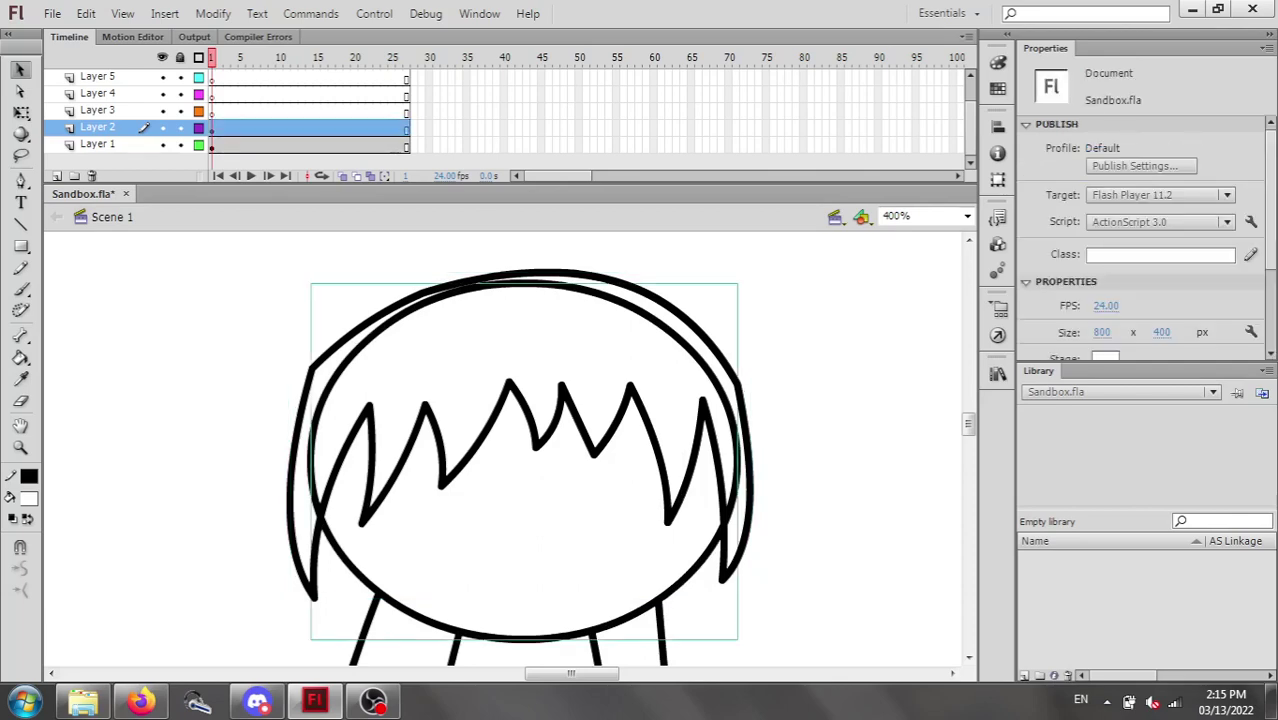
pyautogui.click(830, 430)
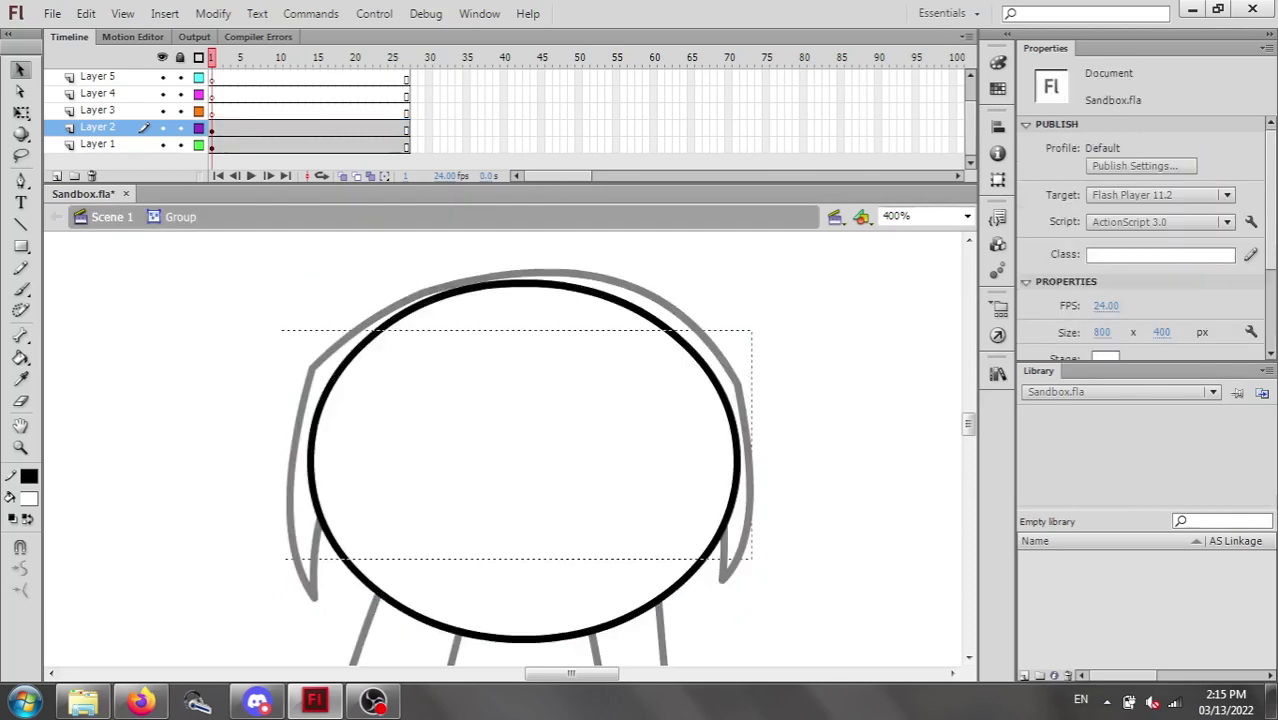
pyautogui.click(112, 217)
# Open the hair group, fill the hair shape with white to cover the head outline behind it, and leave the group.
pyautogui.doubleClick(594, 454)
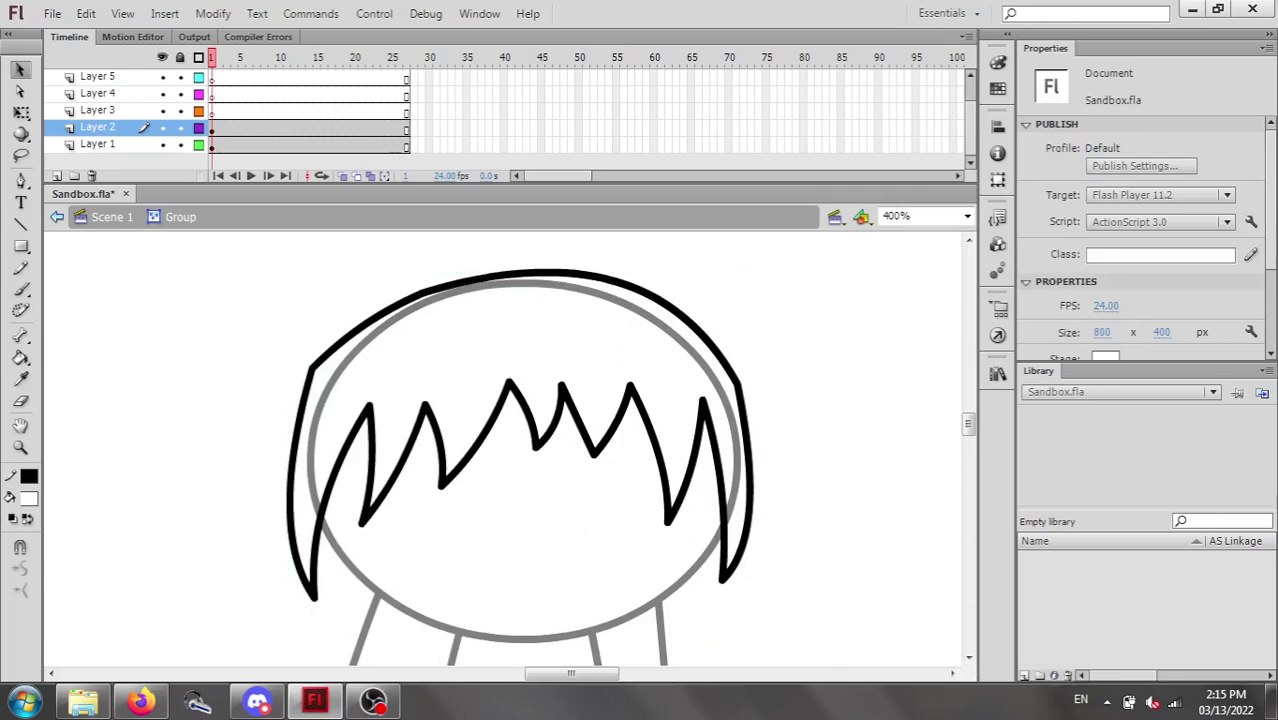
pyautogui.press('k')
pyautogui.click(112, 217)
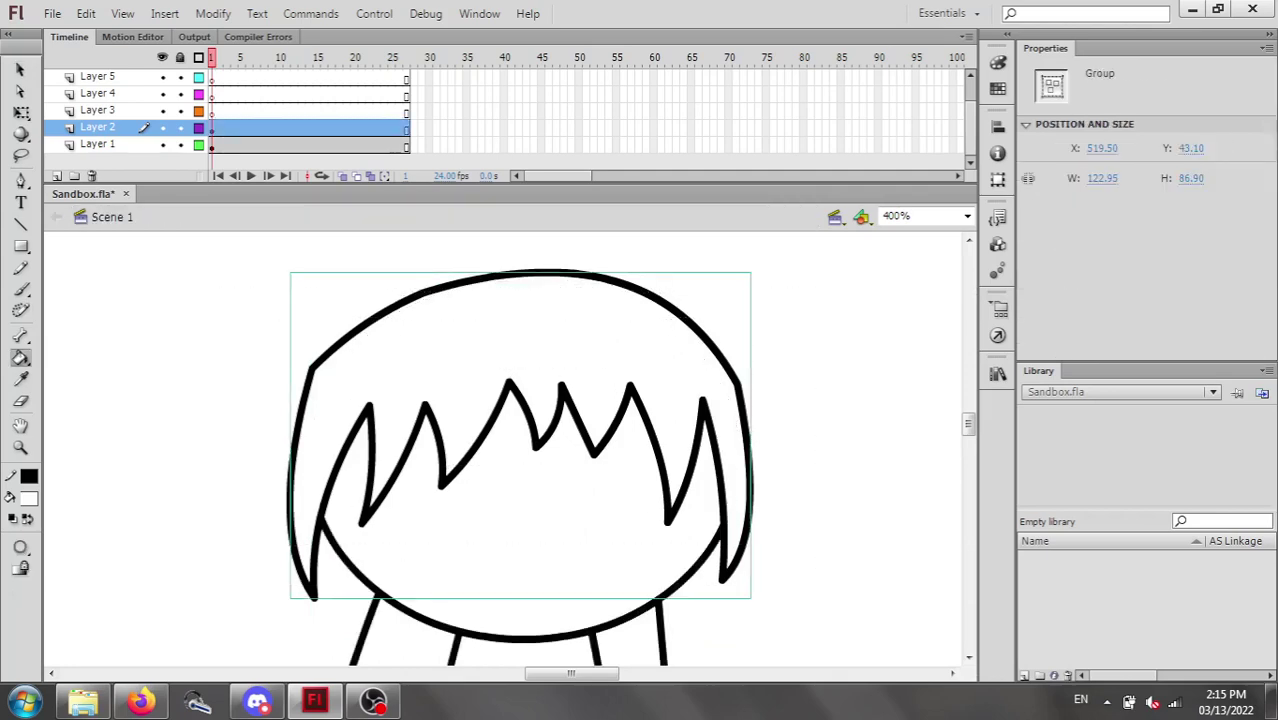
pyautogui.press('v')
pyautogui.press('Escape')
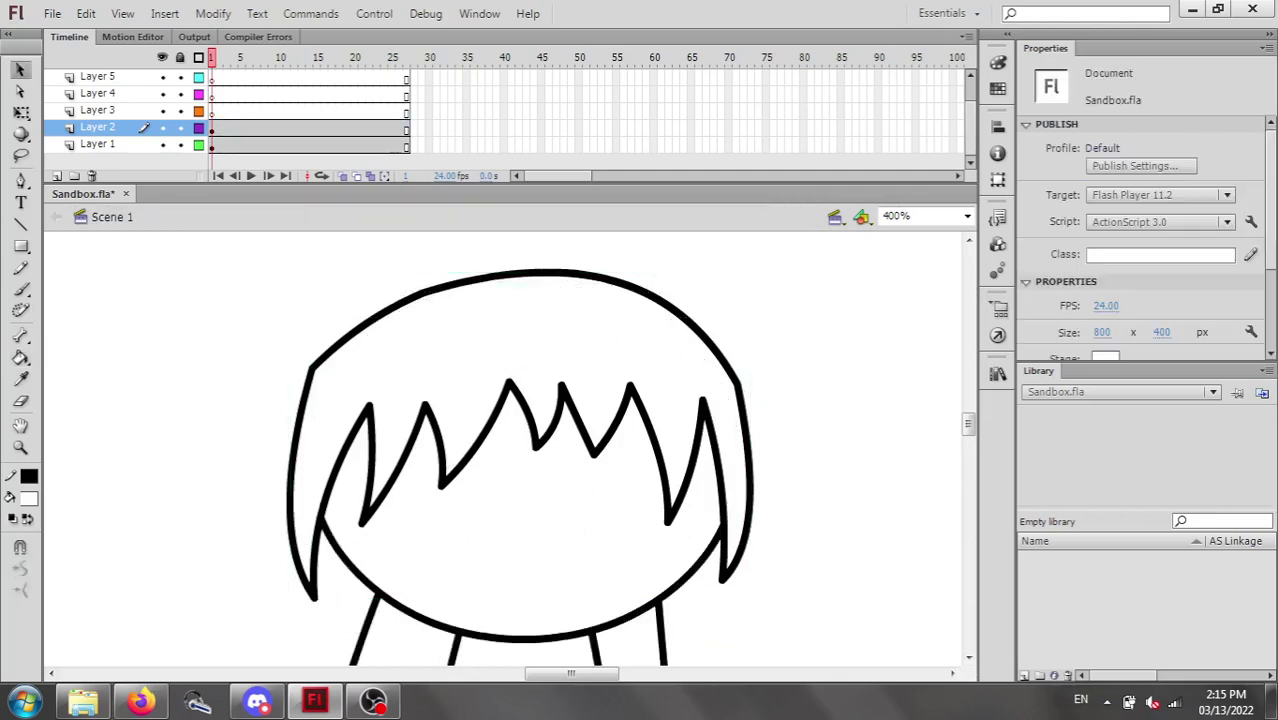
# Draw a white, black-outlined upright oval about 15.5 by 35 px to the right of the head and duplicate it alongside.
pyautogui.hotkey('ctrl', '-')
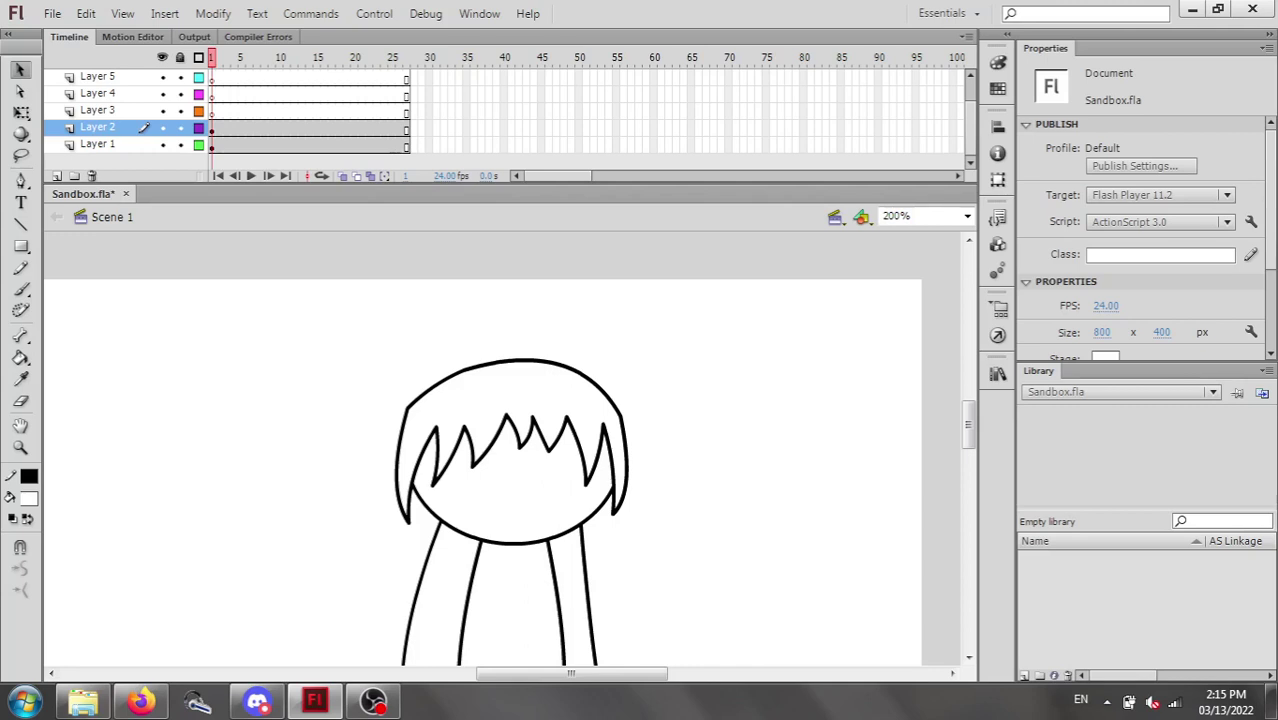
pyautogui.press('o')
pyautogui.moveTo(678, 390); pyautogui.dragTo(708, 457)
pyautogui.press('v')
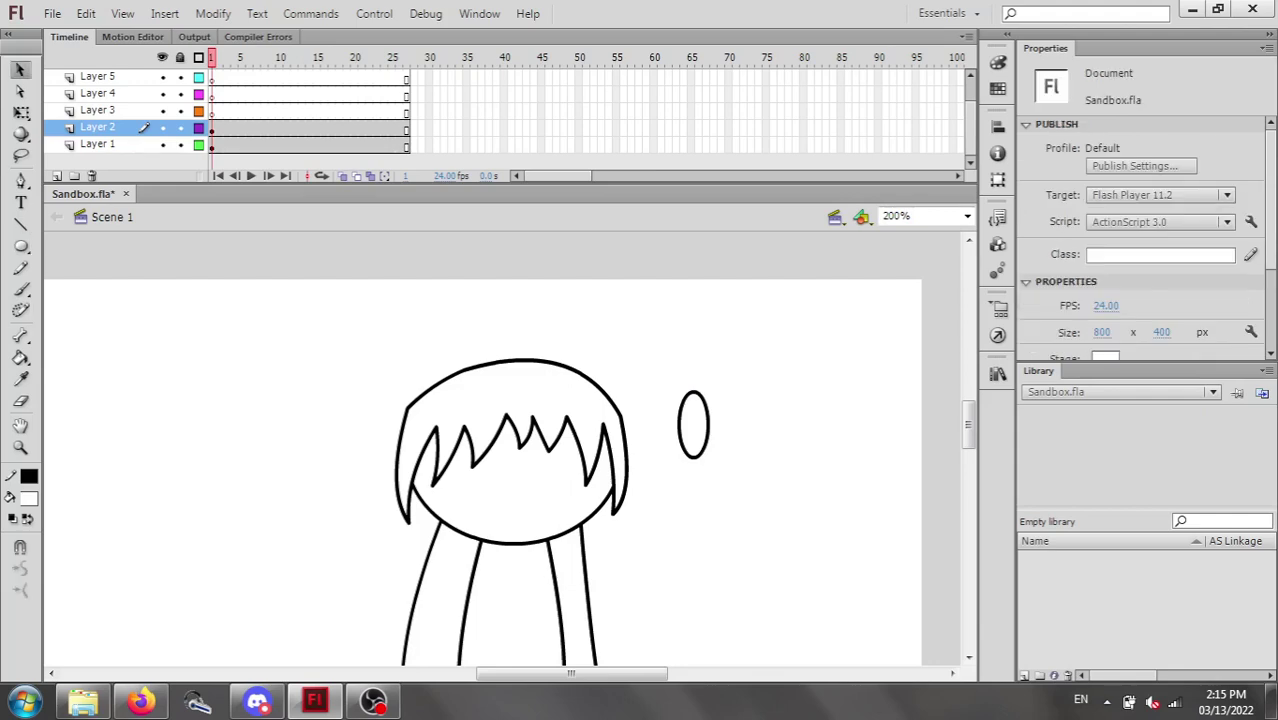
pyautogui.doubleClick(695, 427)
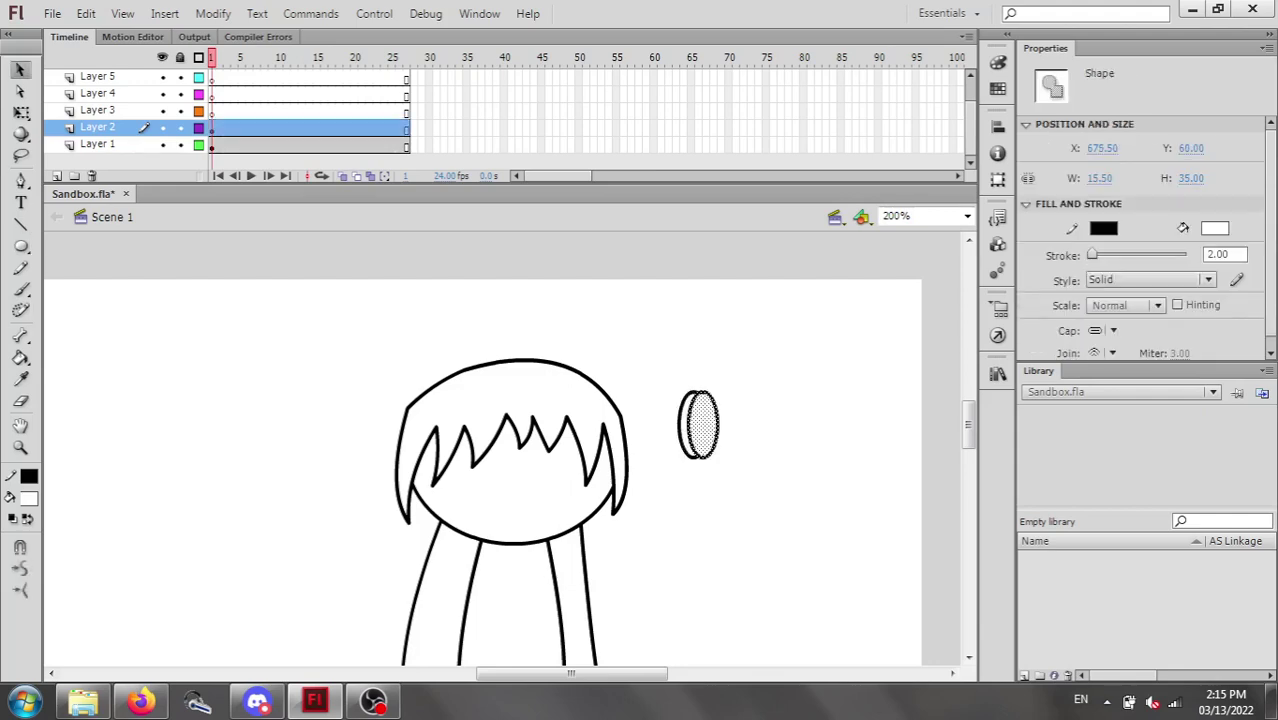
pyautogui.moveTo(694, 425); pyautogui.dragTo(751, 425)
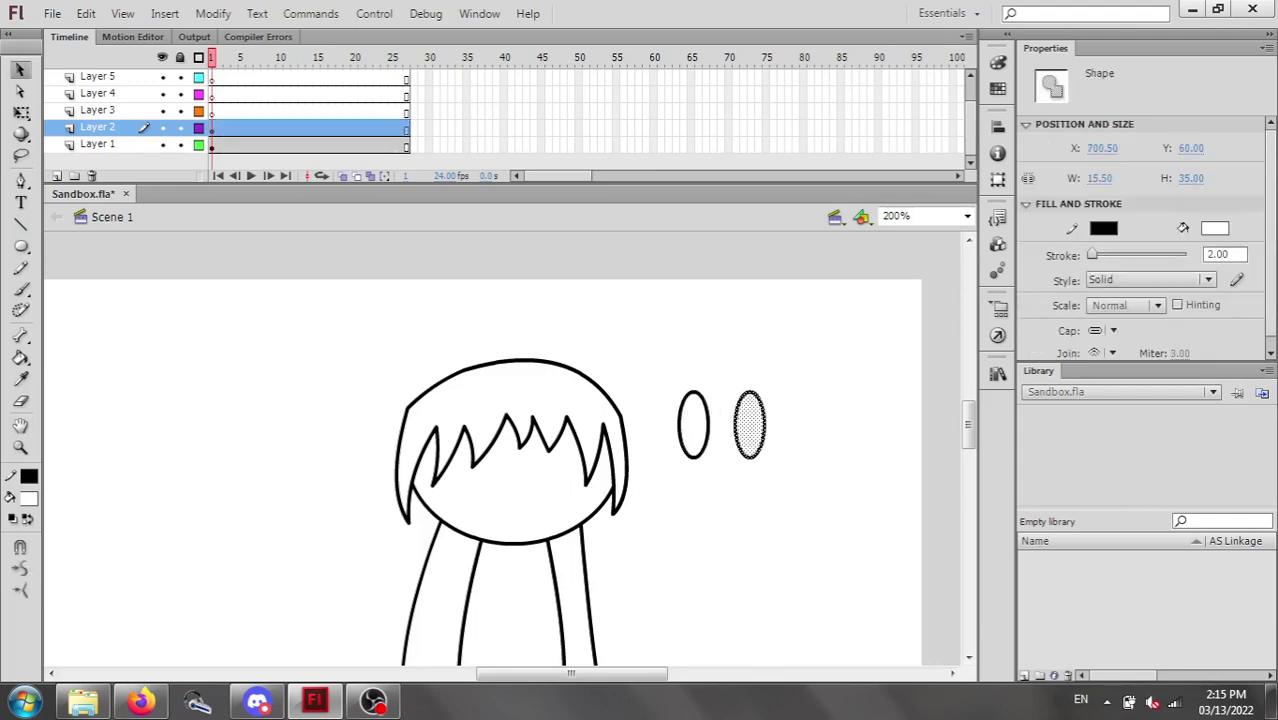
pyautogui.scroll(1, 507, 449)
pyautogui.scroll(-3, 507, 449)
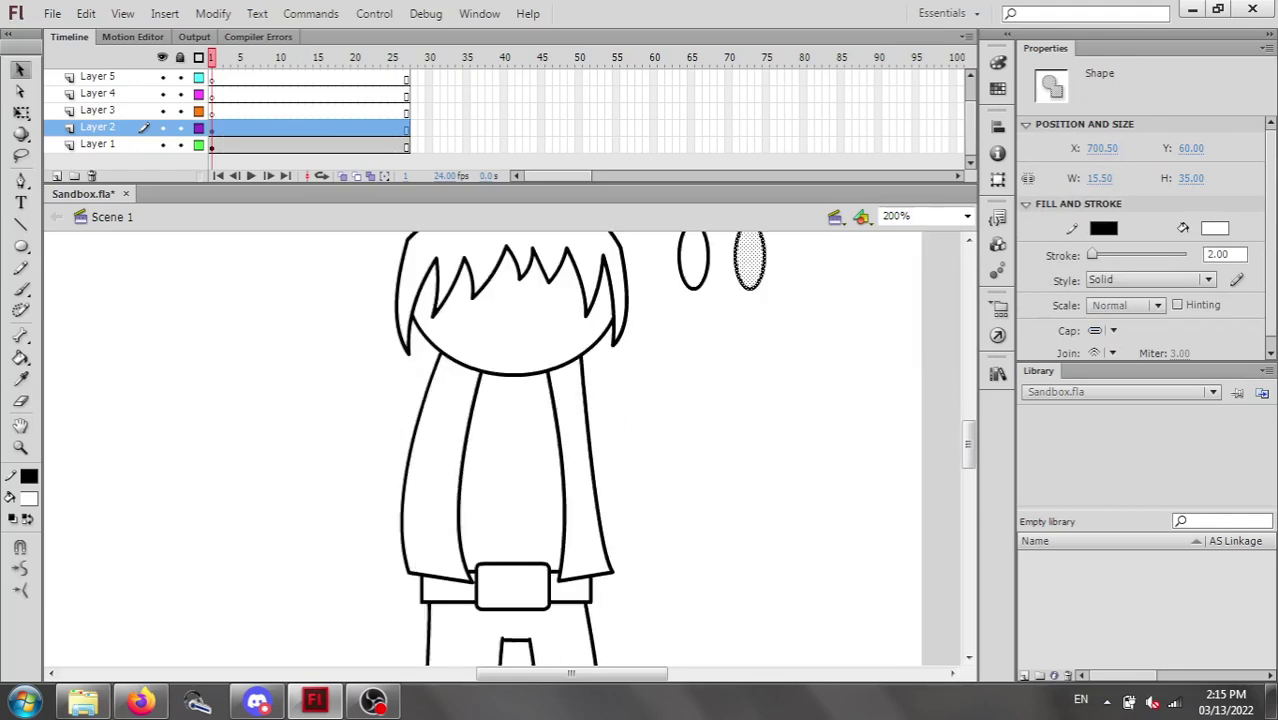
pyautogui.scroll(1, 507, 449)
pyautogui.hscroll(-4, 480, 450)
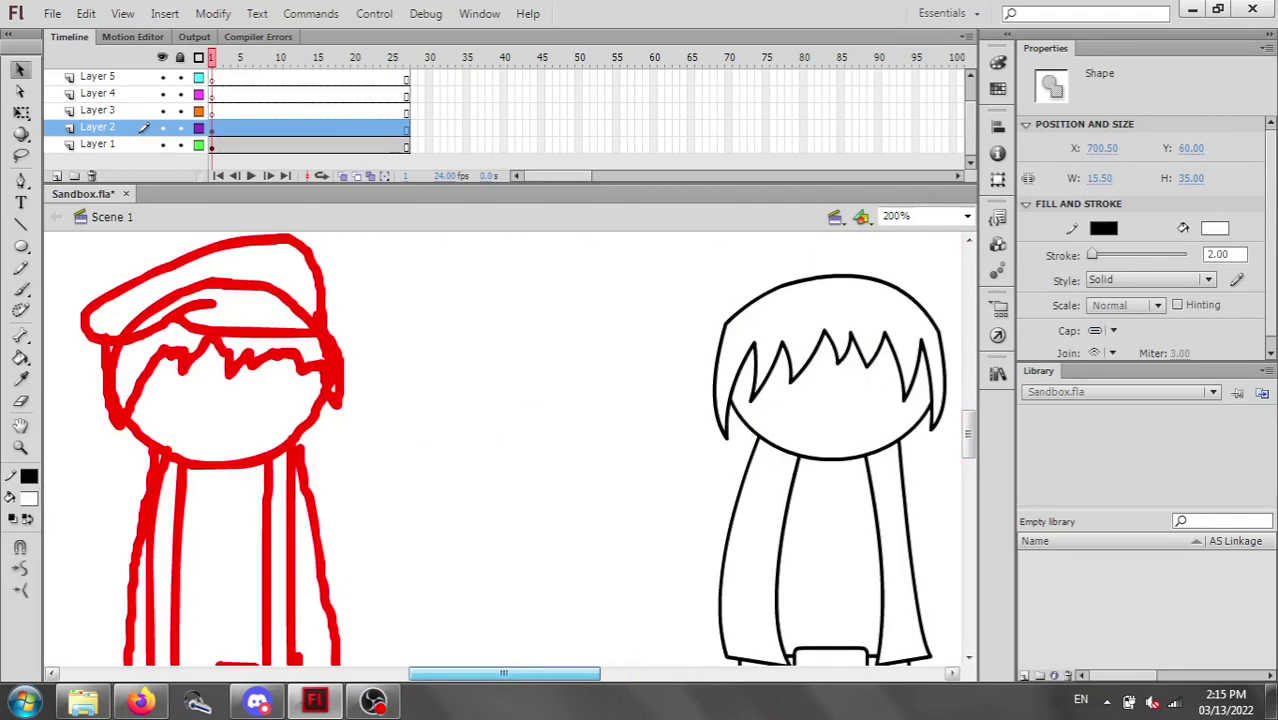
# Draw a horizontal line about 53 px wide above the two ovals and bend it down to a shallow V at its middle.
pyautogui.hscroll(4, 500, 450)
pyautogui.hscroll(-3, 500, 450)
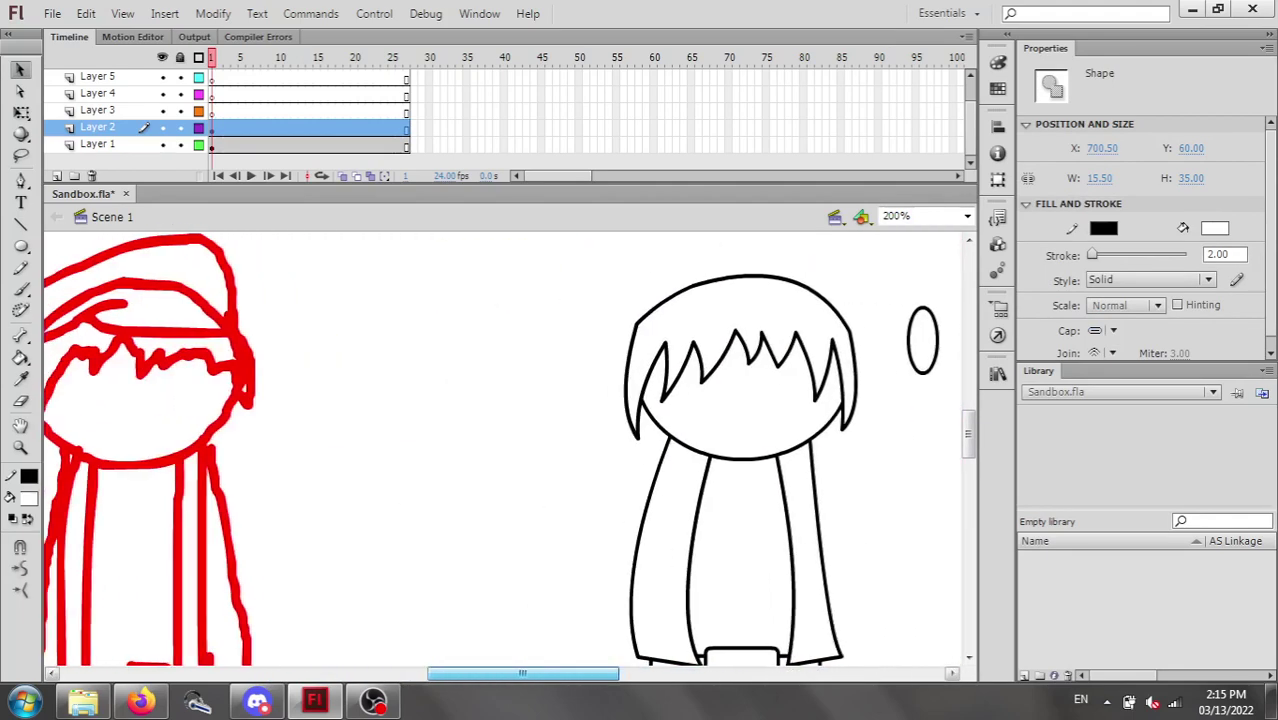
pyautogui.hscroll(4, 500, 450)
pyautogui.scroll(2, 500, 450)
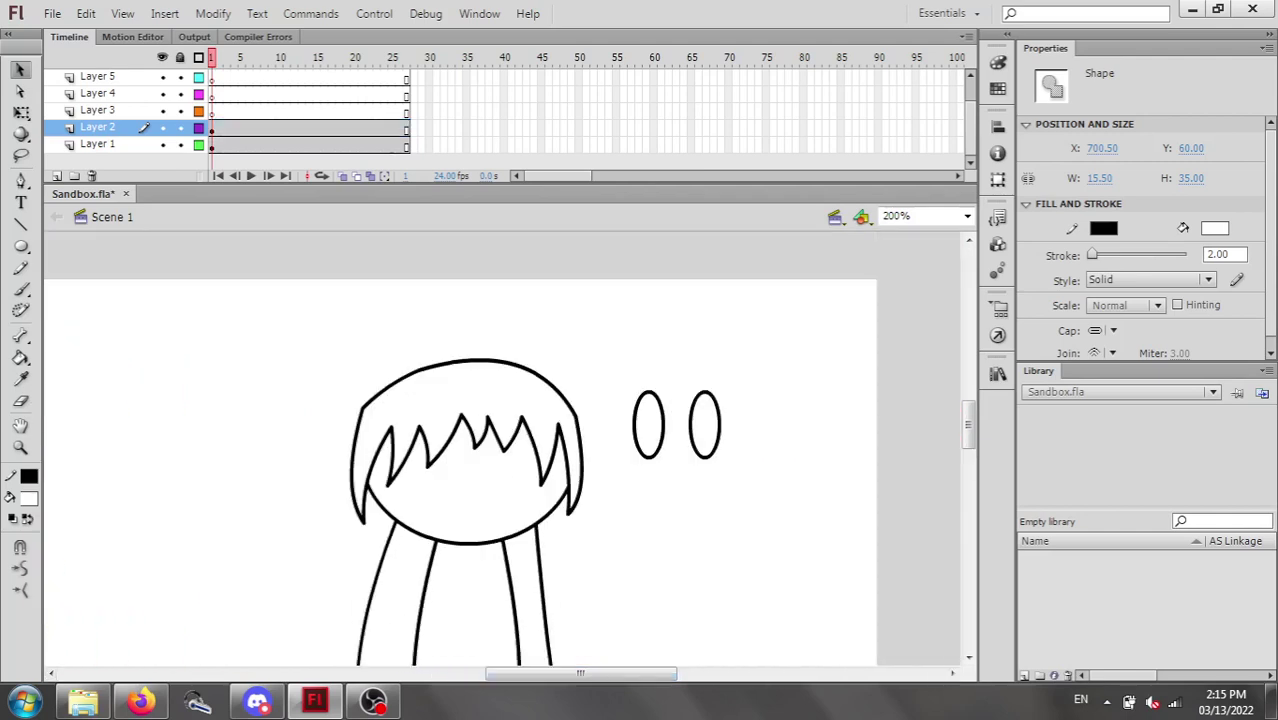
pyautogui.press('Escape')
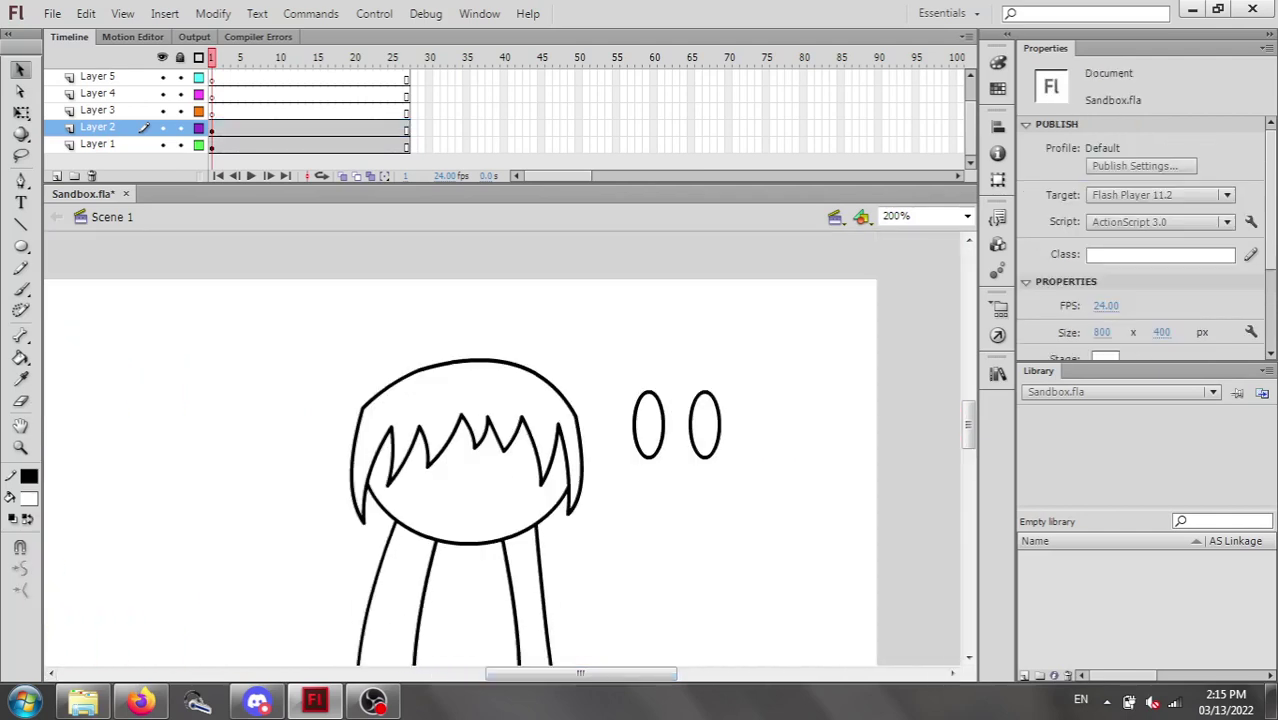
pyautogui.press('n')
pyautogui.moveTo(625, 375); pyautogui.dragTo(725, 375)
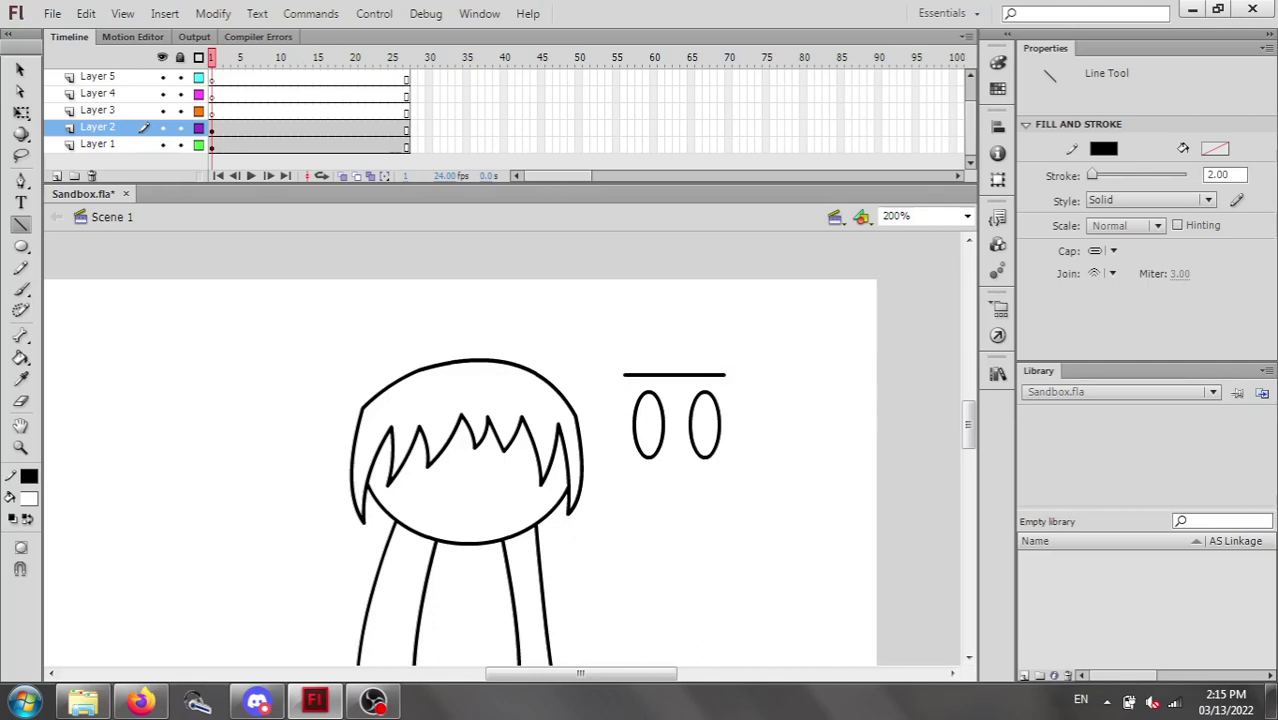
pyautogui.press('v')
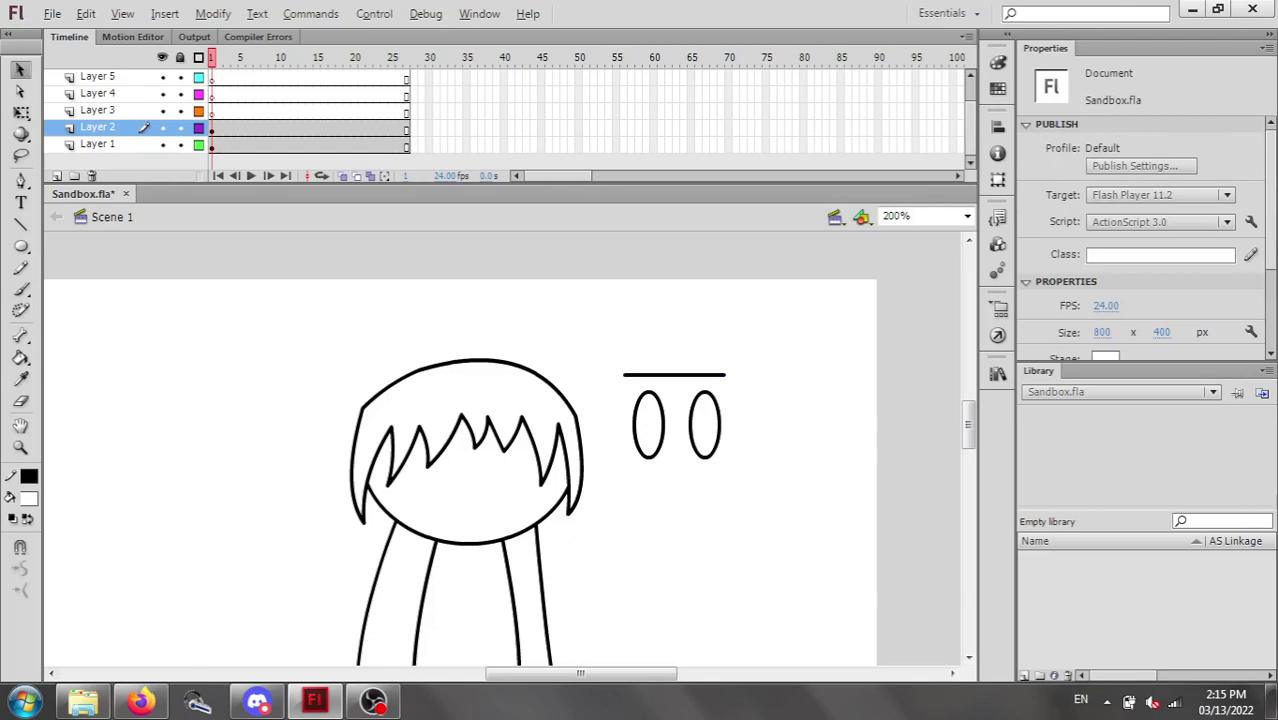
pyautogui.moveTo(675, 375); pyautogui.dragTo(679, 392)
# Select both segments of the V and move it down about 10 px so it crosses the tops of the ovals.
pyautogui.click(702, 384)
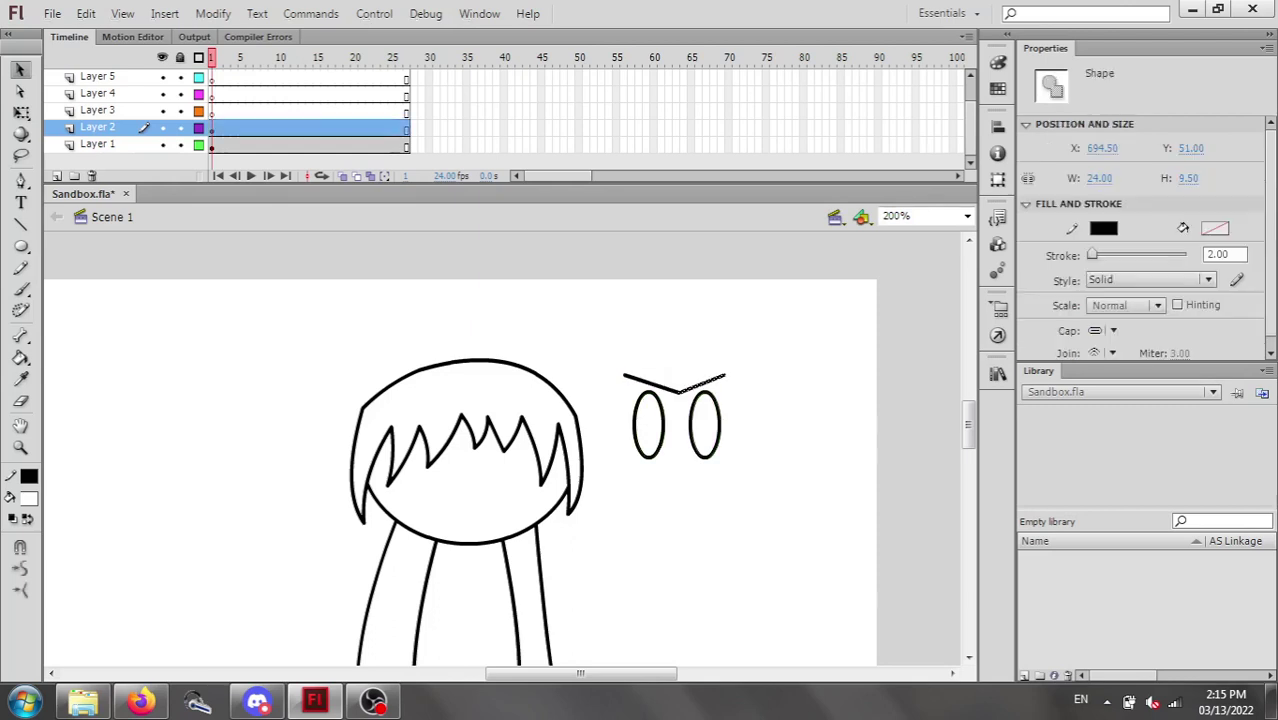
pyautogui.keyDown('shift'); pyautogui.click(654, 384); pyautogui.keyUp('shift')
pyautogui.hotkey('shift', 'Down')
pyautogui.hotkey('shift', 'Down')
pyautogui.hotkey('shift', 'Down')
pyautogui.hotkey('shift', 'Up')
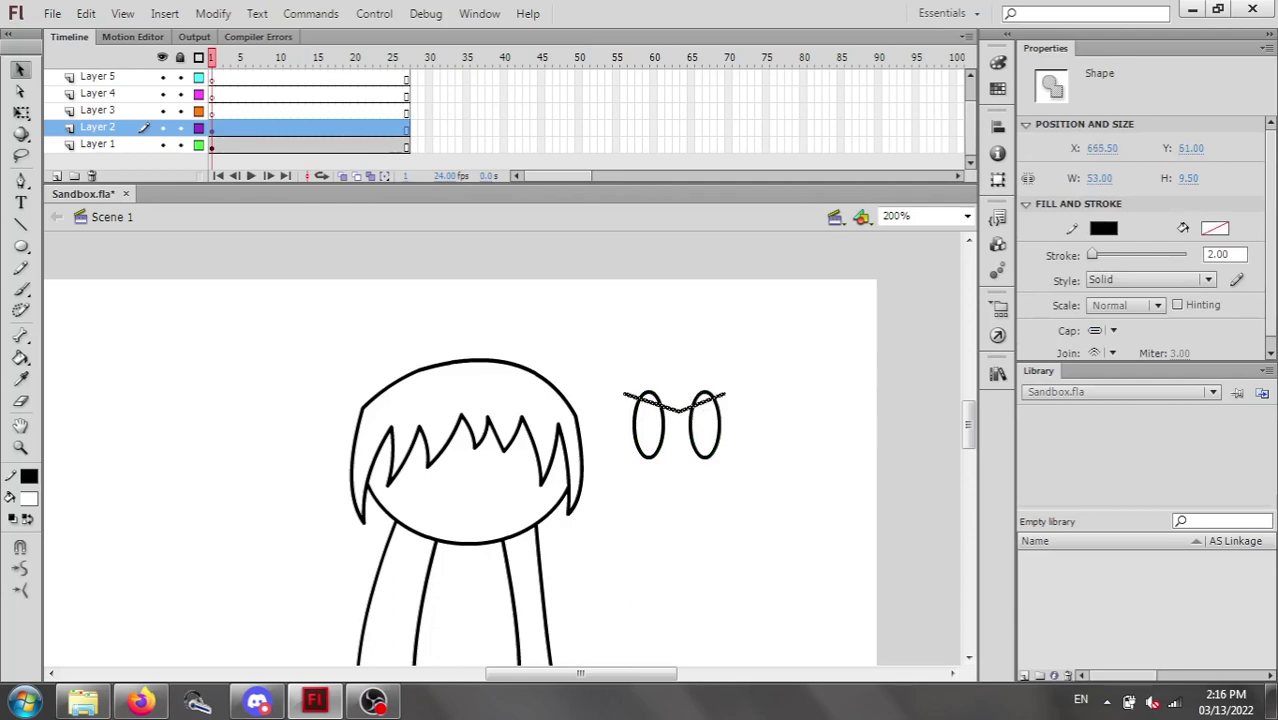
pyautogui.press('Escape')
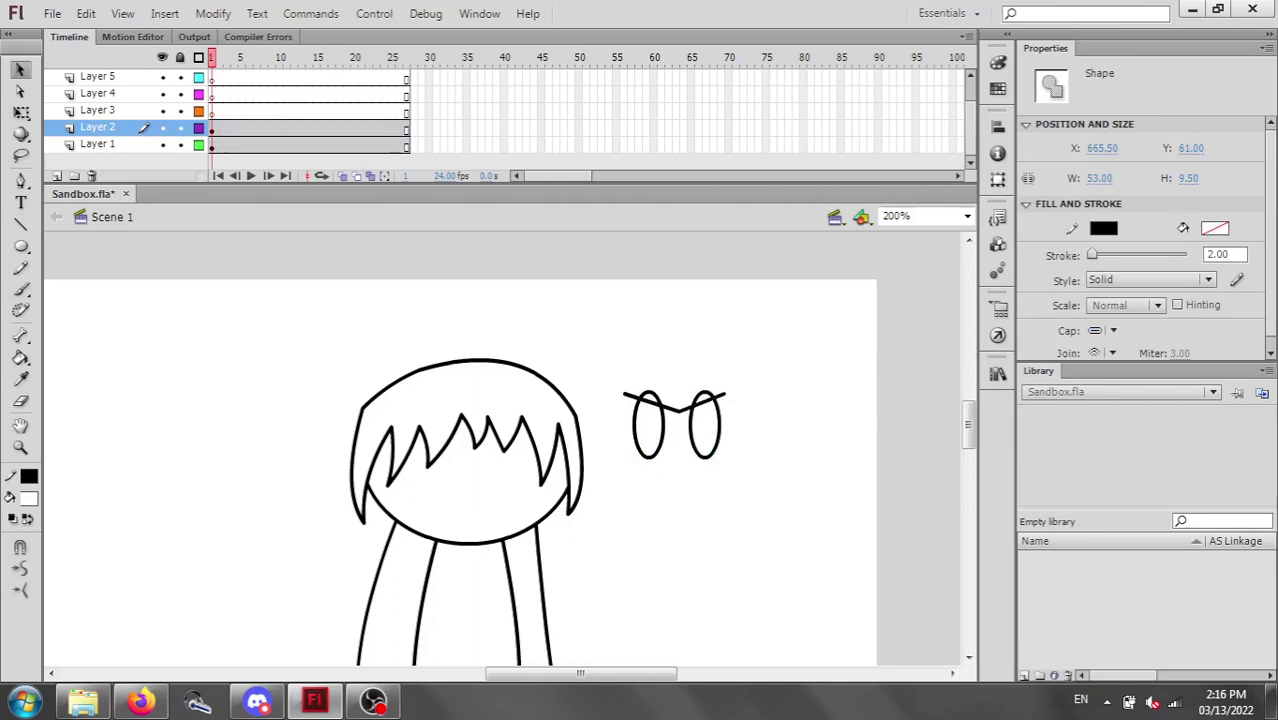
# Delete the oval outlines above the V and the V's outer ends and middle, leaving slanted upper edges on both eyes.
pyautogui.click(631, 396)
pyautogui.keyDown('shift'); pyautogui.click(650, 392); pyautogui.keyUp('shift')
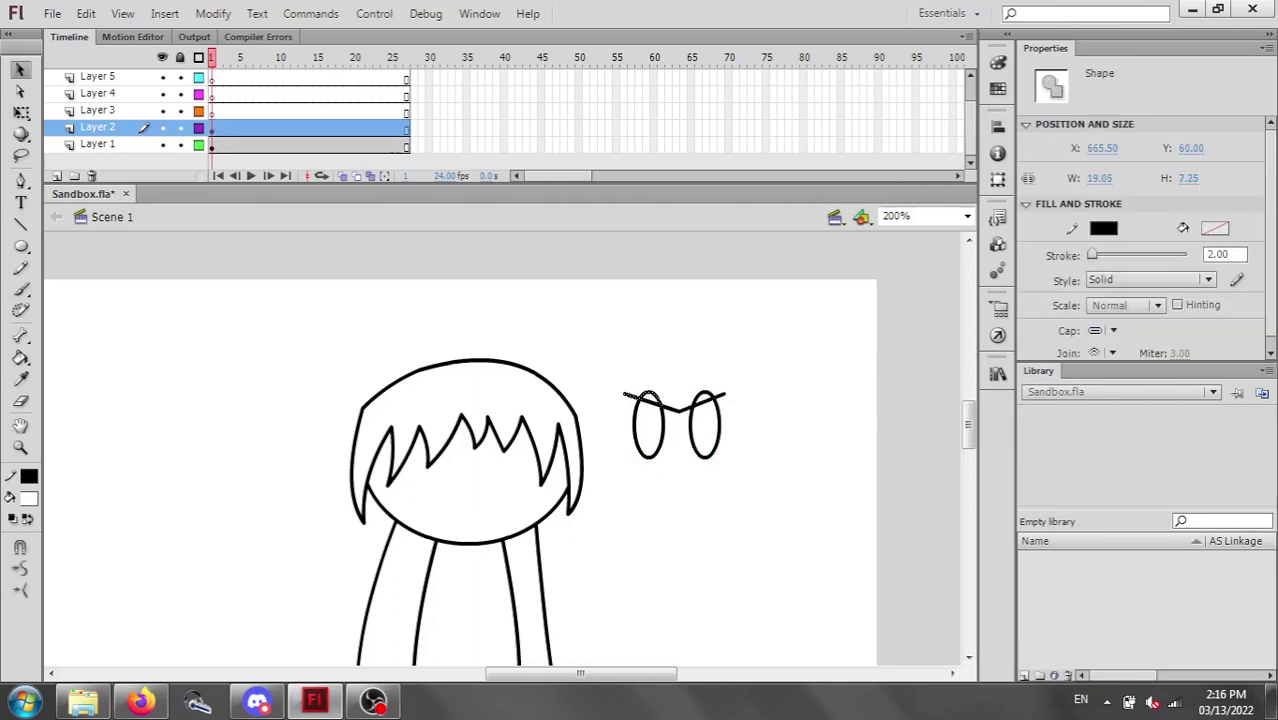
pyautogui.keyDown('shift'); pyautogui.click(671, 409); pyautogui.keyUp('shift')
pyautogui.keyDown('shift'); pyautogui.click(686, 408); pyautogui.keyUp('shift')
pyautogui.keyDown('shift'); pyautogui.click(706, 396); pyautogui.keyUp('shift')
pyautogui.press('Delete')
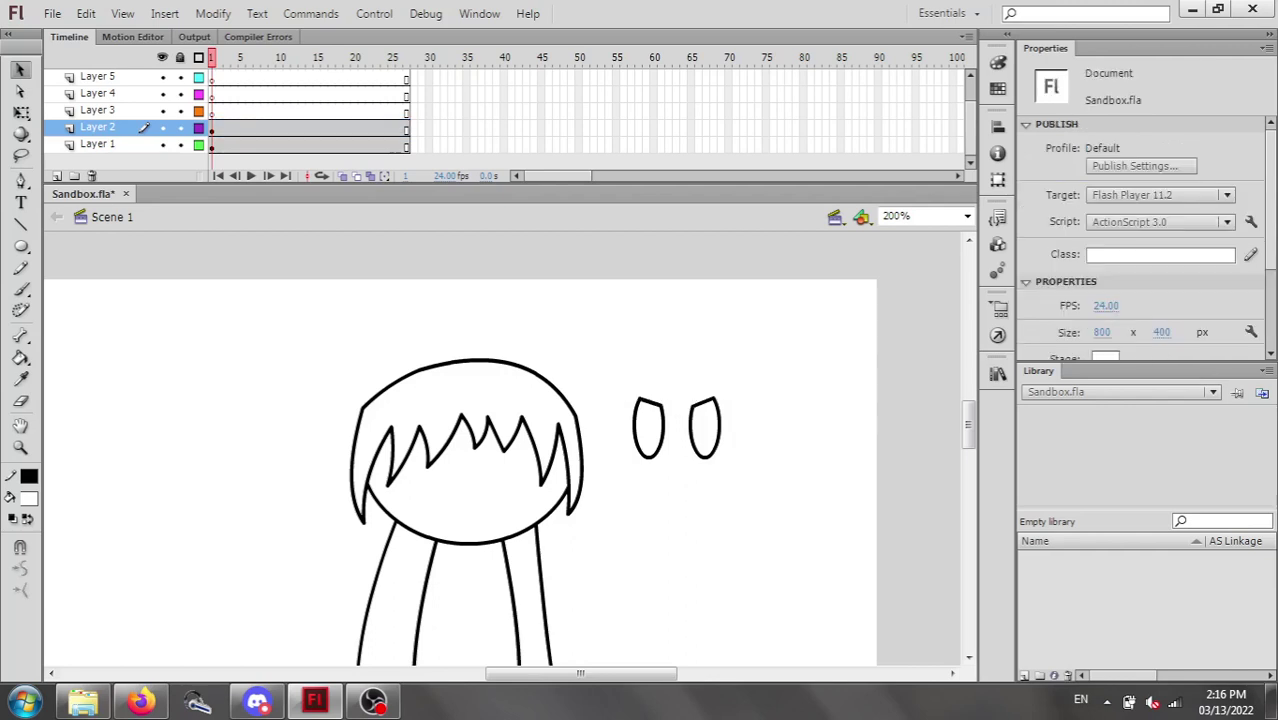
# Draw a line about 43.5 px wide below the two eyes and curve it upward into a shallow arc.
pyautogui.press('n')
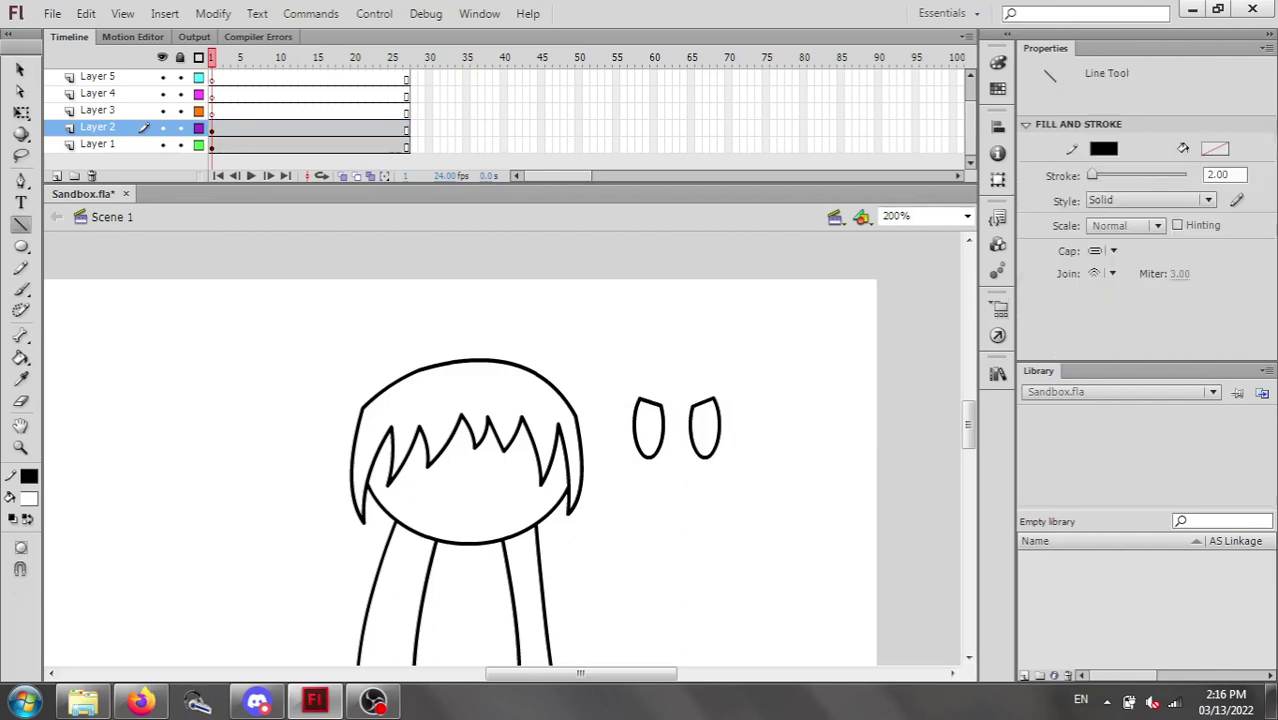
pyautogui.moveTo(636, 483)
pyautogui.mouseDown()
pyautogui.moveTo(724, 483)
pyautogui.moveTo(678, 476)
pyautogui.mouseUp()
pyautogui.press('v')
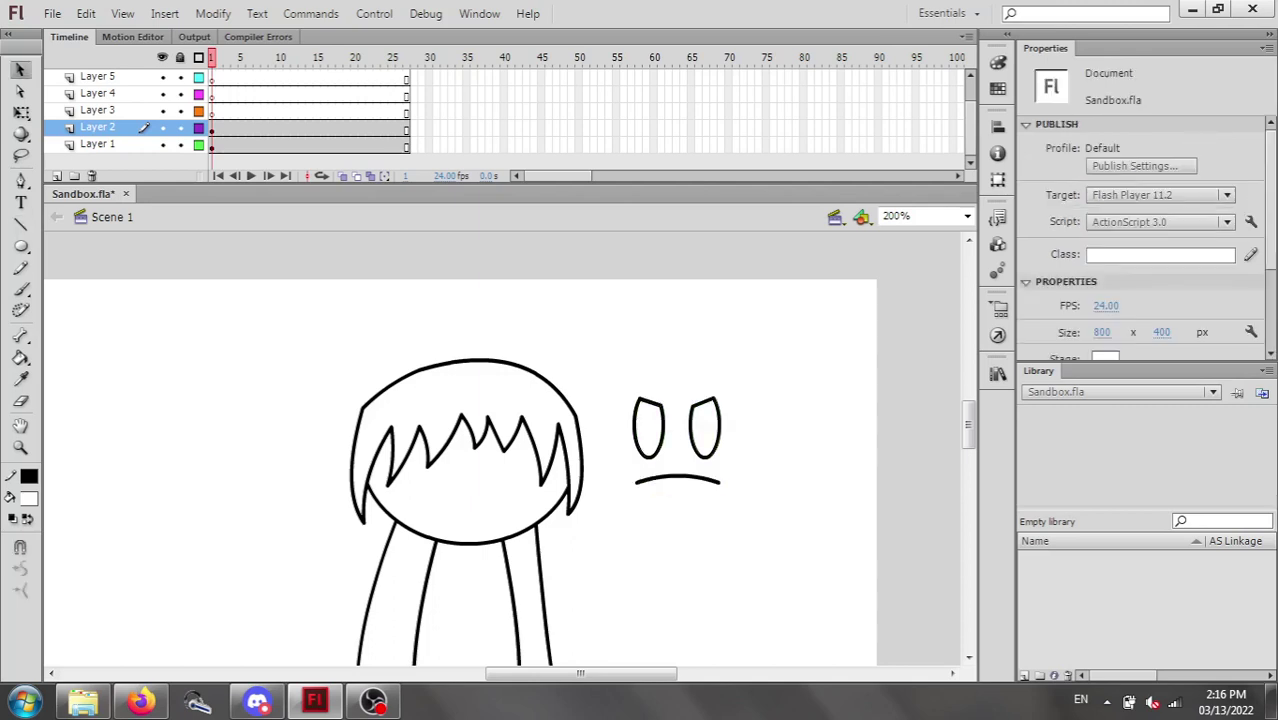
# Move the arc up about 13.5 px so it cuts across the lower ends of both eyes.
pyautogui.click(678, 476)
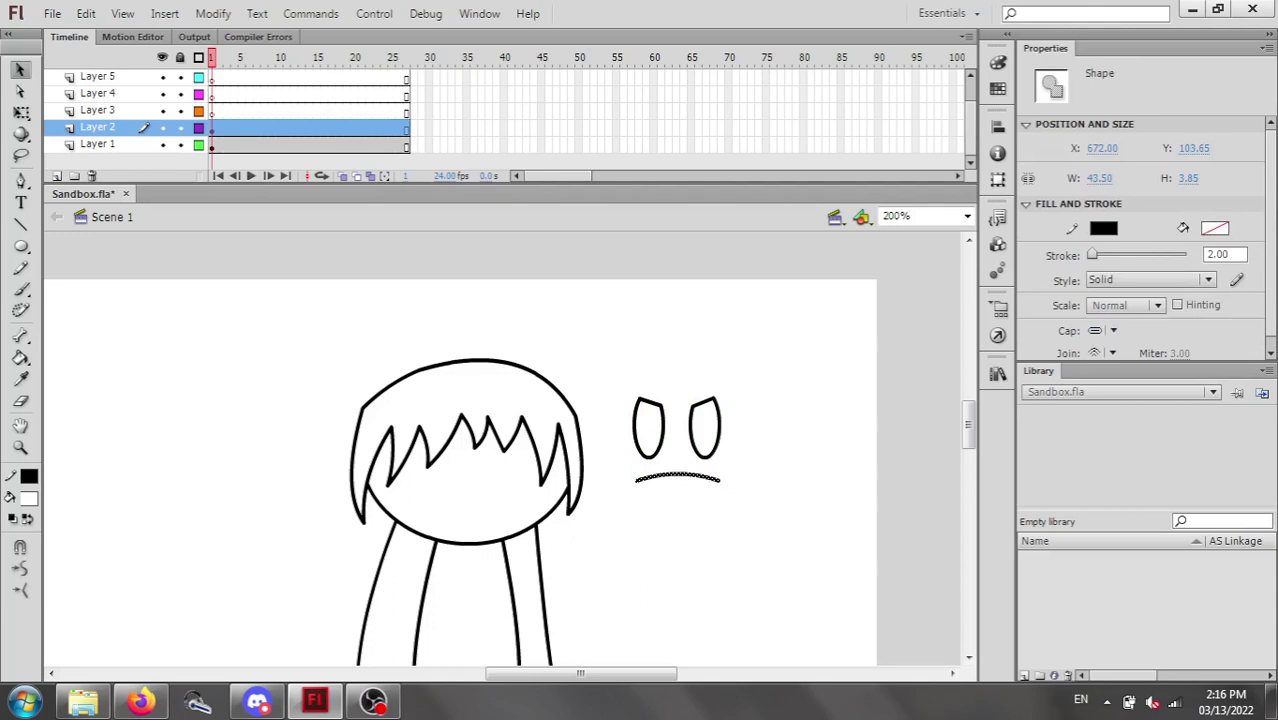
pyautogui.hotkey('shift', 'Up')
pyautogui.press('Up')
pyautogui.press('Up')
pyautogui.press('Up')
pyautogui.press('Up')
pyautogui.press('Up')
pyautogui.press('Up')
pyautogui.press('Up')
pyautogui.press('Up')
pyautogui.press('Up')
pyautogui.press('Up')
pyautogui.press('Left')
pyautogui.press('Down')
pyautogui.press('Down')
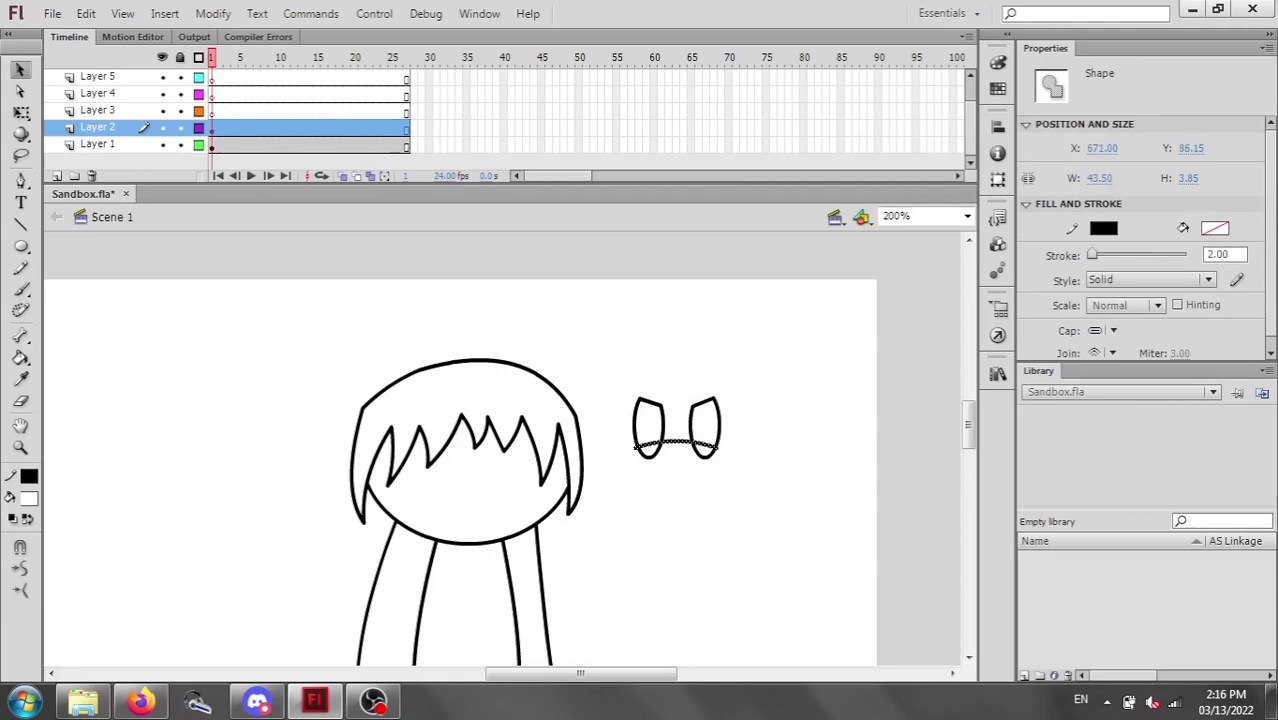
pyautogui.press('Down')
pyautogui.press('Down')
pyautogui.press('Down')
pyautogui.press('Right')
pyautogui.press('Down')
pyautogui.press('Down')
pyautogui.press('Left')
pyautogui.press('Left')
pyautogui.press('Right')
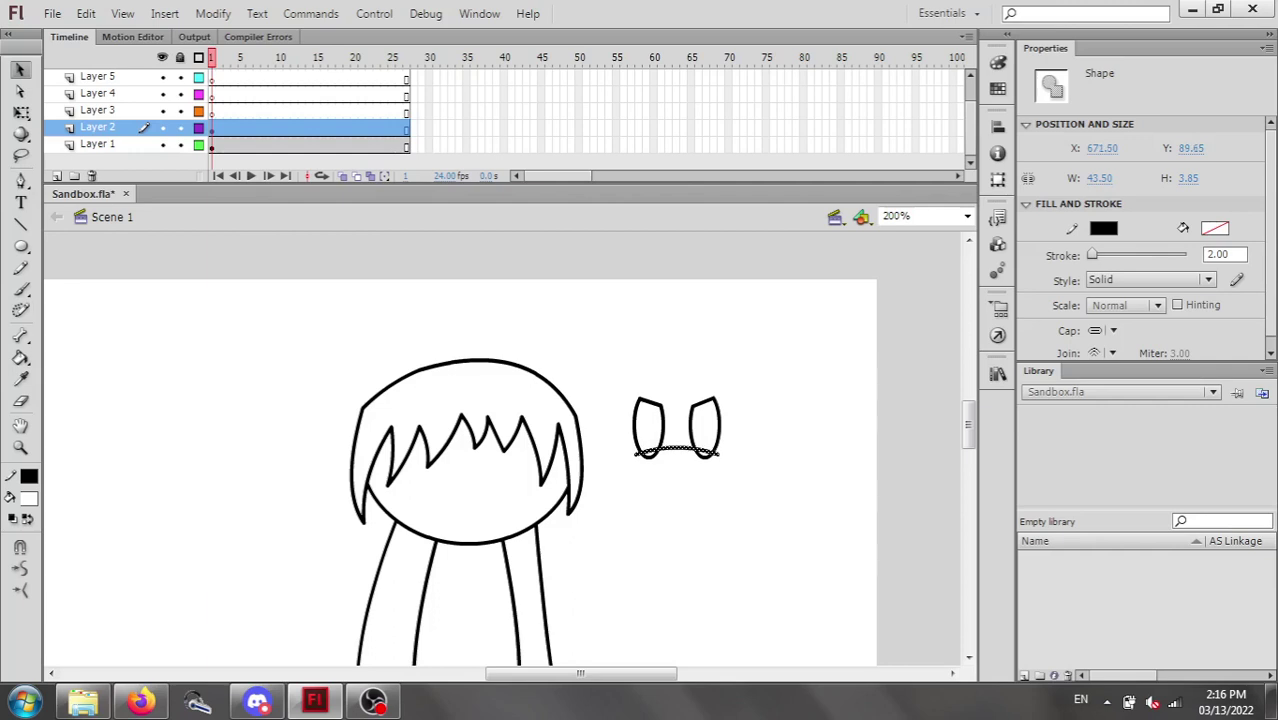
pyautogui.press('Down')
pyautogui.press('Escape')
# Delete the arc's outer ends and middle together with the eye outlines below it, leaving slanted lower edges.
pyautogui.hotkey('ctrl', '=')
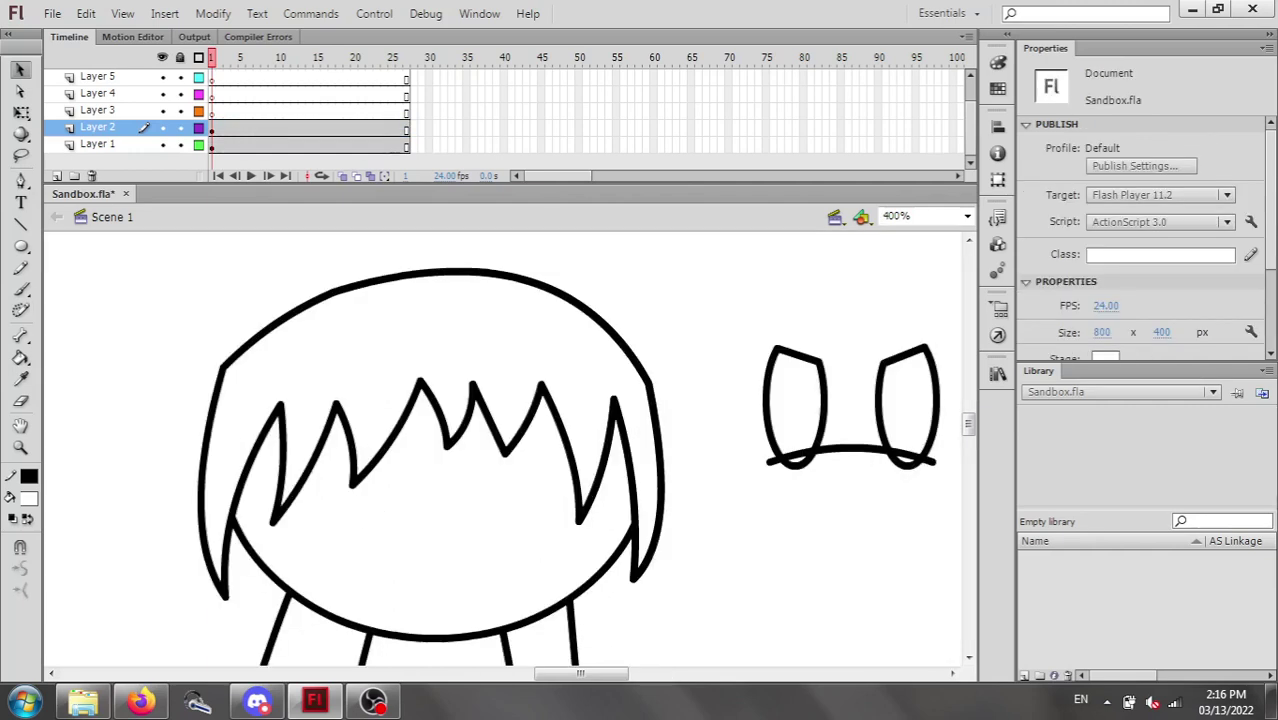
pyautogui.click(797, 466)
pyautogui.keyDown('shift'); pyautogui.click(772, 461); pyautogui.keyUp('shift')
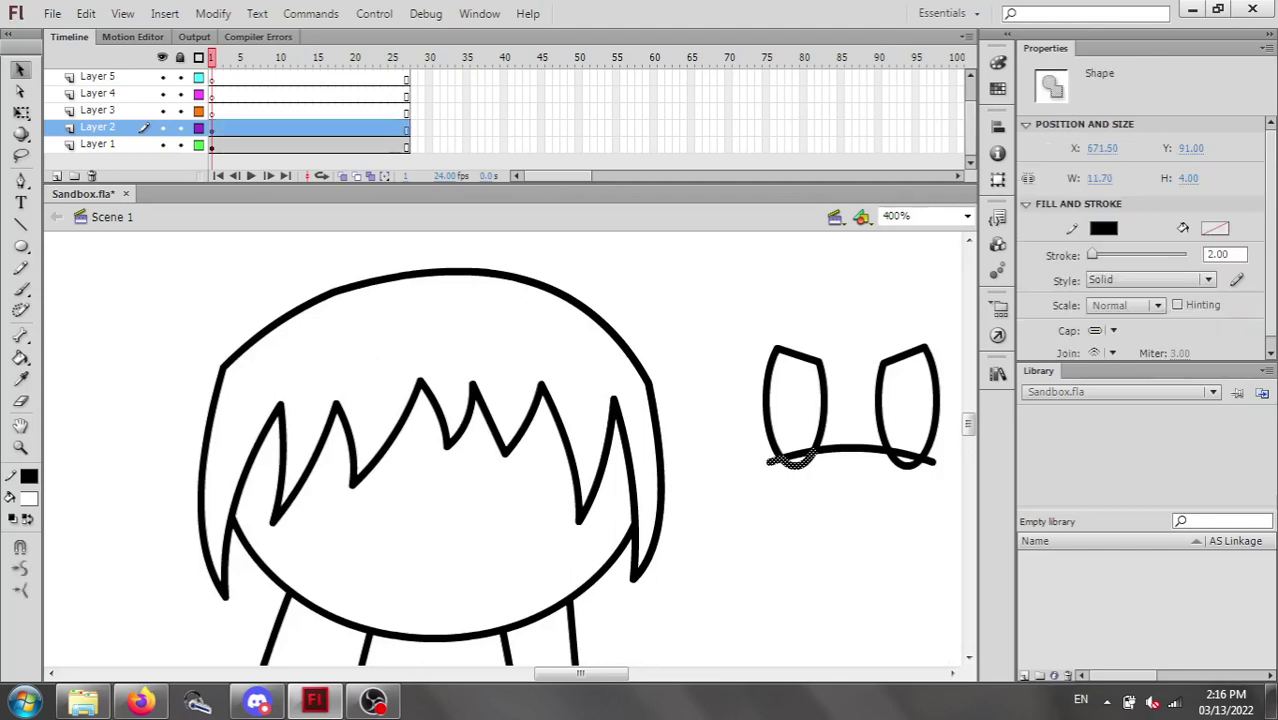
pyautogui.keyDown('shift'); pyautogui.click(853, 449); pyautogui.keyUp('shift')
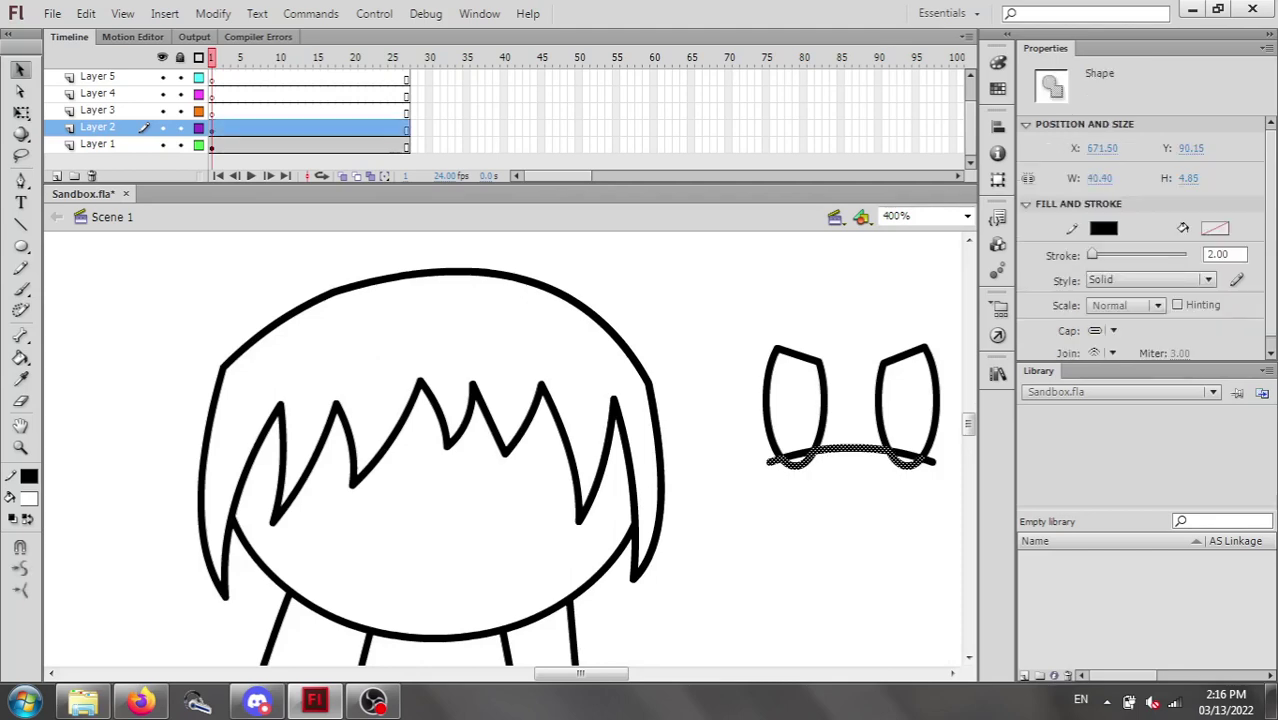
pyautogui.press('Delete')
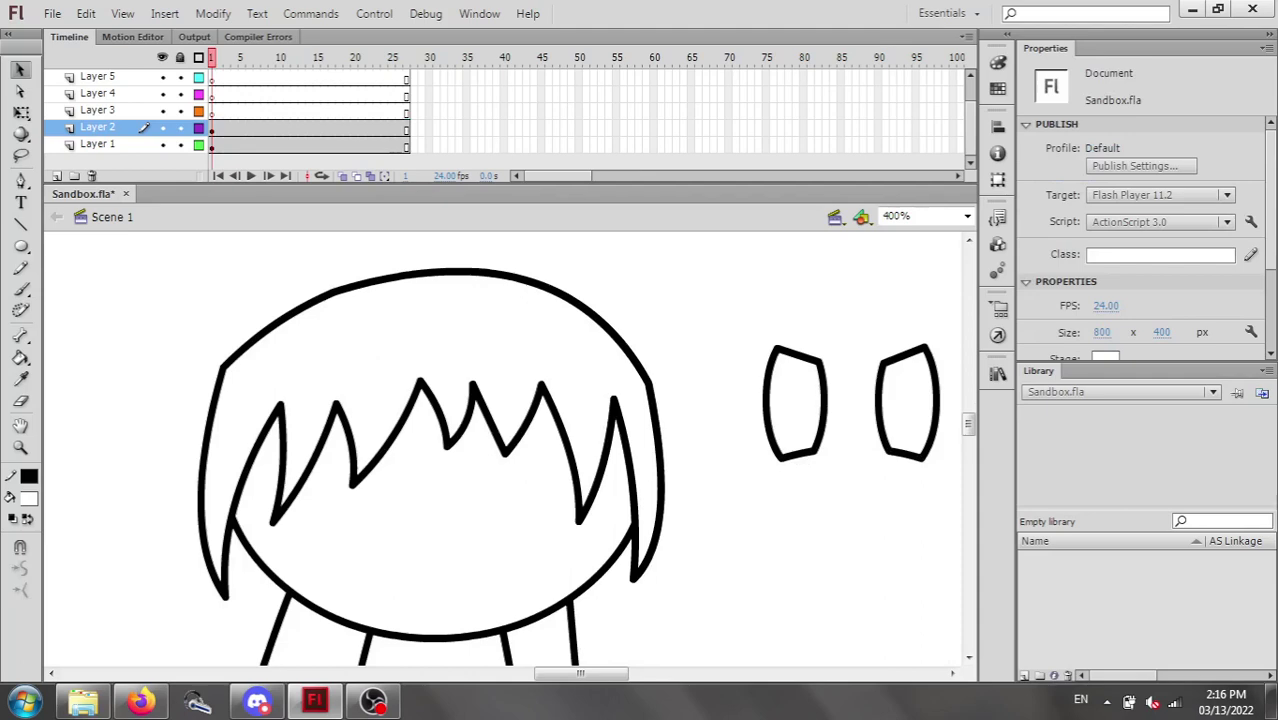
# Delete the four leftover pieces of white fill above and below the trimmed eye outlines.
pyautogui.moveTo(581, 674); pyautogui.dragTo(600, 674)
pyautogui.click(98, 127)
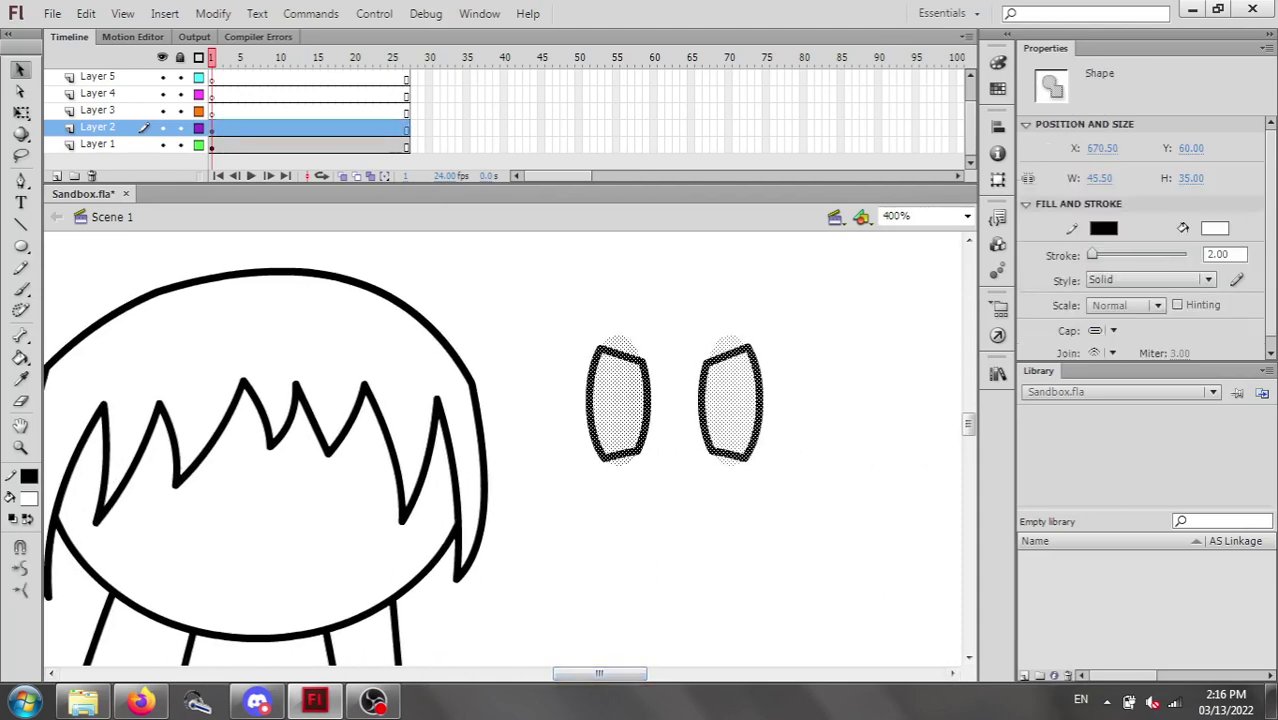
pyautogui.click(560, 310)
pyautogui.click(620, 344)
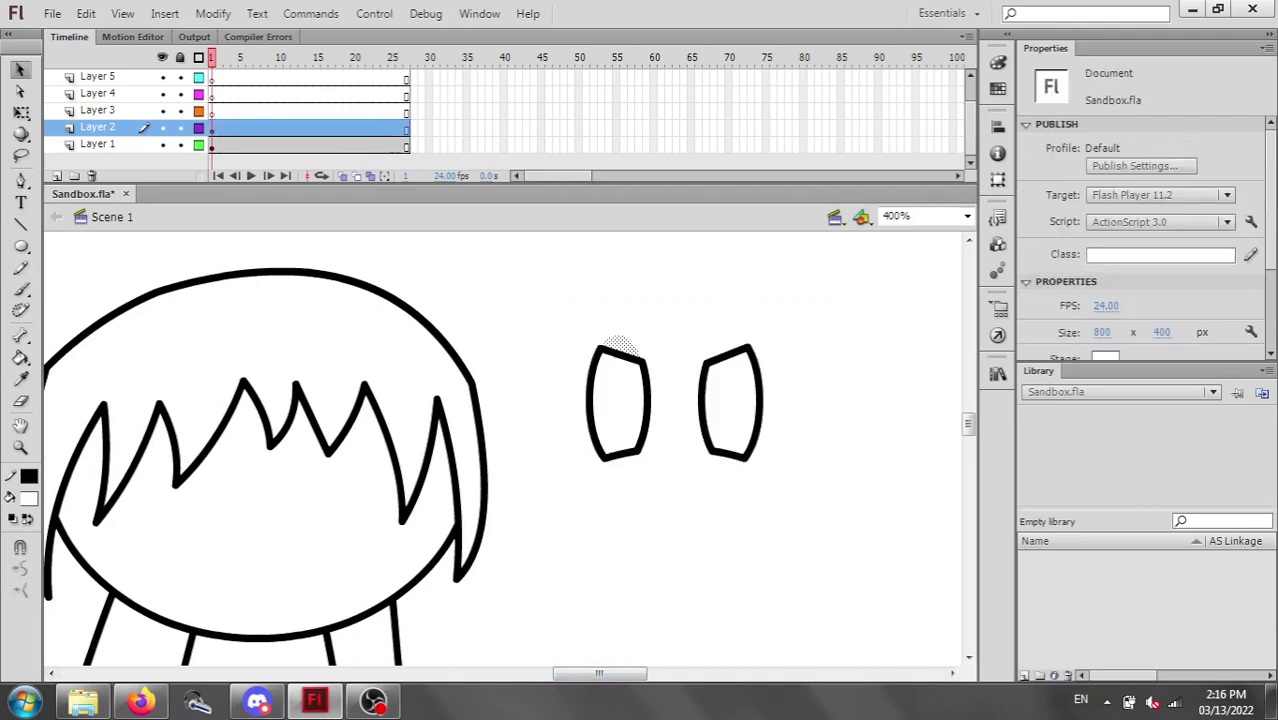
pyautogui.keyDown('shift'); pyautogui.click(620, 461); pyautogui.keyUp('shift')
pyautogui.keyDown('shift'); pyautogui.click(730, 461); pyautogui.keyUp('shift')
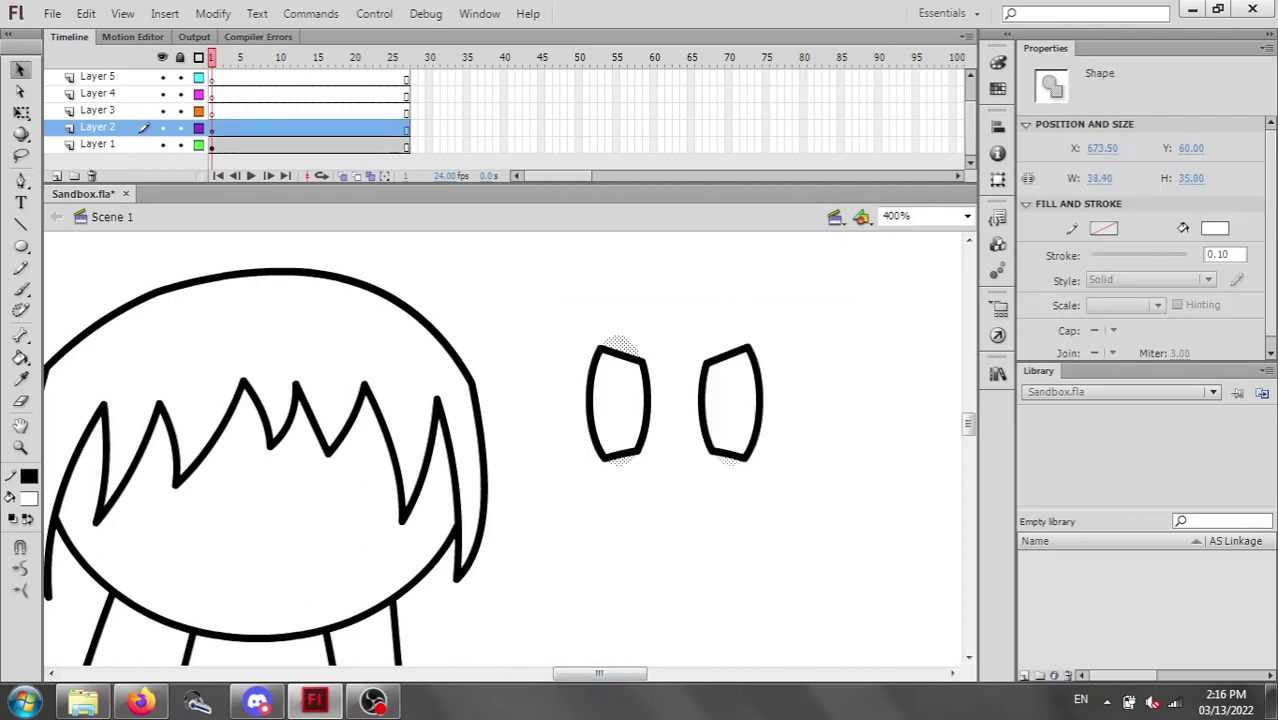
pyautogui.keyDown('shift'); pyautogui.click(727, 345); pyautogui.keyUp('shift')
pyautogui.press('Delete')
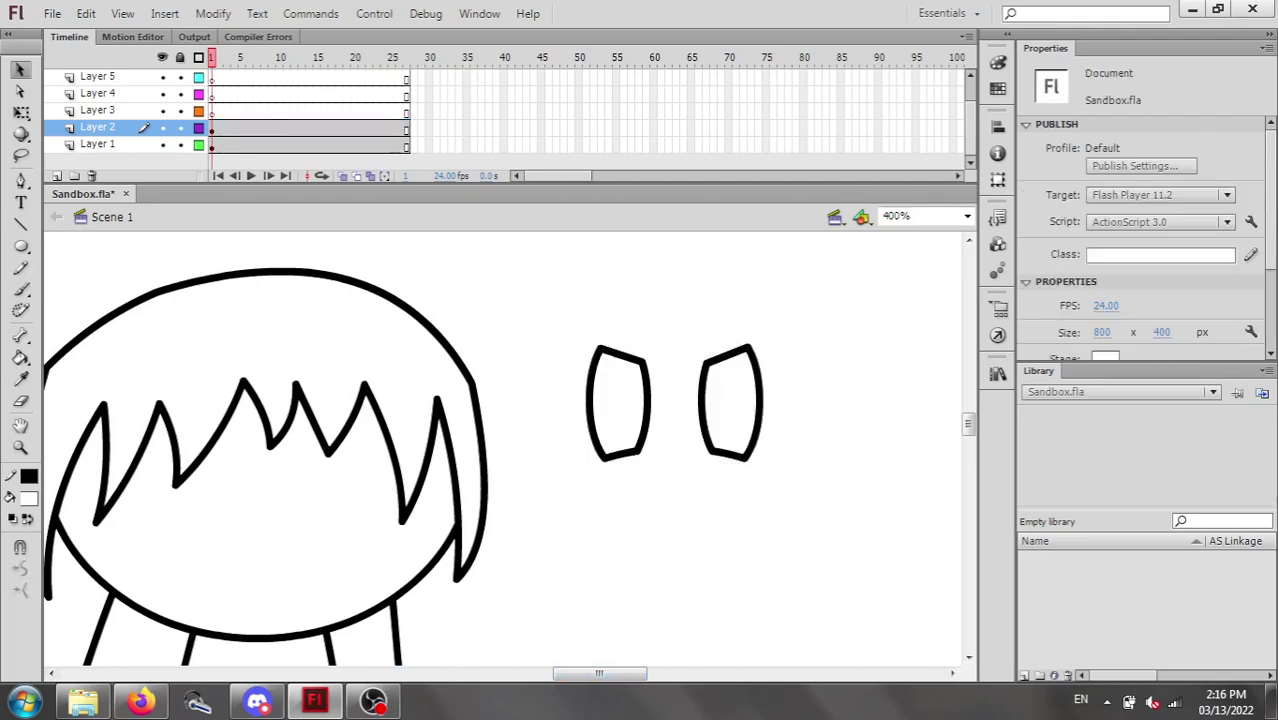
# Group the two eyes, position them on the face beneath the fringe, and bring the hair group in front of them.
pyautogui.moveTo(542, 312); pyautogui.dragTo(842, 550)
pyautogui.hotkey('ctrl', 'g')
pyautogui.moveTo(725, 396); pyautogui.dragTo(333, 486)
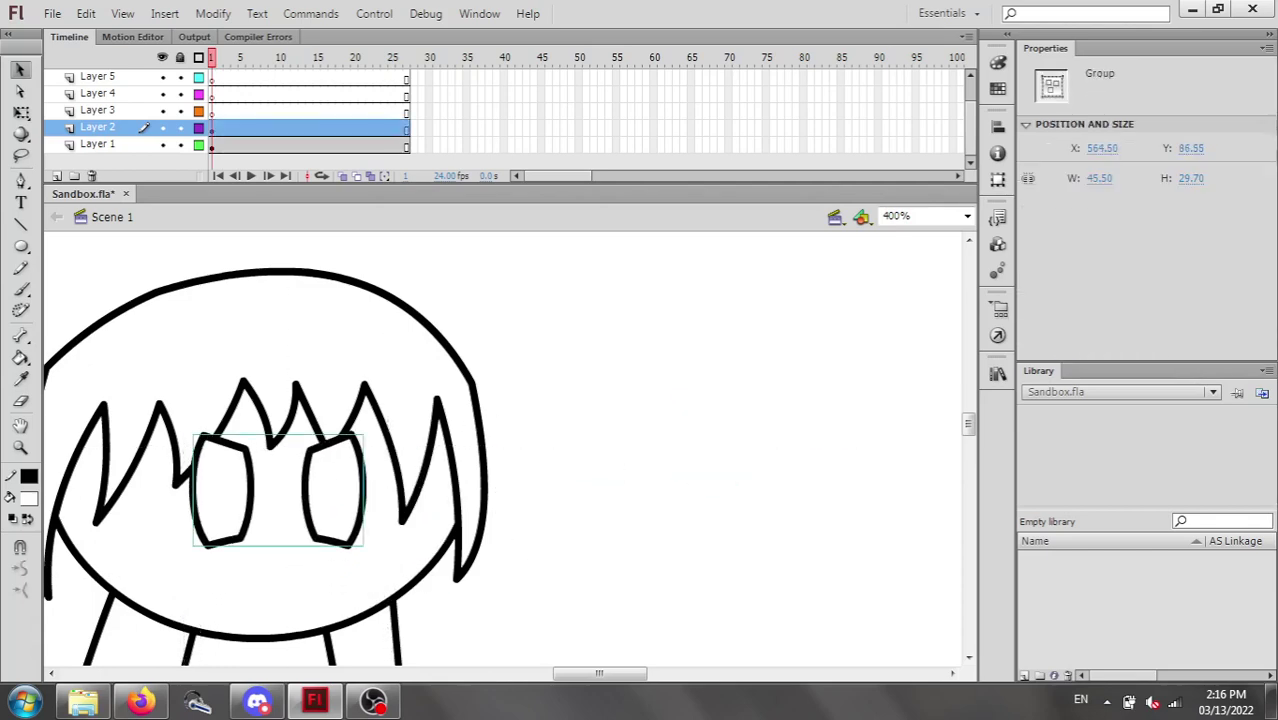
pyautogui.click(335, 362)
pyautogui.hotkey('ctrl', 'Up')
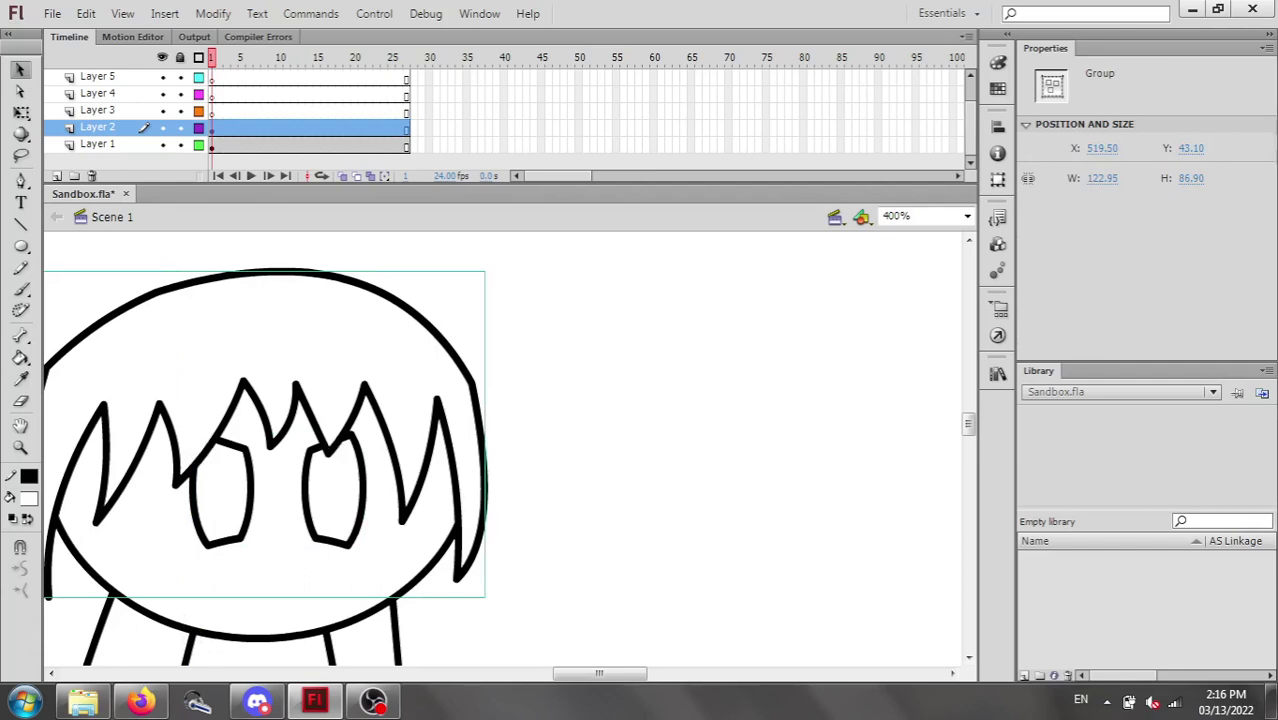
pyautogui.scroll(-3, 335, 362)
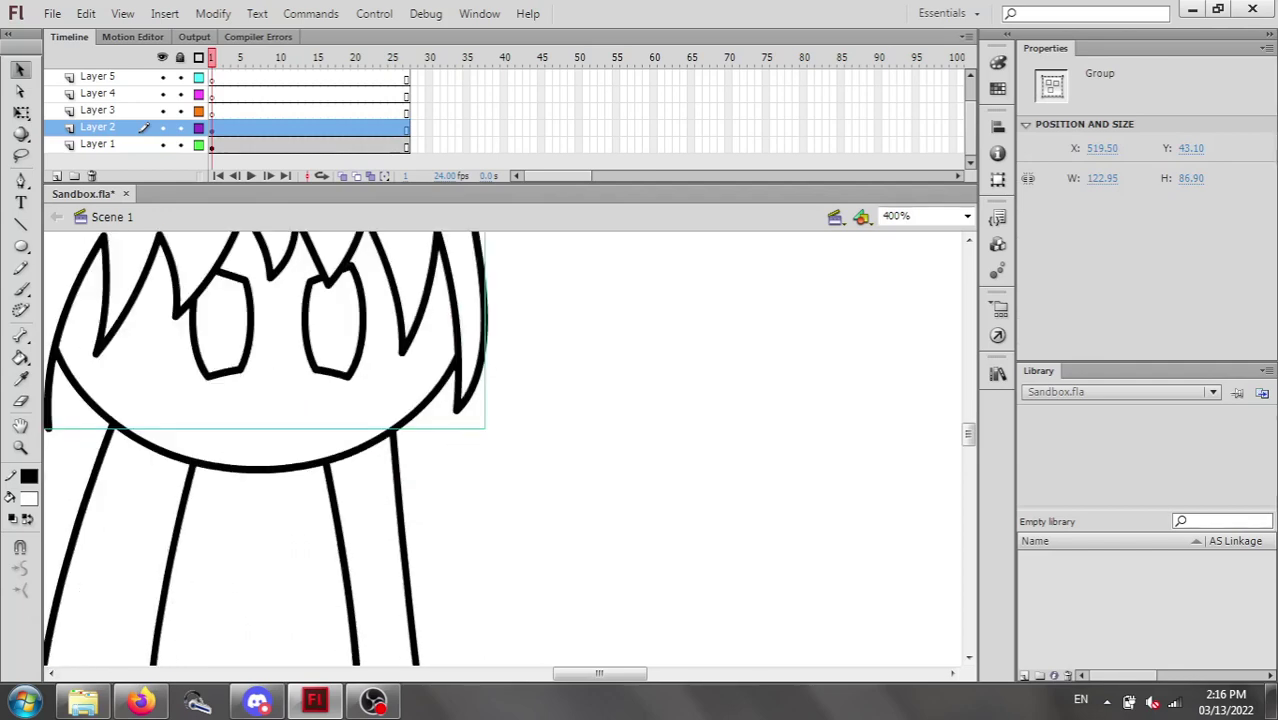
pyautogui.moveTo(334, 345); pyautogui.dragTo(313, 323)
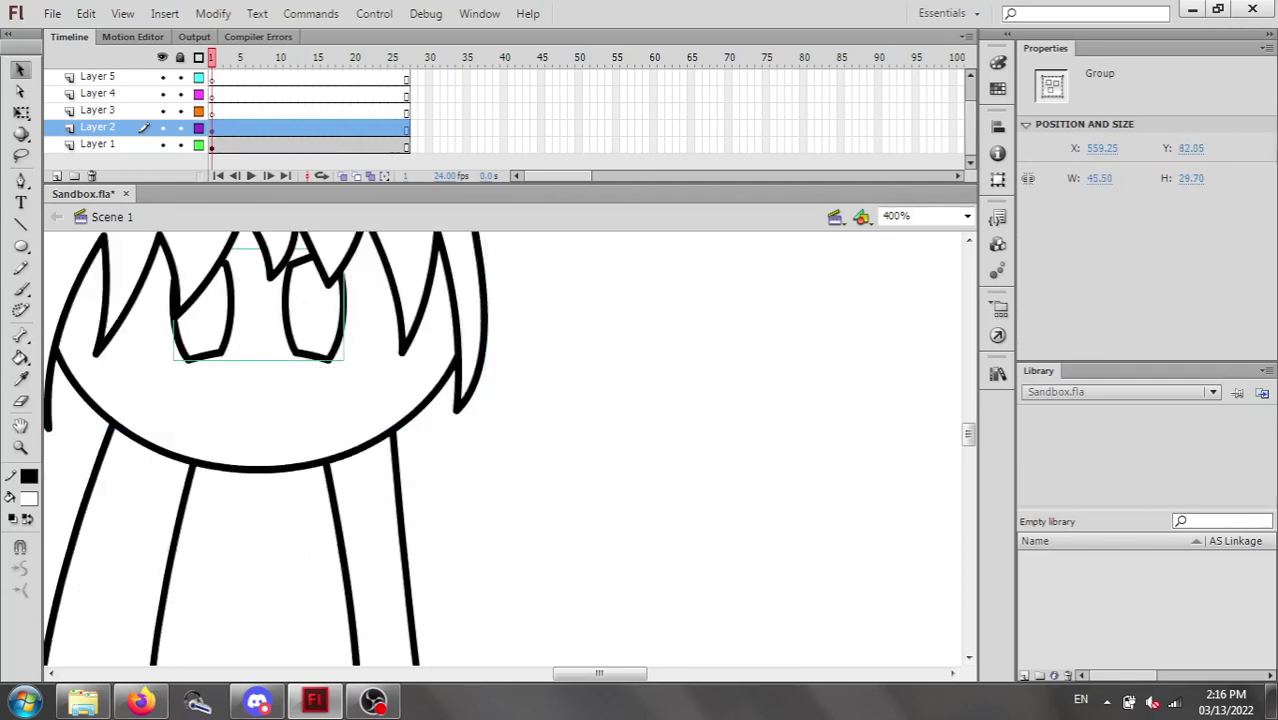
# Open the eye group, move the right eye about 7.5 px to the right, and leave the group.
pyautogui.press('q')
pyautogui.click(560, 380)
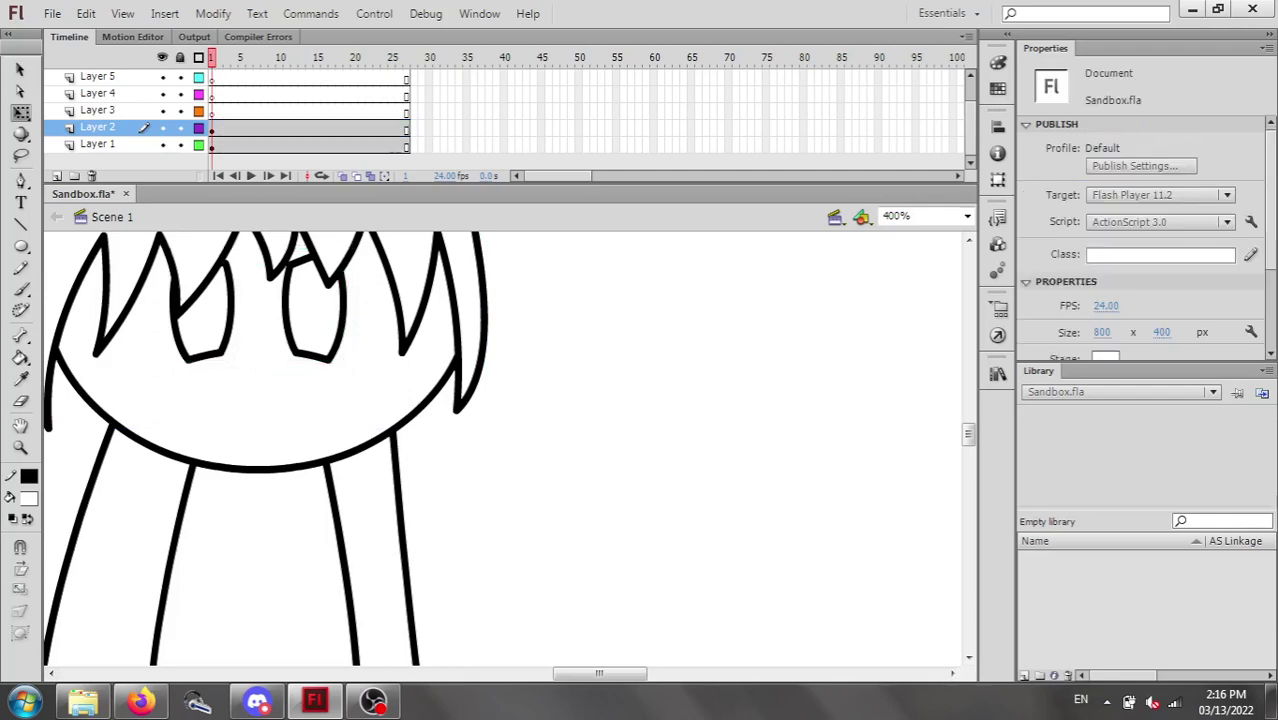
pyautogui.doubleClick(315, 322)
pyautogui.click(560, 380)
pyautogui.moveTo(440, 418); pyautogui.dragTo(264, 230)
pyautogui.press('Right')
pyautogui.press('Right')
pyautogui.press('Right')
pyautogui.press('Right')
pyautogui.press('Right')
pyautogui.hotkey('shift', 'Right')
pyautogui.hotkey('shift', 'Left')
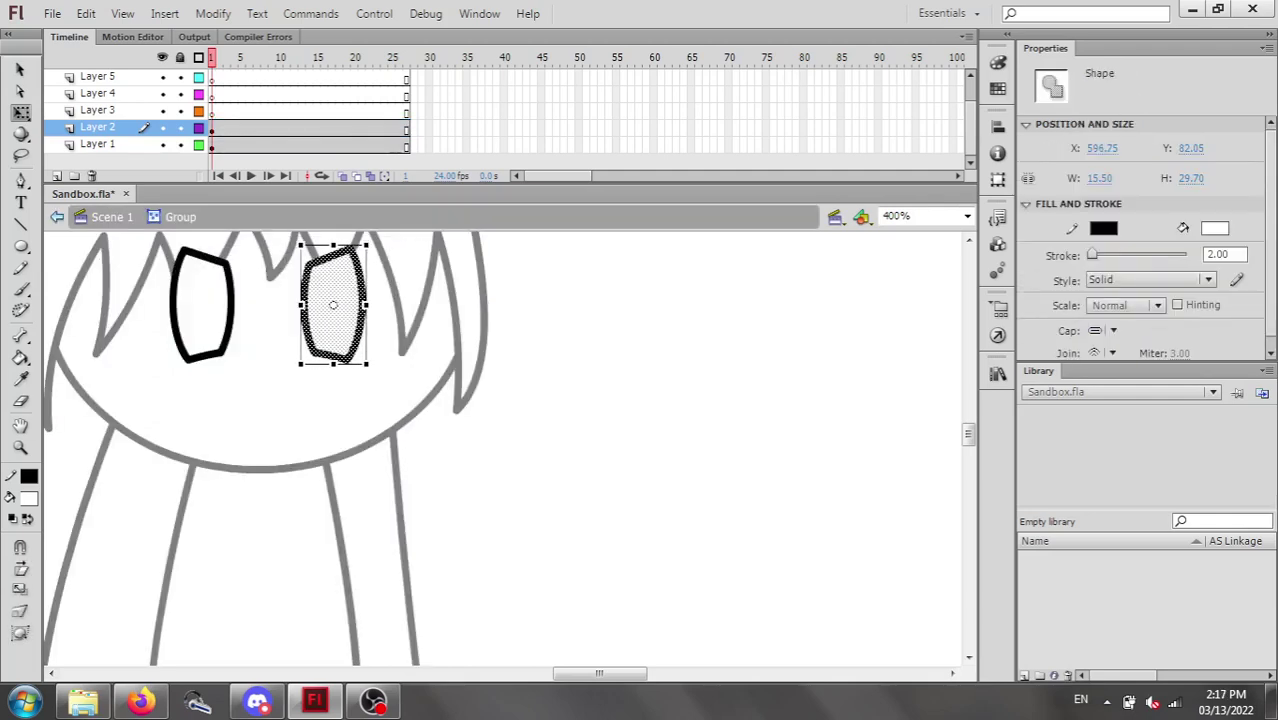
pyautogui.hotkey('shift', 'Right')
pyautogui.click(57, 217)
# Move the eye group 5 px down and 5 px to the right on the face.
pyautogui.scroll(2, 510, 448)
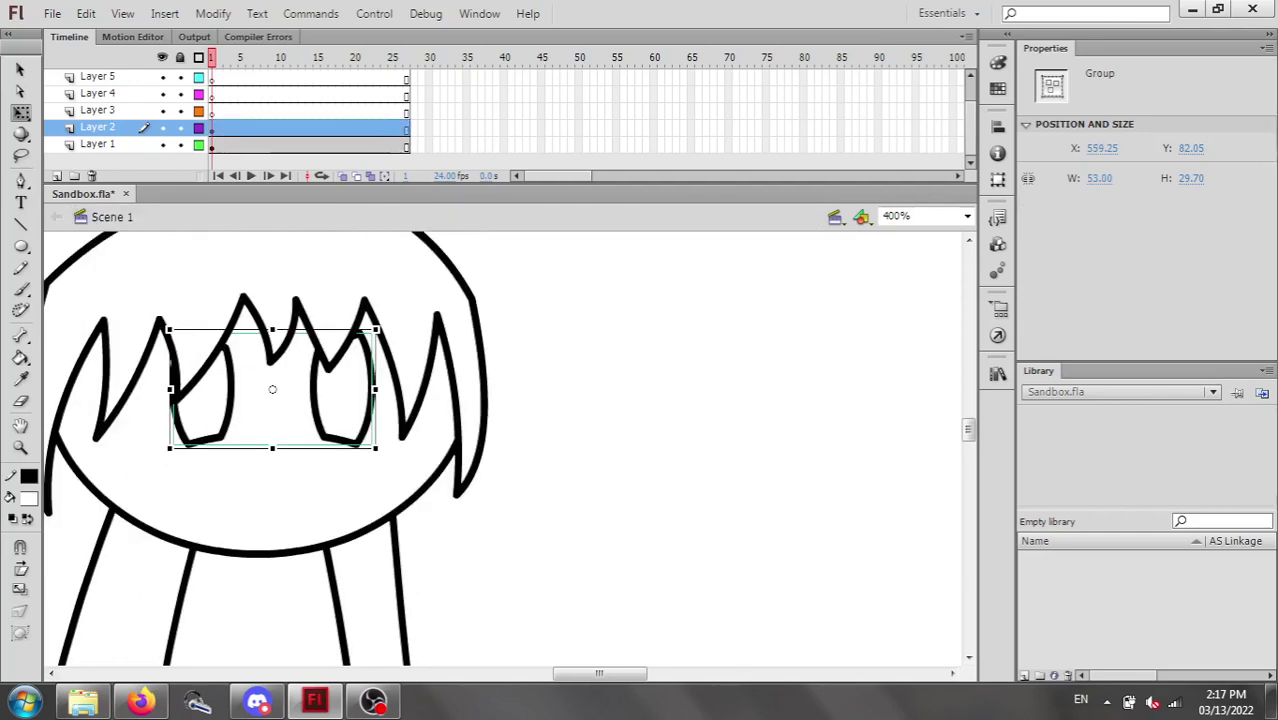
pyautogui.press('Down')
pyautogui.press('Down')
pyautogui.press('Down')
pyautogui.press('Down')
pyautogui.press('Down')
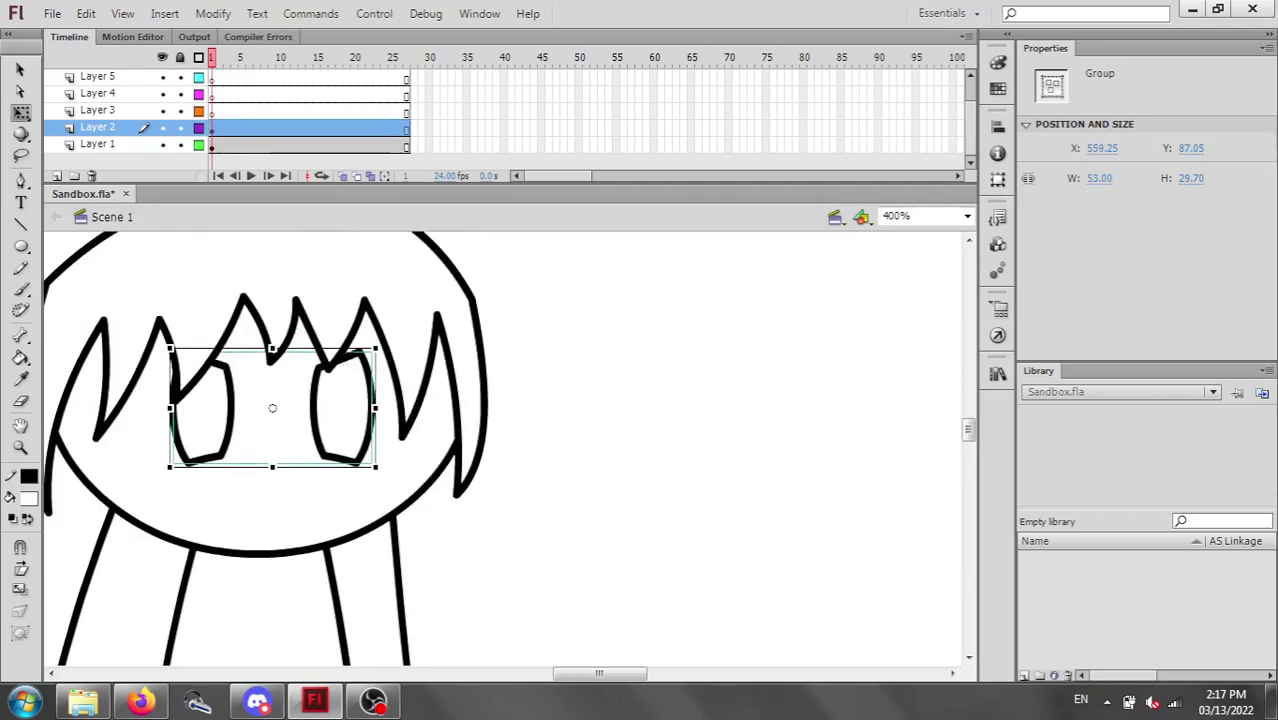
pyautogui.press('Right')
pyautogui.press('Right')
pyautogui.press('Right')
pyautogui.press('Right')
pyautogui.press('Right')
pyautogui.press('Escape')
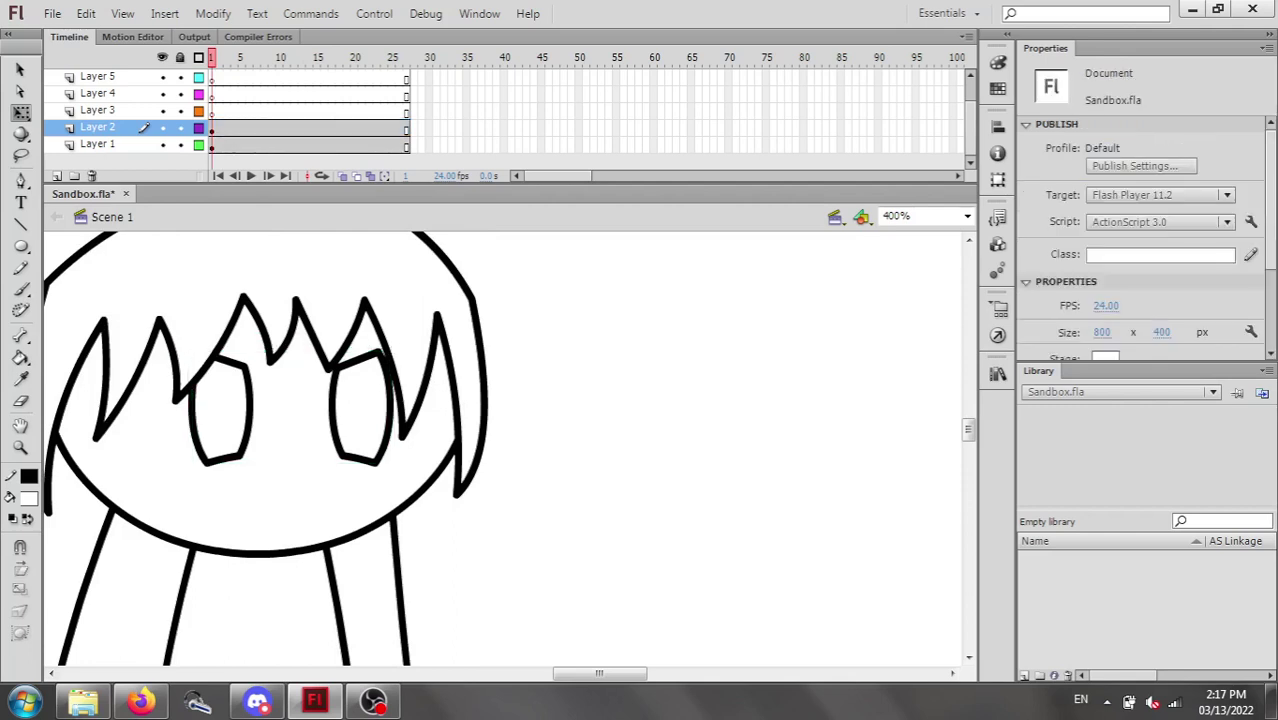
# Draw a line to the right of the head, bow it downward, and pull its right end inward to shorten the curve.
pyautogui.press('n')
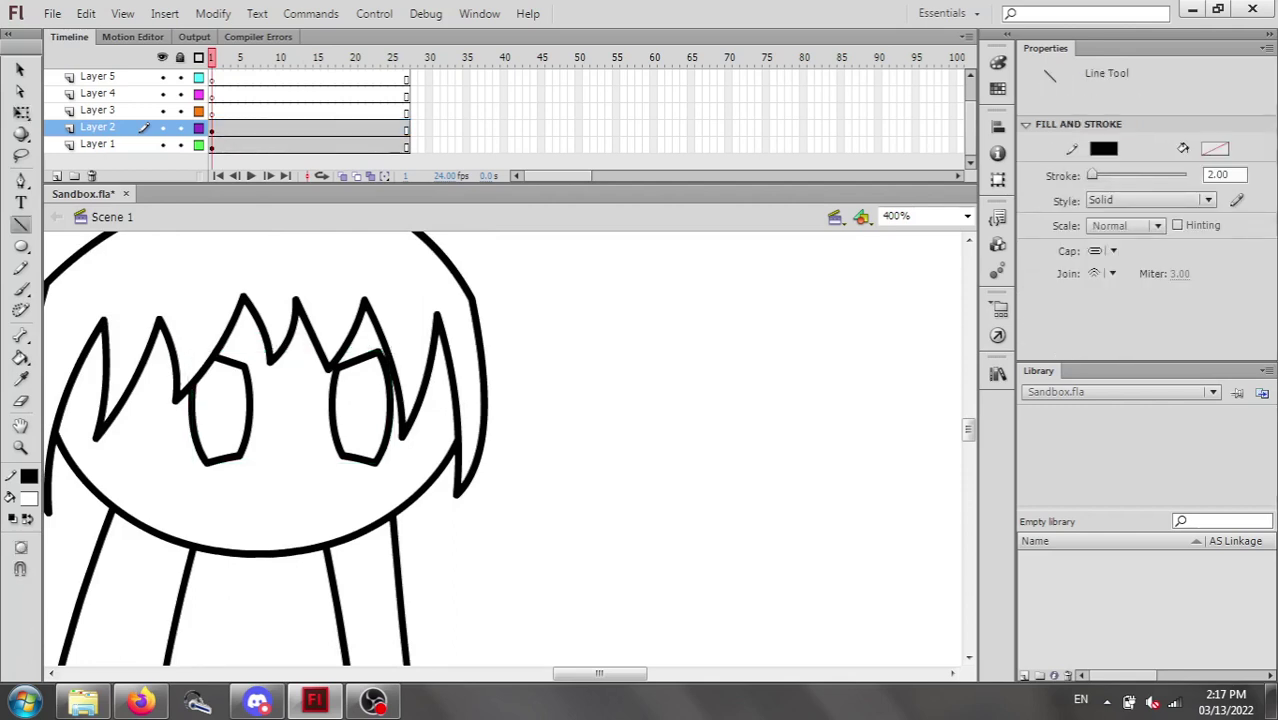
pyautogui.moveTo(571, 457)
pyautogui.mouseDown()
pyautogui.moveTo(820, 490)
pyautogui.moveTo(807, 487)
pyautogui.mouseUp()
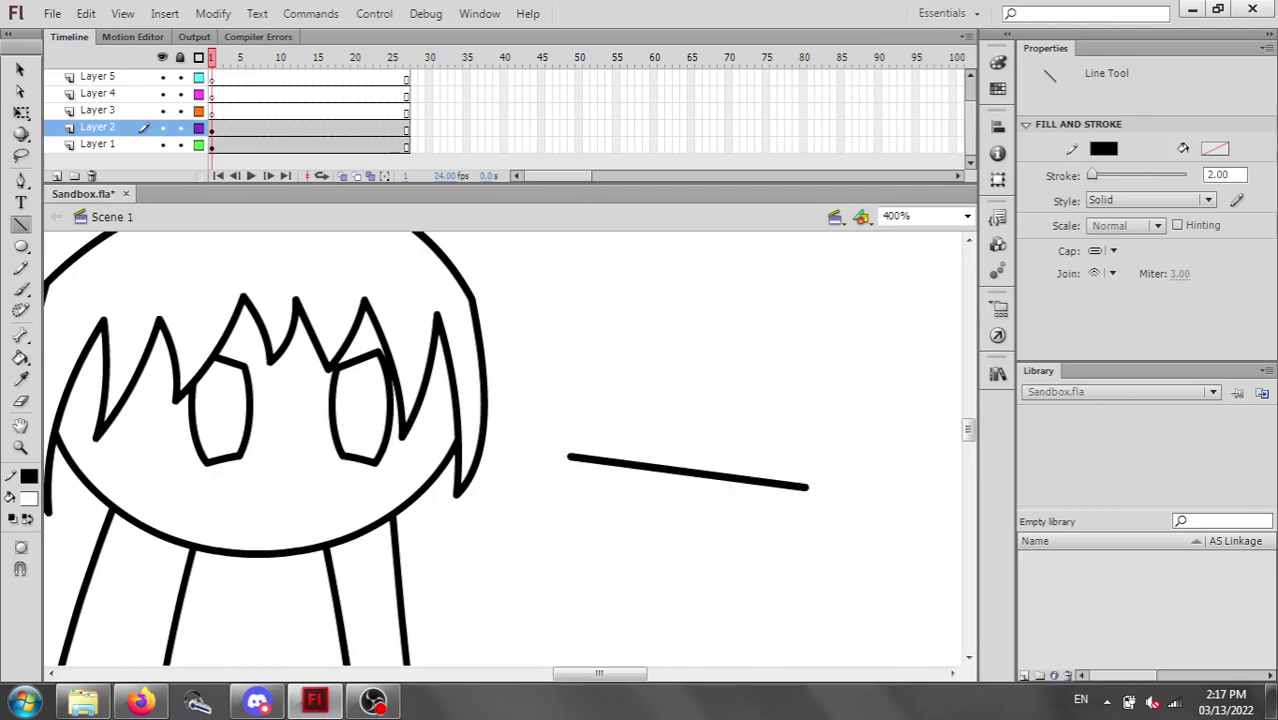
pyautogui.press('v')
pyautogui.moveTo(660, 469)
pyautogui.mouseDown()
pyautogui.moveTo(648, 503)
pyautogui.moveTo(650, 491)
pyautogui.mouseUp()
pyautogui.moveTo(808, 487); pyautogui.dragTo(730, 466)
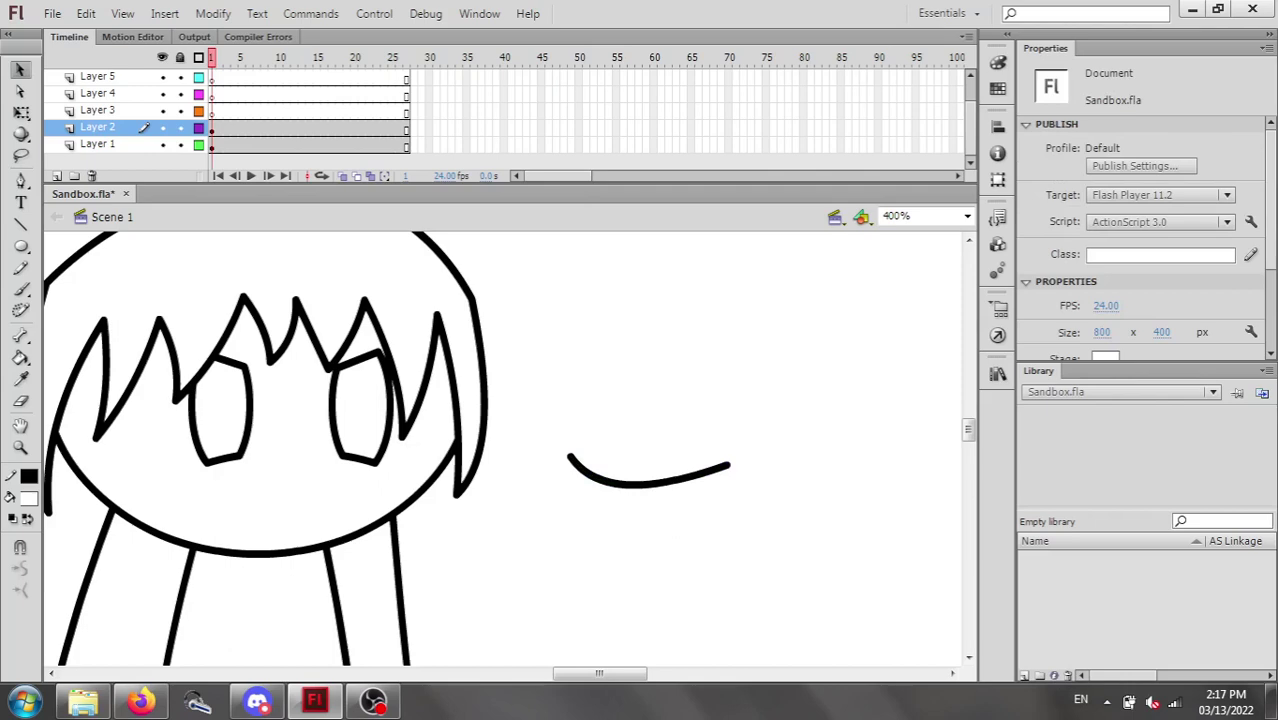
# With object snapping on, draw a line joining both ends of the curve and bow it slightly downward, closing a mouth shape about 42 px wide.
pyautogui.press('n')
pyautogui.moveTo(623, 429); pyautogui.dragTo(690, 453)
pyautogui.hotkey('ctrl', 'z')
pyautogui.click(21, 569)
pyautogui.click(21, 569)
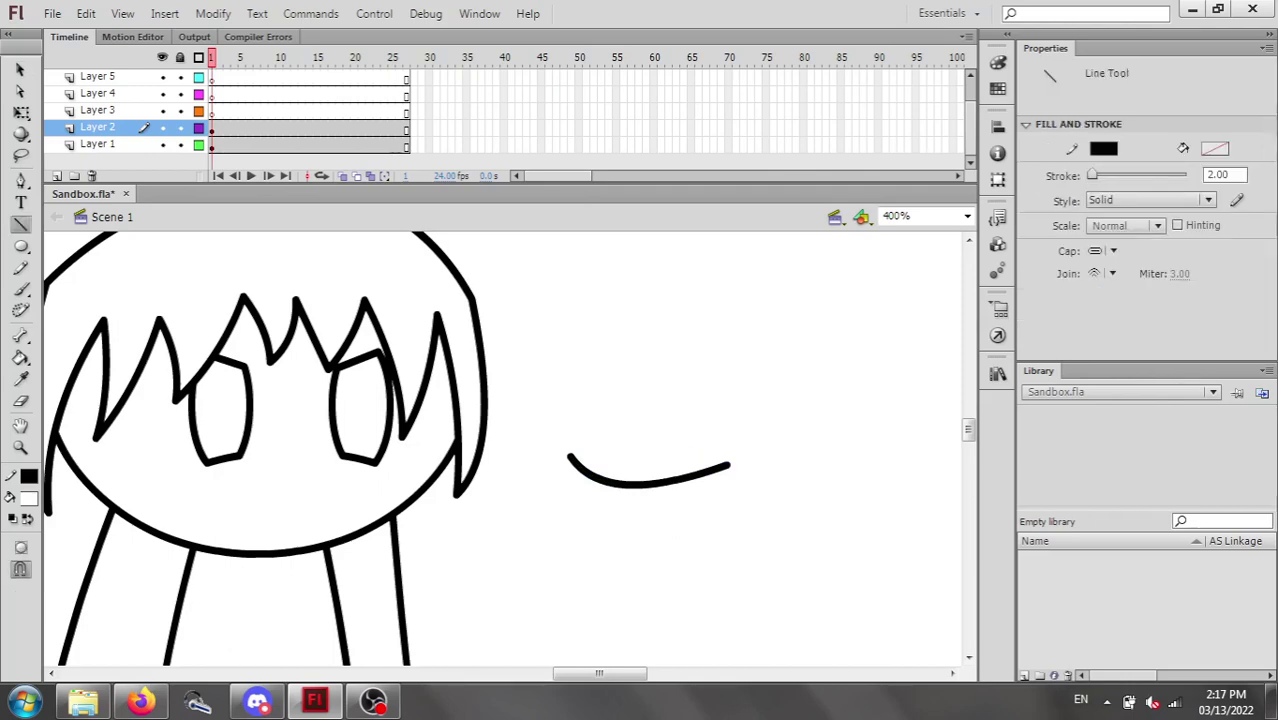
pyautogui.moveTo(592, 442); pyautogui.dragTo(730, 466)
pyautogui.press('v')
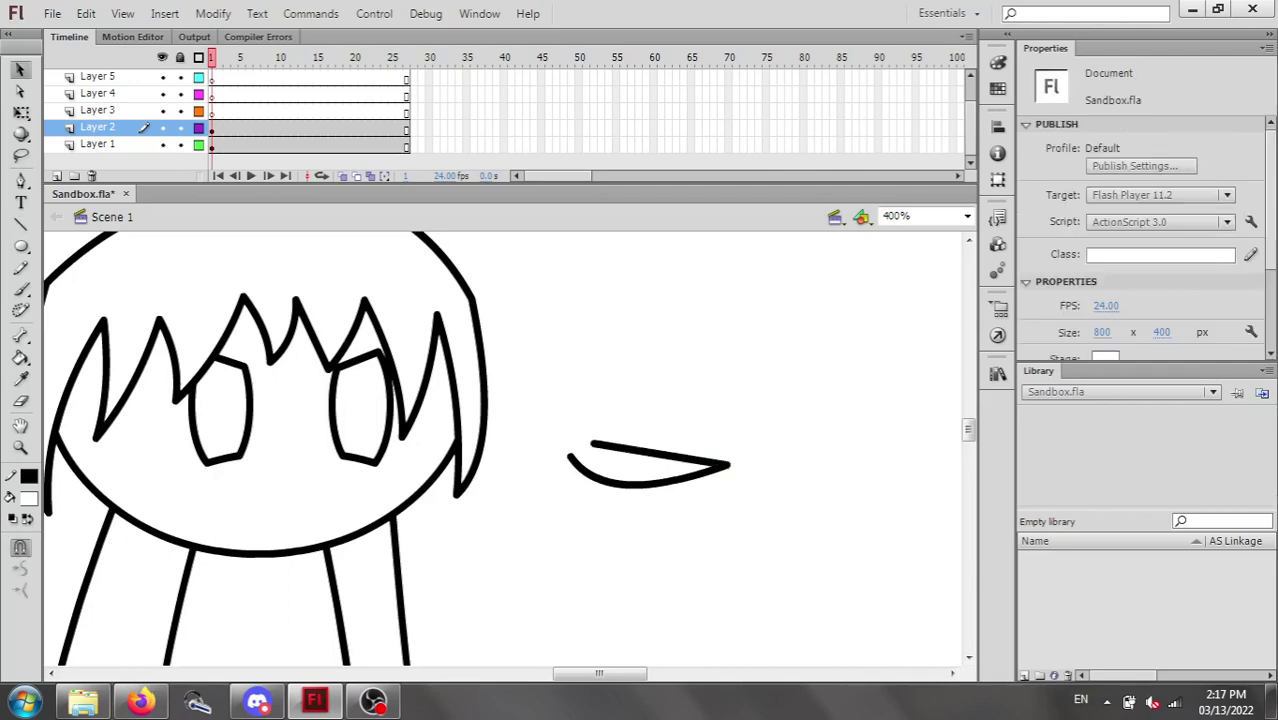
pyautogui.moveTo(594, 443); pyautogui.dragTo(569, 457)
pyautogui.moveTo(648, 461); pyautogui.dragTo(650, 467)
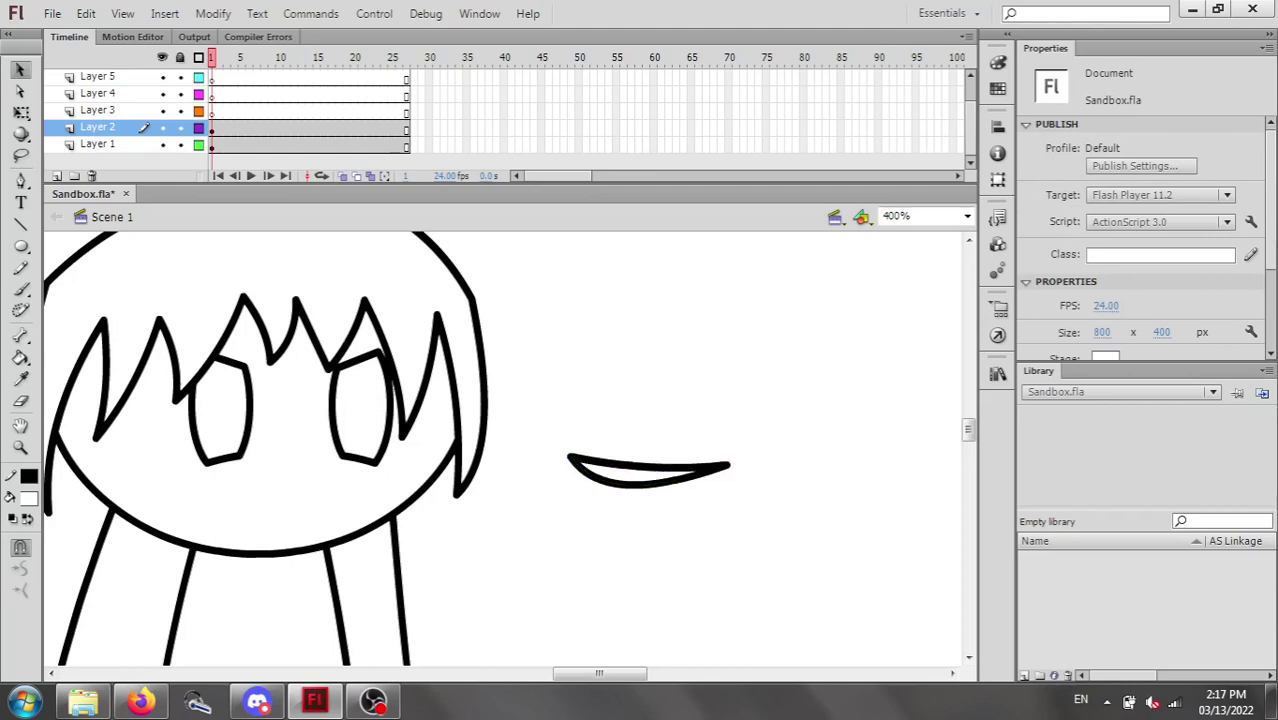
# Group the closed mouth outline and place it on the face below the eyes, just above the chin.
pyautogui.doubleClick(650, 467)
pyautogui.moveTo(648, 470); pyautogui.dragTo(683, 524)
pyautogui.hotkey('ctrl', 'g')
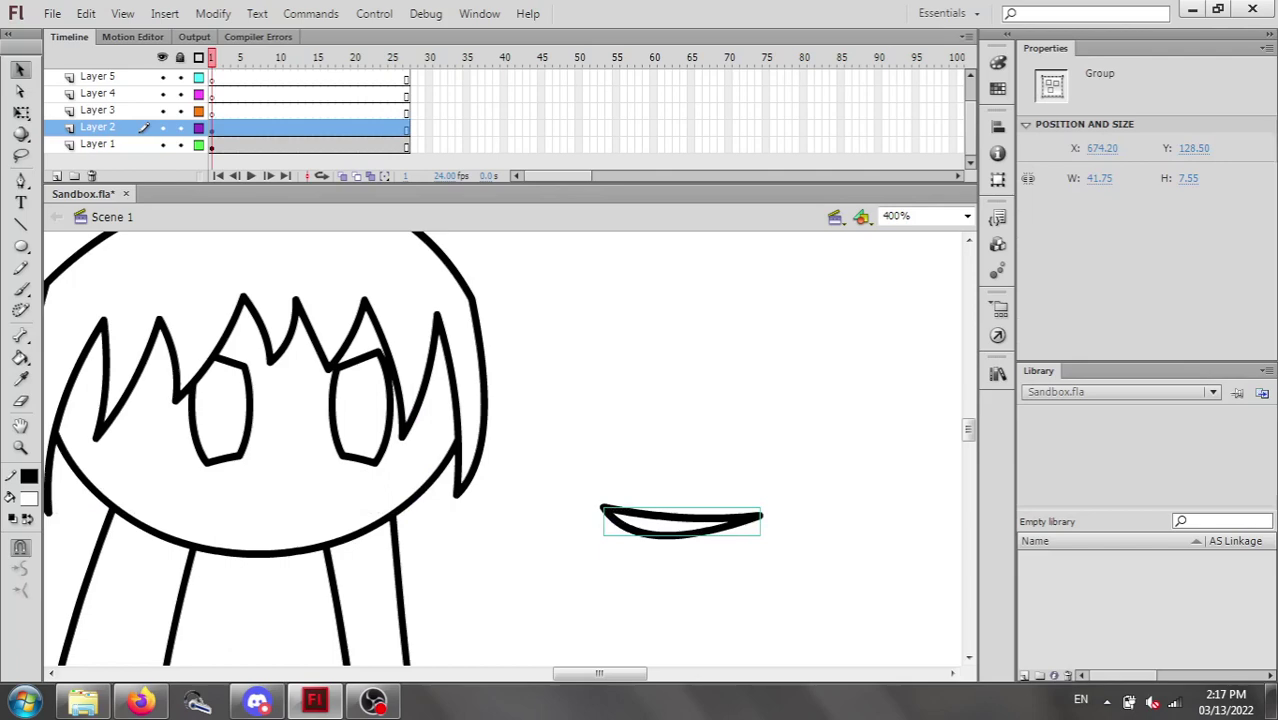
pyautogui.moveTo(683, 522); pyautogui.dragTo(286, 503)
pyautogui.click(560, 512)
# Examine the whole outlined character from head to boots beside the red sketch.
pyautogui.hotkey('ctrl', '-')
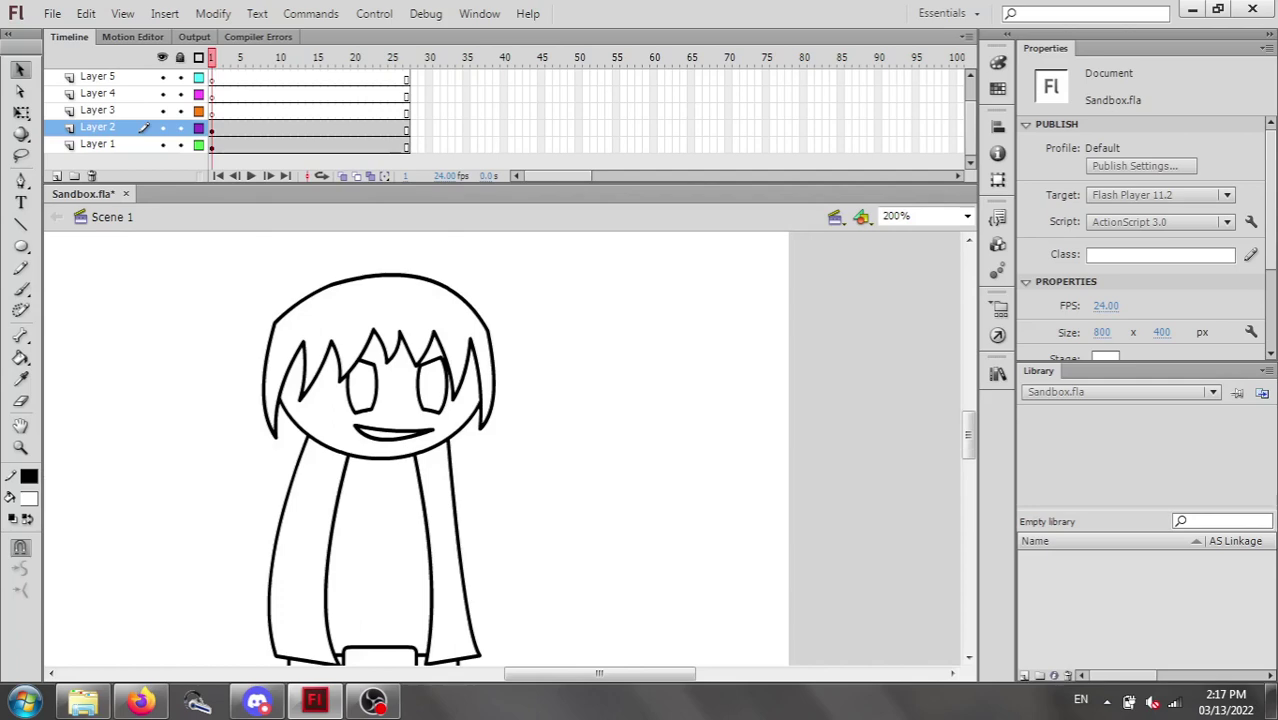
pyautogui.moveTo(599, 673)
pyautogui.mouseDown()
pyautogui.moveTo(480, 673)
pyautogui.moveTo(547, 673)
pyautogui.mouseUp()
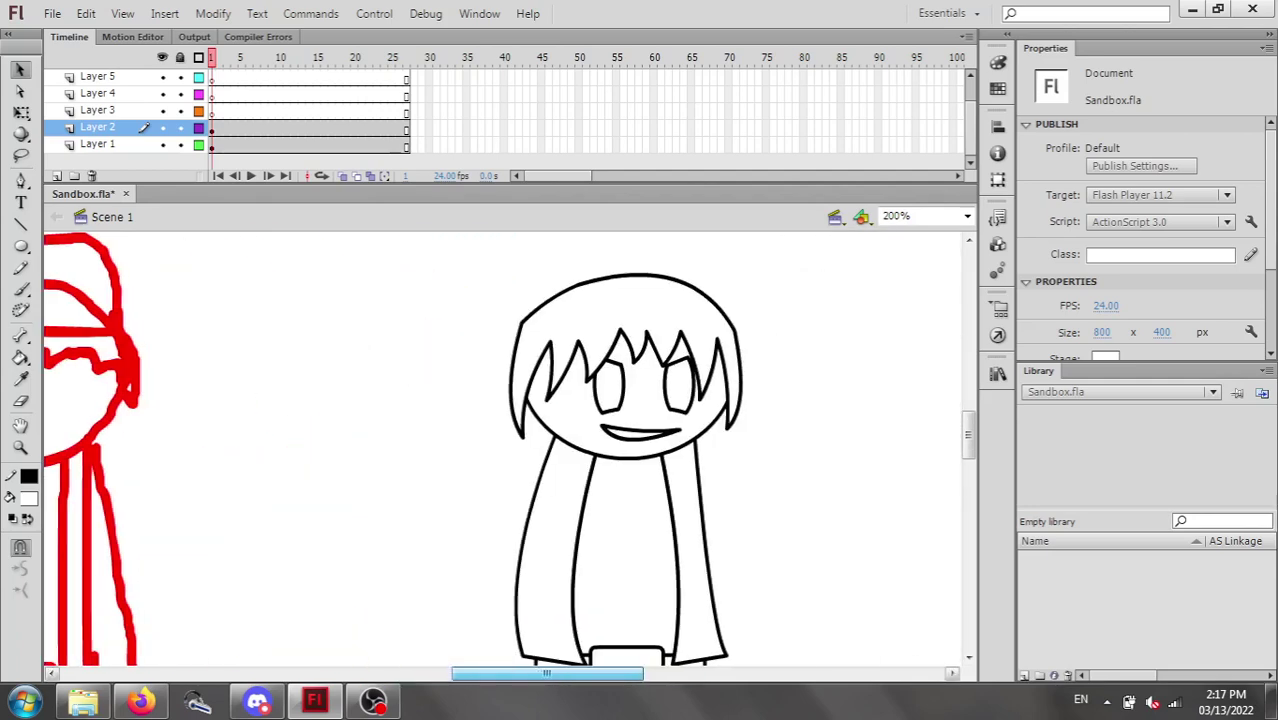
pyautogui.scroll(-2, 500, 450)
pyautogui.scroll(4, 500, 450)
pyautogui.scroll(-3, 500, 450)
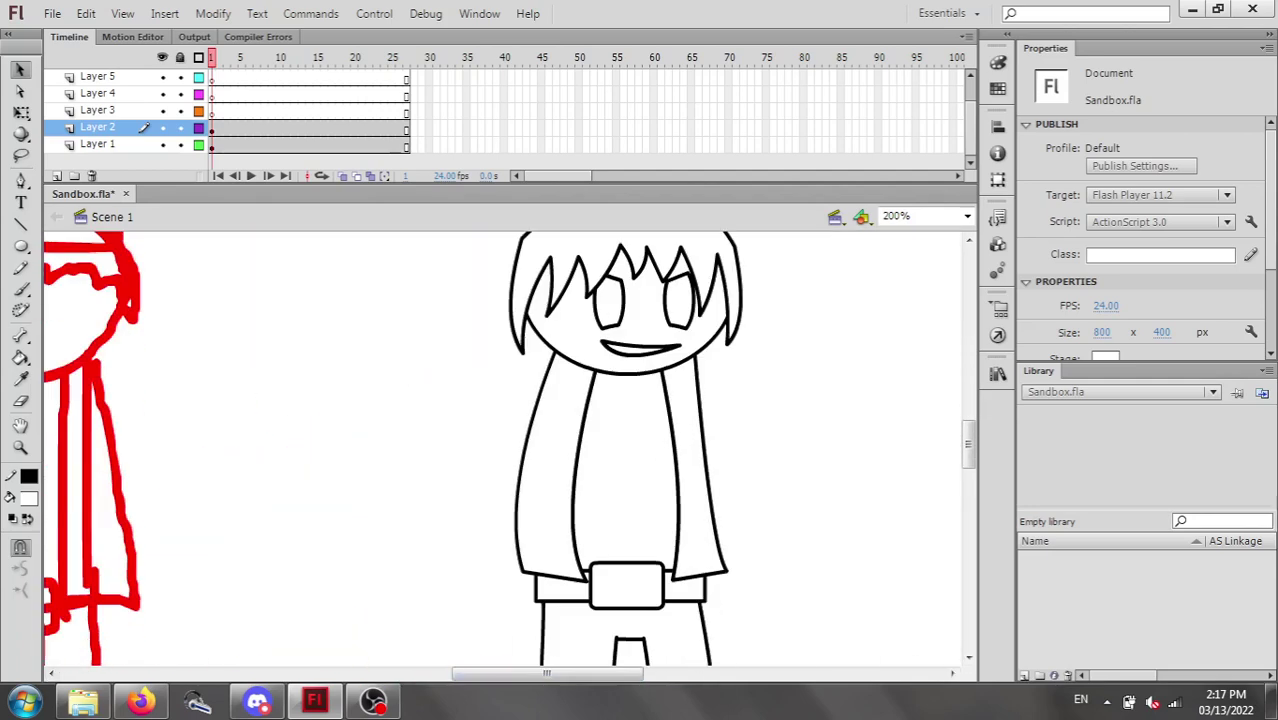
pyautogui.hotkey('ctrl', '-')
pyautogui.scroll(-3, 500, 450)
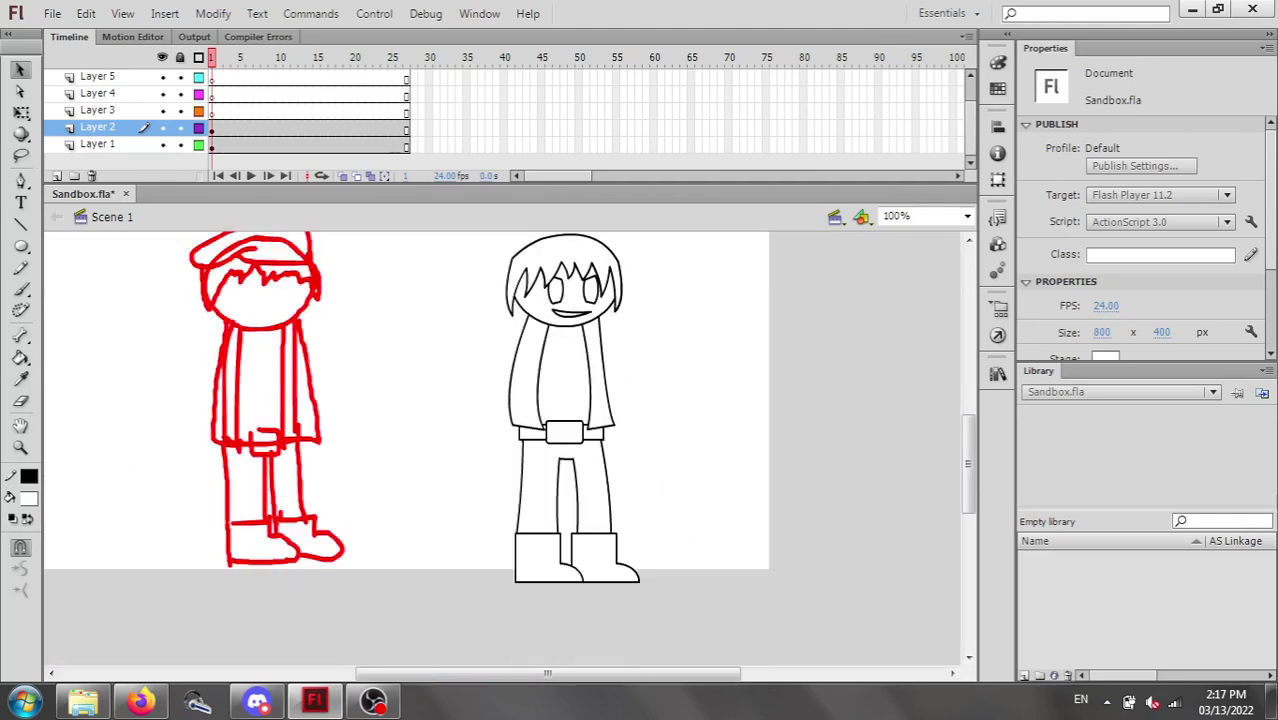
pyautogui.scroll(3, 500, 450)
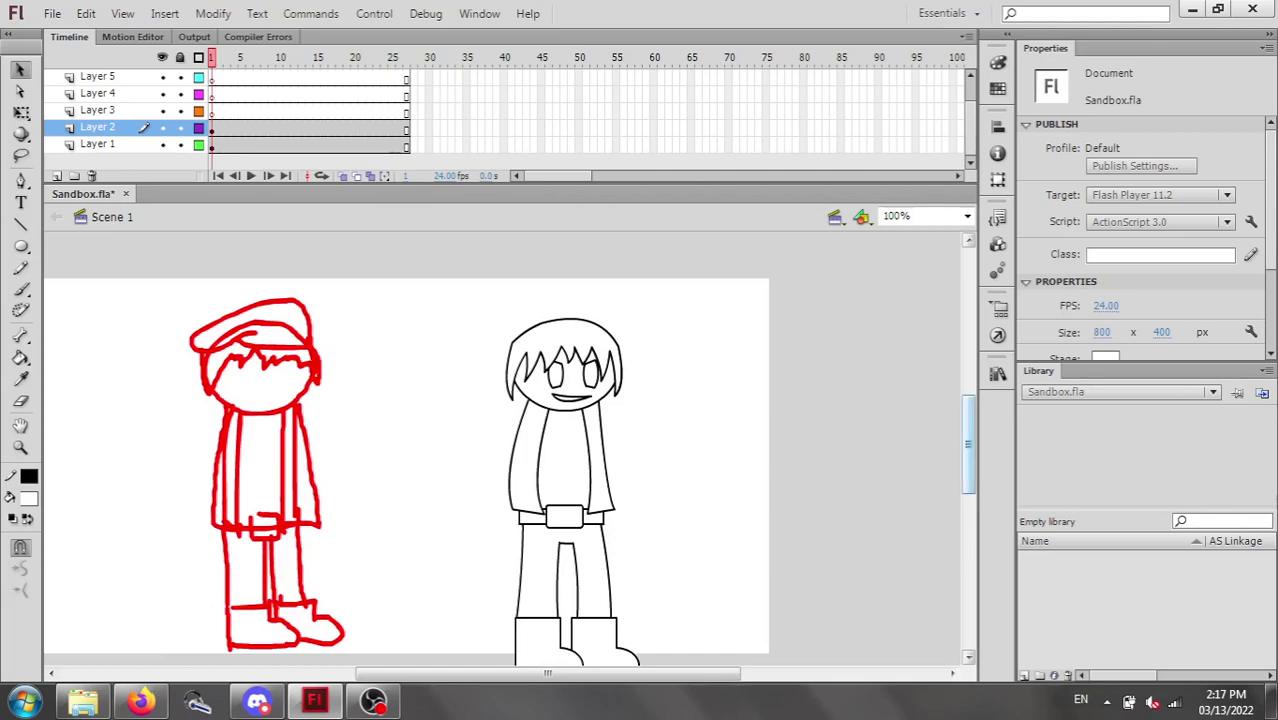
pyautogui.moveTo(968, 444)
pyautogui.mouseDown()
pyautogui.moveTo(968, 467)
pyautogui.moveTo(968, 439)
pyautogui.moveTo(968, 455)
pyautogui.mouseUp()
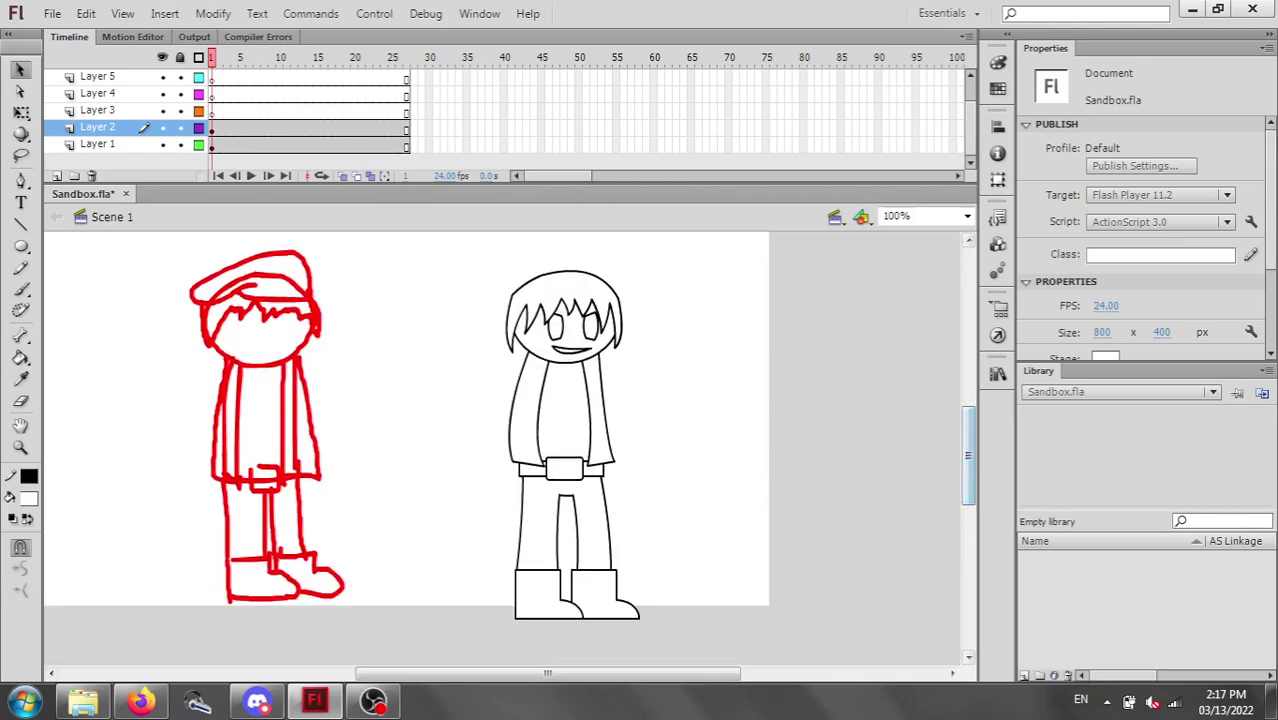
# Group all parts of the outlined character and move the group 30 px up so the boots stand on the stage.
pyautogui.moveTo(470, 250); pyautogui.dragTo(680, 640)
pyautogui.hotkey('ctrl', 'g')
pyautogui.hotkey('shift', 'Up')
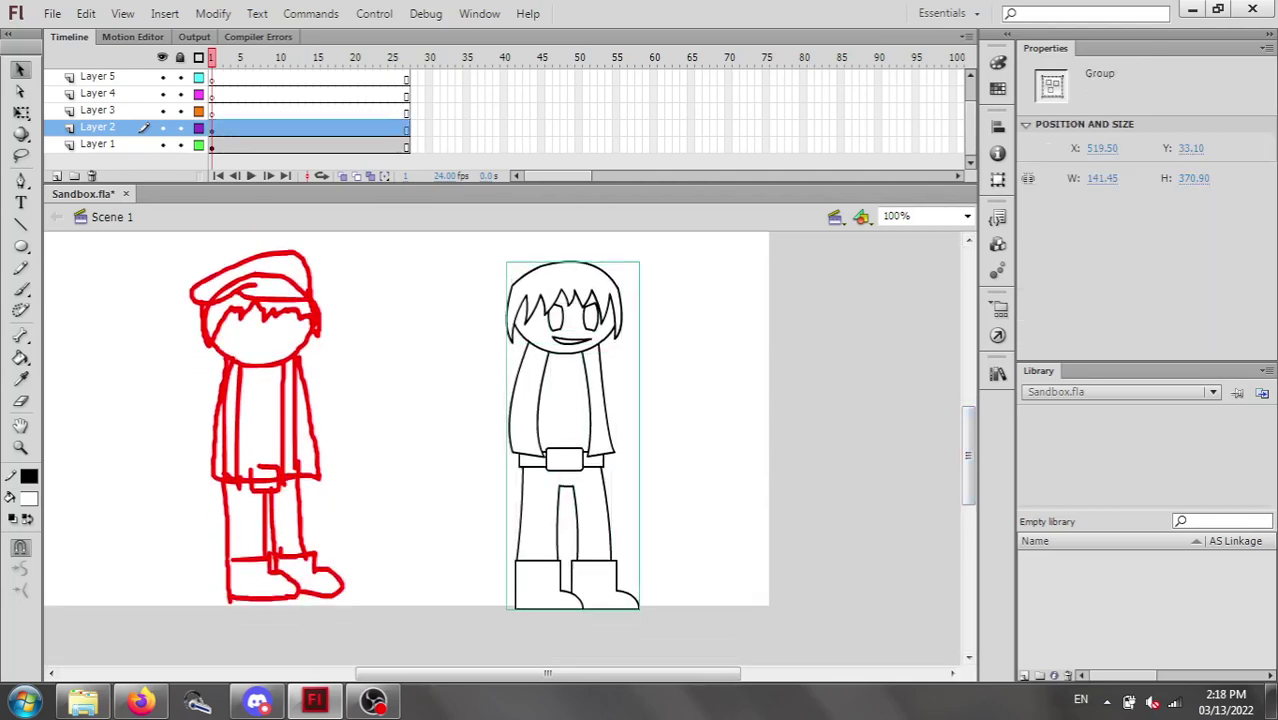
pyautogui.hotkey('shift', 'Up')
pyautogui.hotkey('shift', 'Up')
pyautogui.hotkey('ctrl', 'shift', 'a')
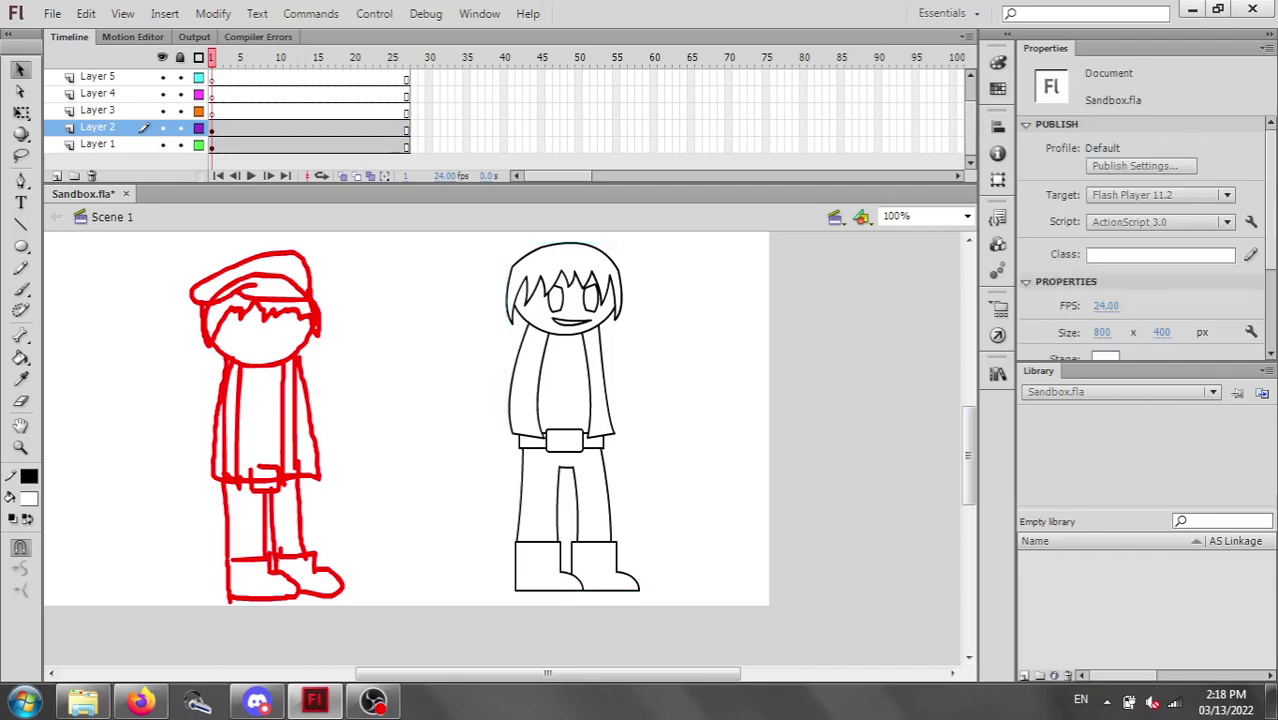
pyautogui.scroll(1, 406, 430)
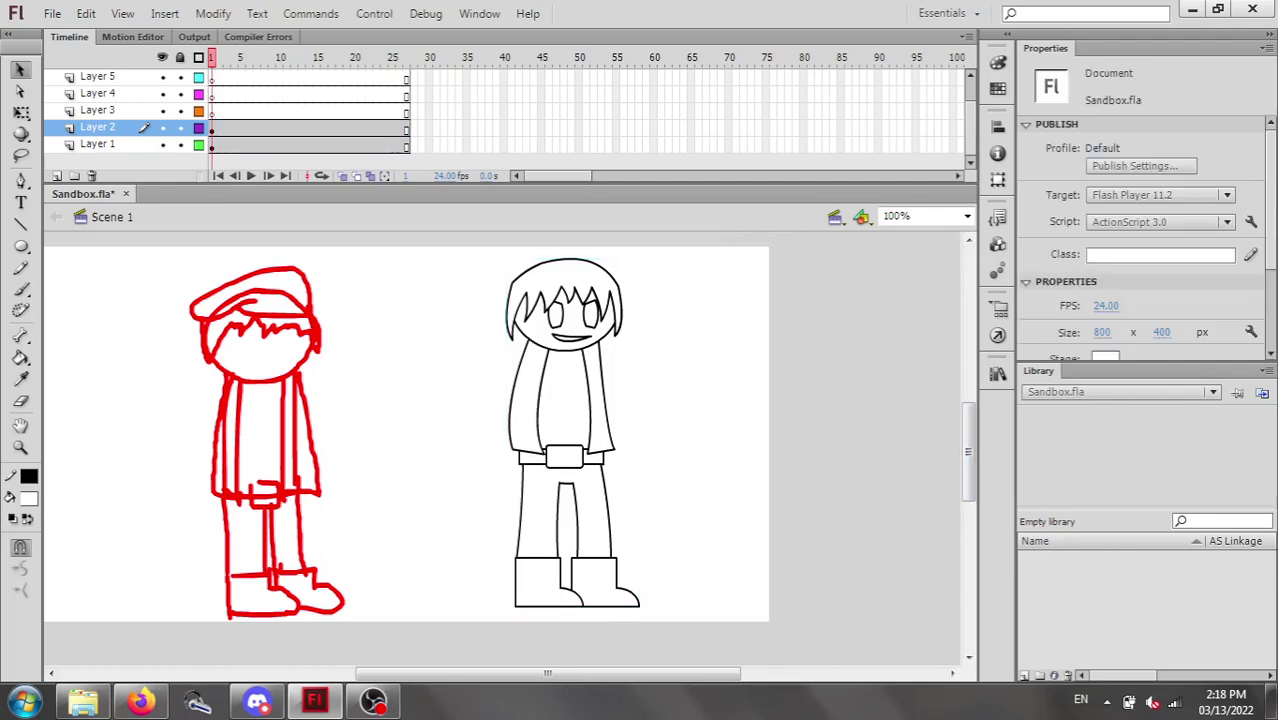